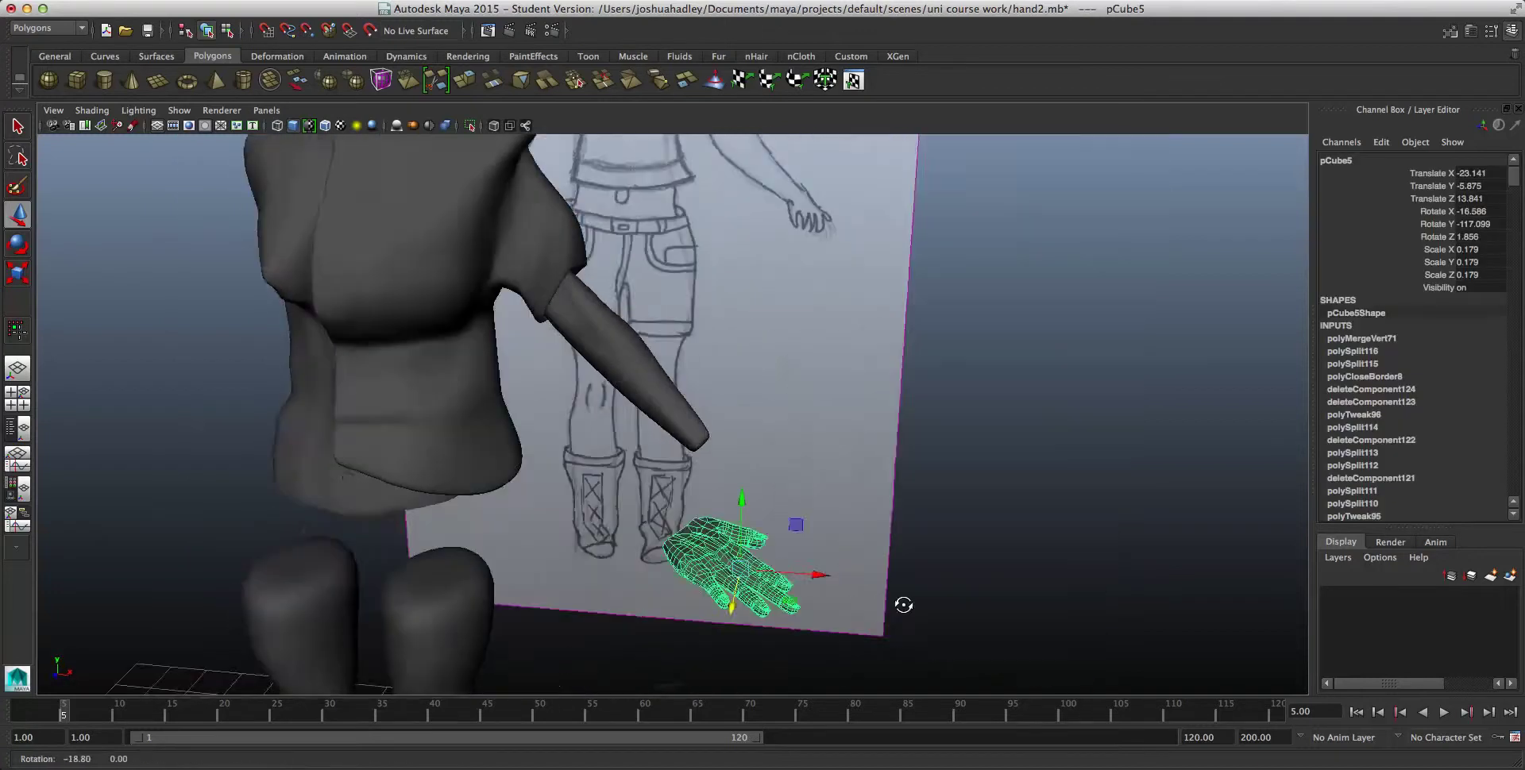
Step: Raise the hand model vertically toward the end of the forearm
drag(771, 495, 771, 385)
click(975, 474)
alt+drag(848, 452, 975, 492)
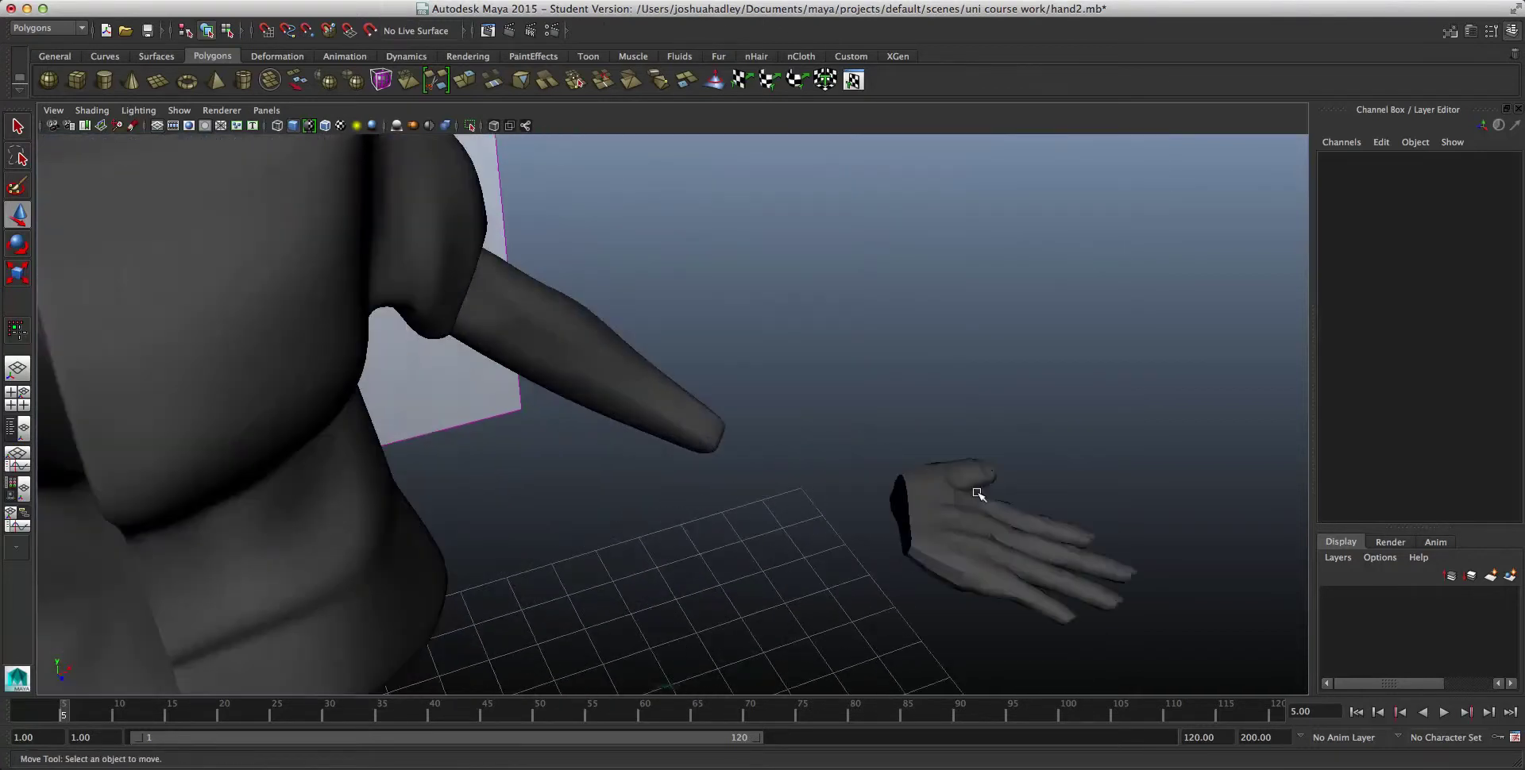
alt+middle_drag(976, 493, 883, 384)
mouse_move(883, 384)
alt+mouse_down()
mouse_move(963, 419)
mouse_move(937, 423)
alt+mouse_up()
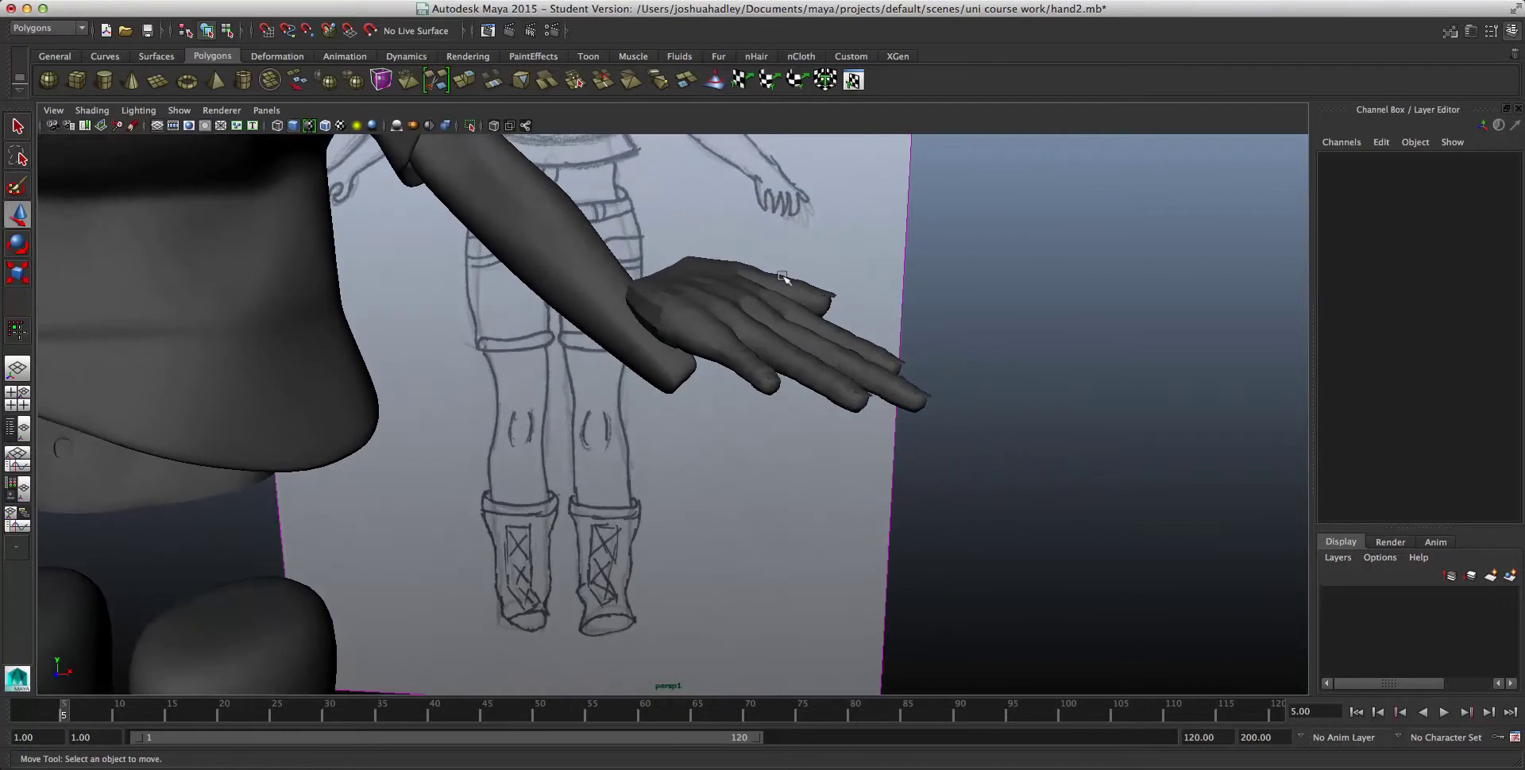
Step: Turn on the smooth mesh preview for the hand
click(789, 286)
key(3)
click(969, 326)
alt+drag(969, 326, 951, 363)
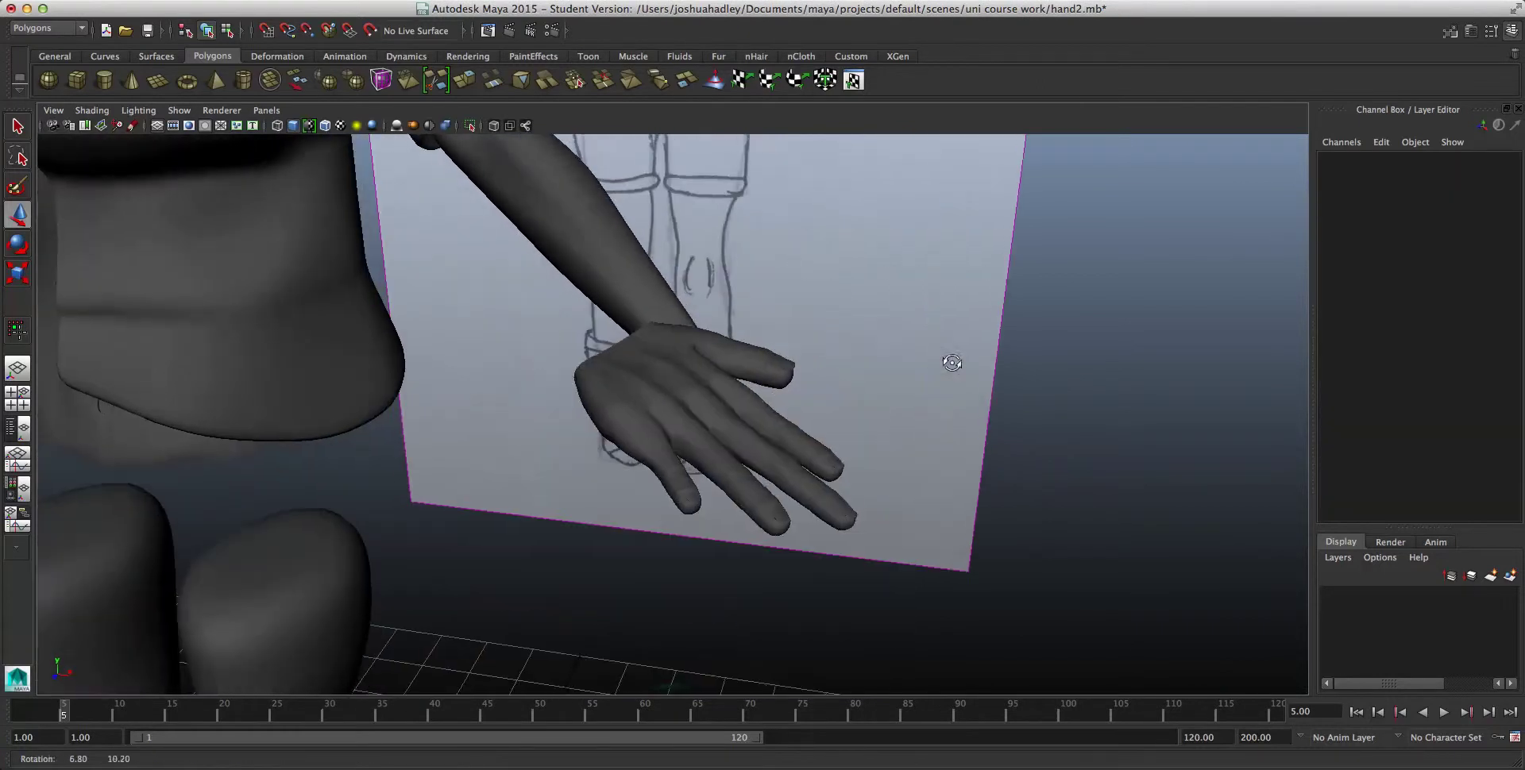
Step: Lower the hand vertically until it sits below the end of the forearm
alt+drag(595, 403, 762, 436)
click(794, 451)
alt+drag(969, 469, 861, 357)
drag(856, 297, 847, 462)
click(704, 428)
alt+drag(704, 428, 977, 579)
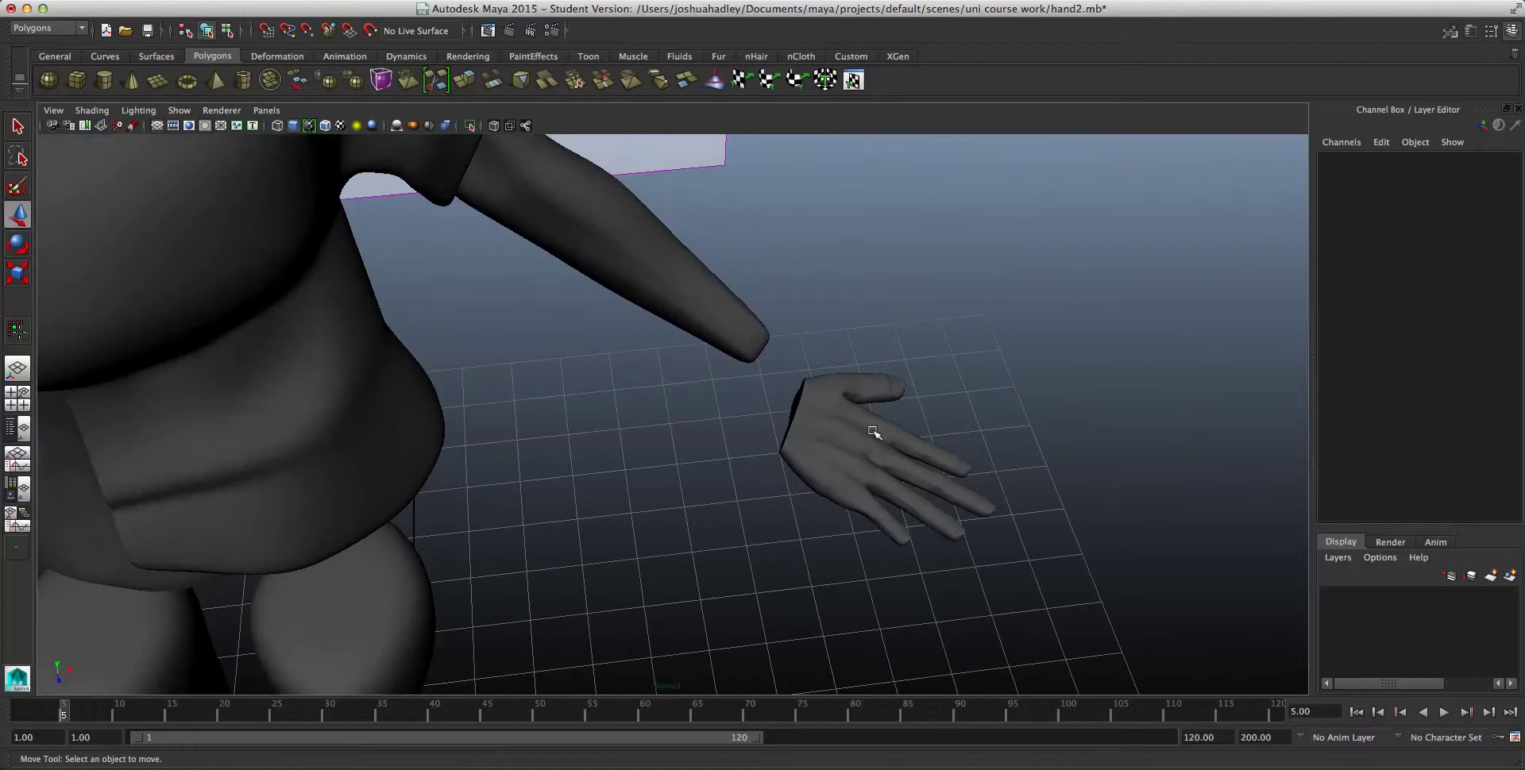
Step: Examine the hand and the forearm's wrist end from several angles, comparing their orientation with the reference drawing
scroll(772, 422, up, 5)
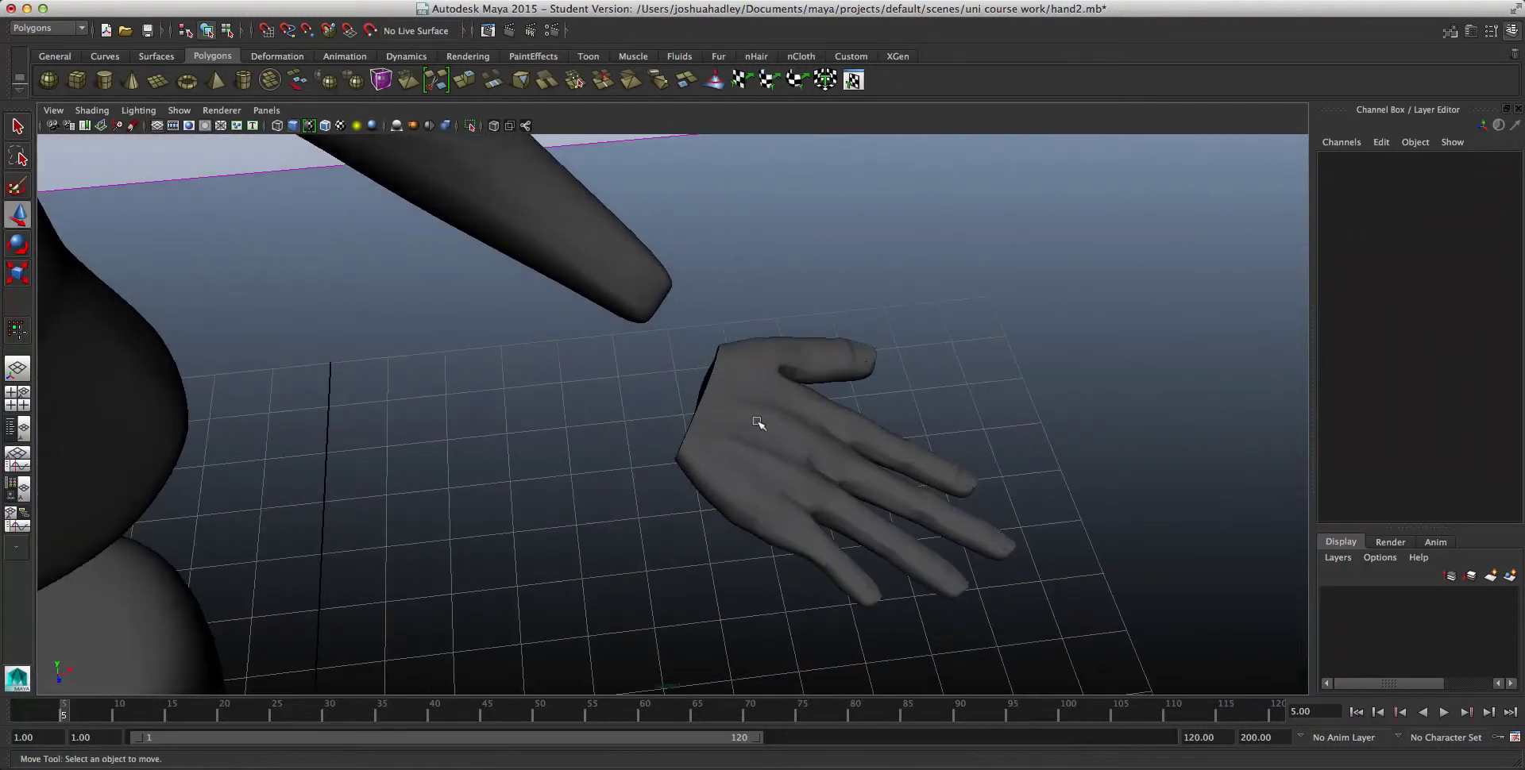
alt+drag(757, 422, 756, 422)
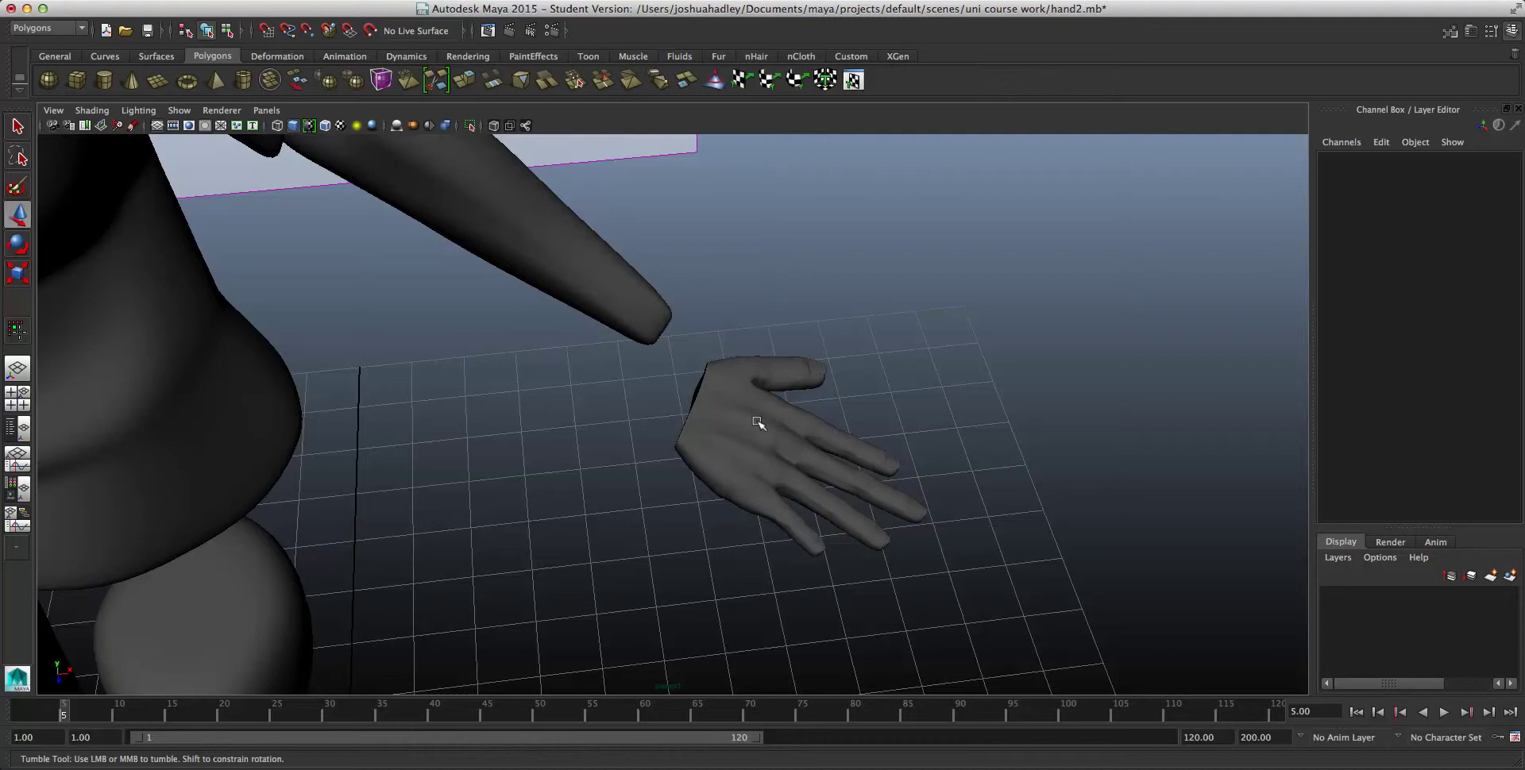
mouse_move(756, 393)
alt+mouse_down()
mouse_move(789, 364)
mouse_move(790, 432)
mouse_move(702, 460)
alt+mouse_up()
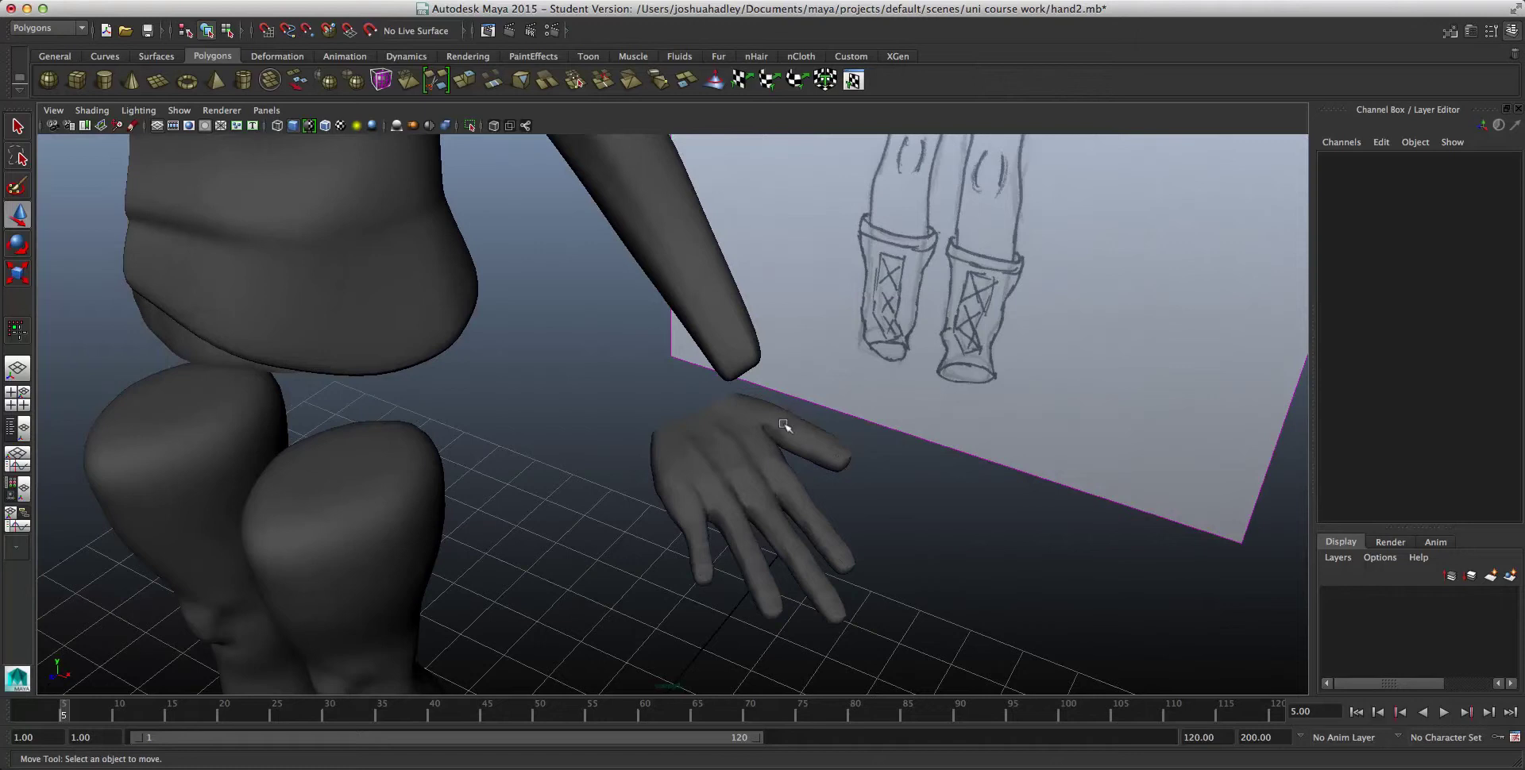
alt+drag(783, 425, 790, 454)
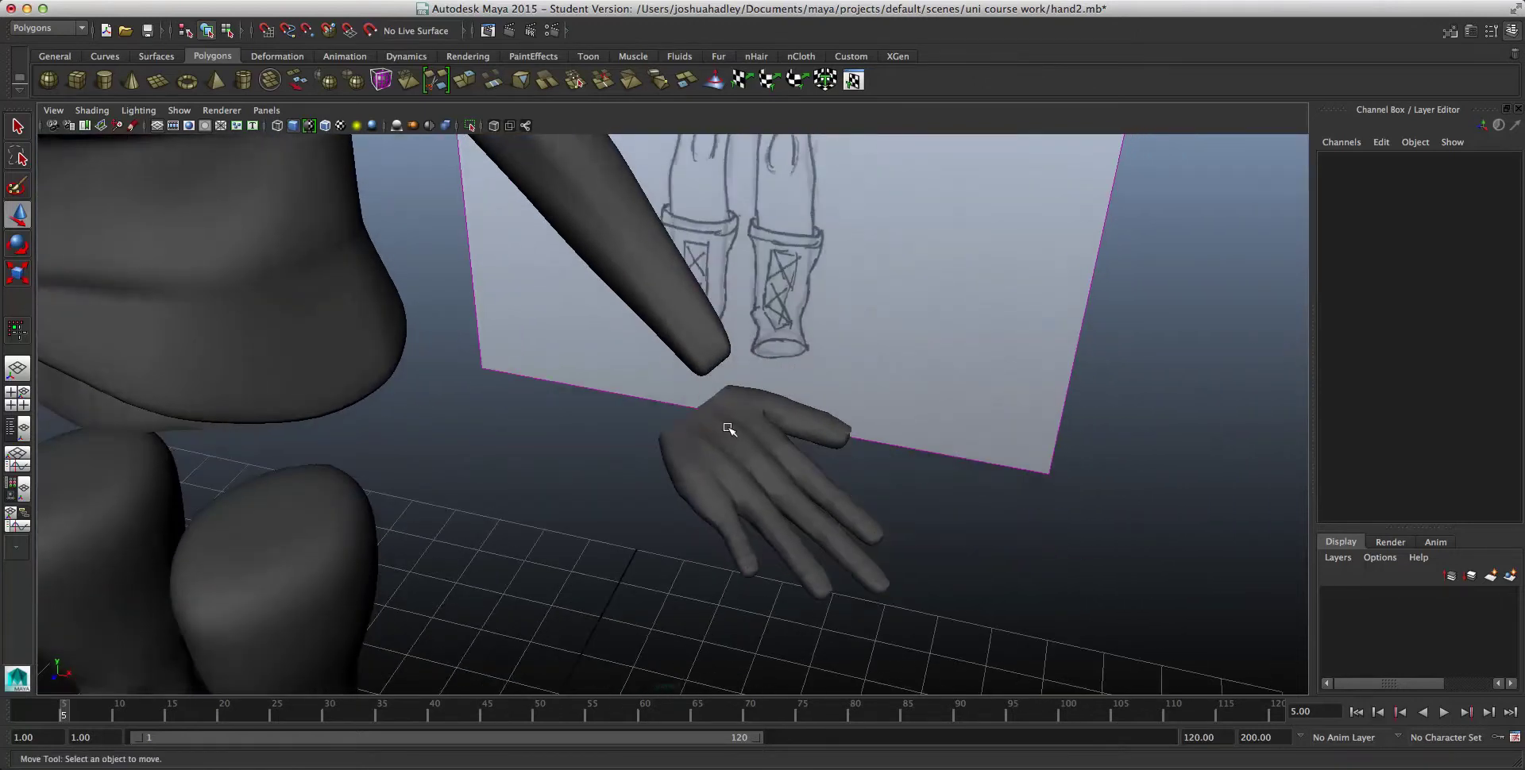
click(728, 428)
click(709, 342)
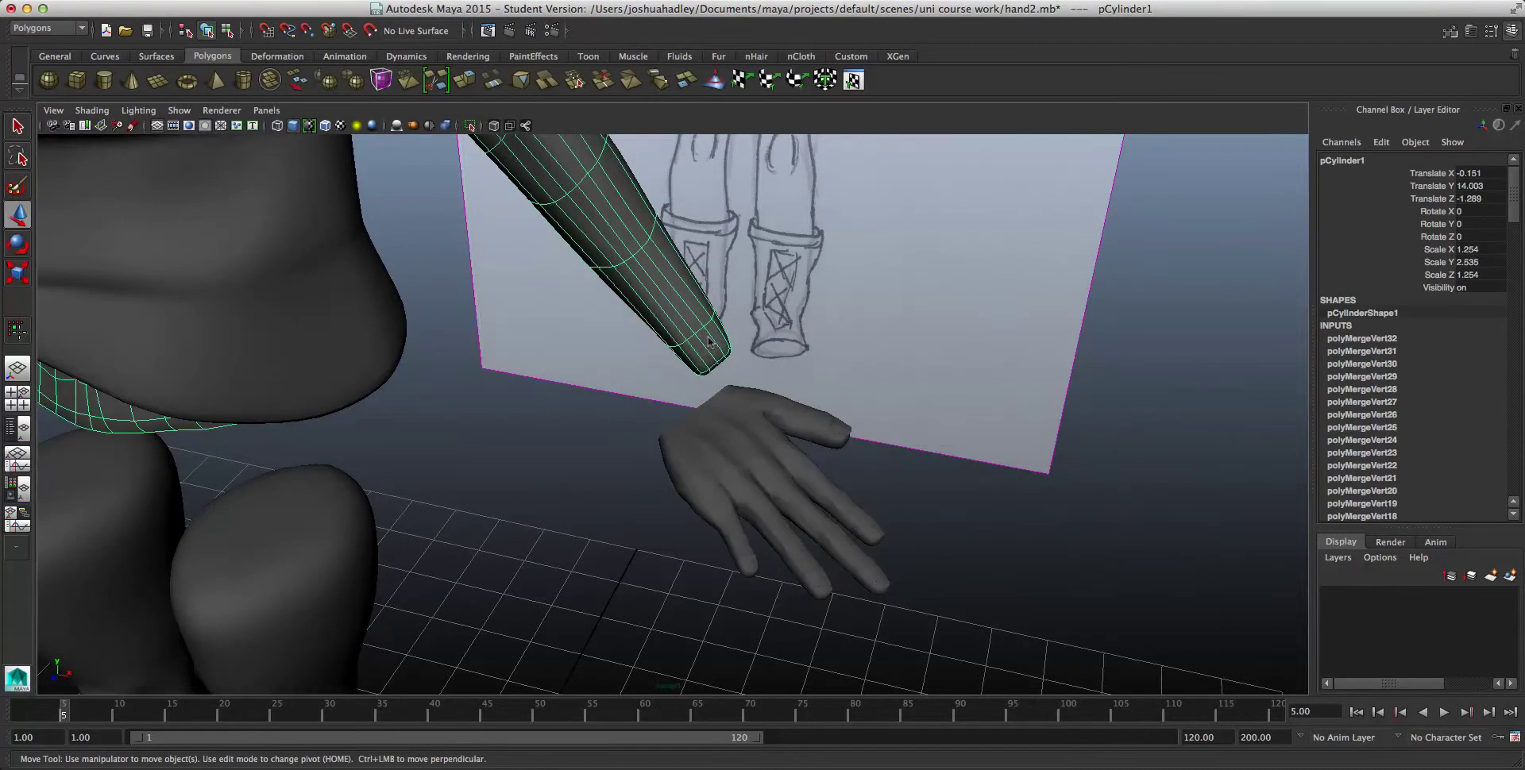
click(957, 529)
alt+drag(832, 471, 758, 302)
click(769, 449)
click(882, 468)
scroll(712, 421, down, 5)
mouse_move(554, 293)
alt+mouse_down()
mouse_move(532, 370)
mouse_move(493, 374)
alt+mouse_up()
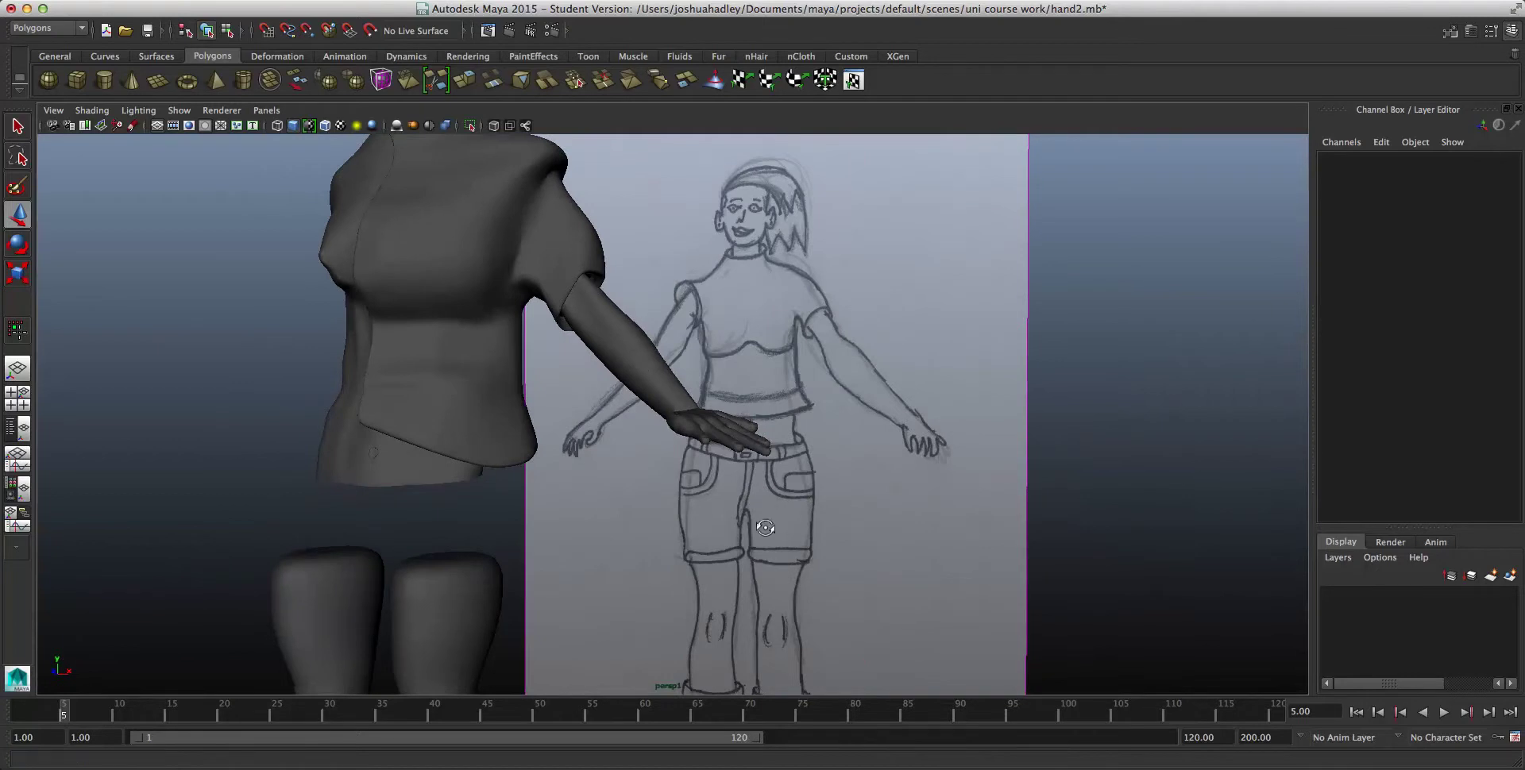
alt+drag(765, 527, 725, 545)
alt+drag(763, 426, 735, 457)
mouse_move(735, 457)
alt+middle_down()
mouse_move(830, 445)
mouse_move(794, 507)
mouse_move(775, 501)
alt+middle_up()
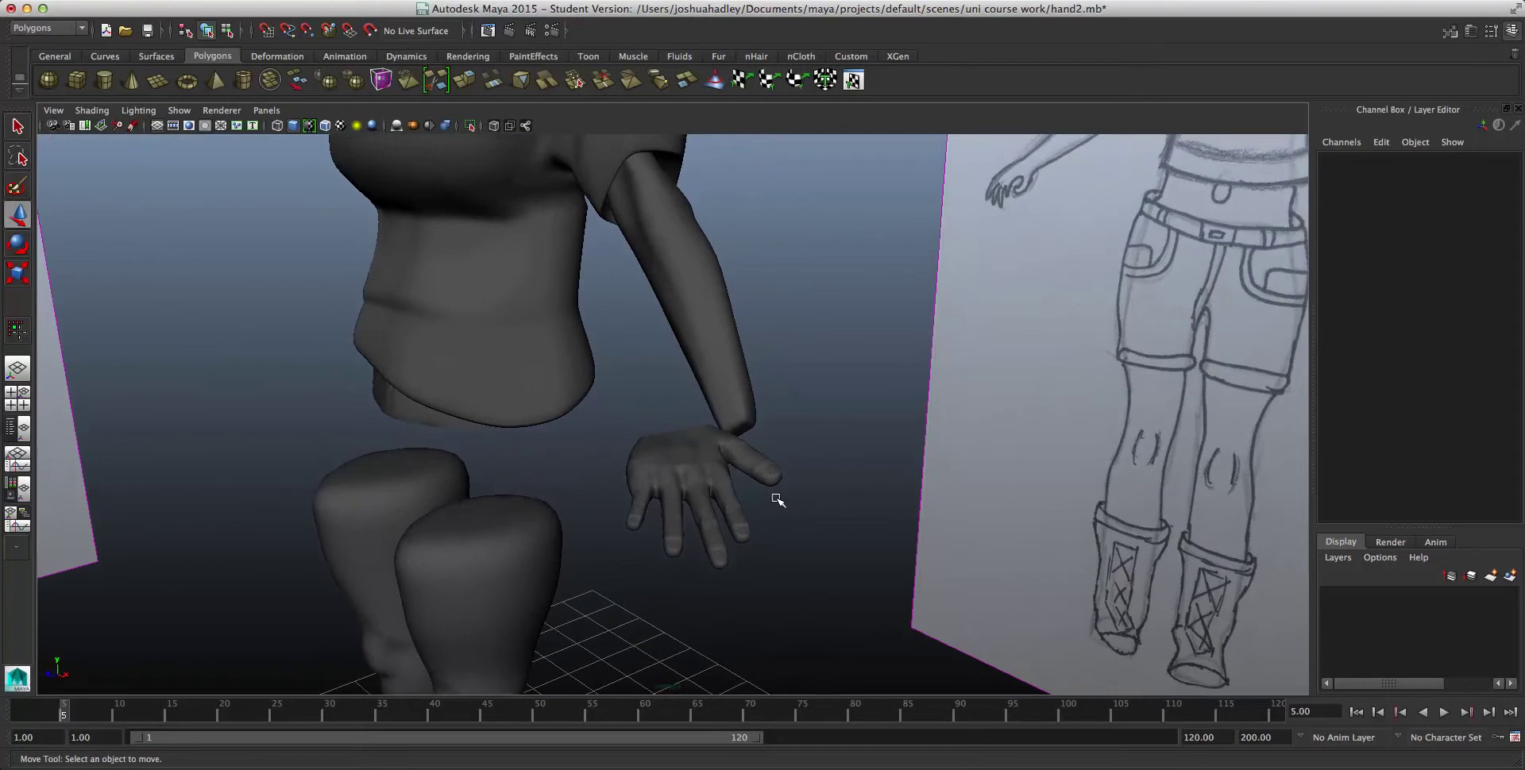
Step: Move the hand away from the forearm along Z, to a Translate Z of about 12.515
scroll(744, 444, up, 3)
click(724, 479)
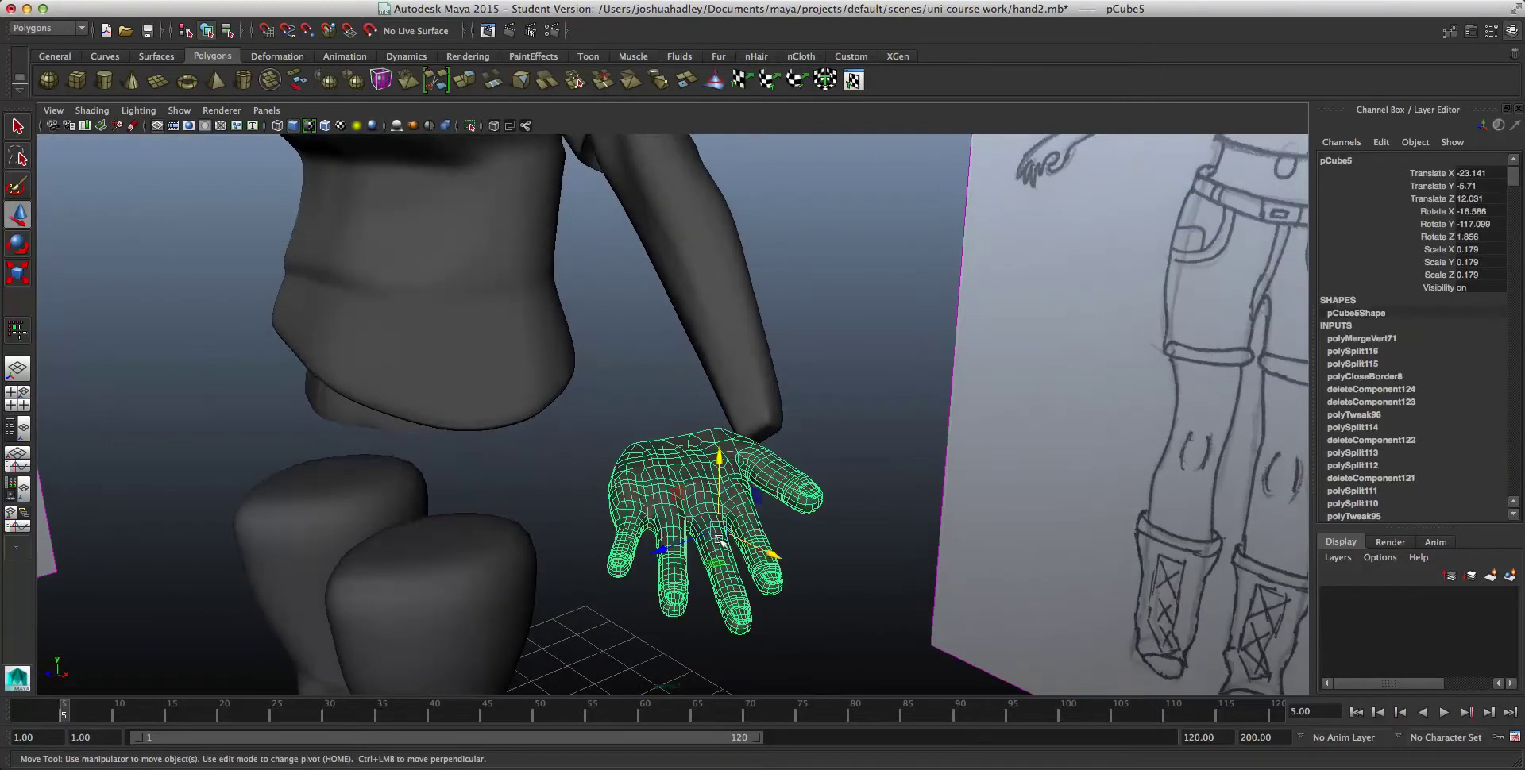
drag(721, 542, 642, 556)
click(827, 493)
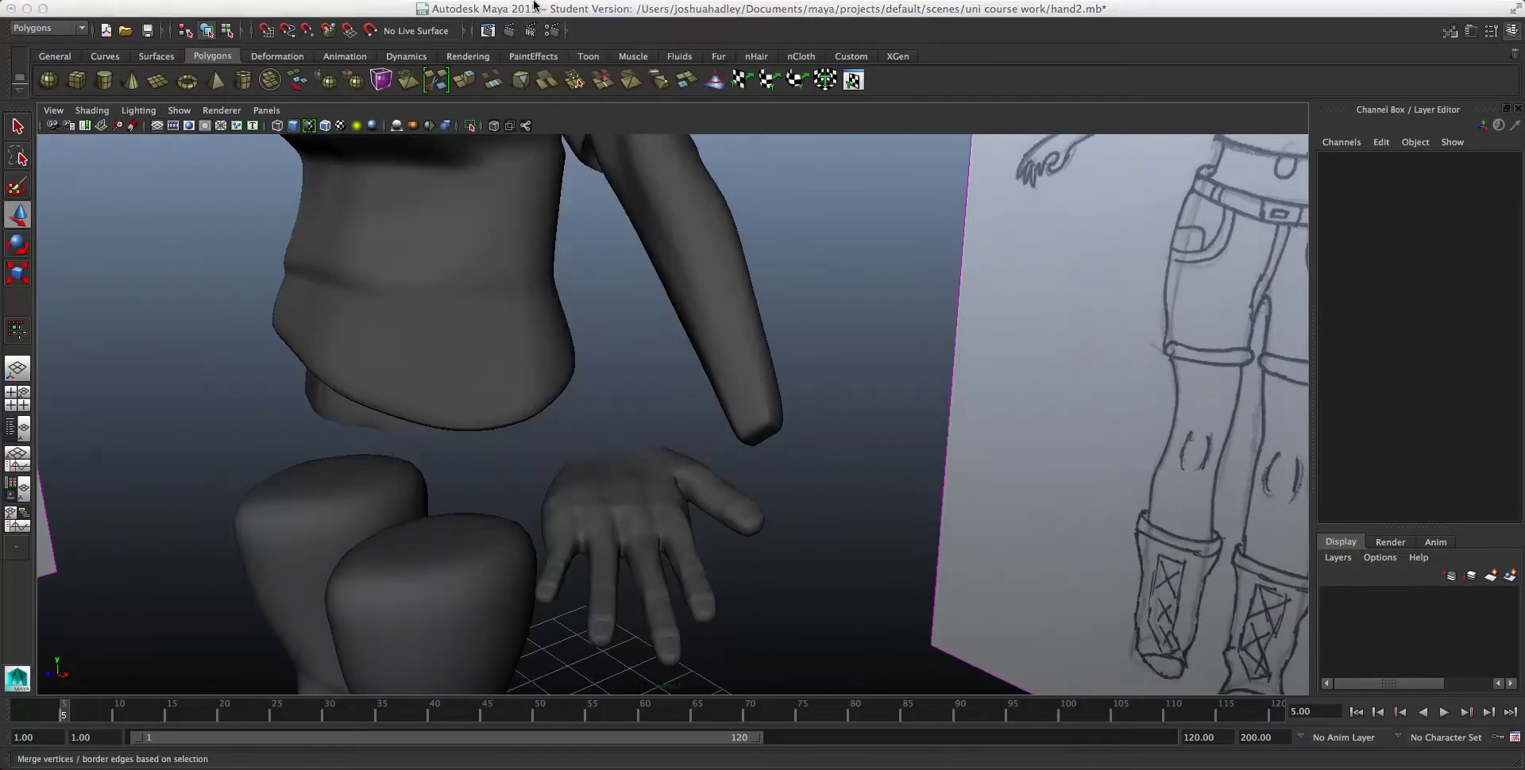
Step: Mirror the hand's geometry to produce an opposite hand beside the original
click(534, 7)
click(630, 511)
click(472, 1)
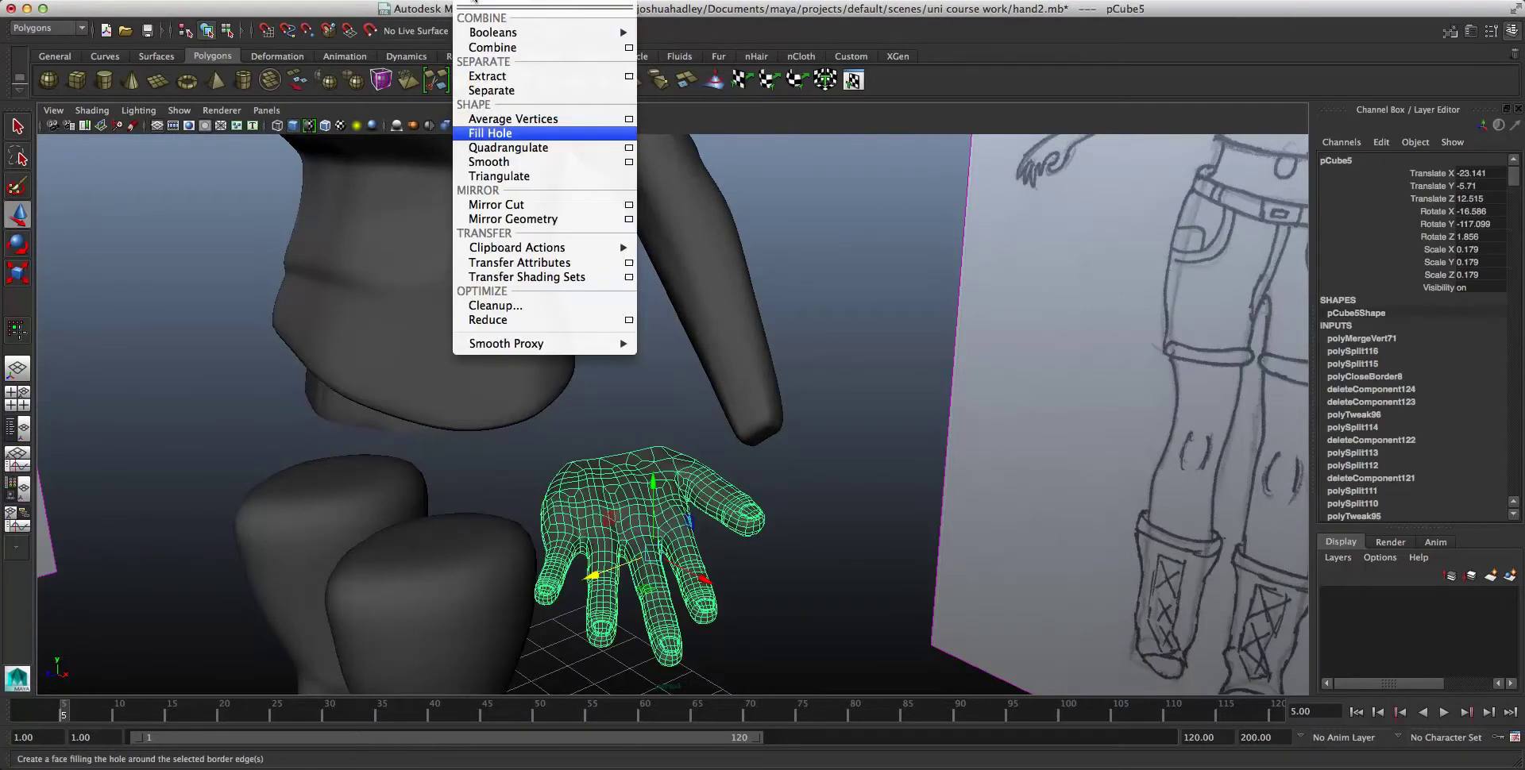
click(561, 222)
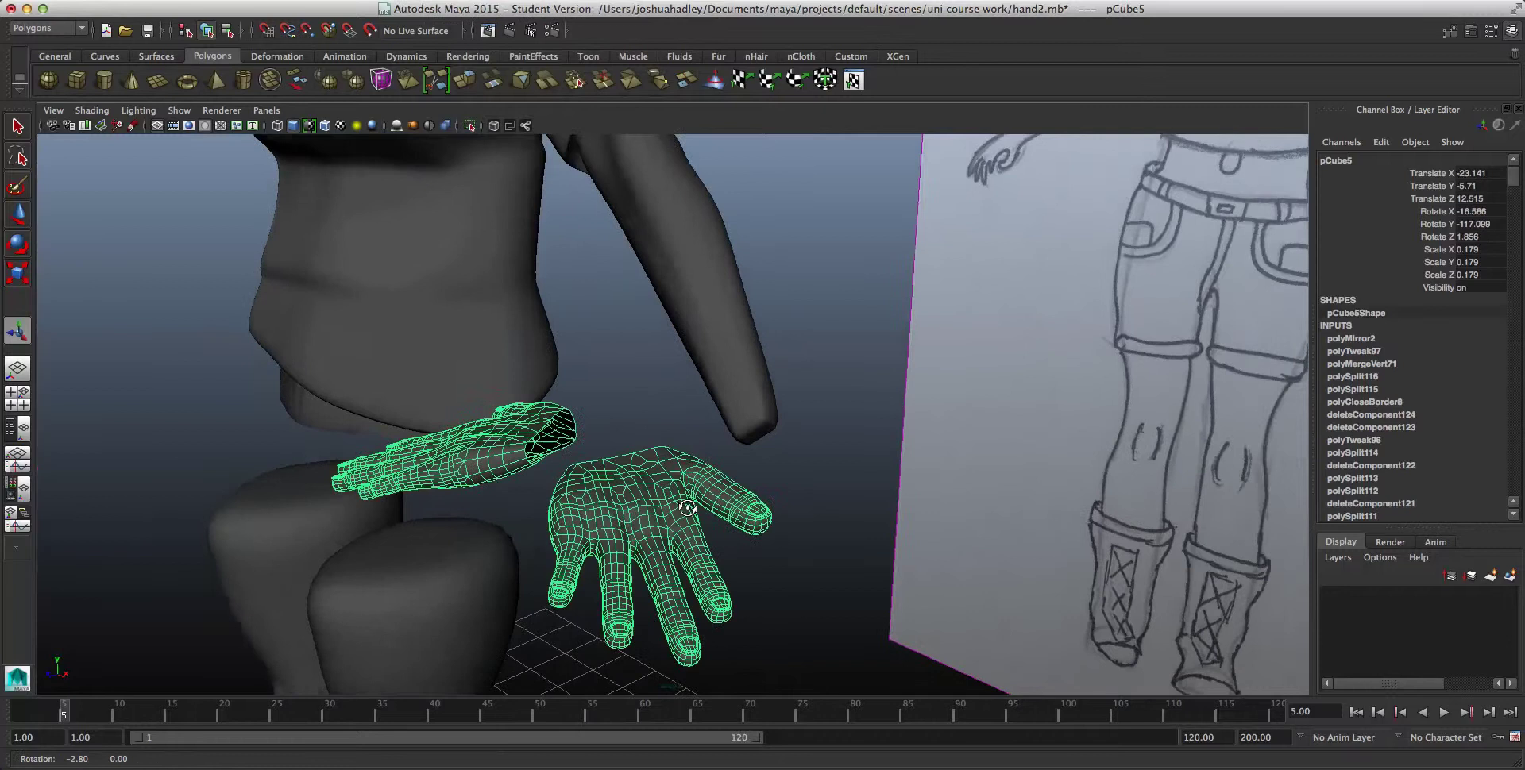
alt+drag(616, 495, 689, 536)
click(689, 536)
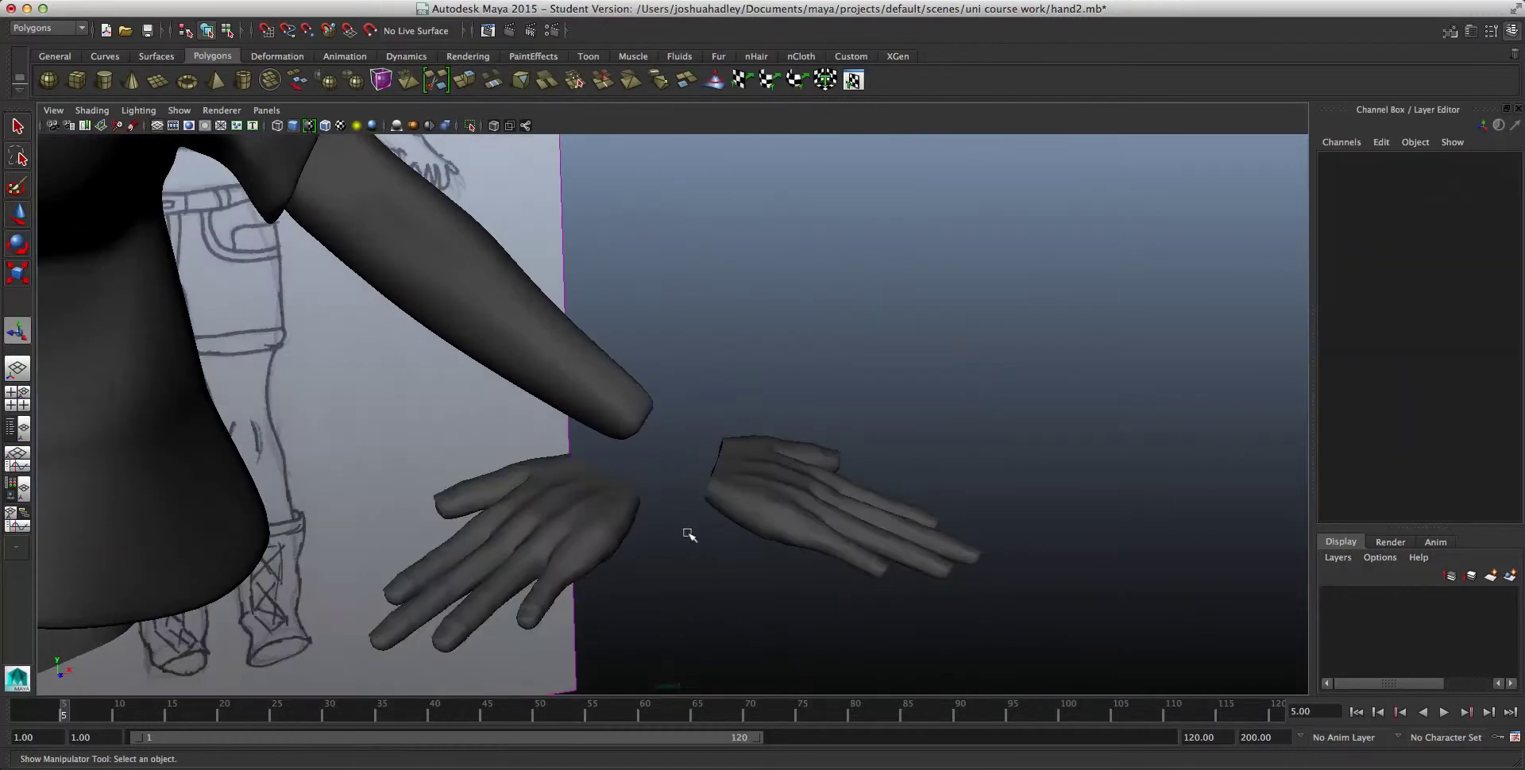
click(596, 479)
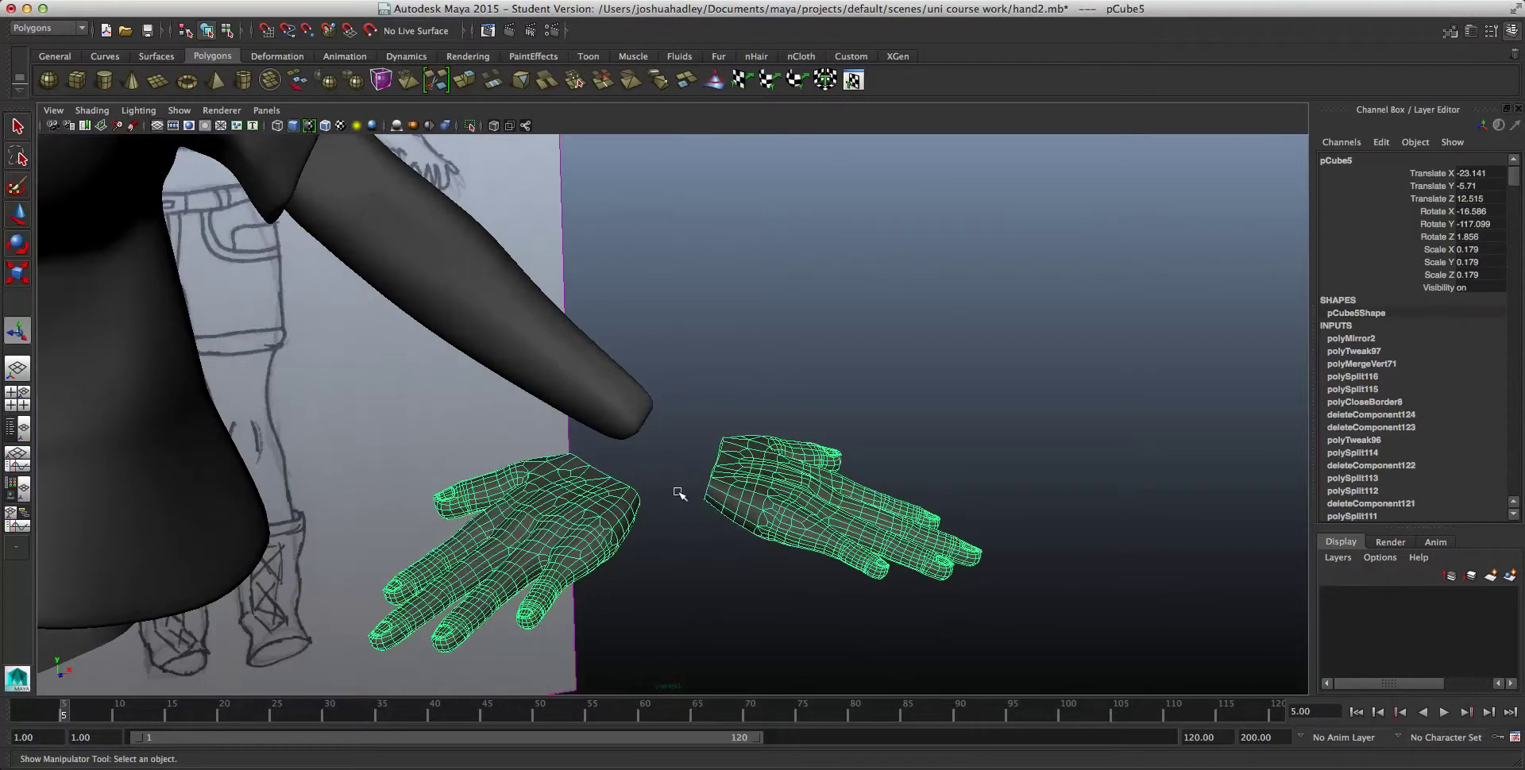
Step: Try moving the joined pair of hands up and back down as one mesh
key(w)
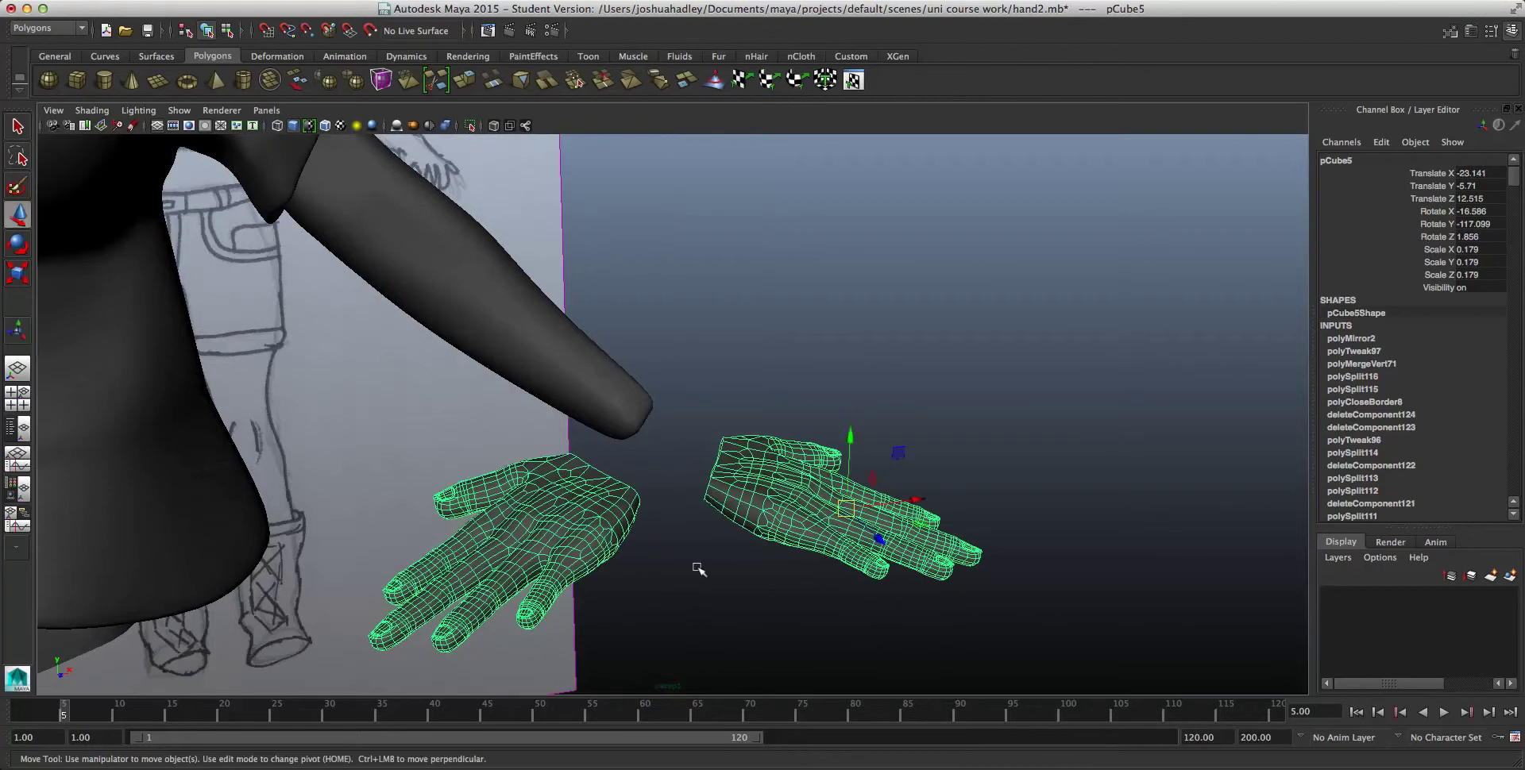
mouse_move(845, 457)
mouse_down()
mouse_move(854, 360)
mouse_move(856, 432)
mouse_up()
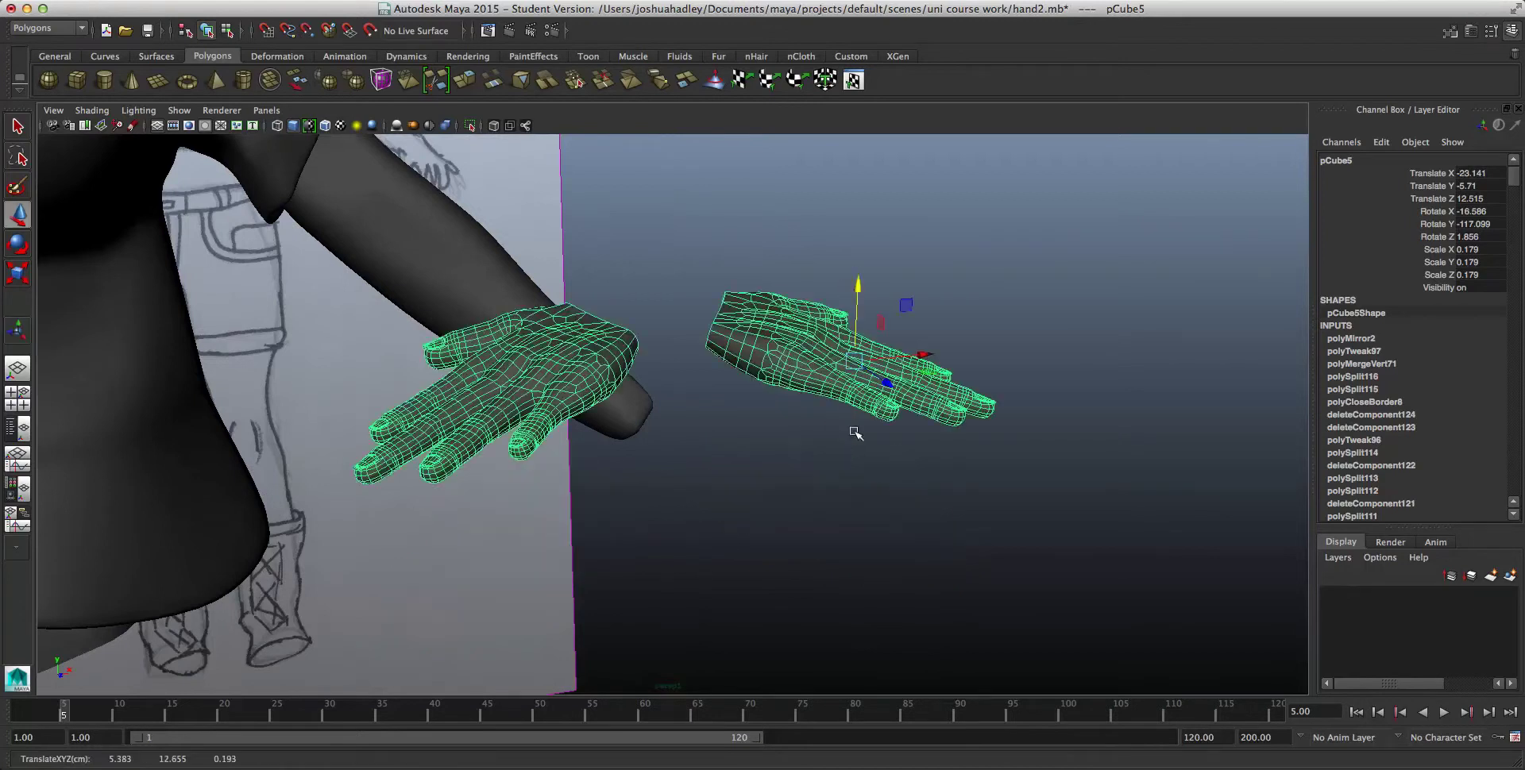
click(859, 312)
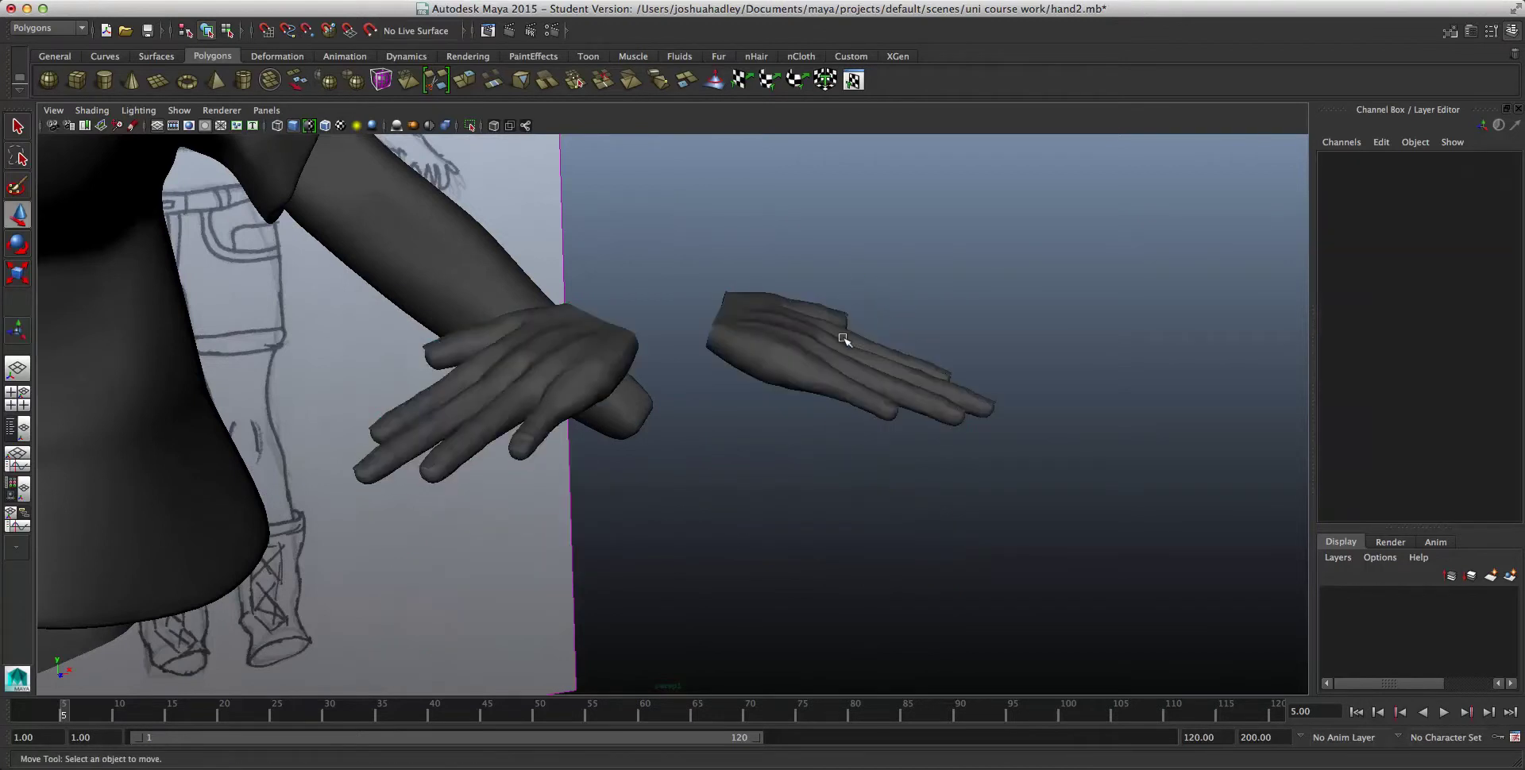
click(794, 337)
drag(866, 284, 864, 425)
Step: Separate the mirrored pair of hands into two independent meshes
click(522, 0)
mouse_move(474, 0)
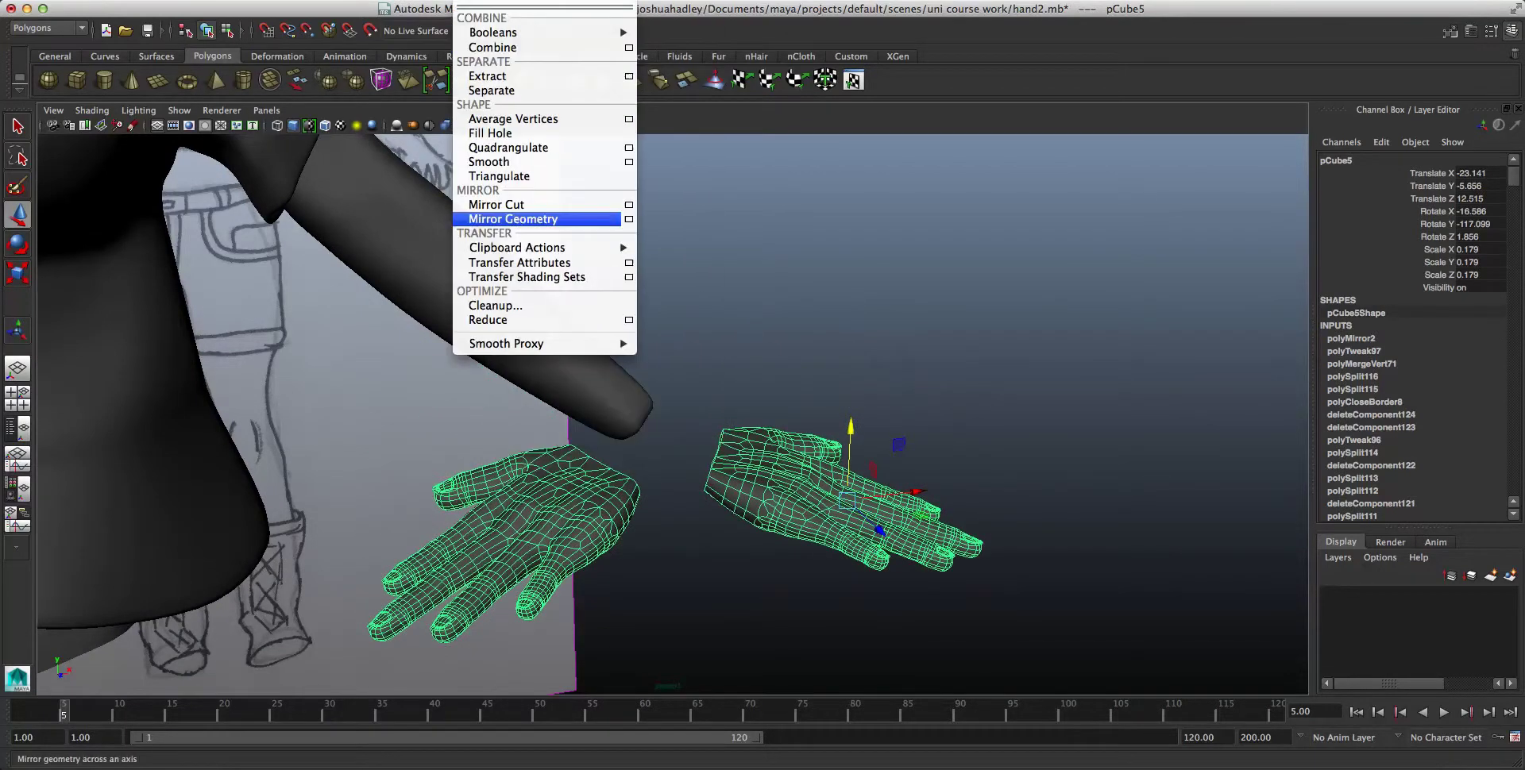
click(490, 48)
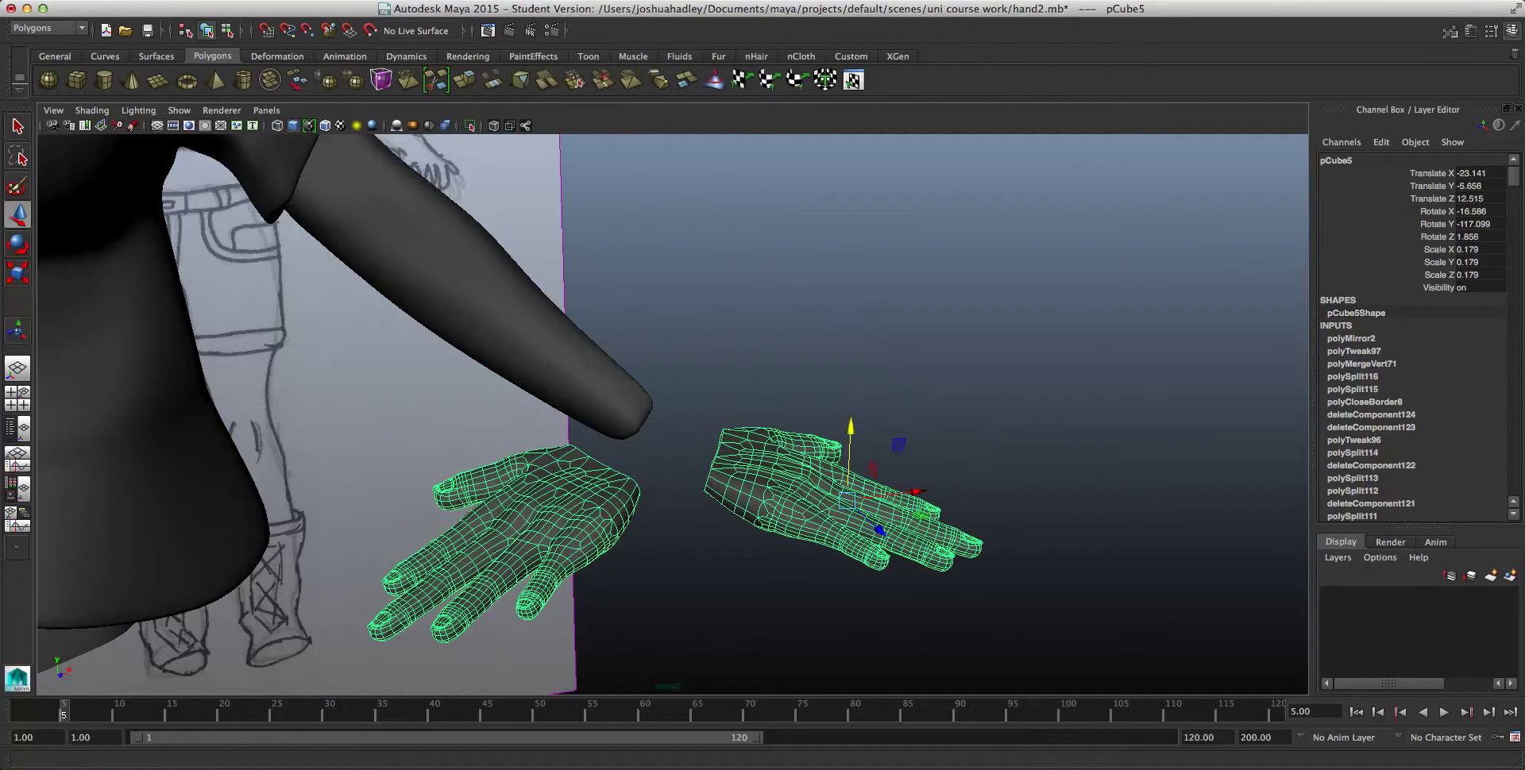
click(477, 0)
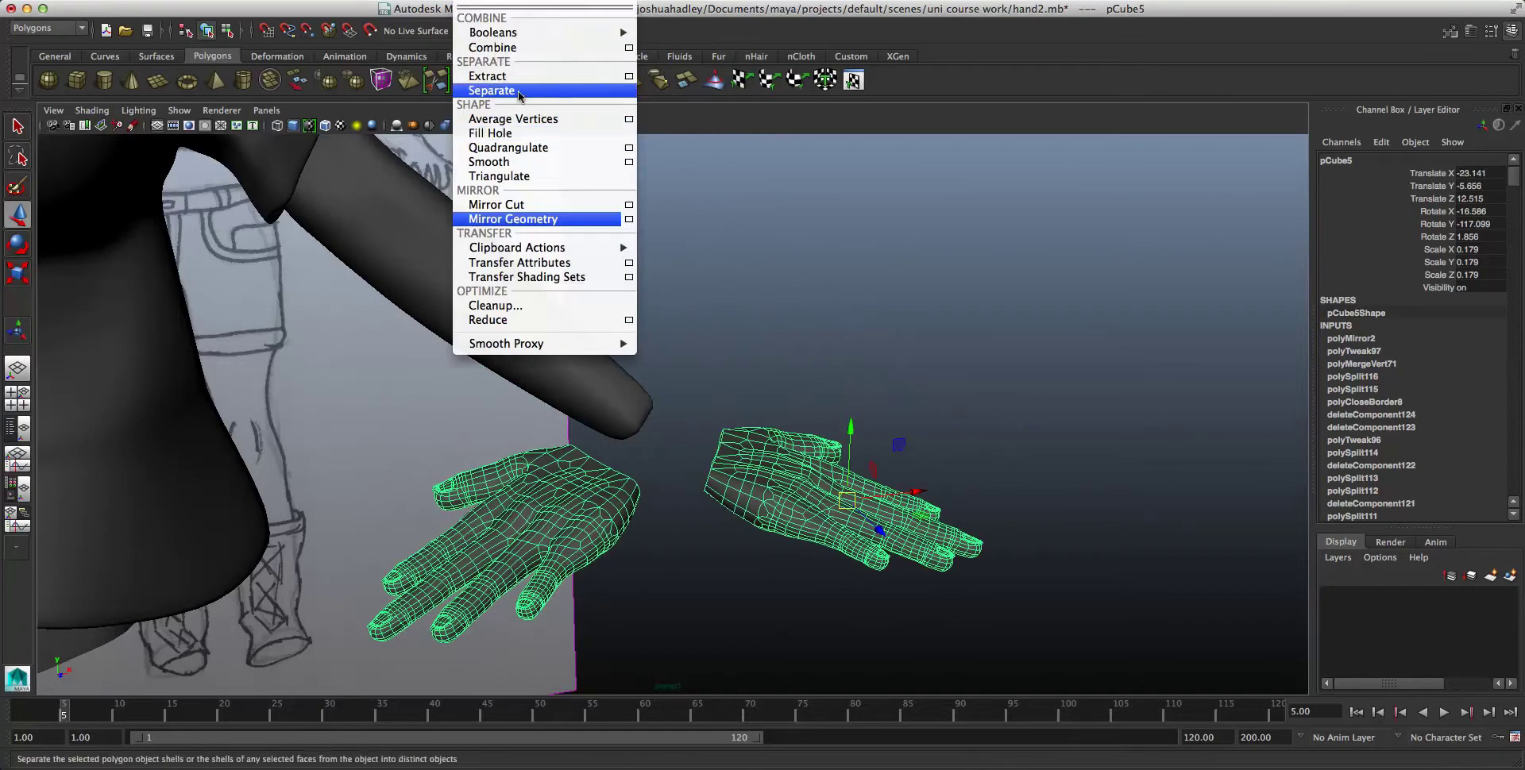
click(519, 92)
click(892, 403)
Step: Delete the original hand, keeping only the mirrored one
click(741, 481)
click(526, 518)
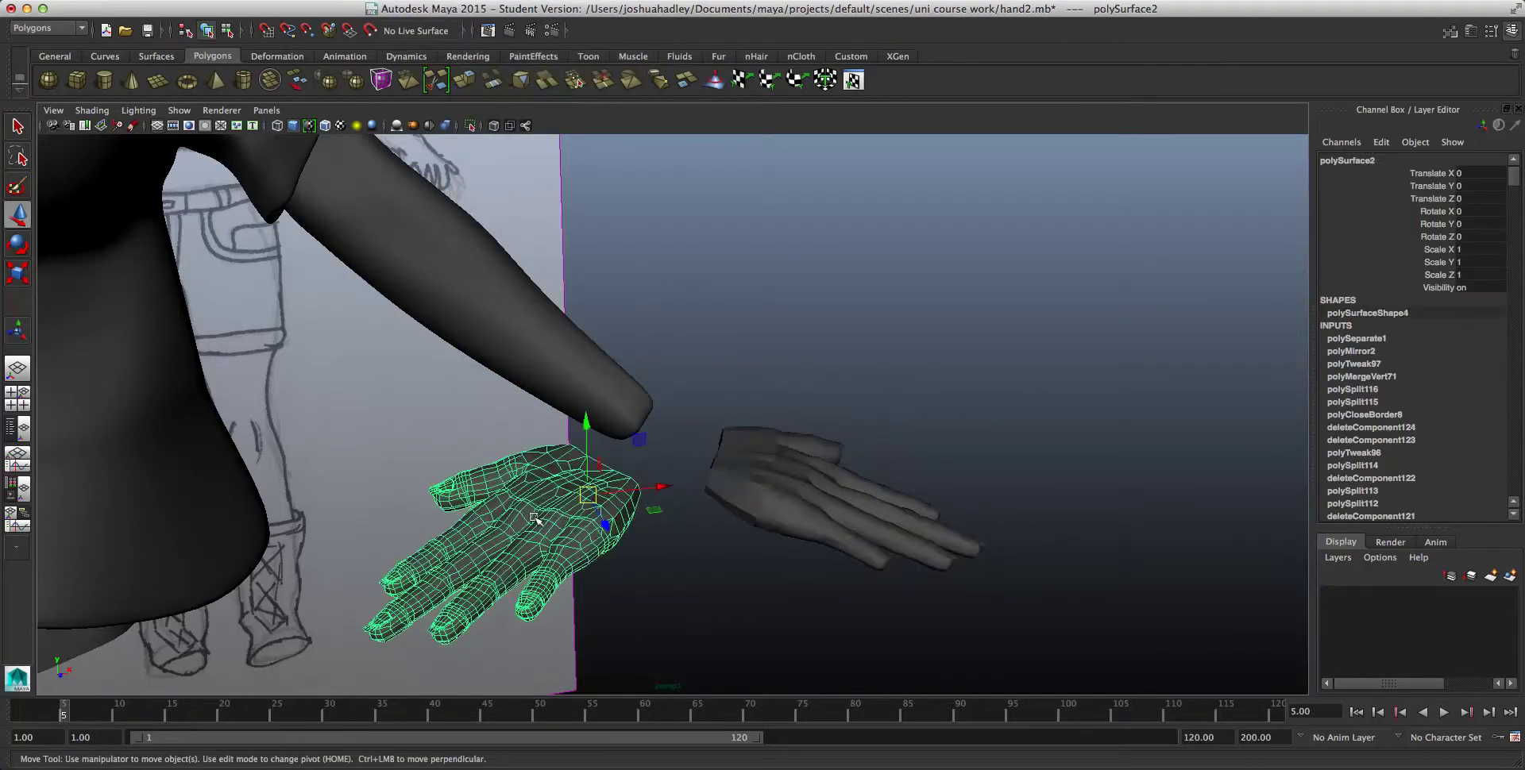
click(771, 468)
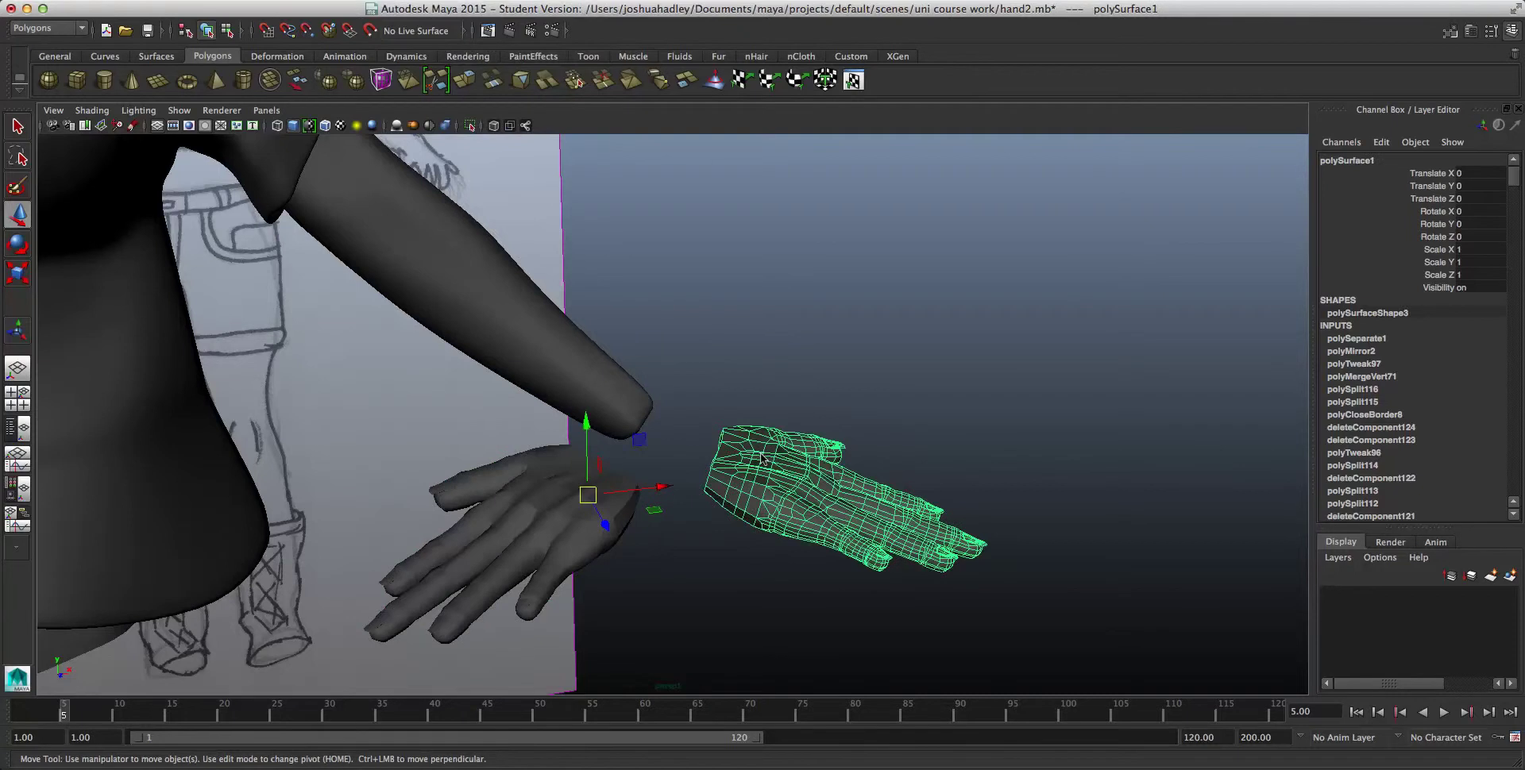
key(Delete)
Step: Center the pivot of the mirrored hand
click(557, 500)
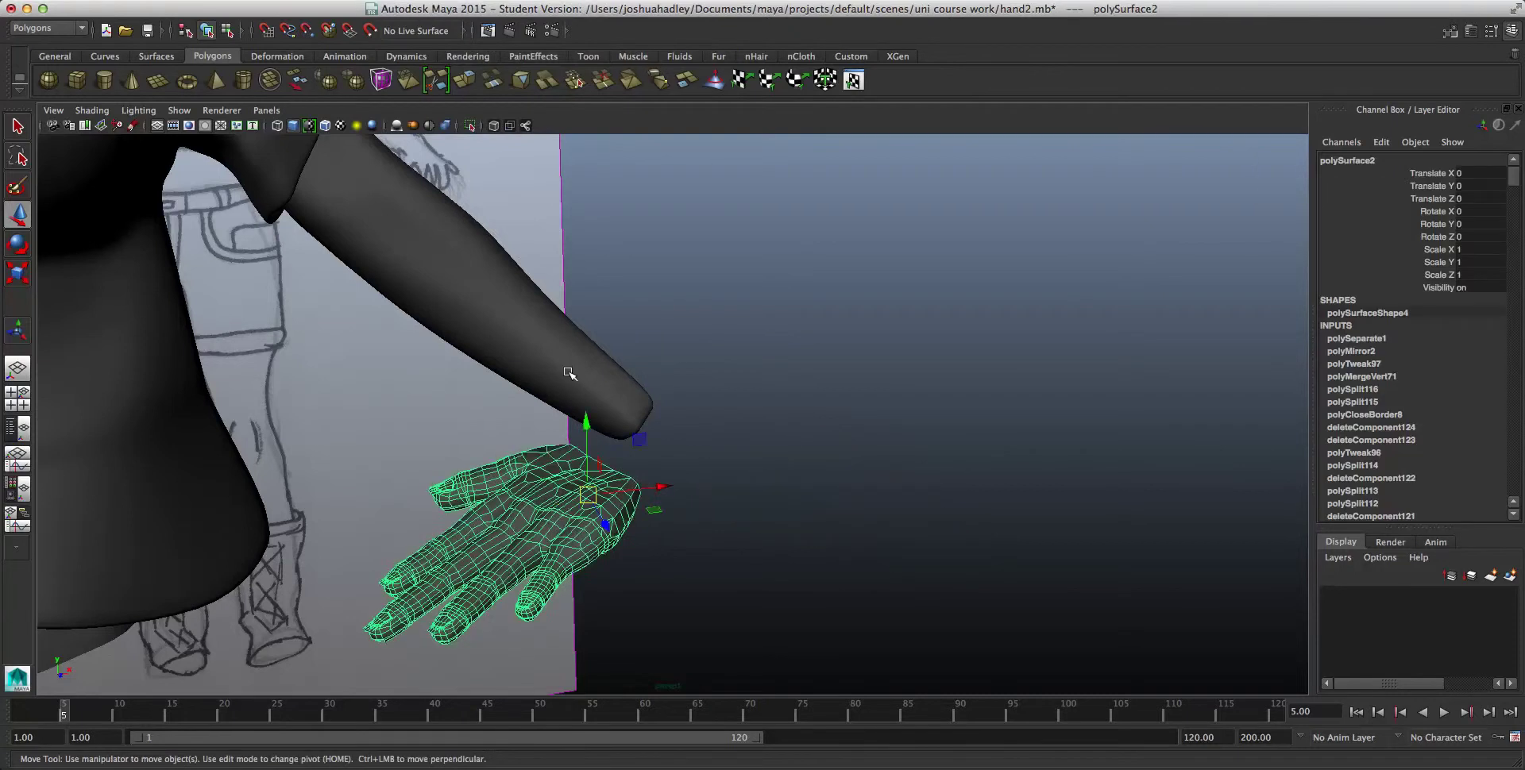
alt+drag(569, 373, 763, 571)
click(211, 0)
mouse_move(170, 0)
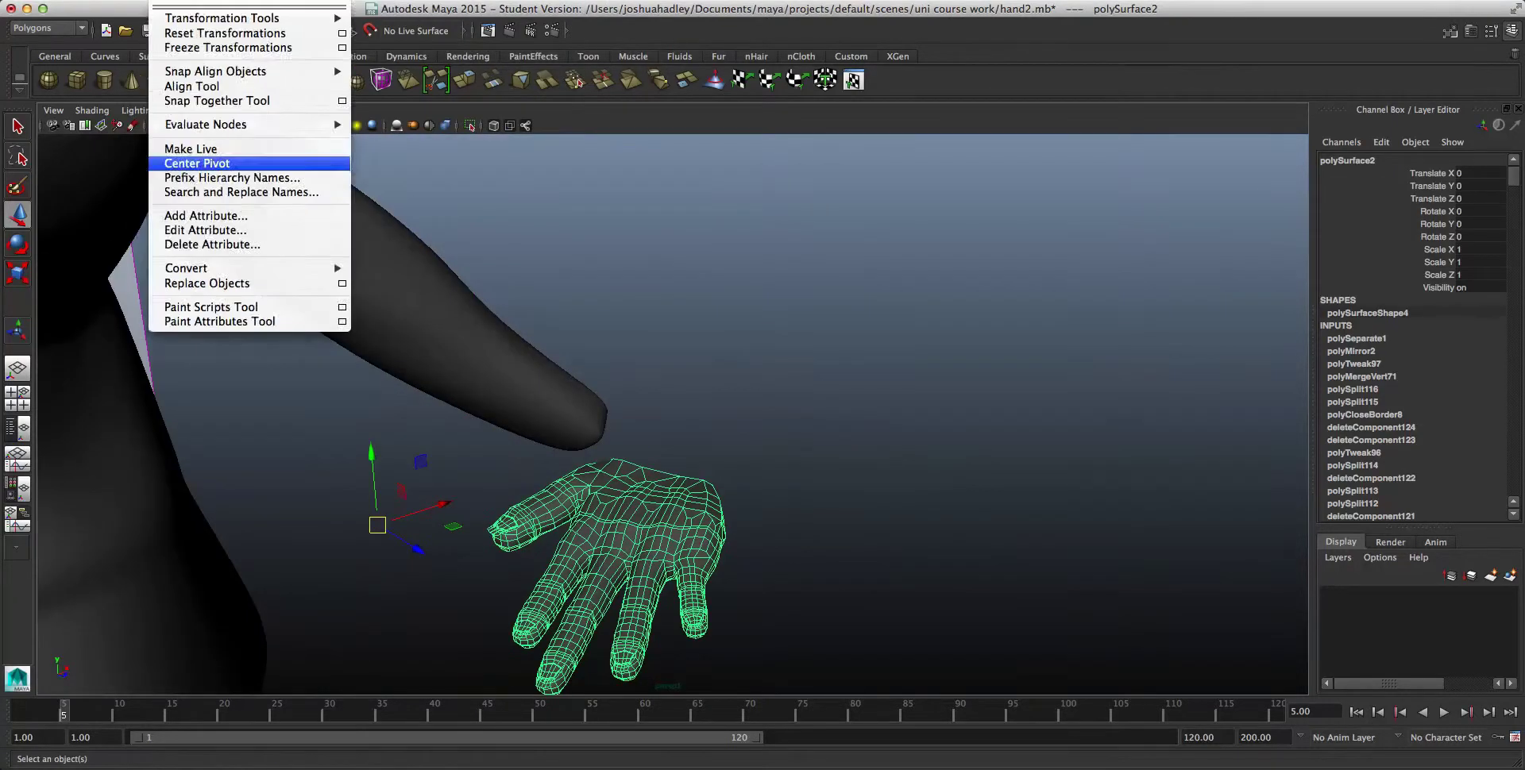
click(197, 163)
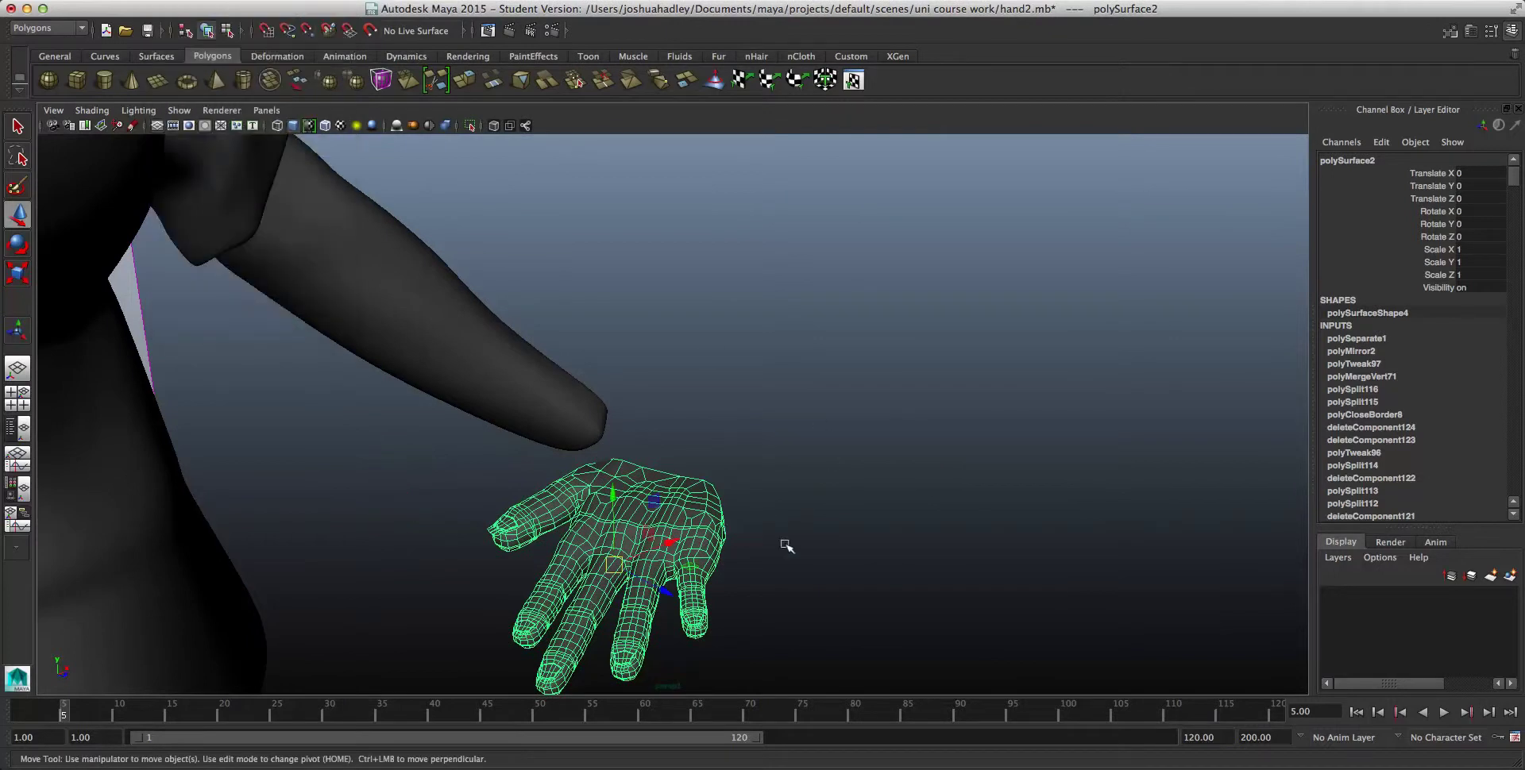
Step: Rotate the mirrored hand to about 127.8, 66.2, 146.3 and move it onto the forearm's wrist end
mouse_move(786, 547)
alt+mouse_down()
mouse_move(490, 534)
mouse_move(611, 514)
alt+mouse_up()
key(e)
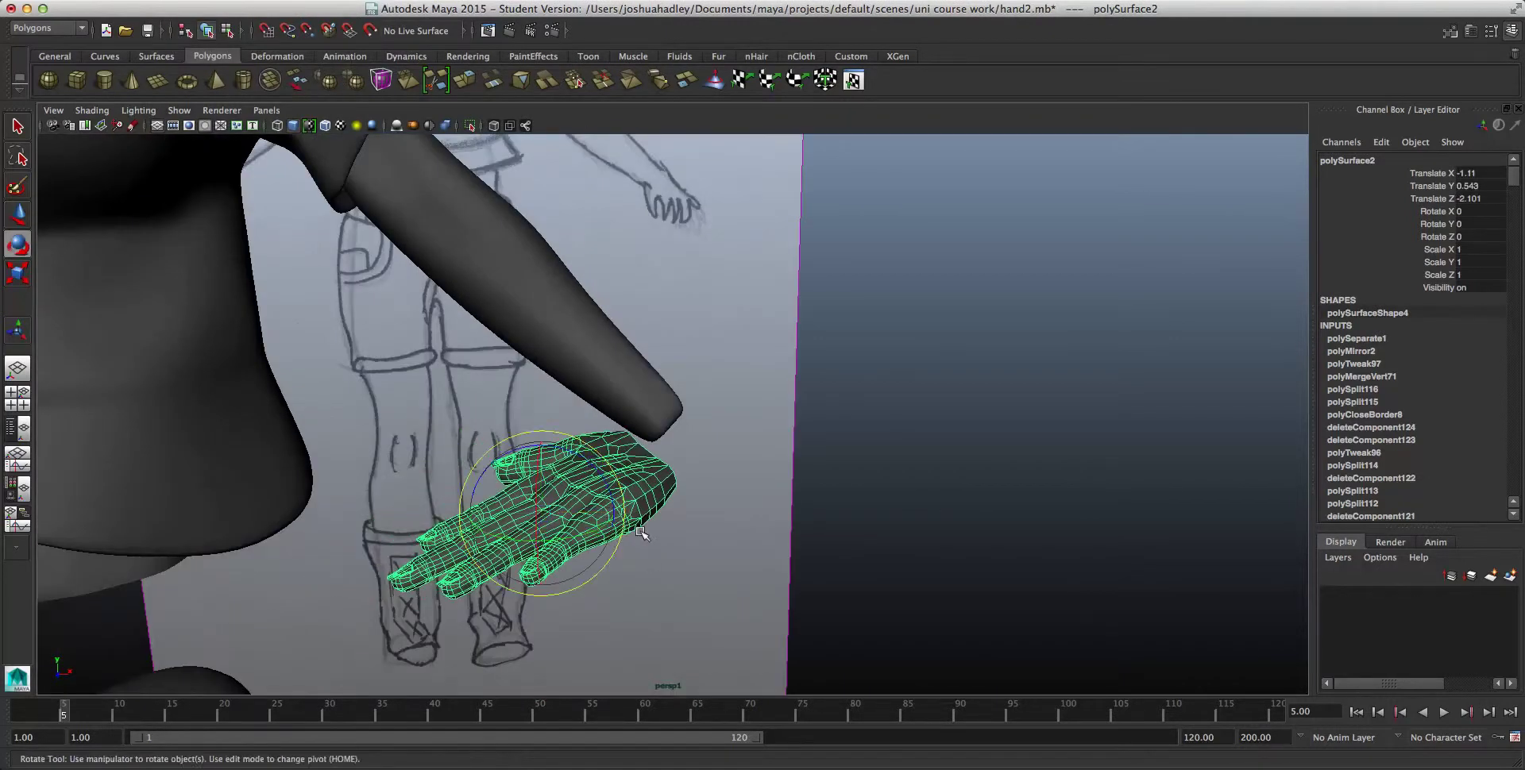
drag(646, 564, 653, 528)
alt+drag(725, 561, 840, 428)
key(w)
alt+drag(778, 556, 517, 586)
drag(458, 463, 761, 565)
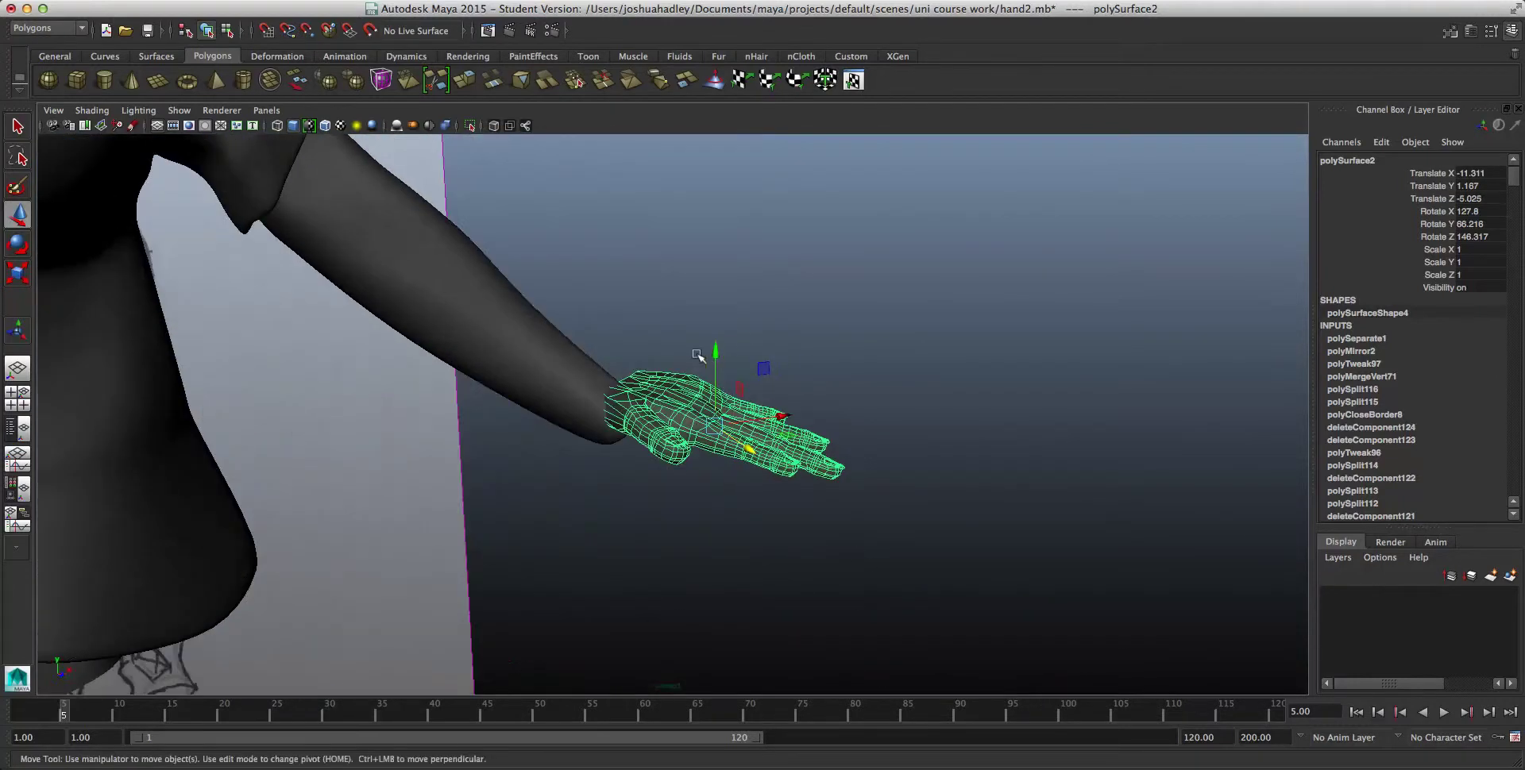
Step: Lower the hand to about Translate Y -0.437 and pull it outward, clear of the forearm's end
drag(718, 352, 721, 401)
alt+drag(722, 520, 526, 489)
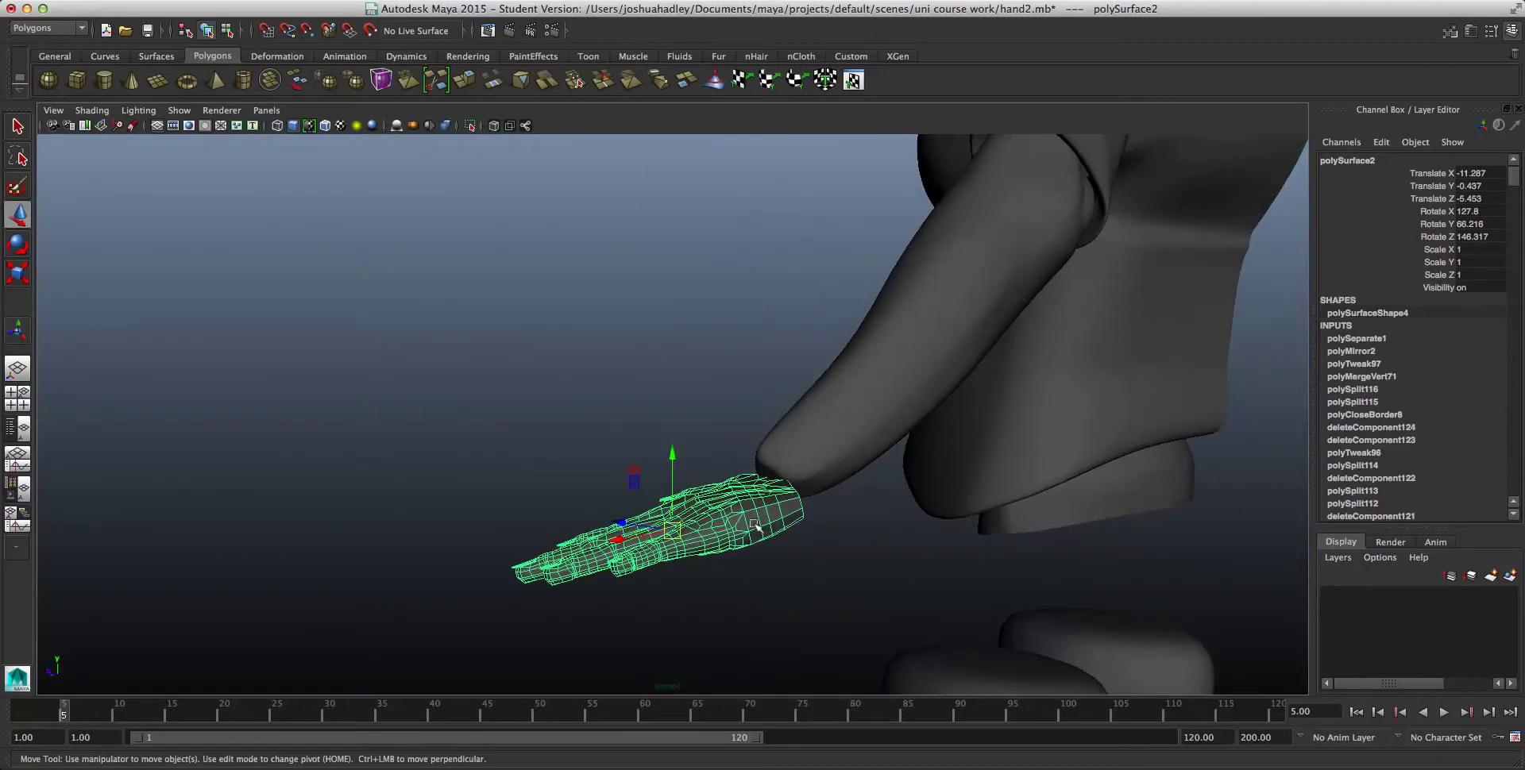
drag(622, 524, 583, 517)
Step: Turn off the smooth mesh preview on the arm mesh
click(822, 446)
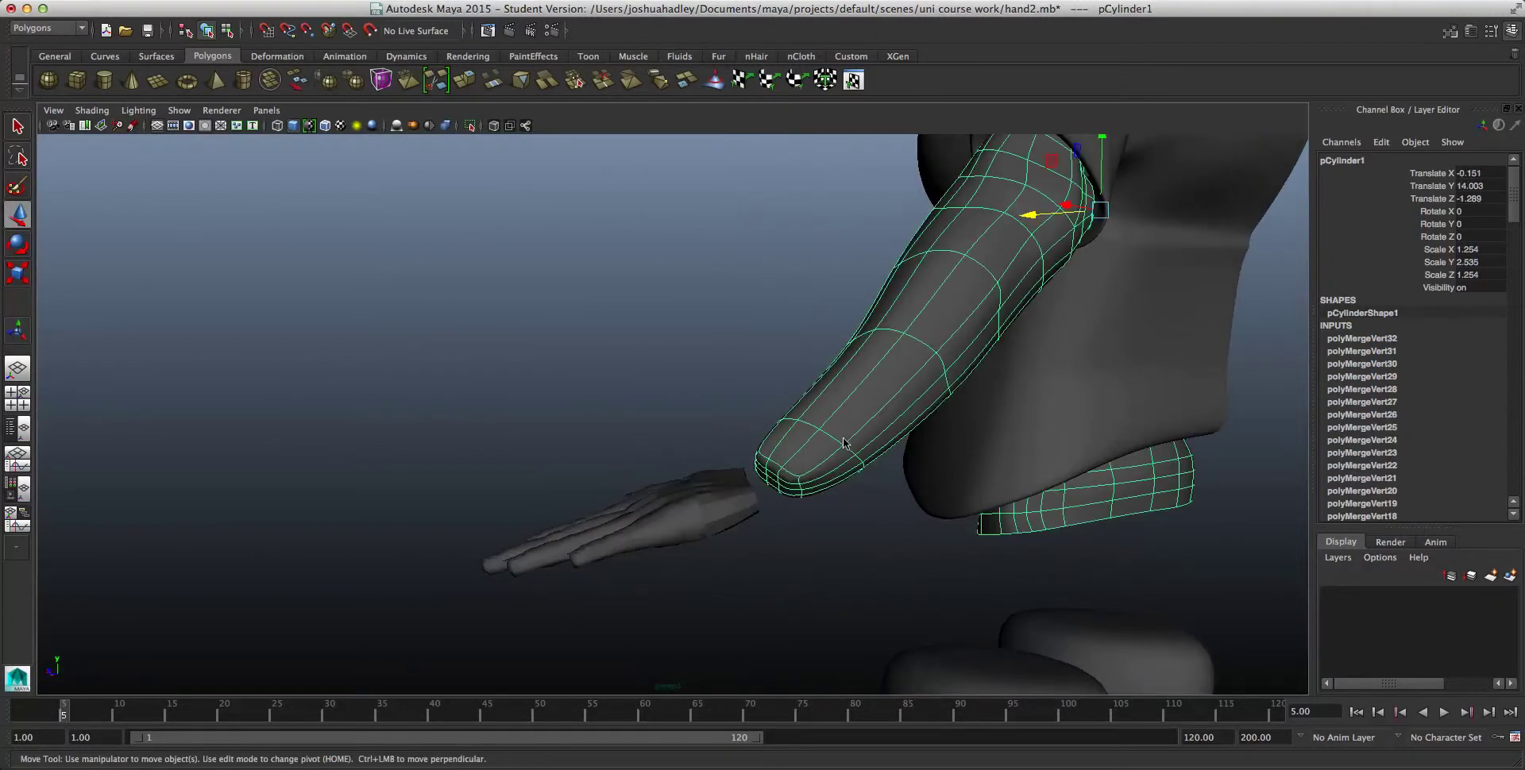
key(1)
click(870, 541)
alt+drag(882, 544, 843, 542)
Step: Select the faces capping the forearm's wrist end and delete them to open the arm mesh
click(833, 436)
mouse_move(833, 433)
right_down()
mouse_move(804, 432)
mouse_move(839, 459)
right_up()
alt+drag(838, 458, 804, 438)
scroll(829, 456, up, 5)
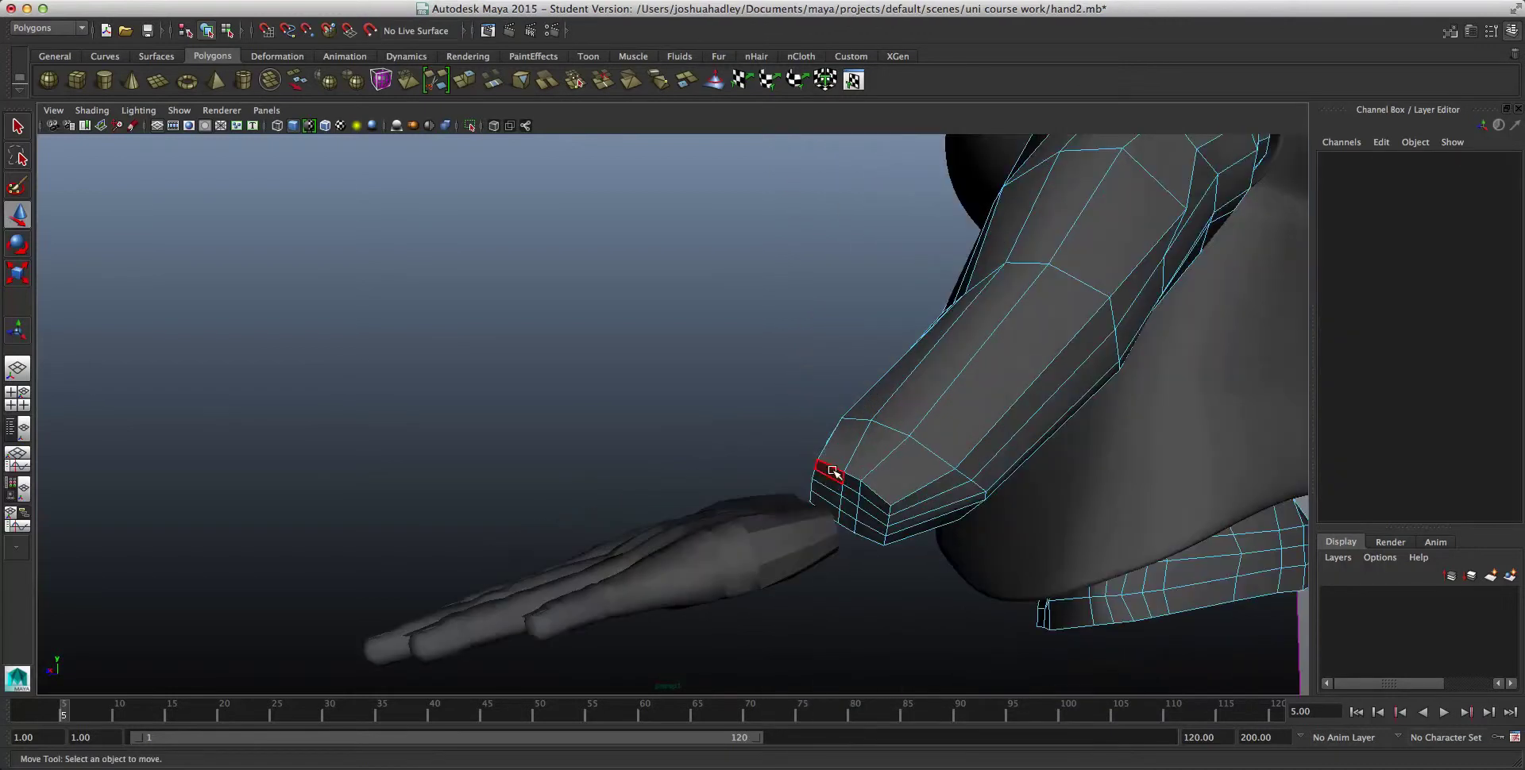
click(833, 471)
click(855, 486)
key(q)
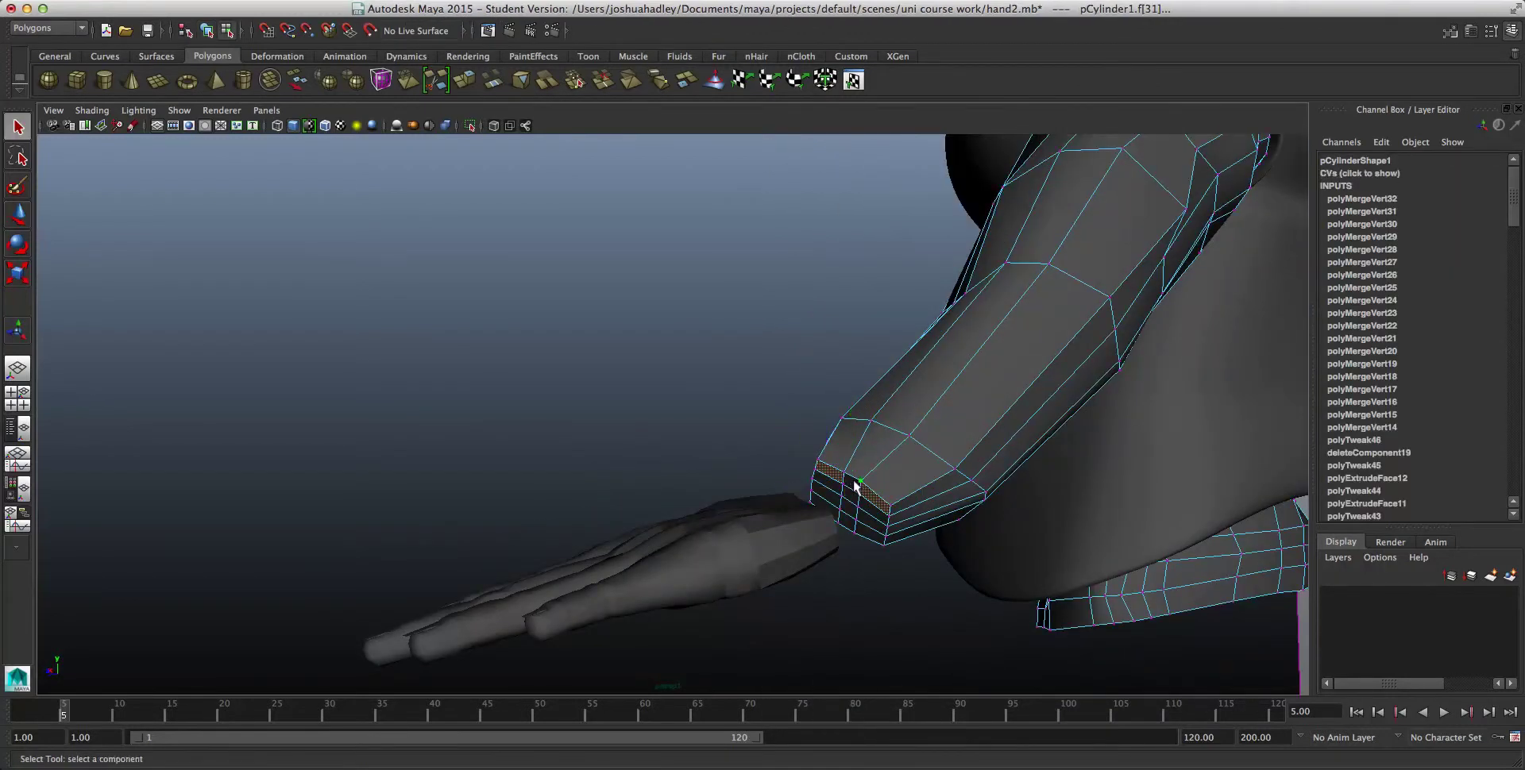
right_drag(855, 486, 835, 486)
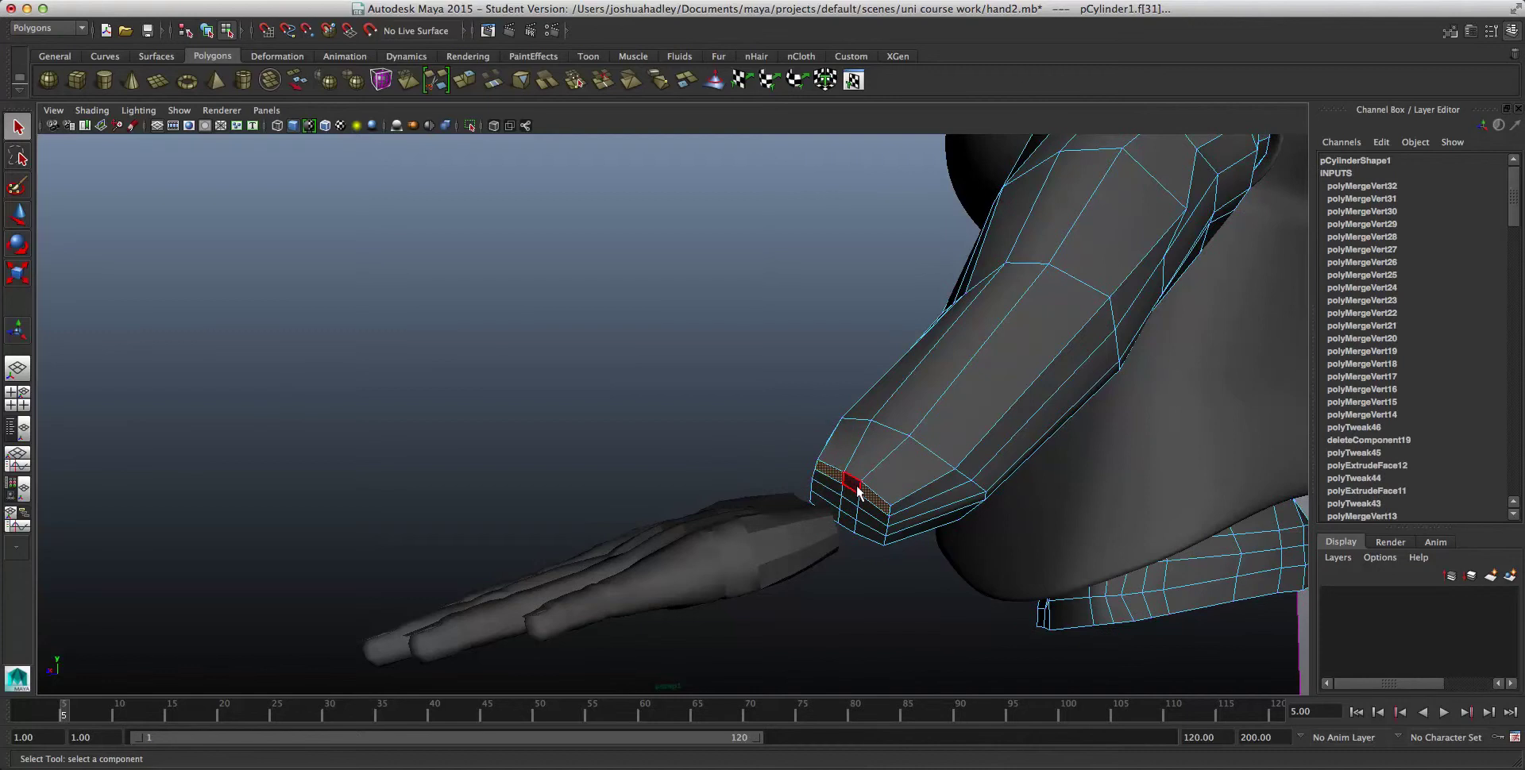
shift+click(852, 498)
shift+click(866, 509)
shift+click(866, 519)
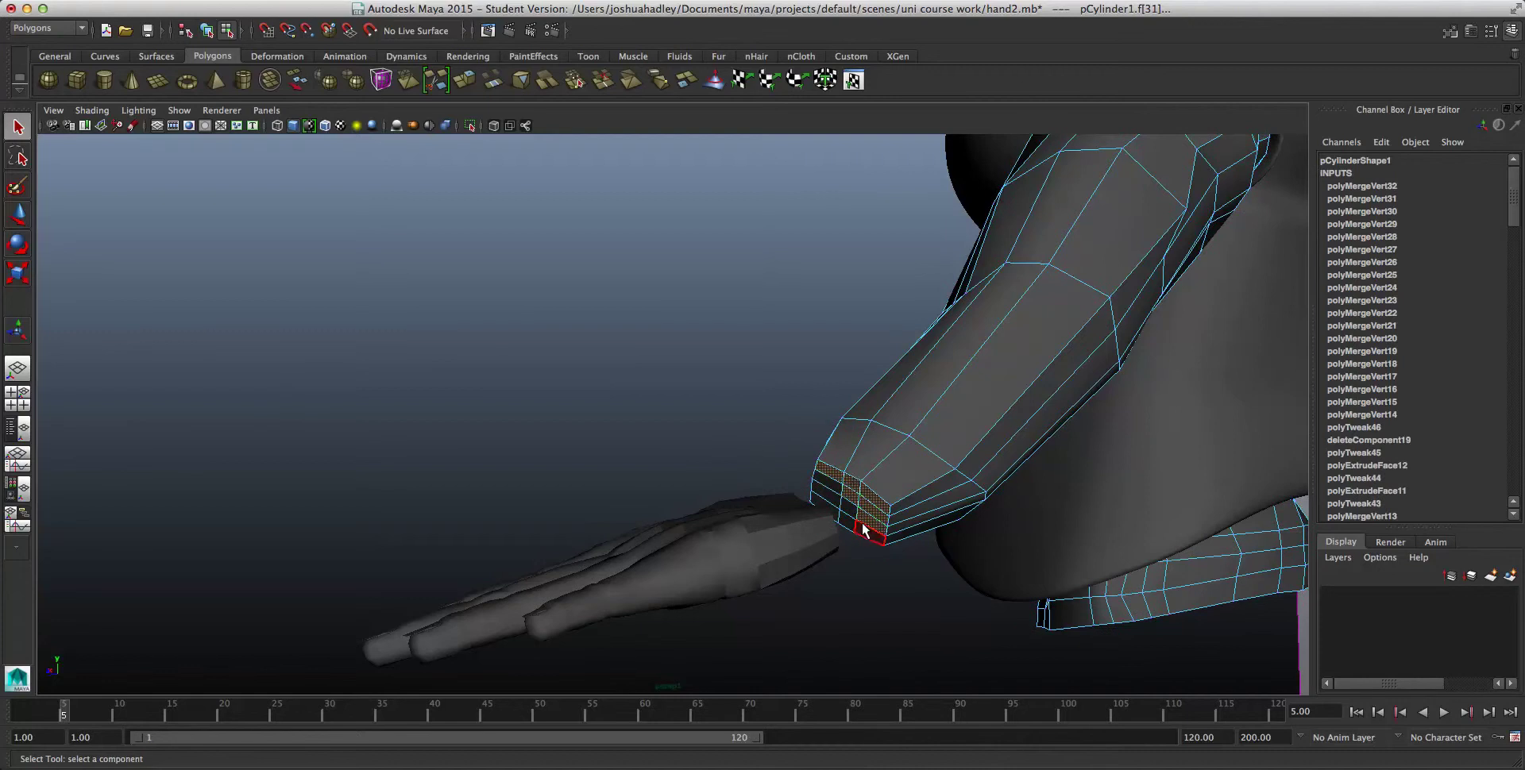
shift+click(868, 532)
shift+click(832, 487)
shift+click(832, 498)
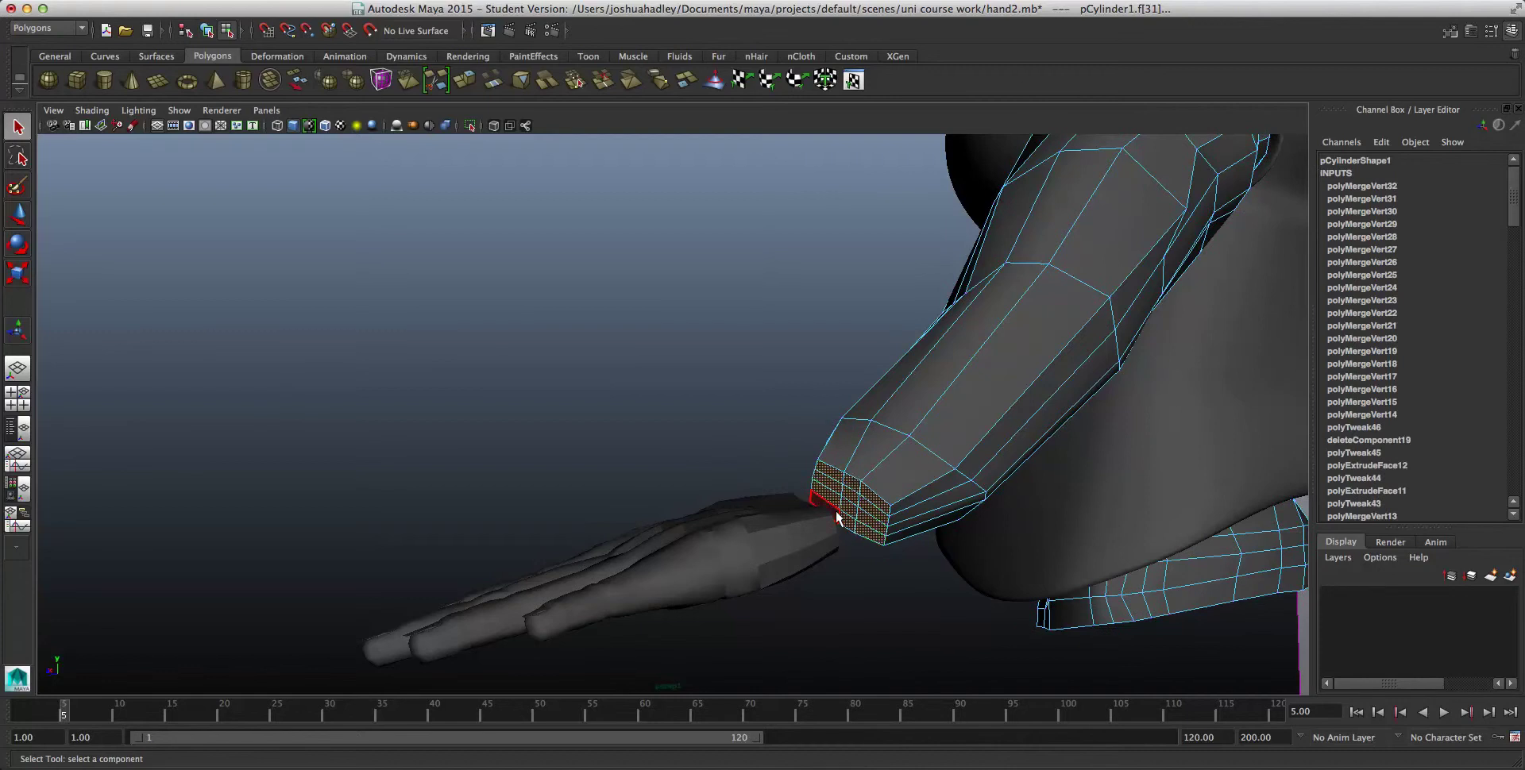
key(Delete)
Step: Examine the edges around the hand's open wrist and return the hand to whole-object selection
alt+drag(837, 516, 668, 583)
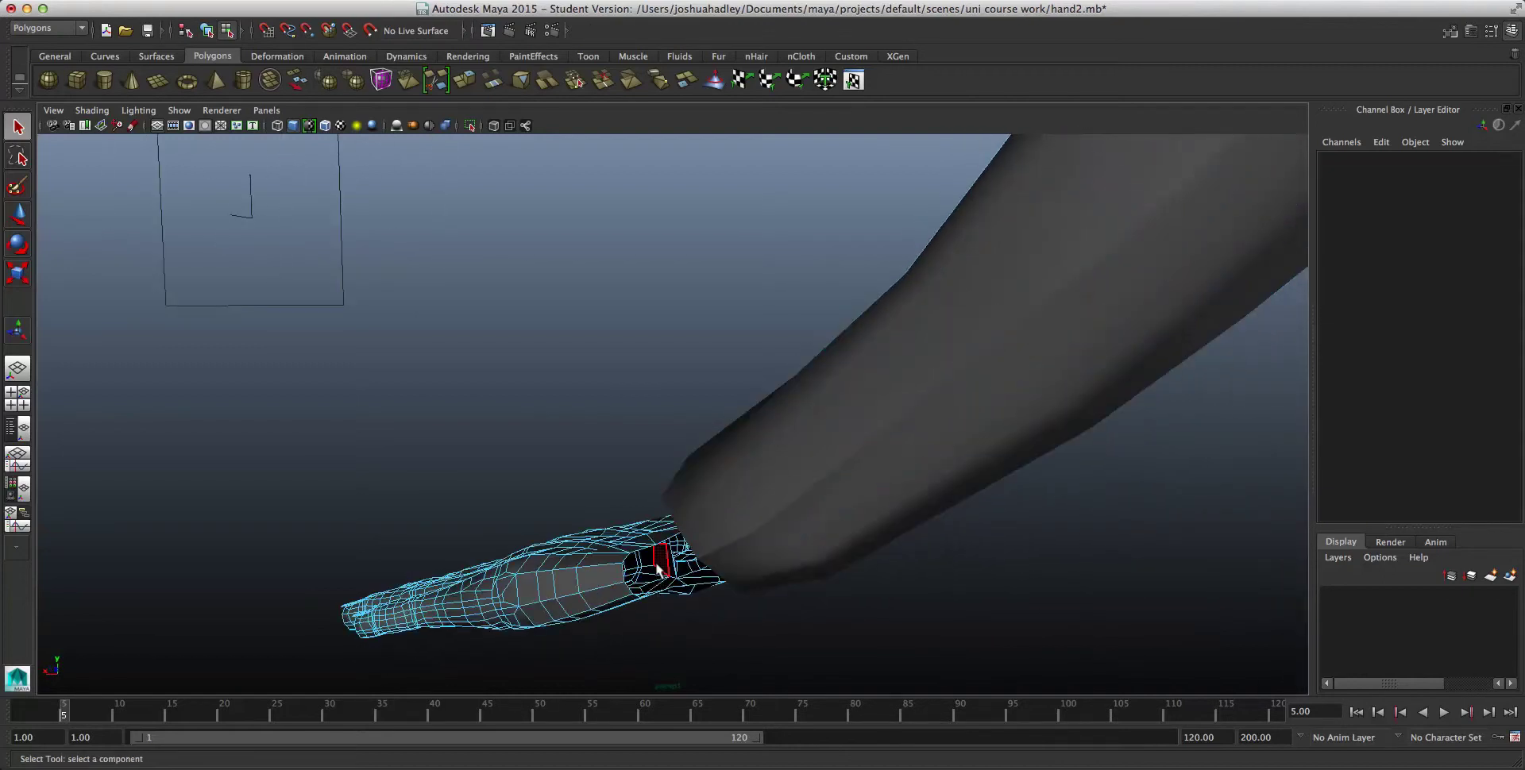
right_drag(653, 582, 650, 426)
alt+right_drag(662, 488, 710, 613)
alt+drag(710, 613, 681, 572)
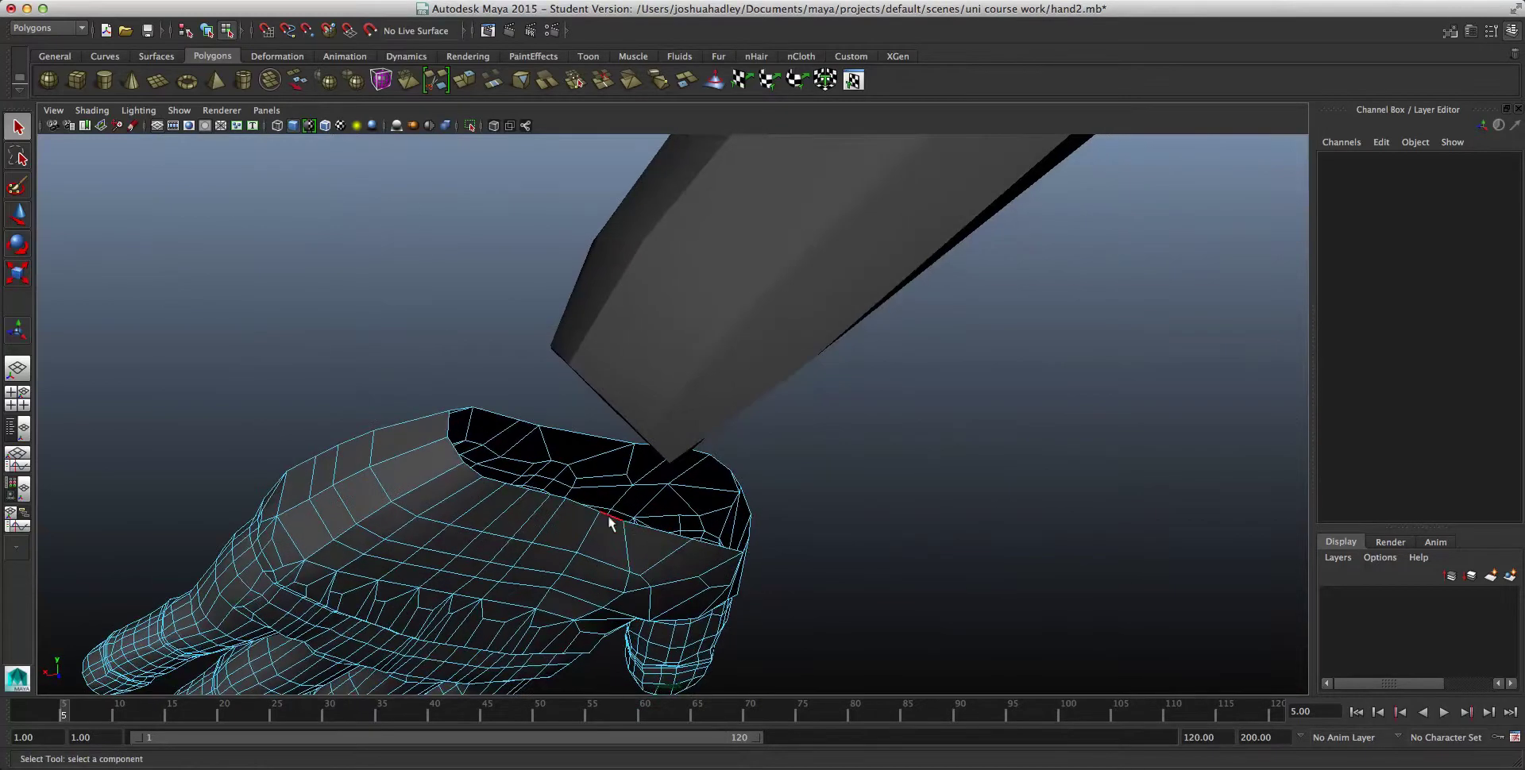
alt+drag(773, 648, 764, 589)
right_drag(745, 459, 814, 443)
Step: Move the hand below the forearm's open end, to about Translate X -10.065, Y -0.258, Z -6.052
alt+drag(818, 647, 808, 592)
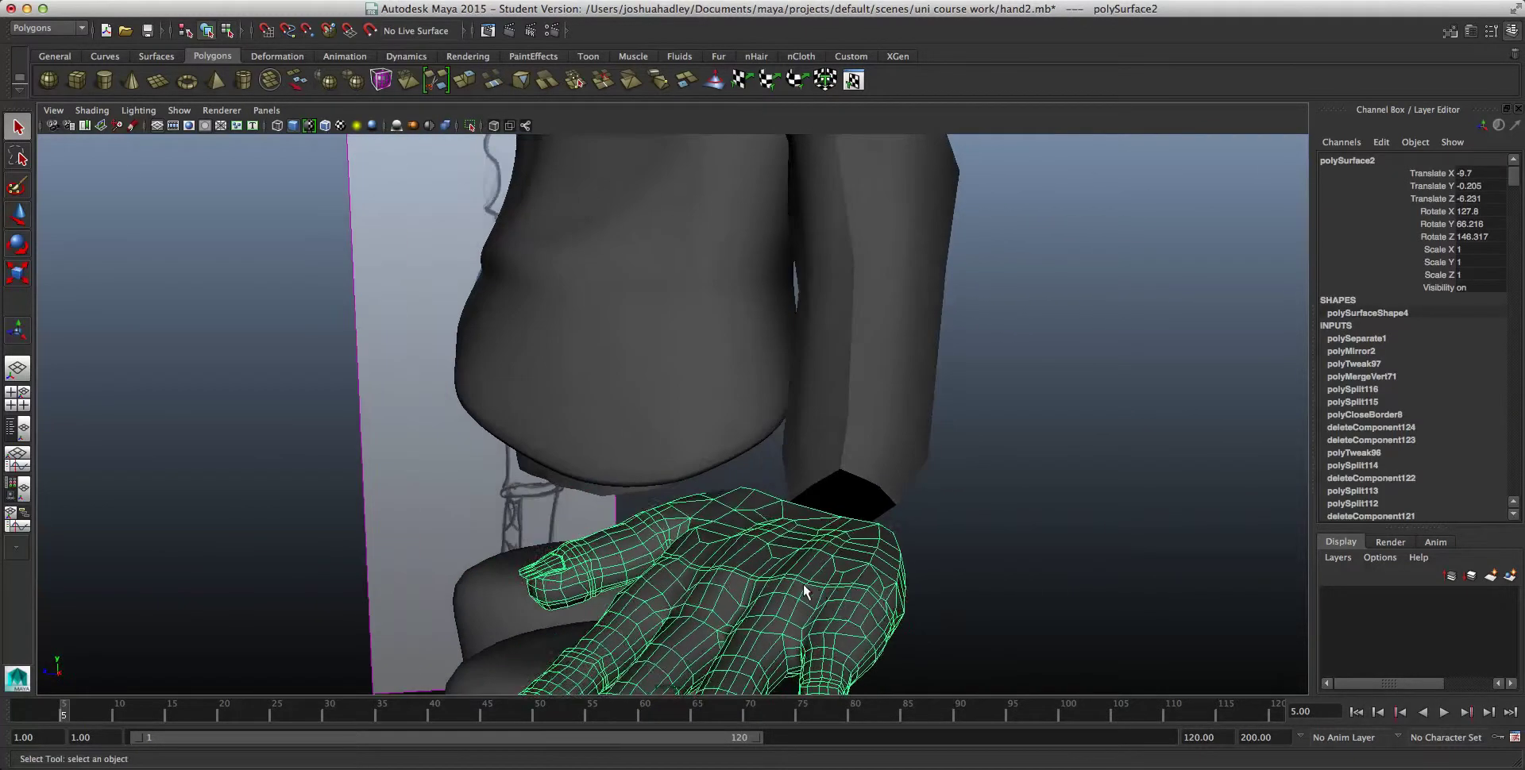
key(w)
drag(642, 642, 665, 639)
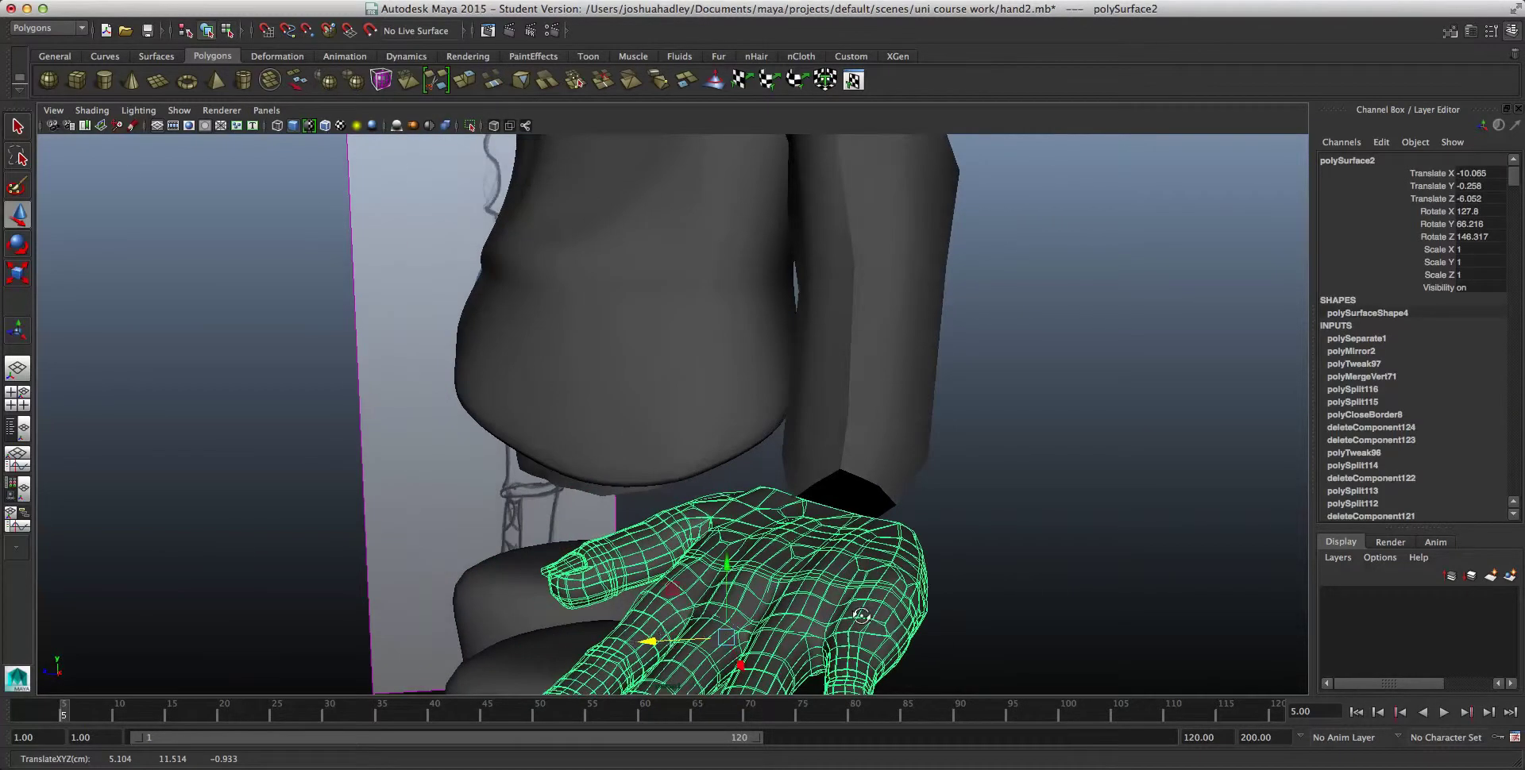
alt+drag(861, 615, 791, 608)
key(1)
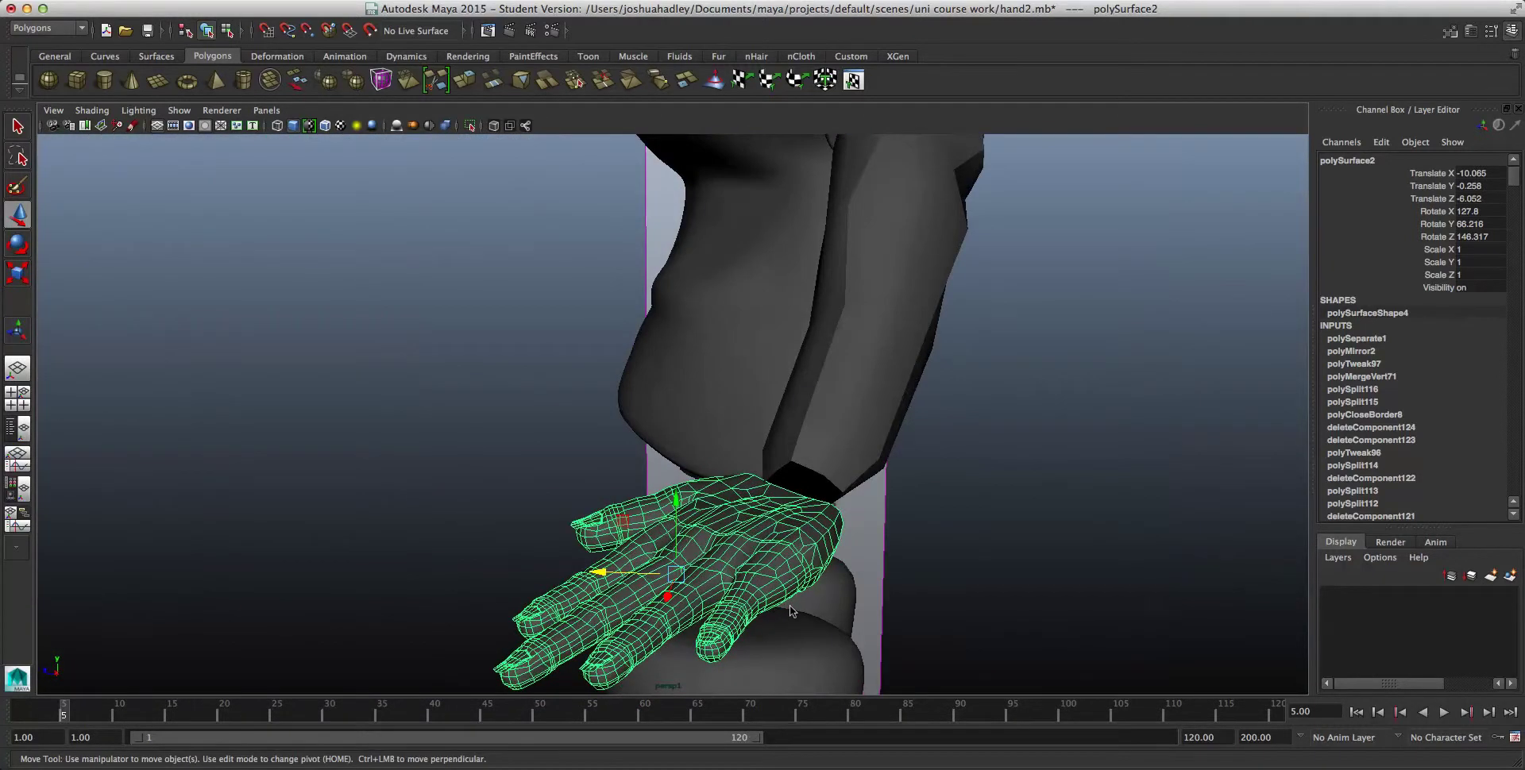
Step: Rotate the hand to about 143.9, 48.8, 165.7 and move it to about Translate -10.491, 0.488, -6.699
key(e)
drag(699, 596, 739, 601)
alt+drag(842, 613, 1075, 578)
key(w)
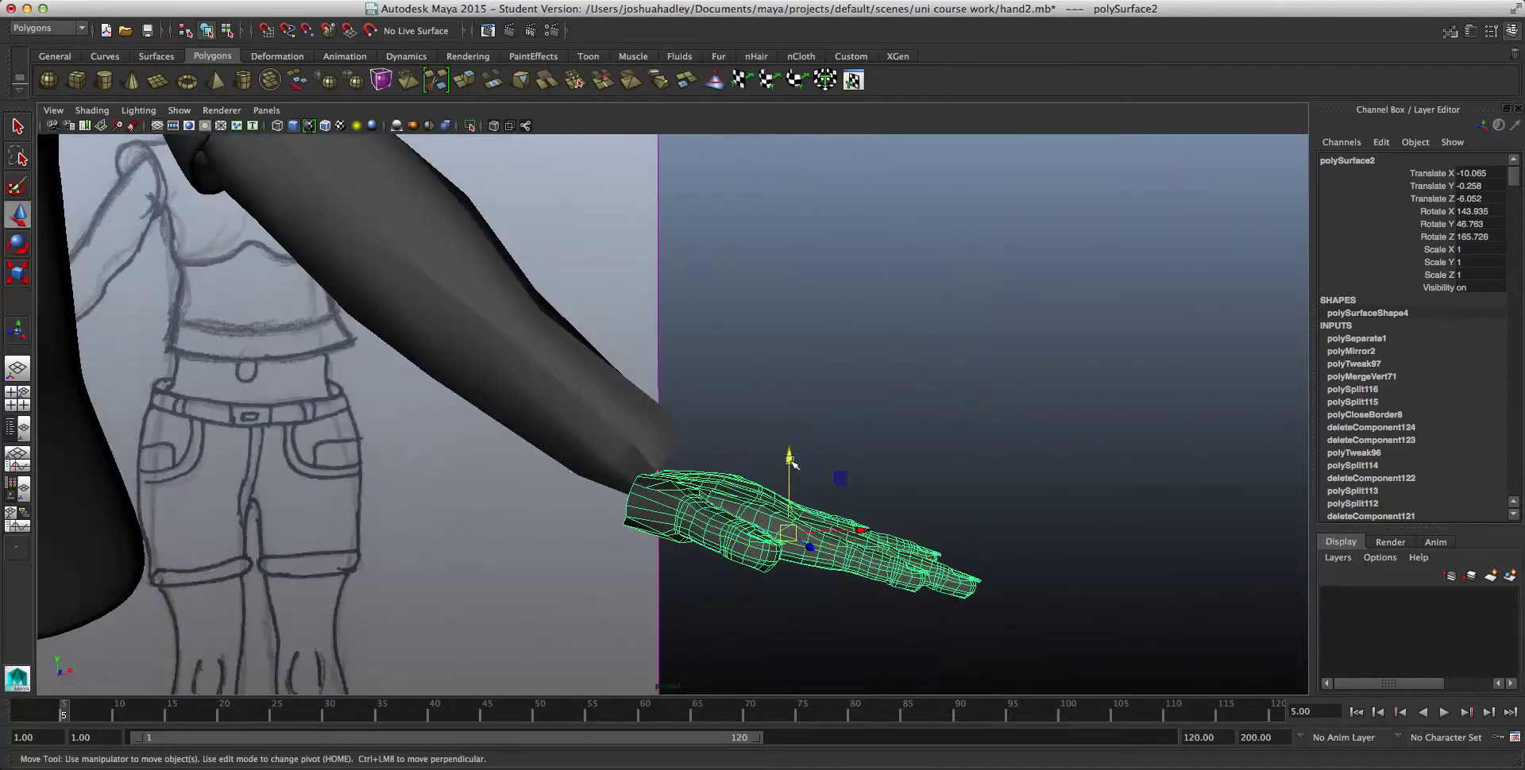
drag(792, 463, 889, 515)
alt+drag(953, 512, 607, 495)
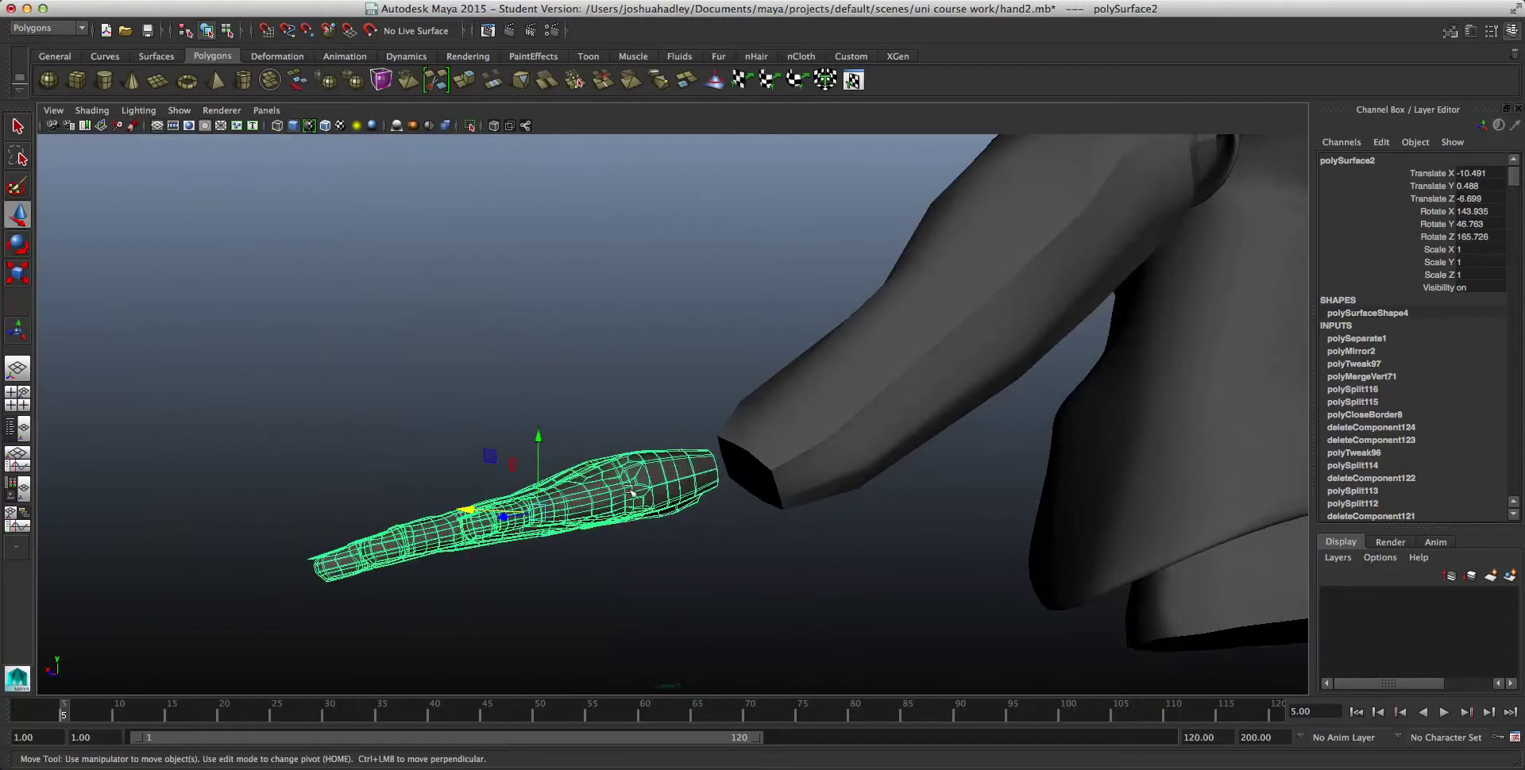
Step: Rotate the hand to about 162.3, 49.5, 185.6 and move it to about Translate -11.918, -1.29, -6.405
key(e)
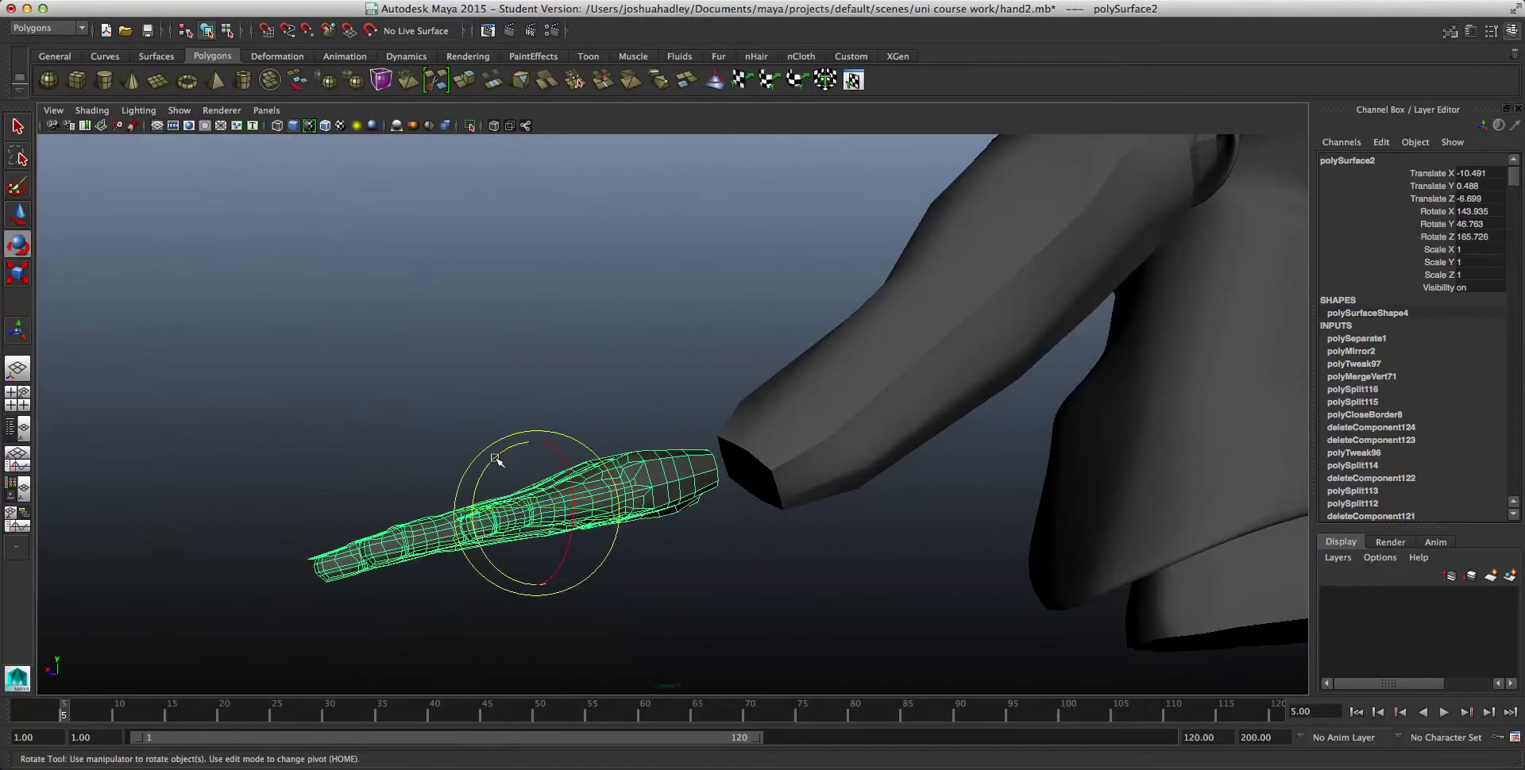
drag(578, 475, 614, 582)
key(w)
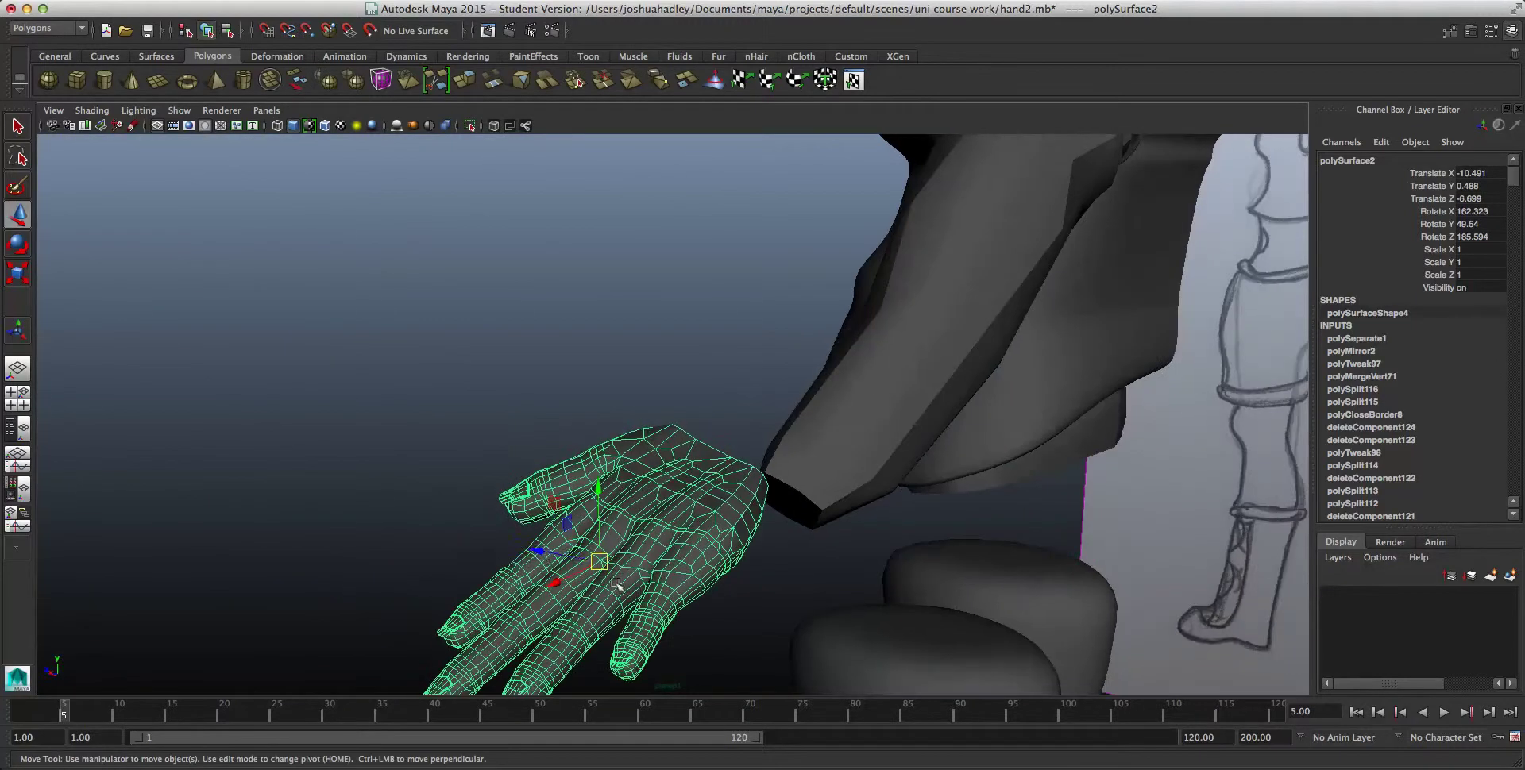
drag(536, 553, 591, 572)
drag(654, 502, 937, 562)
Step: Check the alignment of the hand's wrist opening with the forearm's open end from several angles, keeping the scene open
click(755, 409)
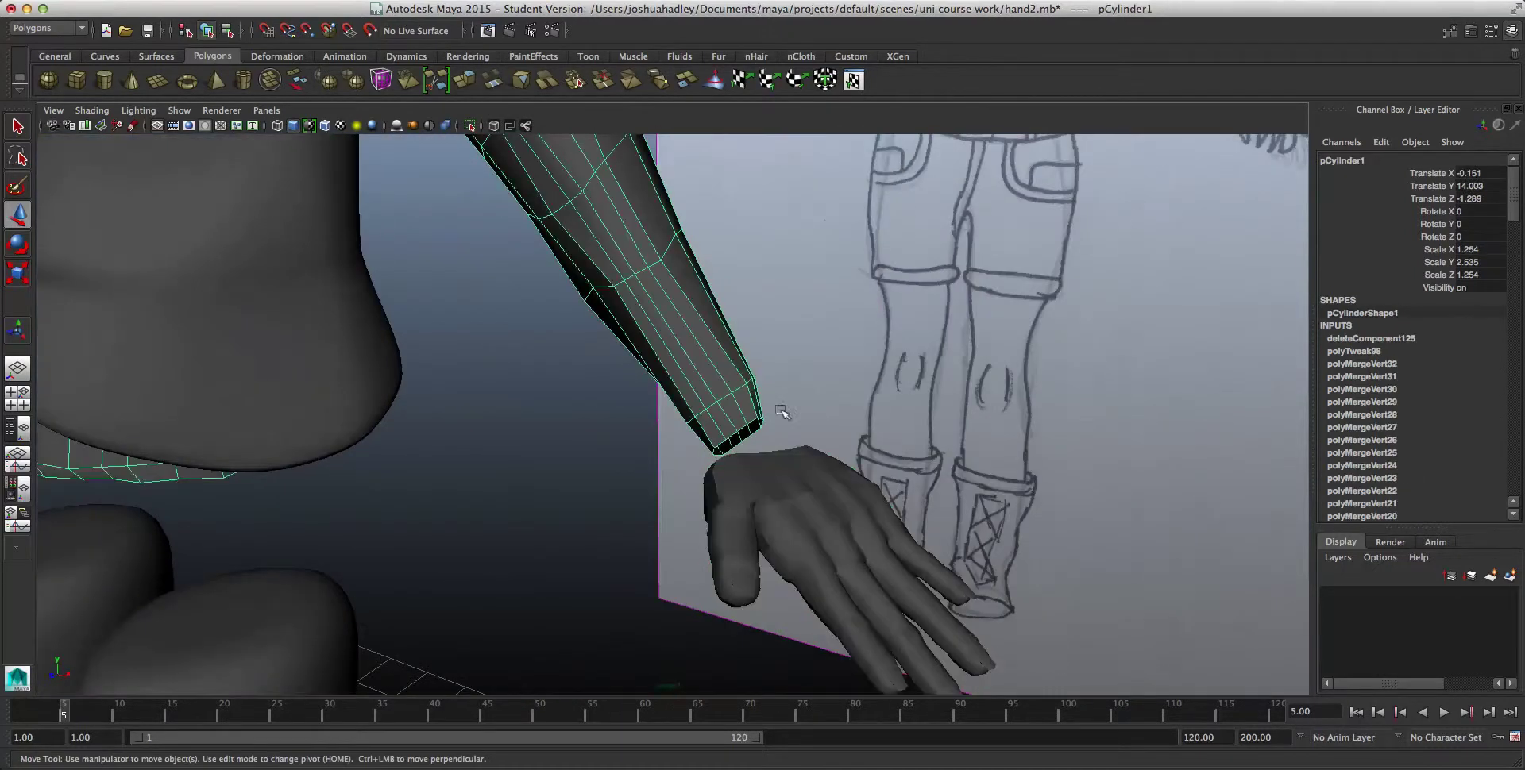
alt+drag(782, 413, 543, 401)
click(627, 568)
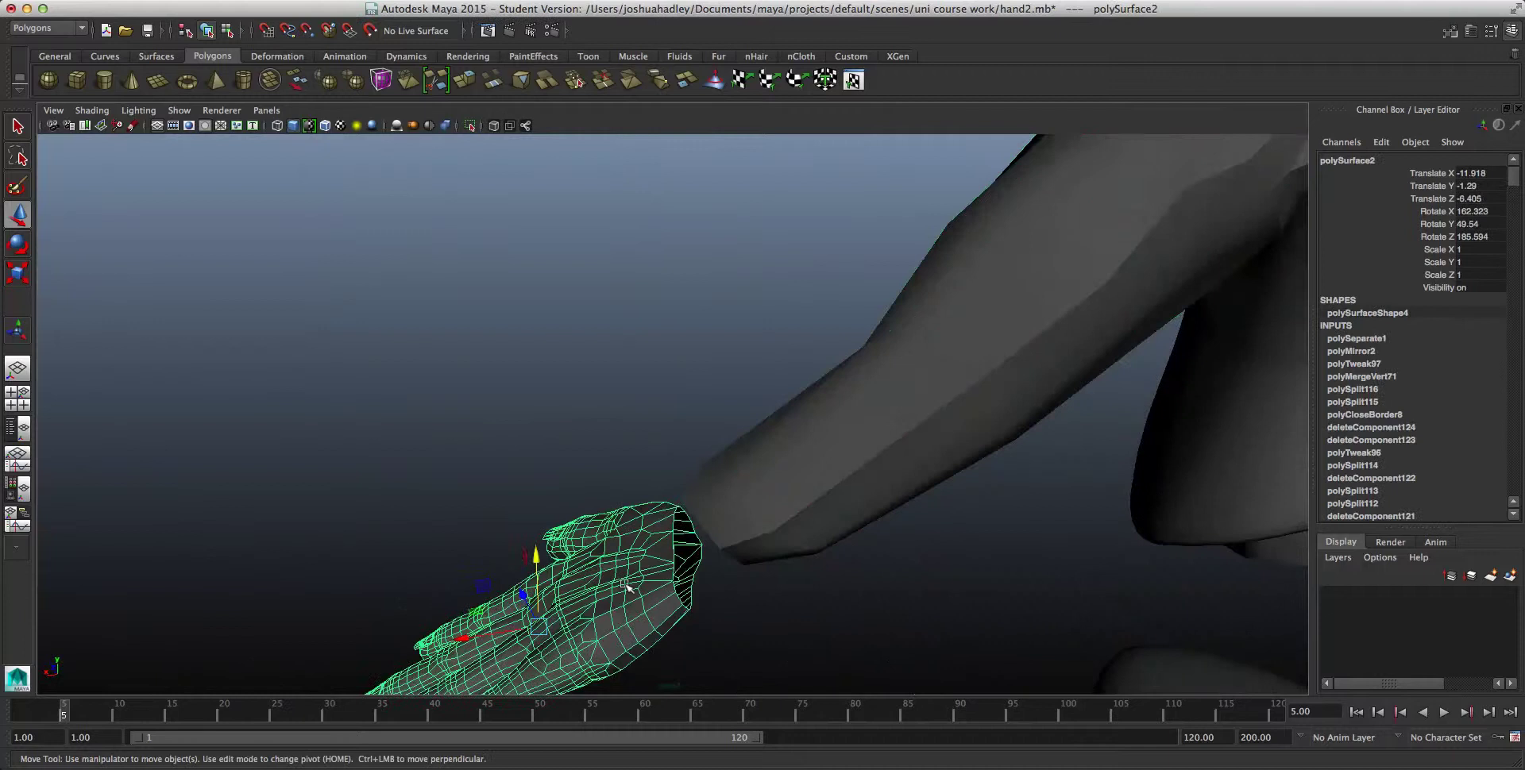
alt+drag(741, 641, 774, 636)
key(super+q)
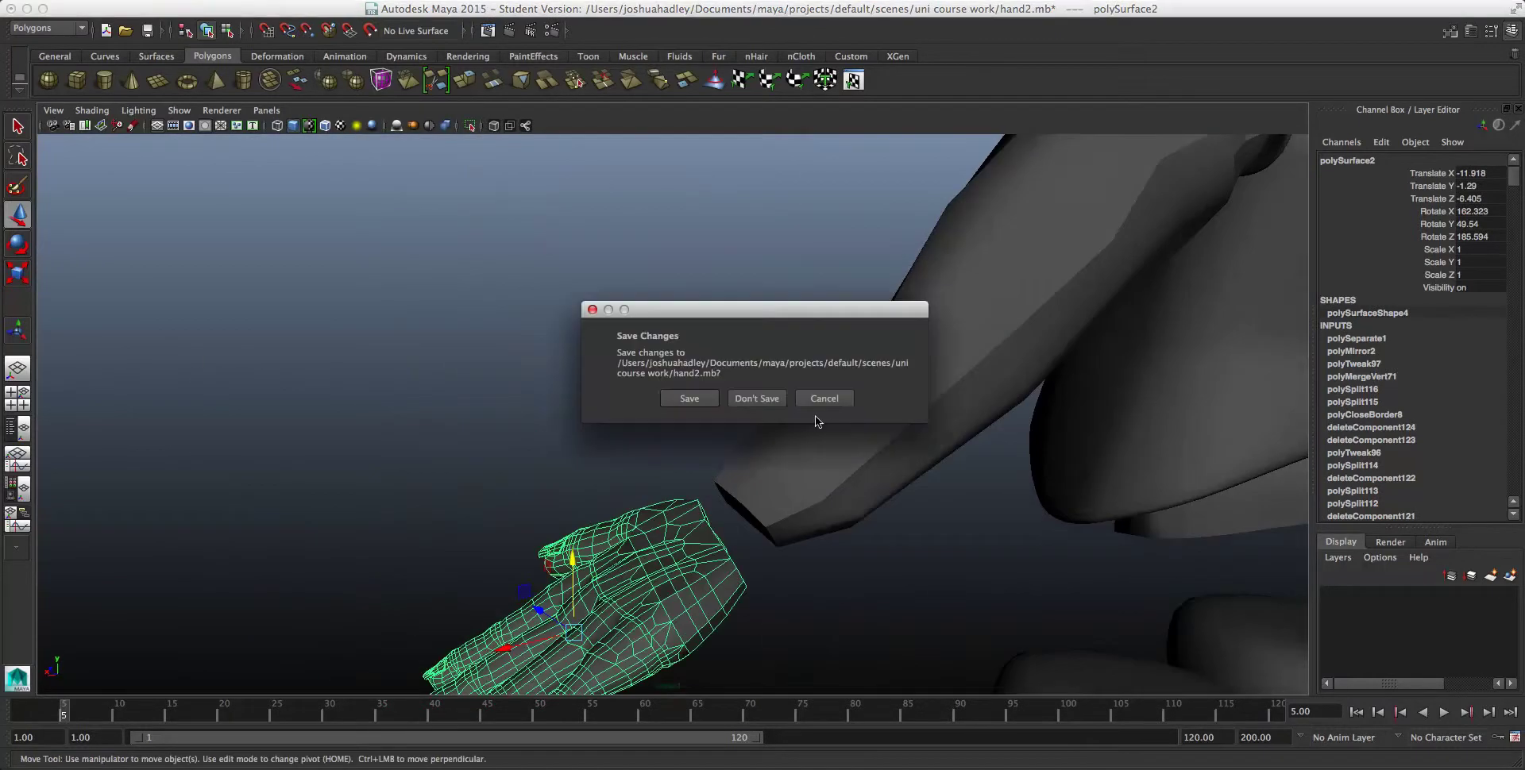
click(823, 399)
alt+drag(851, 545, 647, 567)
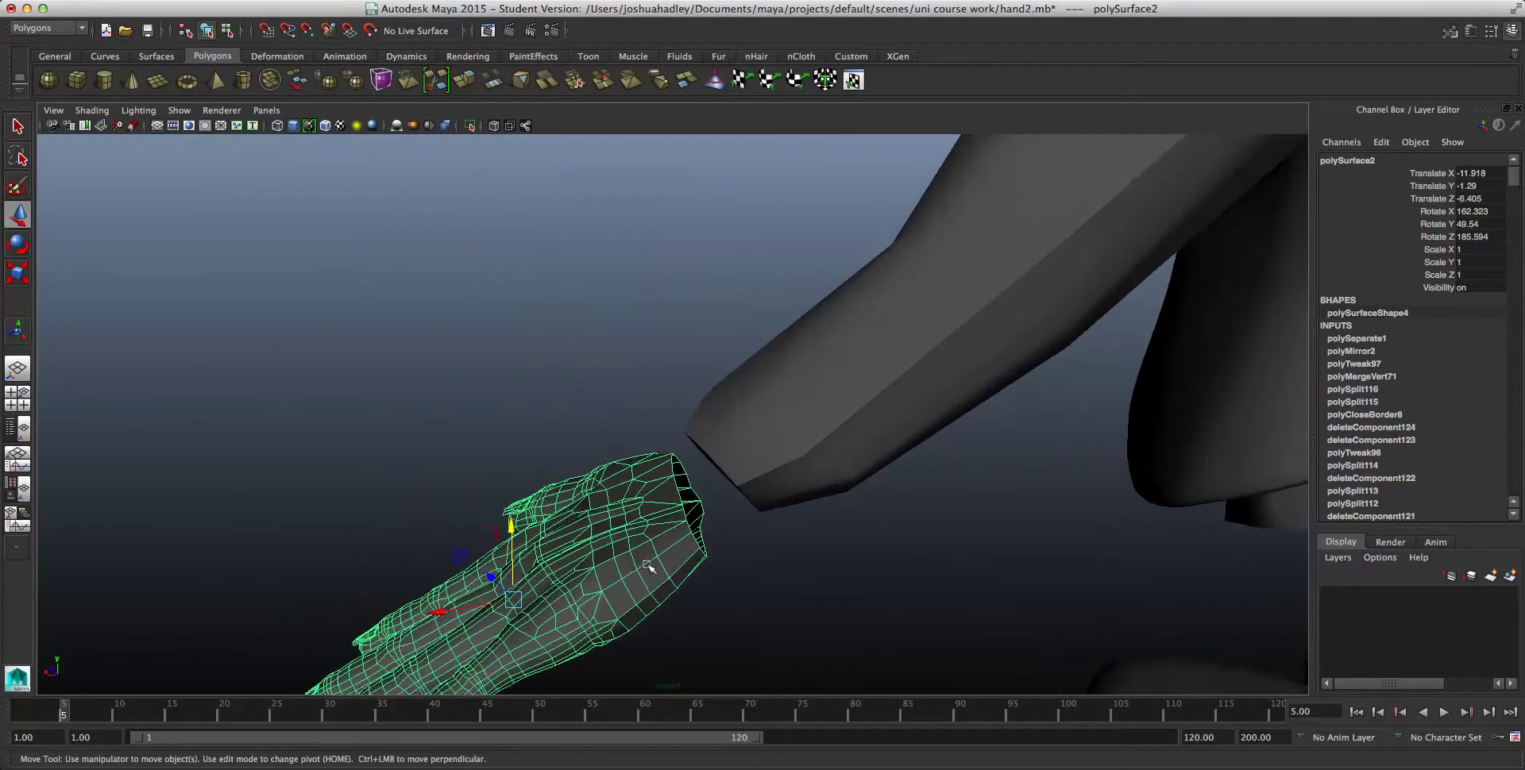
alt+middle_drag(647, 566, 636, 523)
click(811, 358)
click(745, 414)
scroll(743, 414, up, 2)
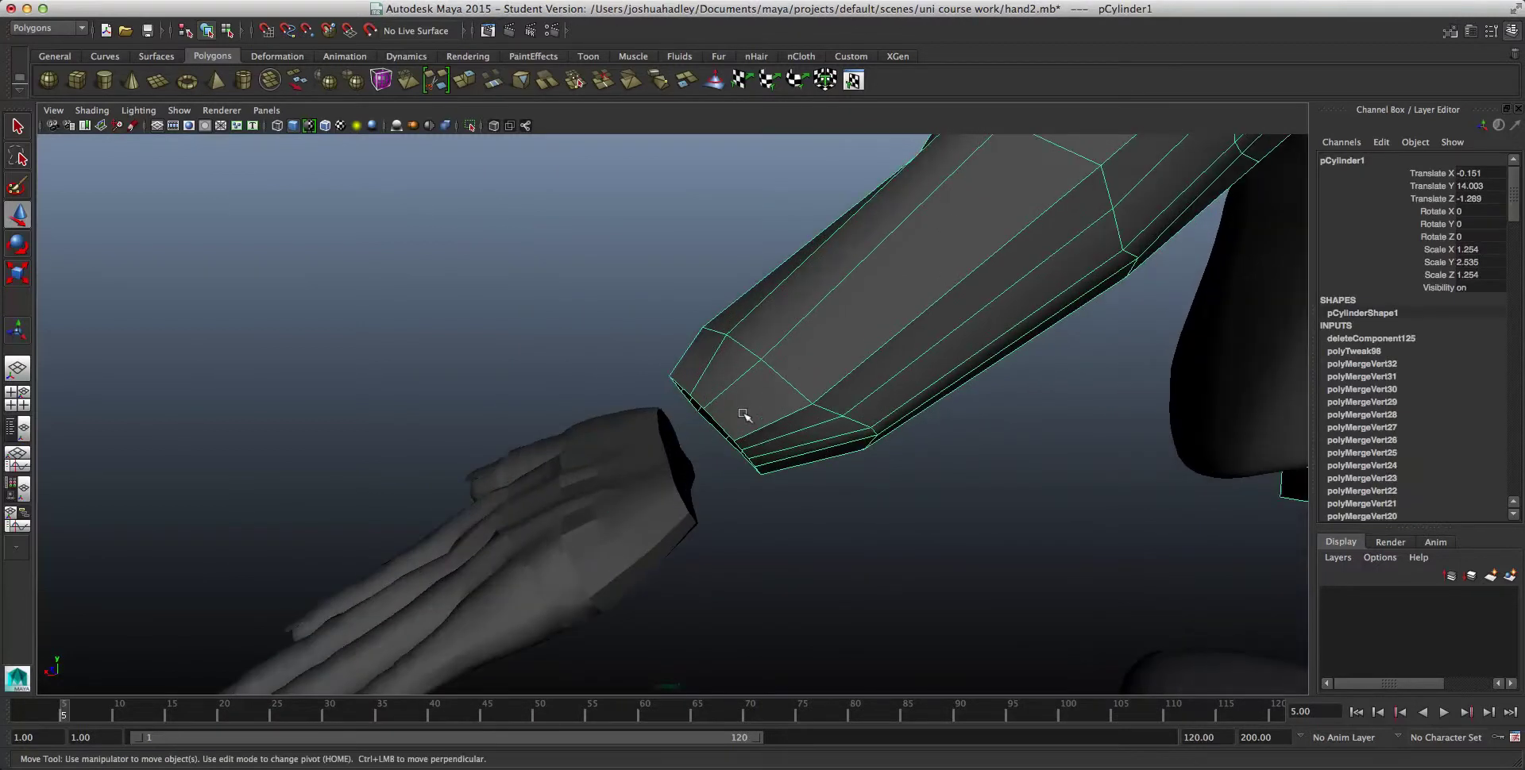
alt+drag(744, 414, 731, 465)
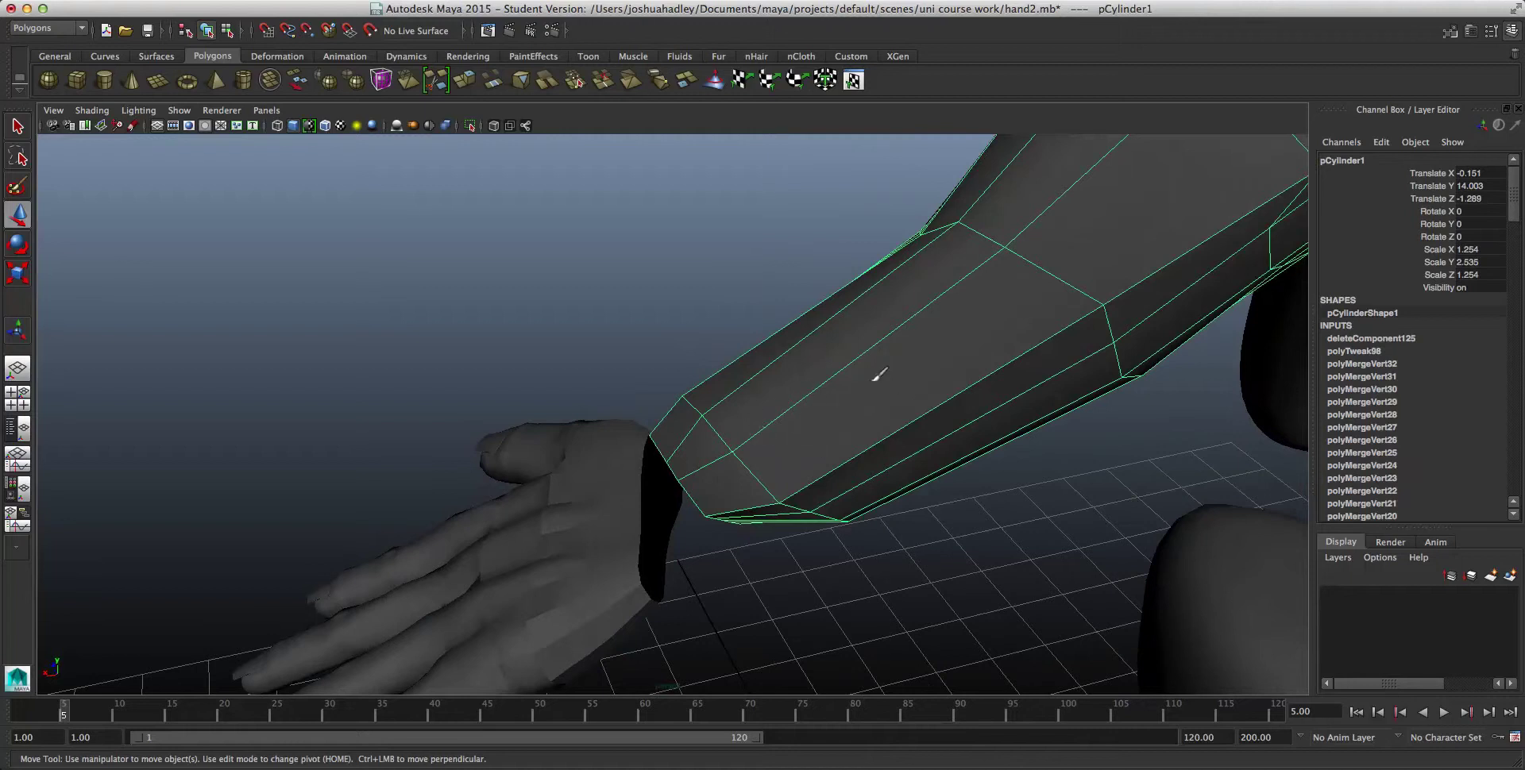
Step: Select the hand and arm meshes together and combine them into a single polygon object
click(594, 516)
click(709, 448)
click(626, 498)
click(714, 449)
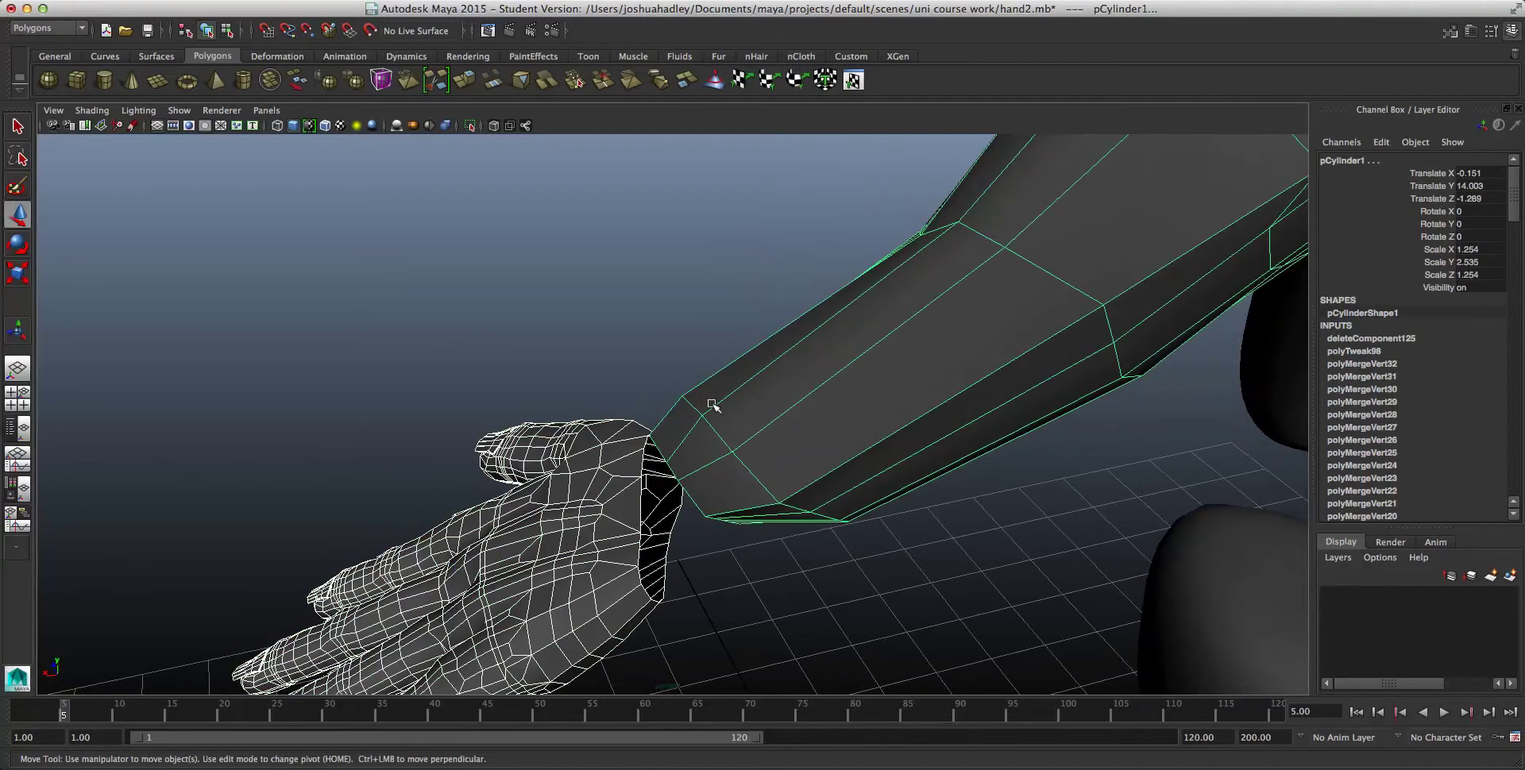
mouse_move(712, 405)
alt+mouse_down()
mouse_move(766, 488)
mouse_move(882, 467)
mouse_move(939, 498)
mouse_move(866, 497)
mouse_move(876, 512)
mouse_move(737, 493)
alt+mouse_up()
click(862, 488)
click(656, 432)
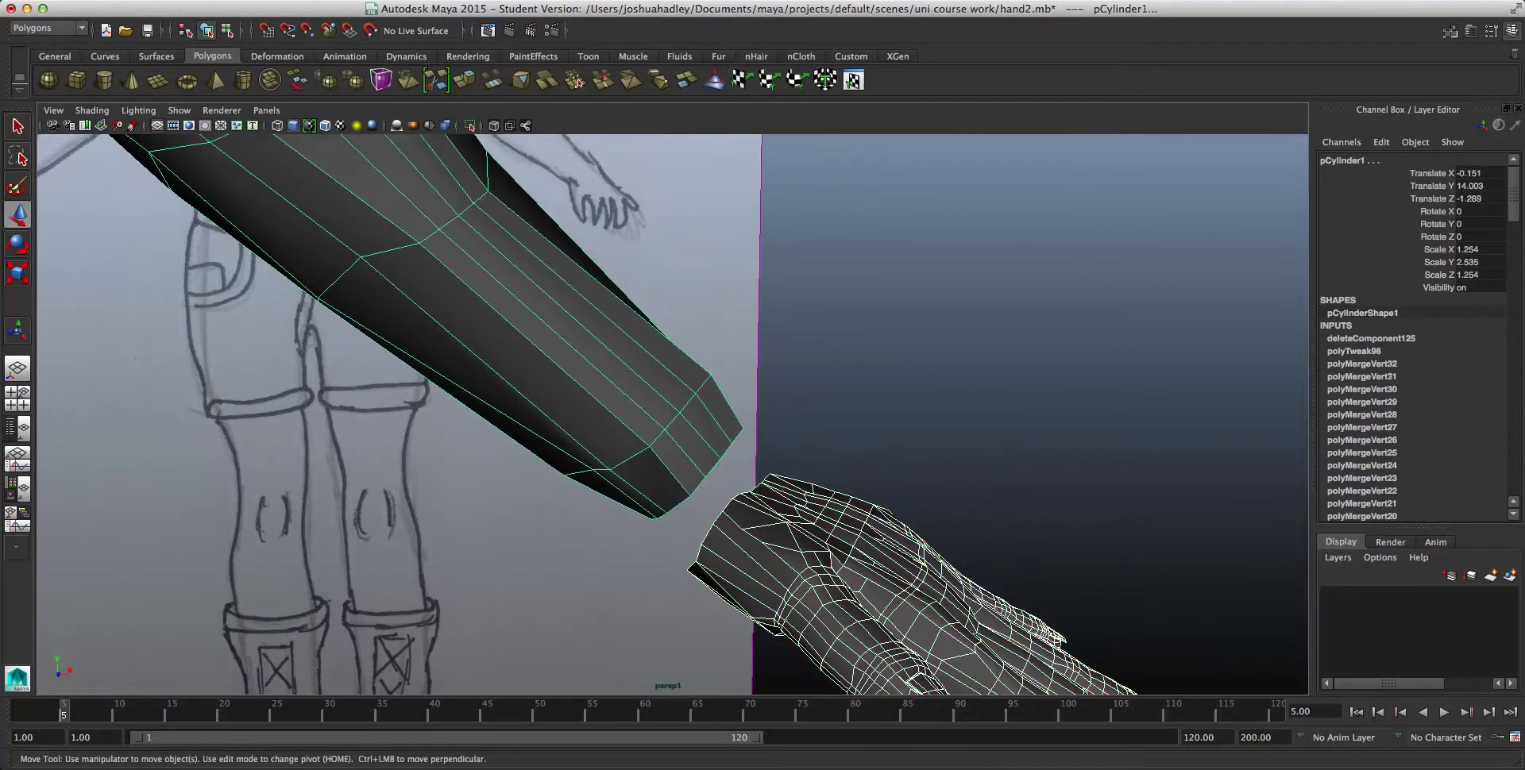
click(381, 0)
mouse_move(470, 0)
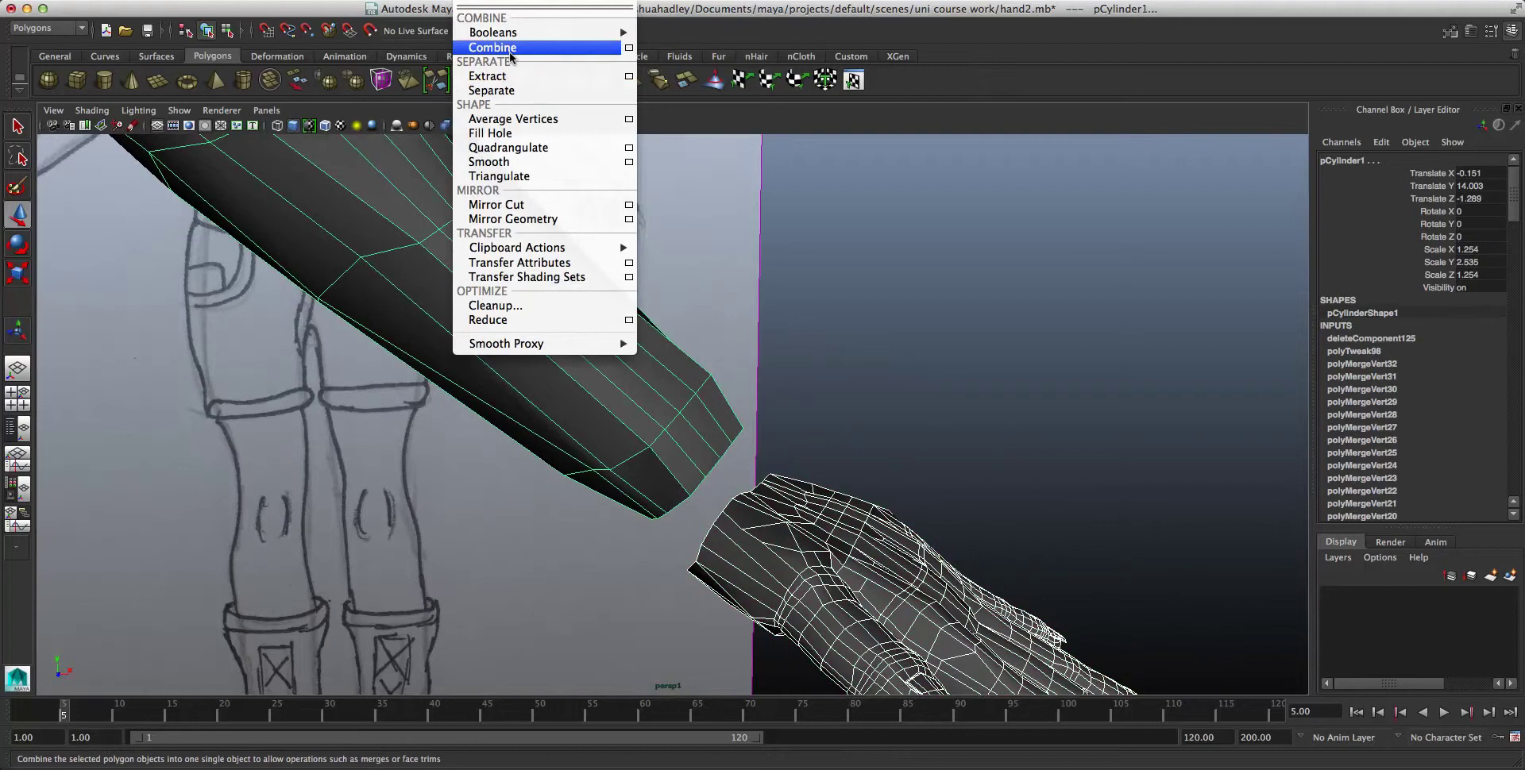
click(492, 90)
Step: Center the combined mesh's pivot, lower the mesh to about Translate Y -0.089, and deselect it
scroll(854, 545, down, 2)
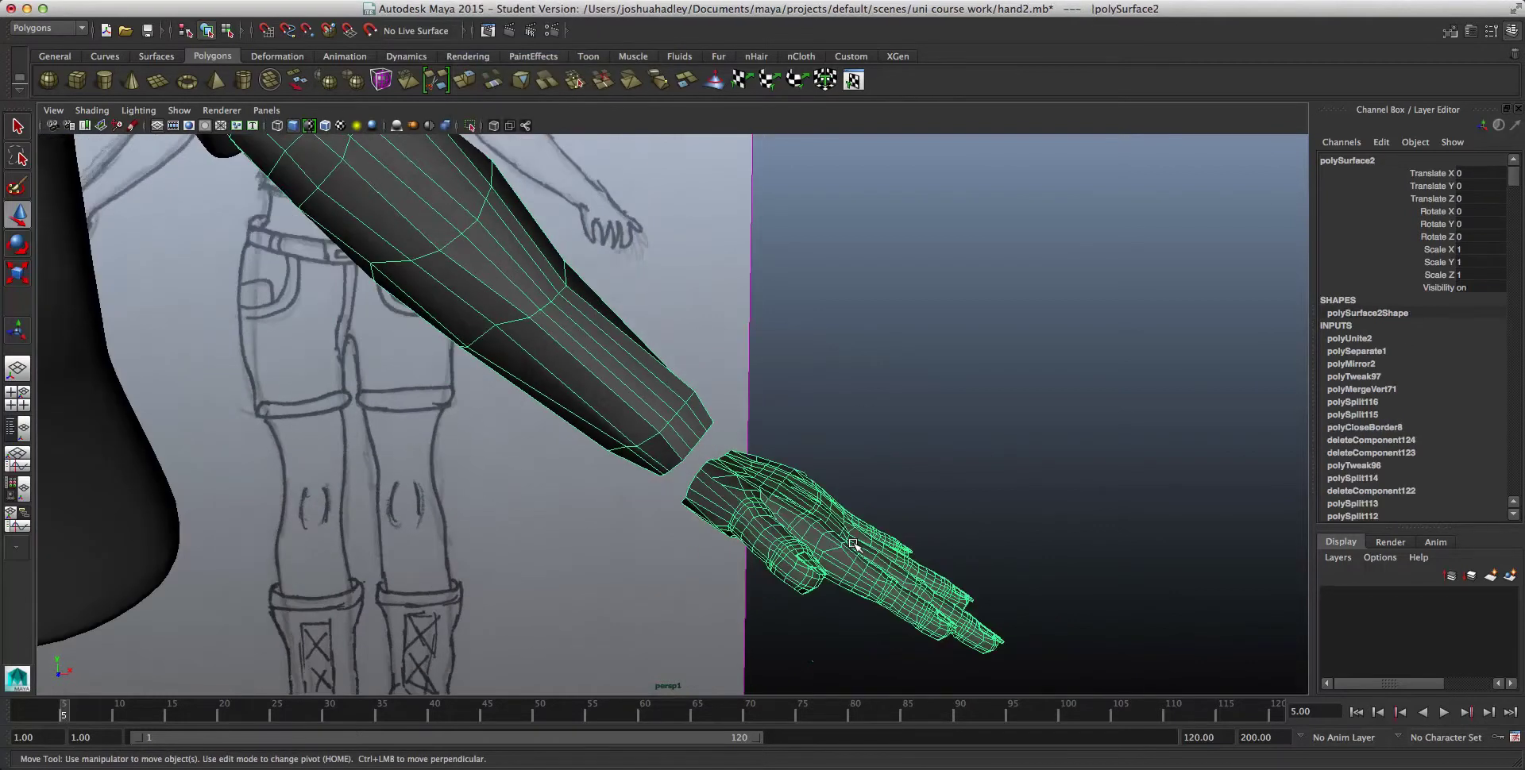
scroll(853, 545, down, 5)
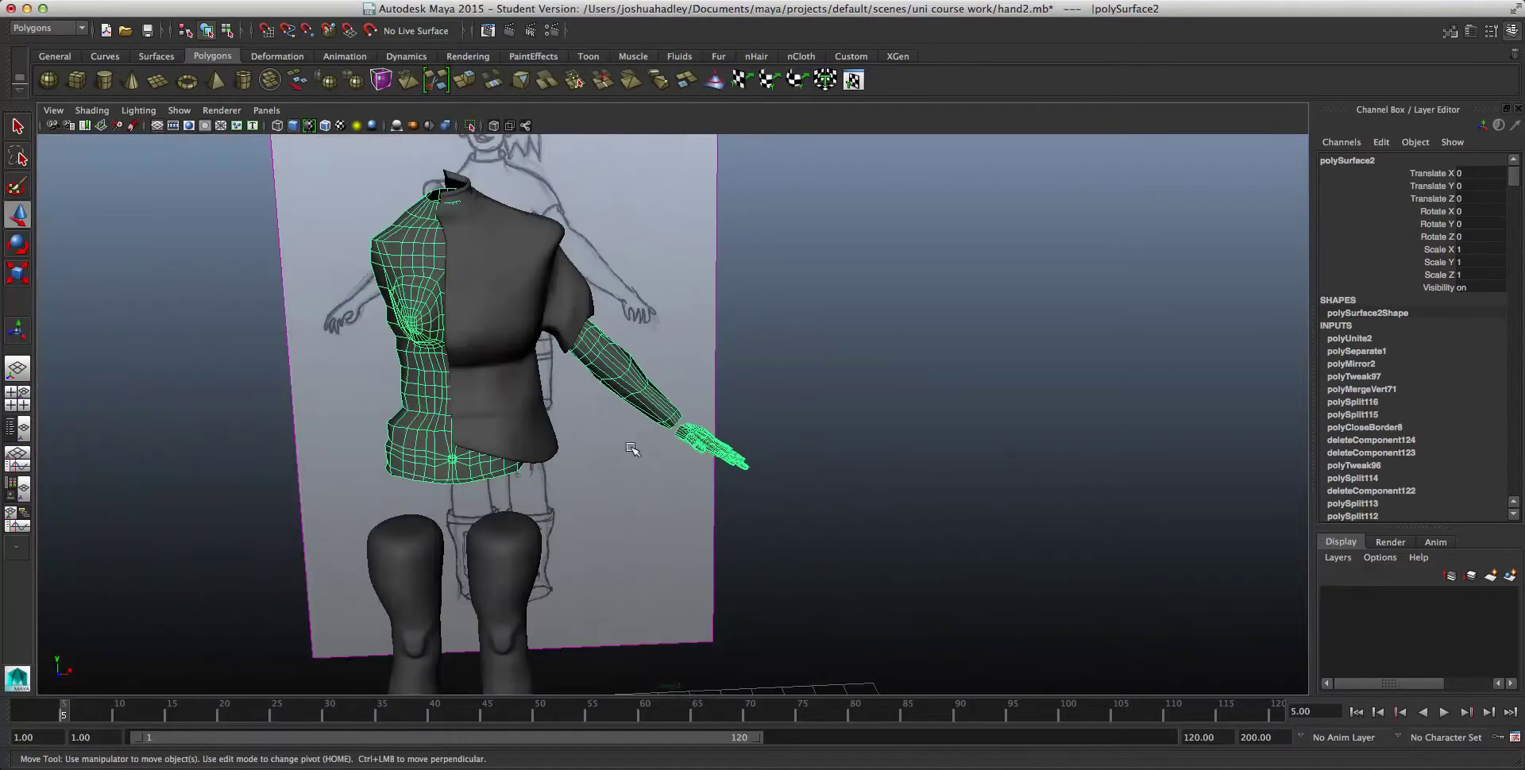
scroll(633, 450, down, 4)
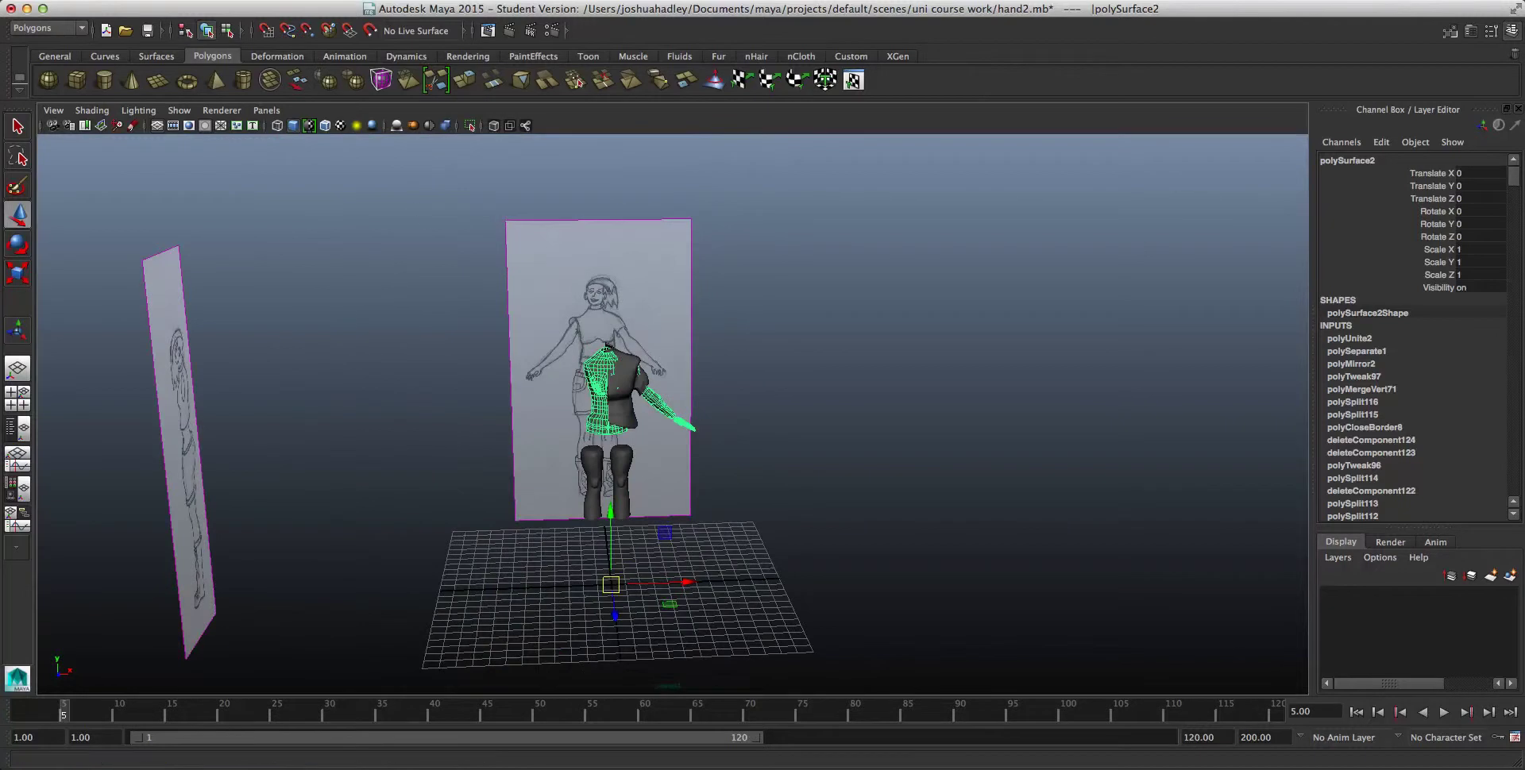
click(162, 0)
click(228, 165)
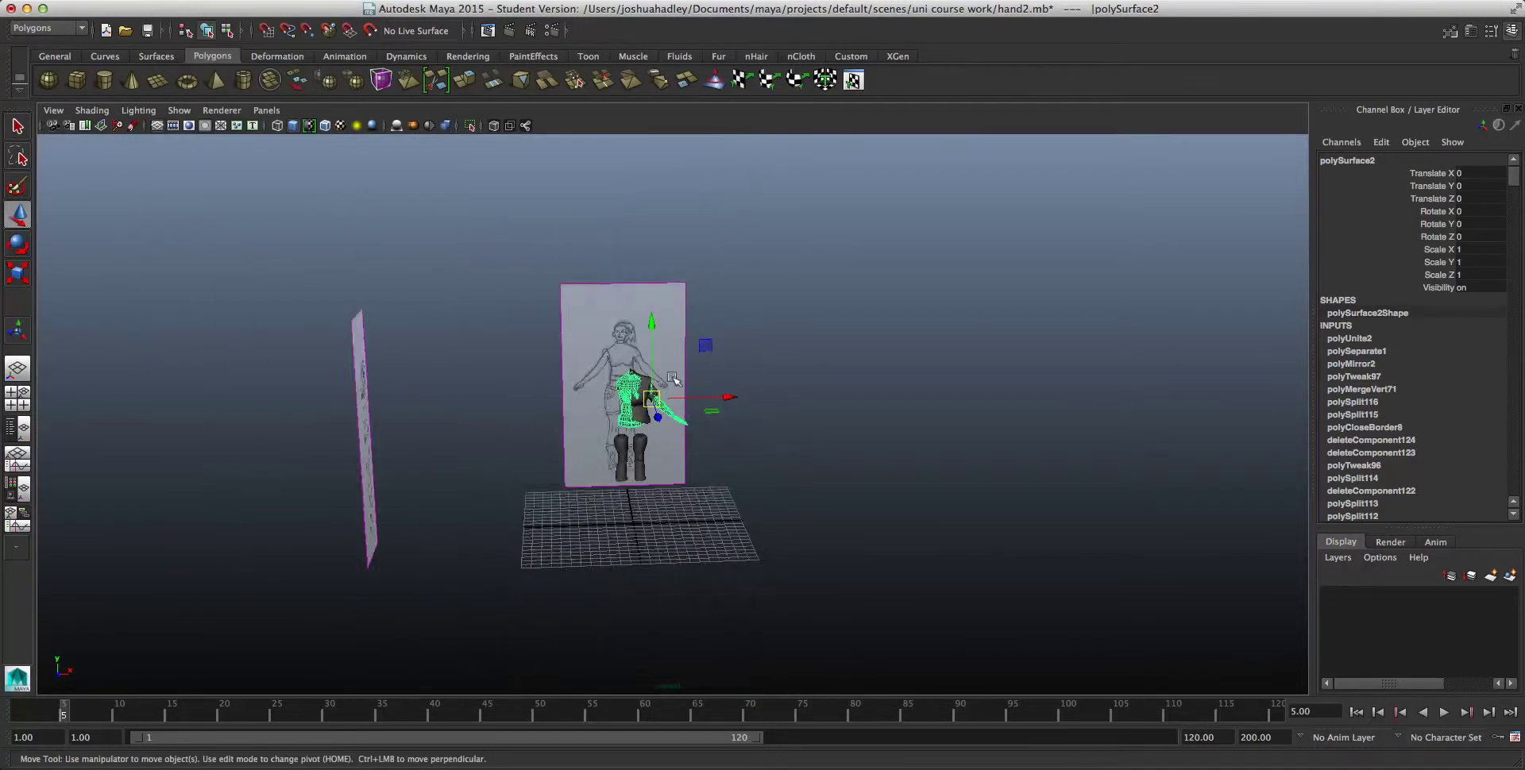
scroll(672, 377, up, 10)
scroll(647, 350, down, 4)
drag(545, 232, 608, 261)
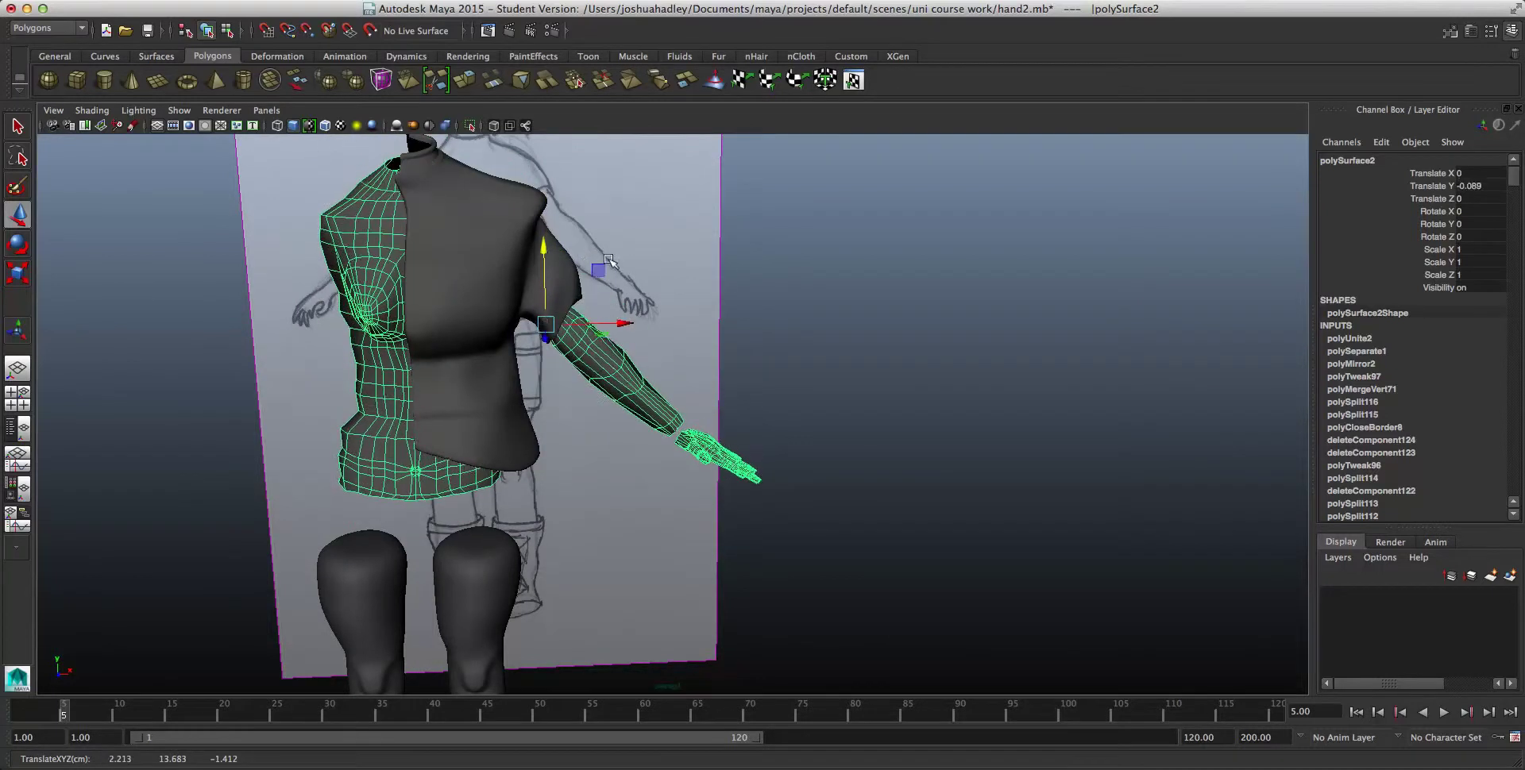
scroll(806, 375, up, 5)
click(794, 389)
Step: Merge a vertex on the forearm's open rim with the nearest vertex on the hand's wrist rim
scroll(783, 402, up, 5)
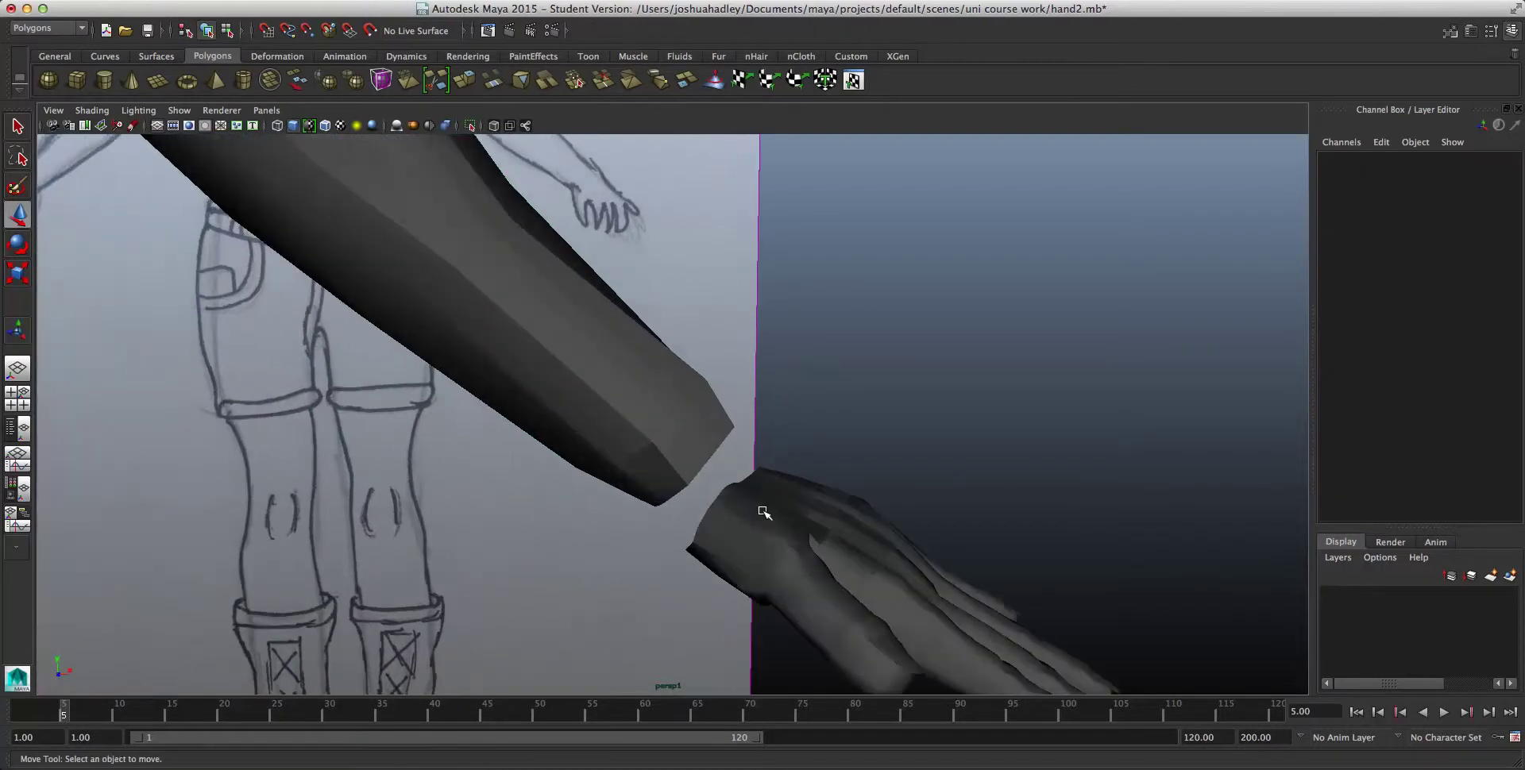
right_drag(762, 511, 717, 461)
alt+drag(913, 469, 833, 495)
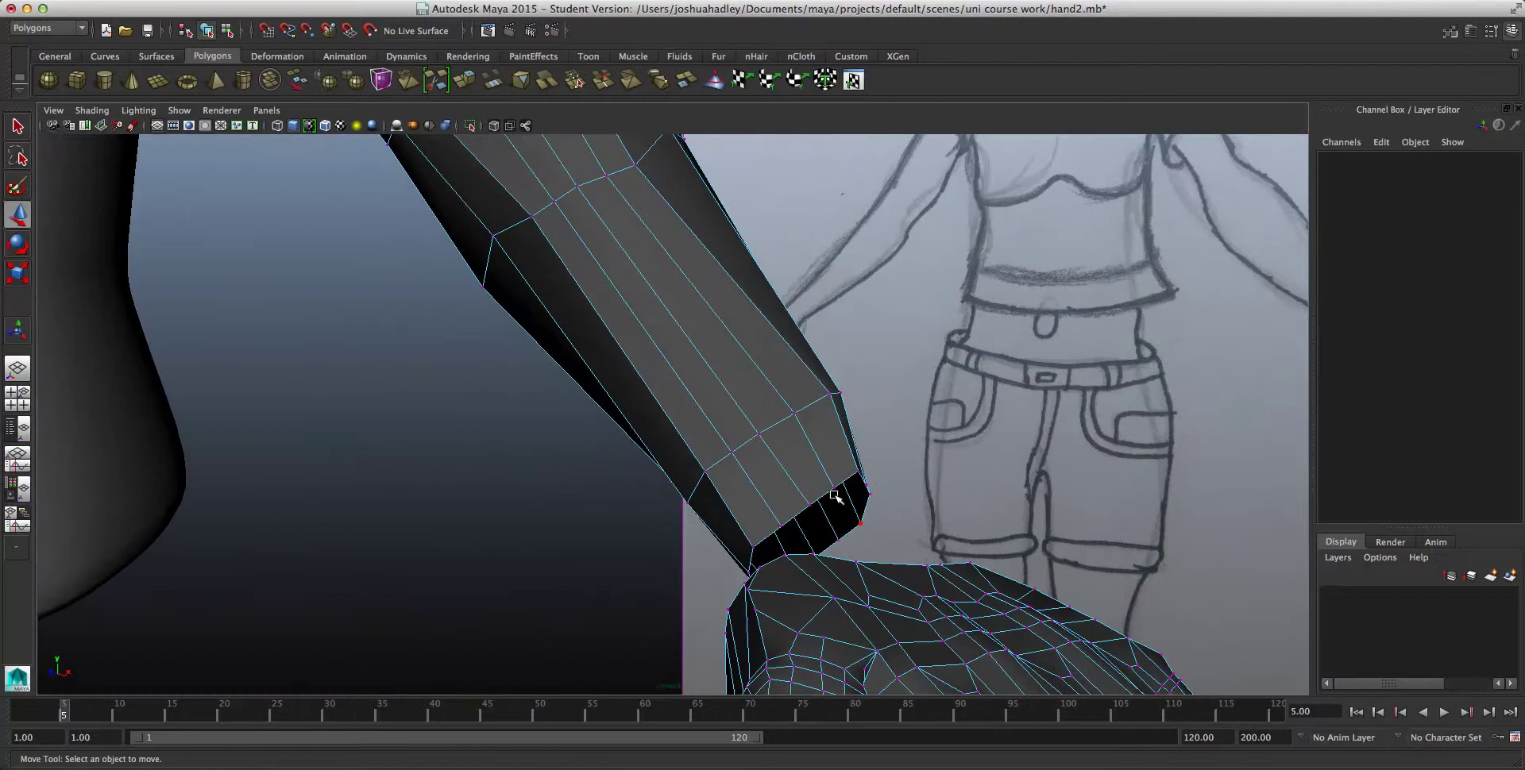
click(858, 472)
alt+drag(897, 540, 762, 568)
alt+middle_drag(762, 568, 721, 536)
scroll(799, 503, up, 2)
scroll(701, 453, up, 2)
shift+click(652, 450)
click(575, 79)
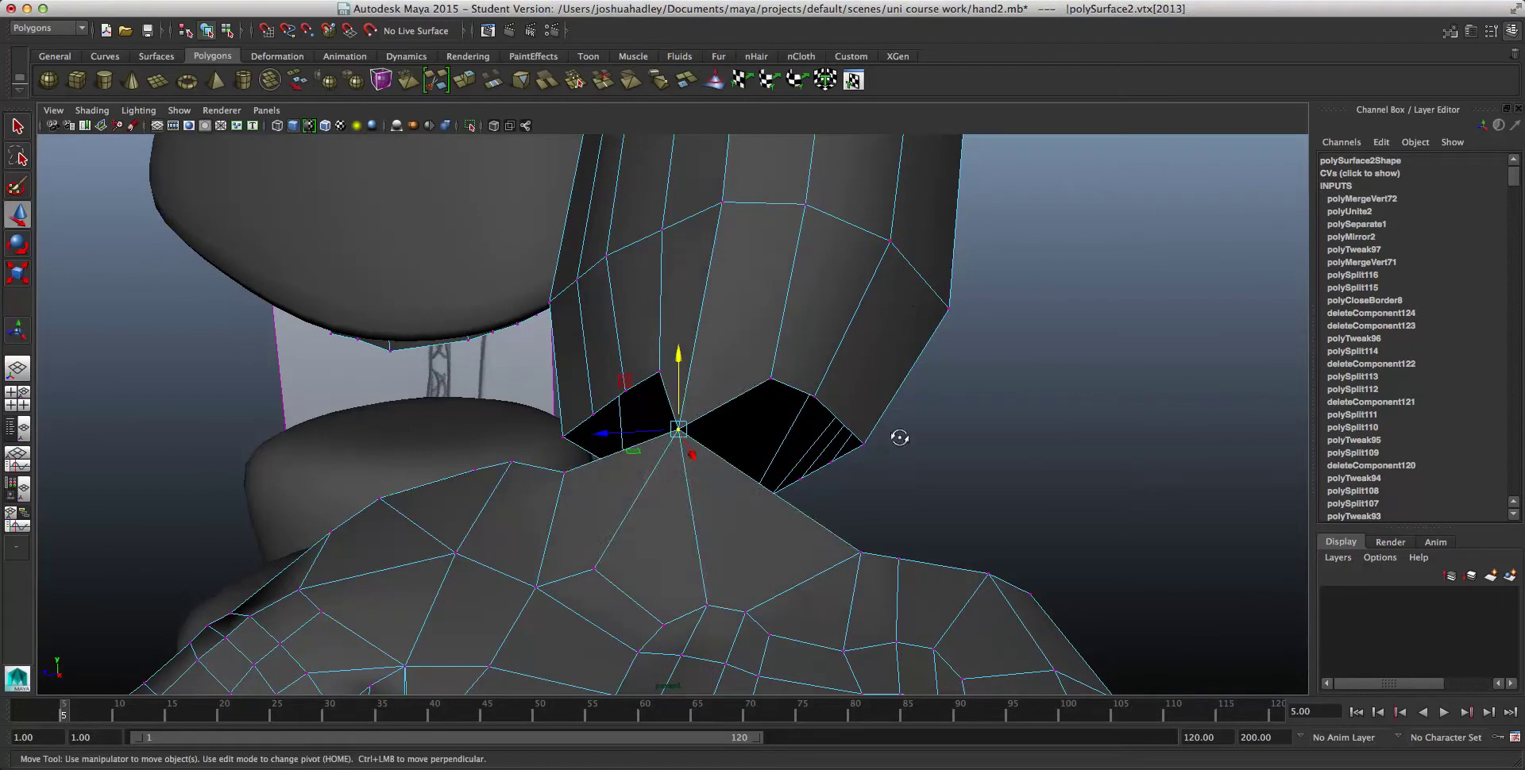
Step: Try merging the next forearm-rim vertex with its opposite wrist vertex, and undo the merge
alt+drag(895, 436, 765, 389)
shift+click(729, 366)
shift+click(757, 549)
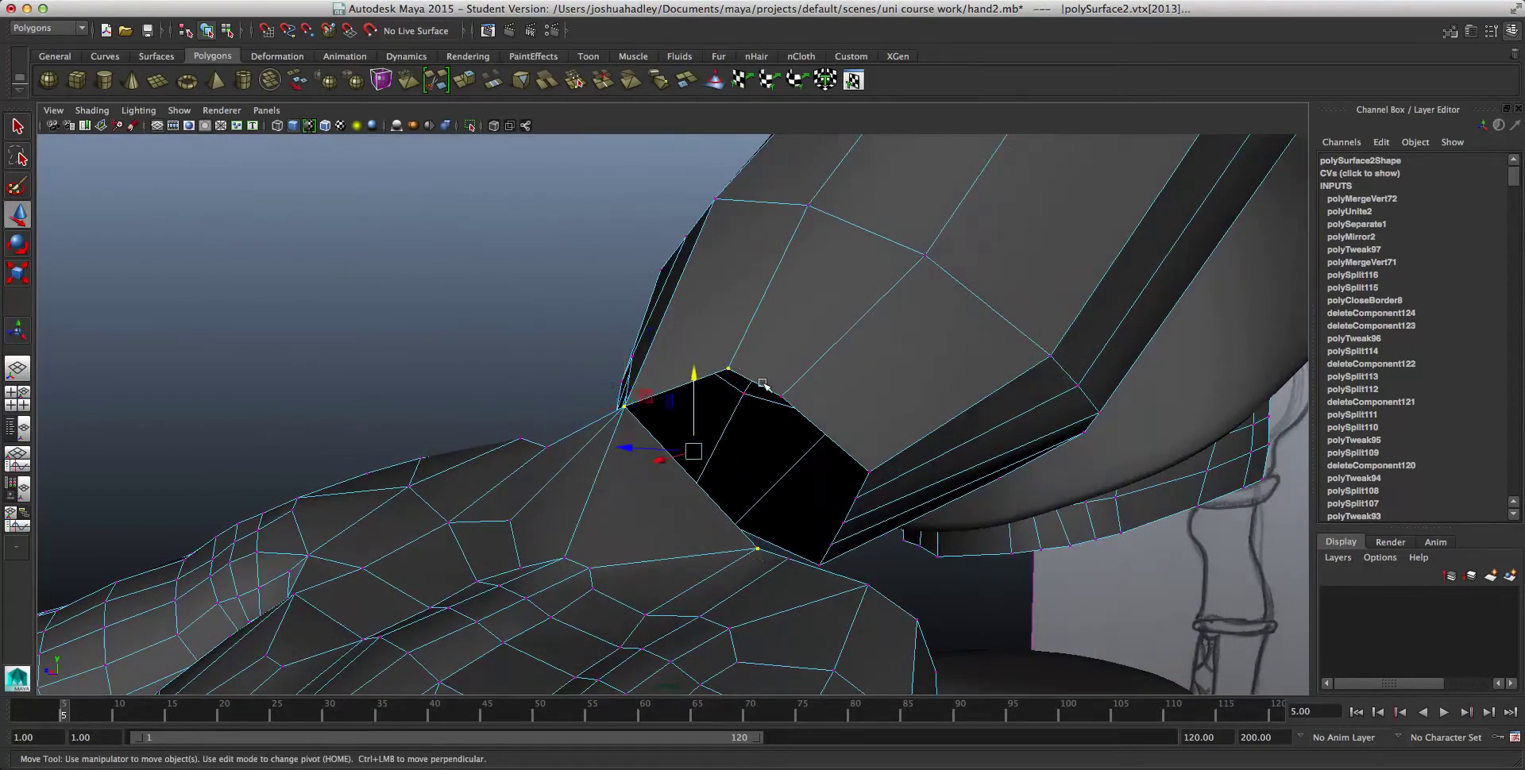
click(576, 80)
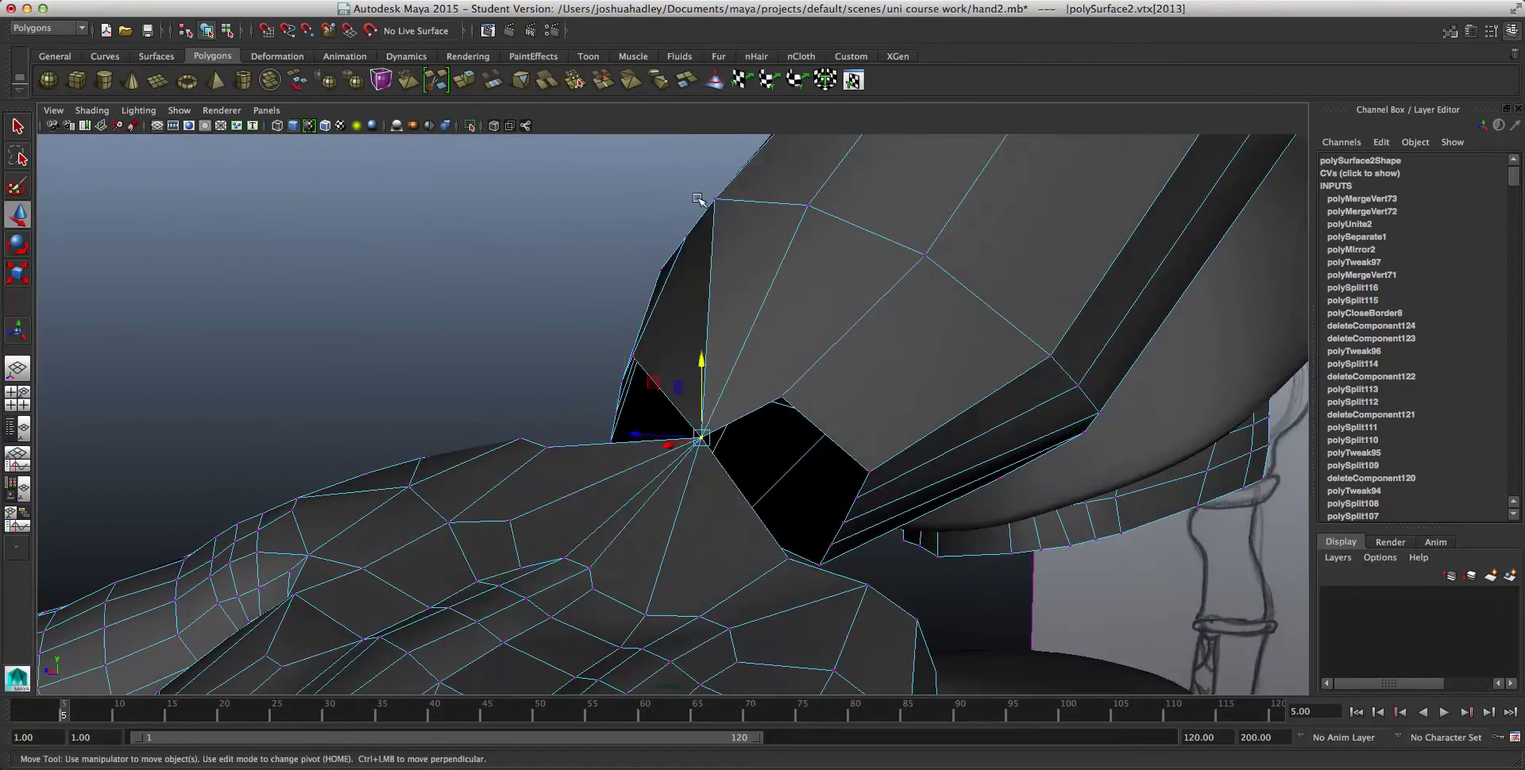
key(ctrl+z)
key(ctrl+z)
key(ctrl+z)
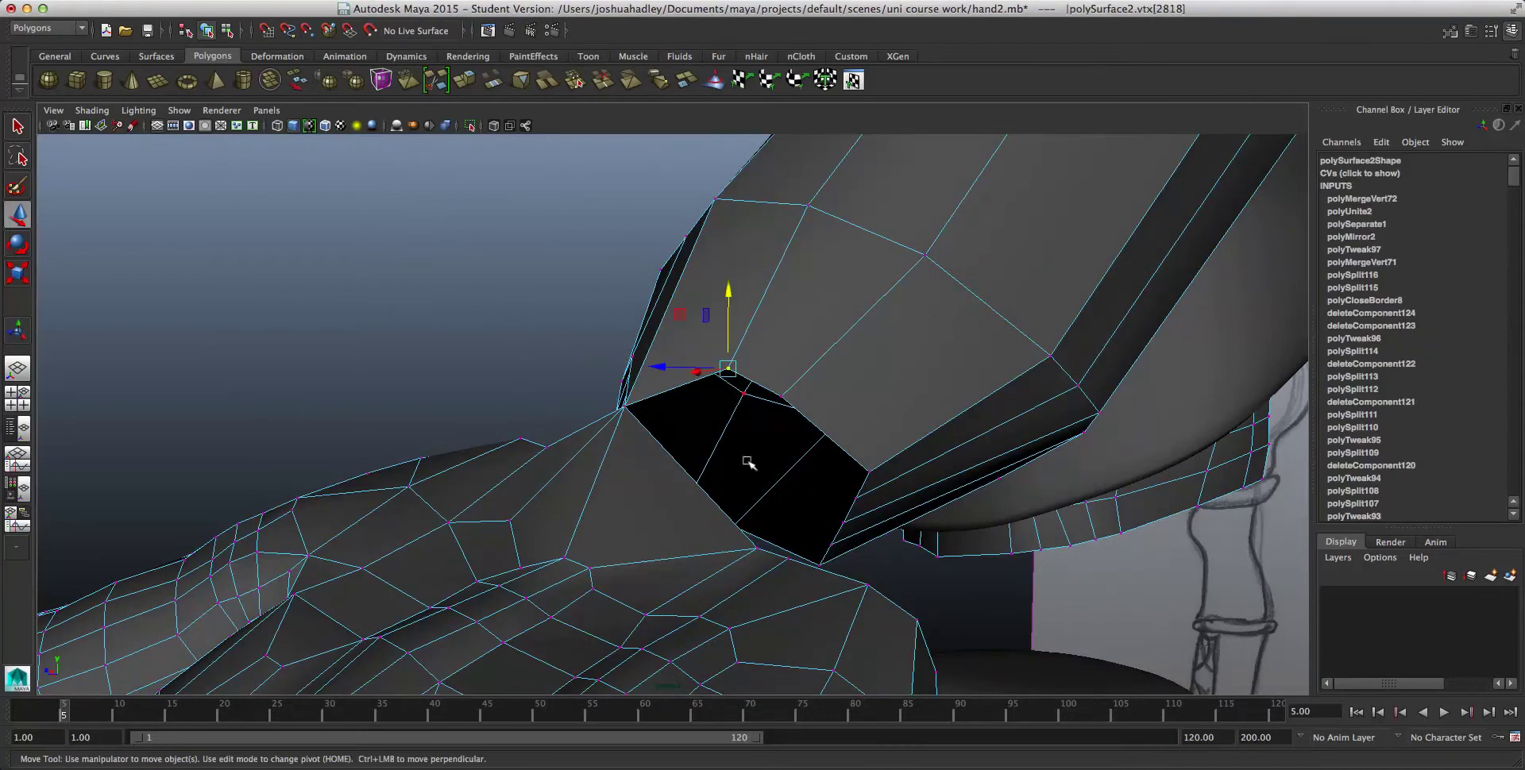
Step: Merge the next two forearm-rim vertices with the hand's wrist-rim vertices opposite them
shift+click(753, 560)
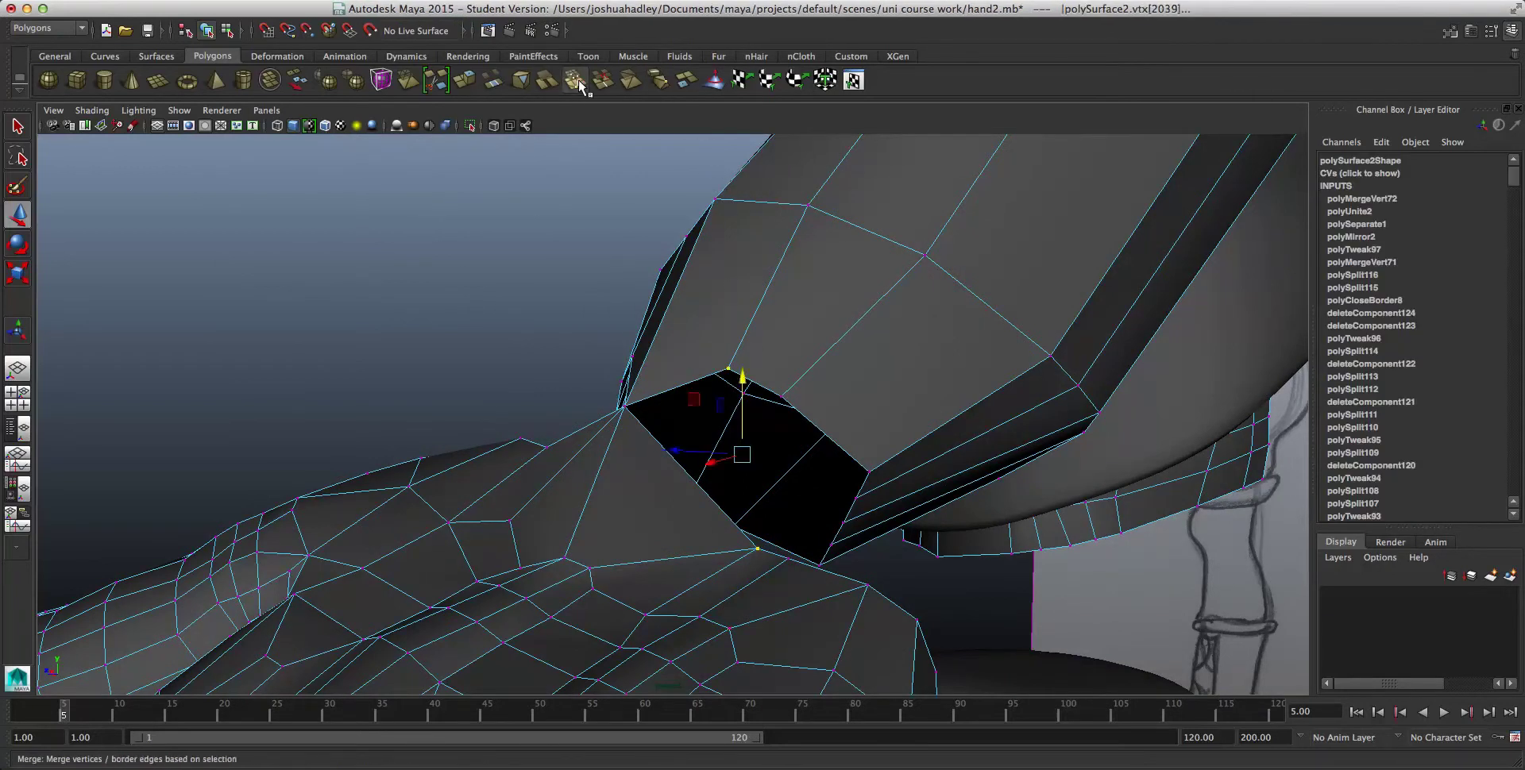
click(576, 80)
click(579, 256)
click(784, 397)
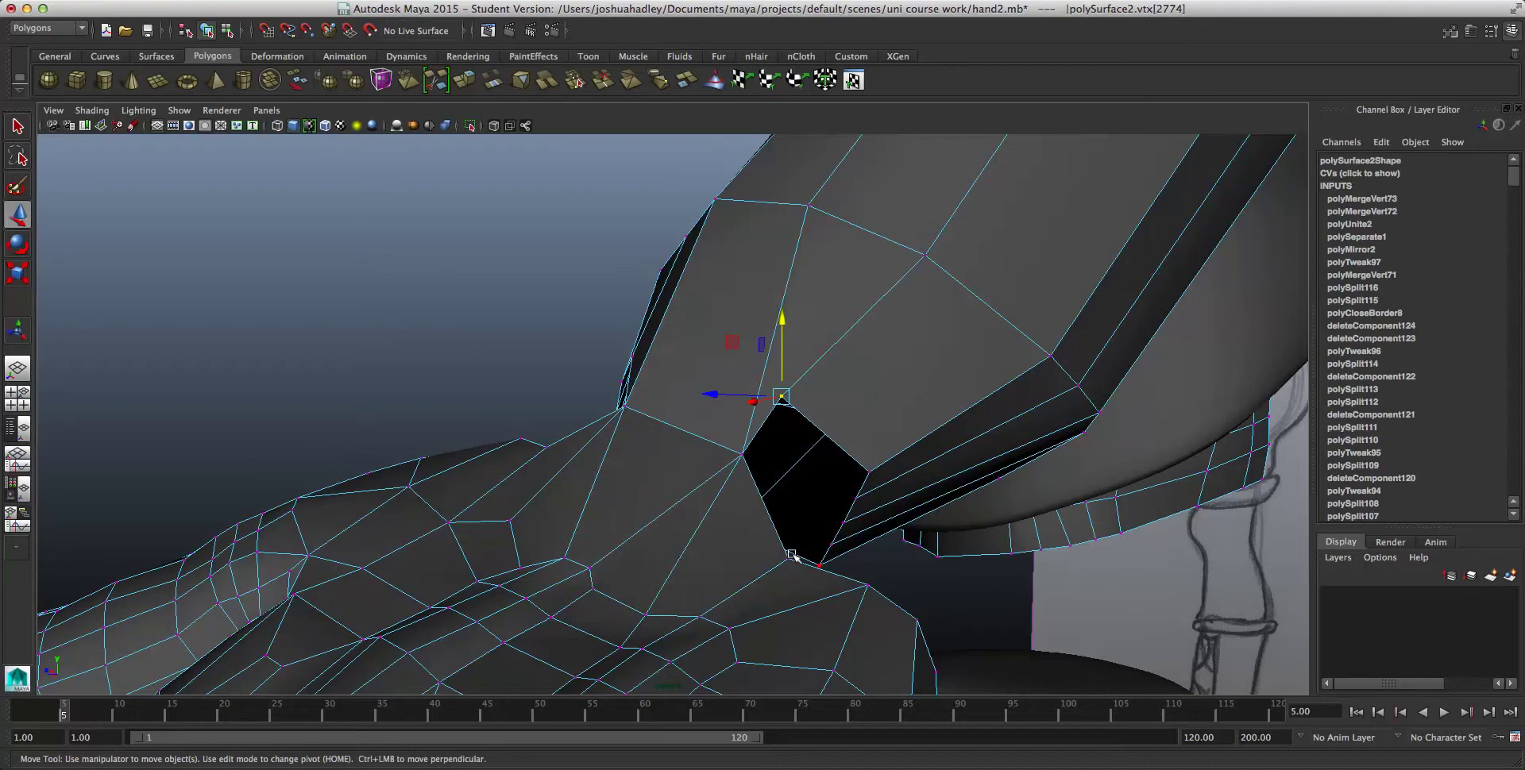
shift+click(789, 558)
click(576, 81)
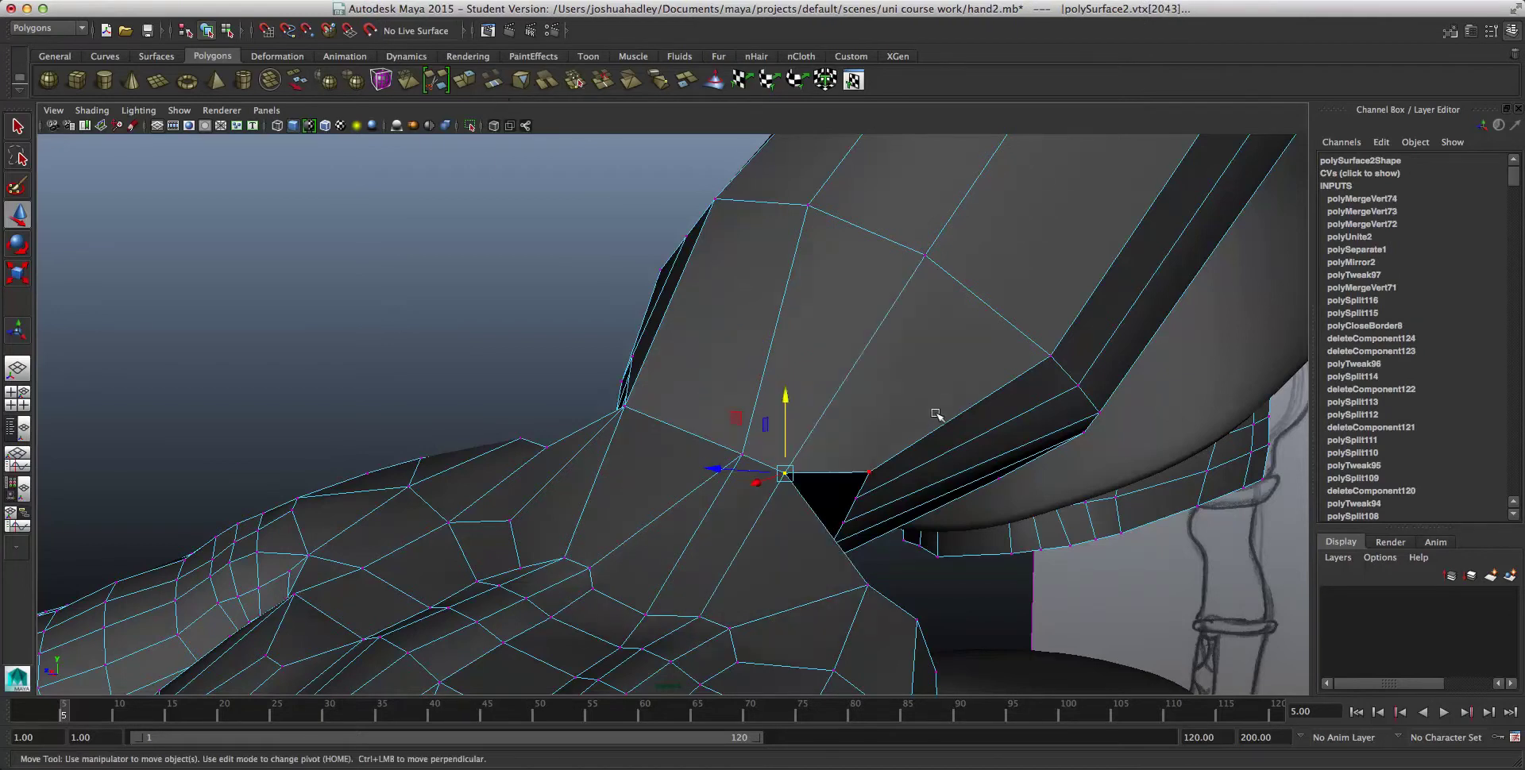
Step: Continue around the underside of the wrist, merging the next two forearm-rim vertices with their matching hand vertices
alt+drag(932, 418, 414, 505)
click(558, 359)
shift+click(422, 506)
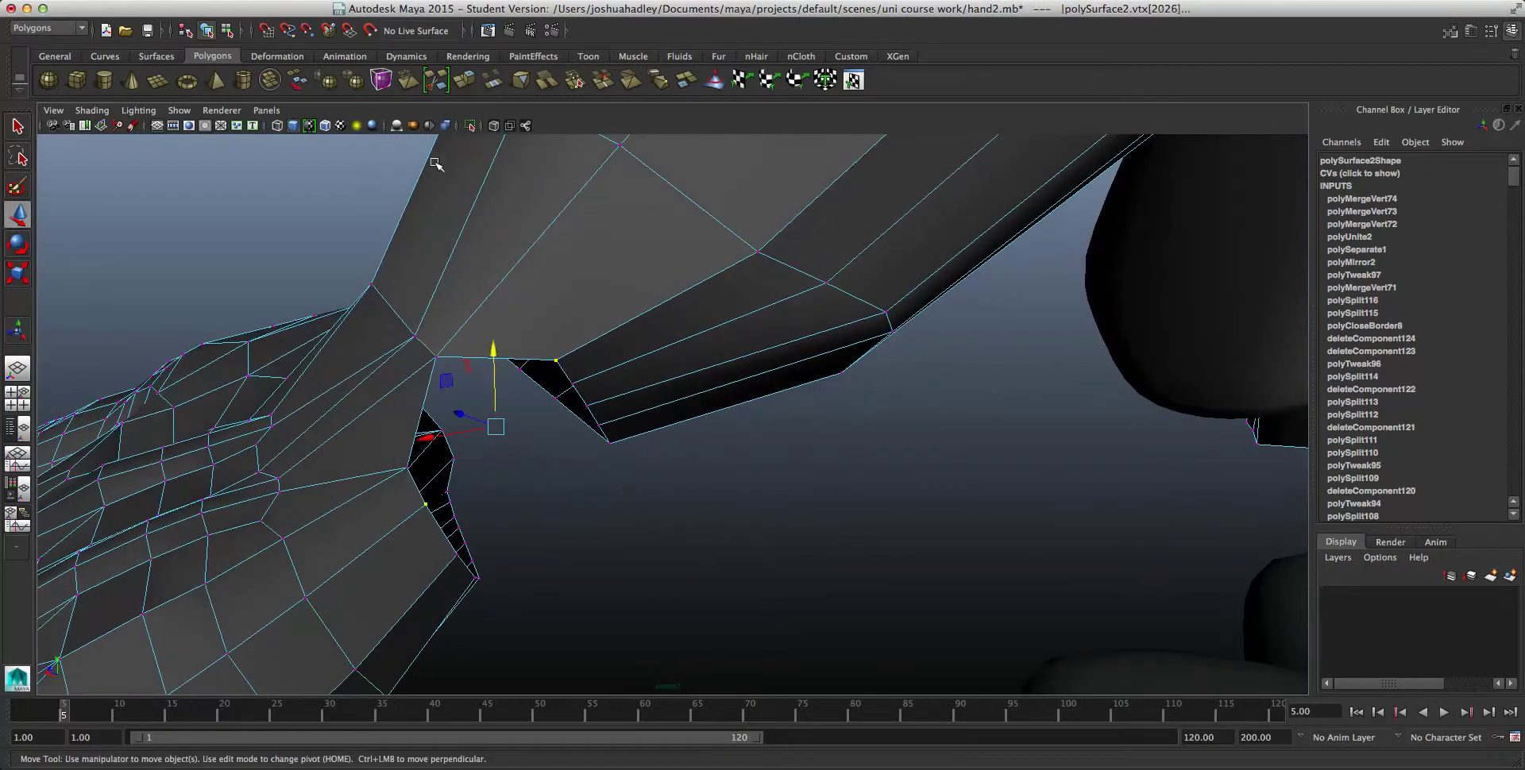
click(600, 83)
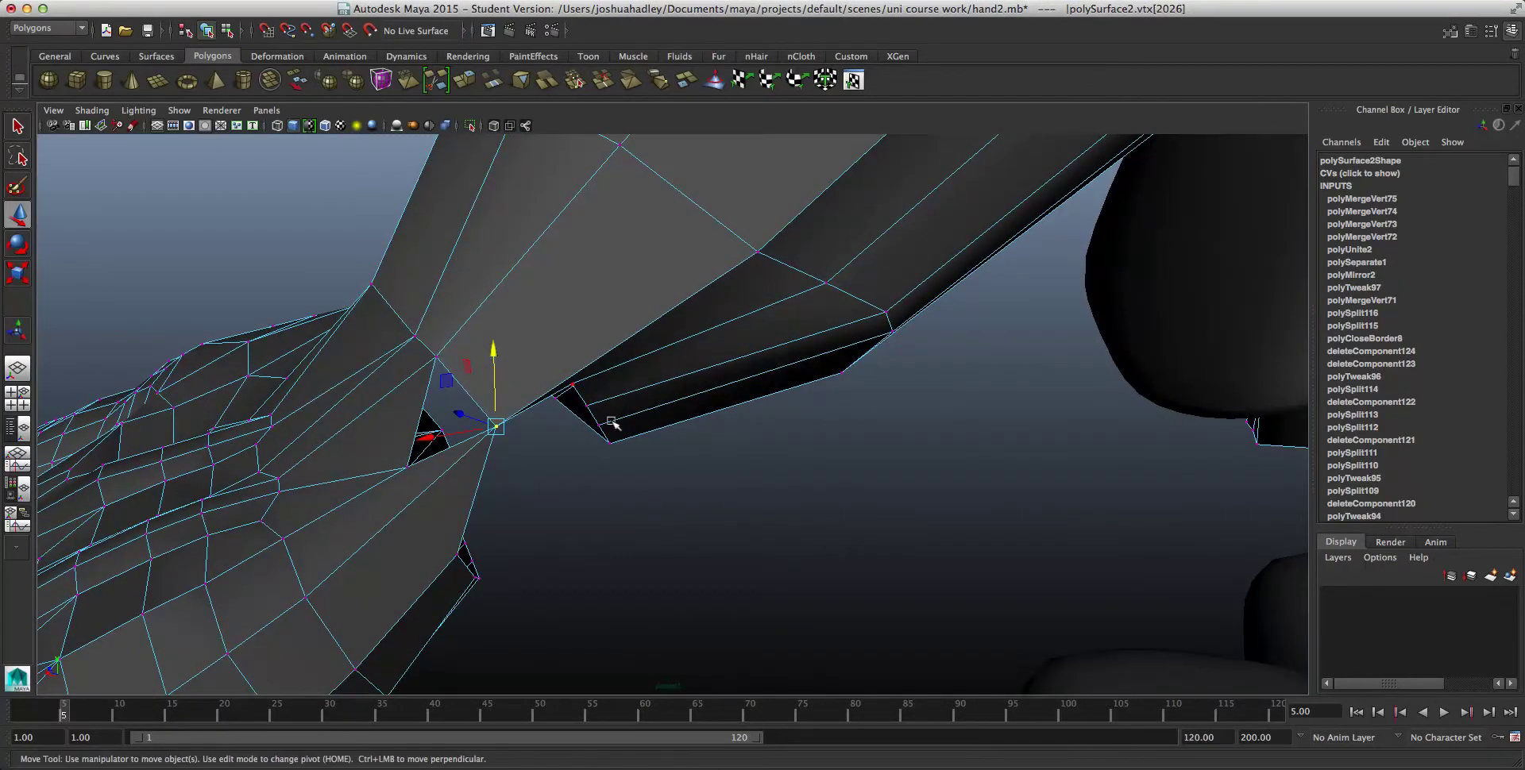
alt+drag(610, 441, 516, 410)
click(611, 406)
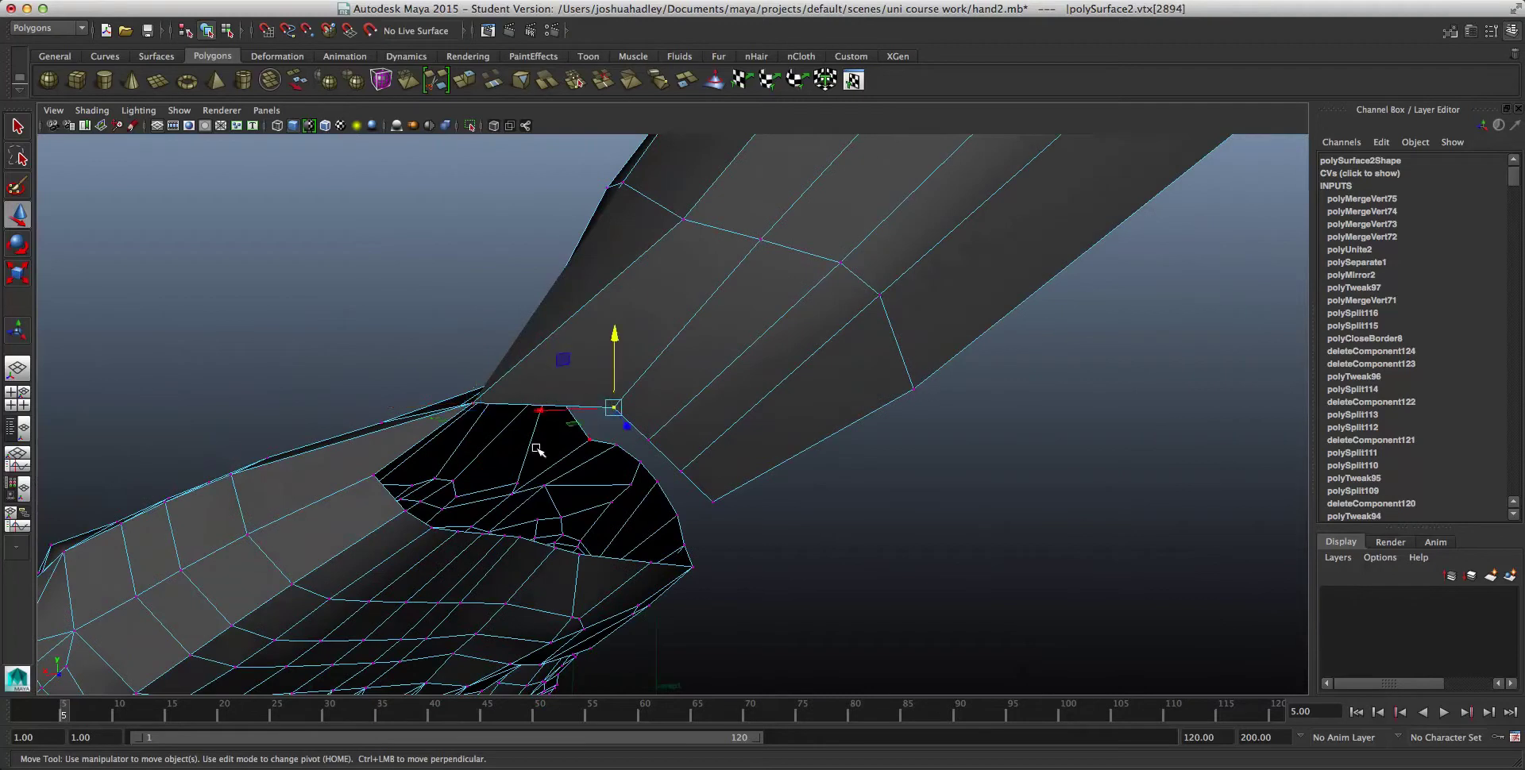
click(402, 514)
alt+drag(671, 286, 623, 297)
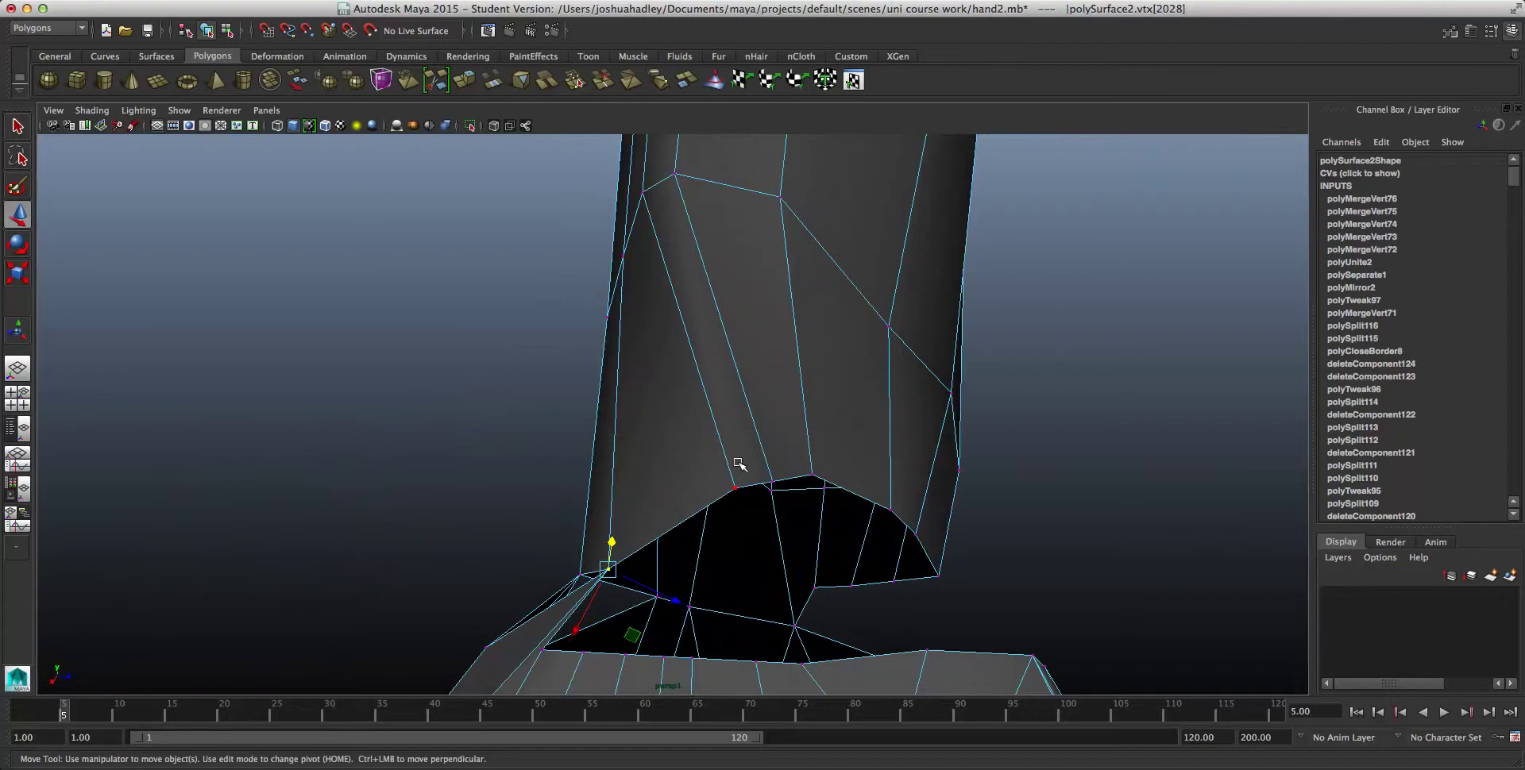
Step: Merge two more vertices along the arched edge of the forearm opening with corresponding vertices on the hand's rim
click(743, 491)
alt+middle_drag(738, 445, 687, 350)
click(693, 391)
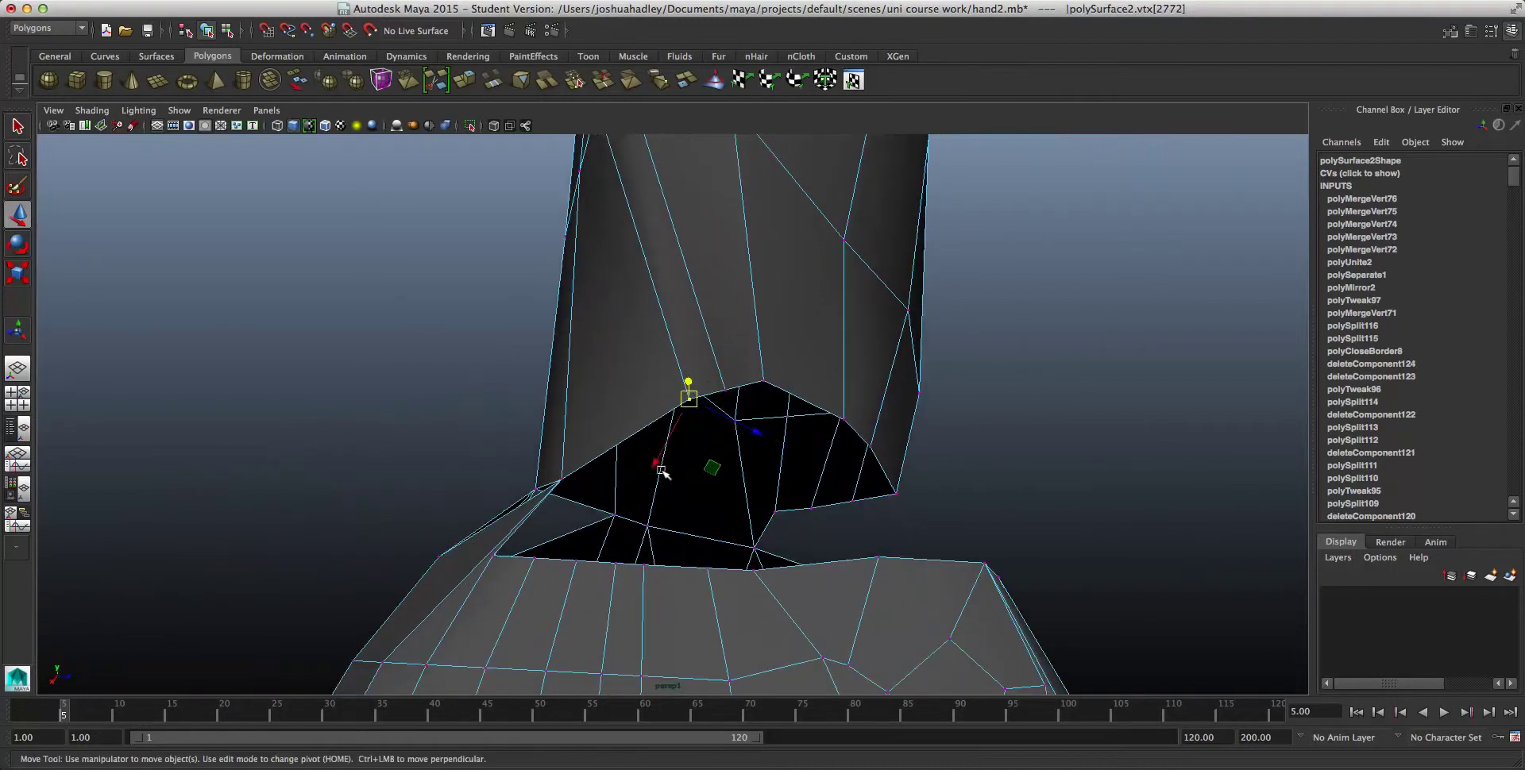
alt+drag(661, 471, 515, 525)
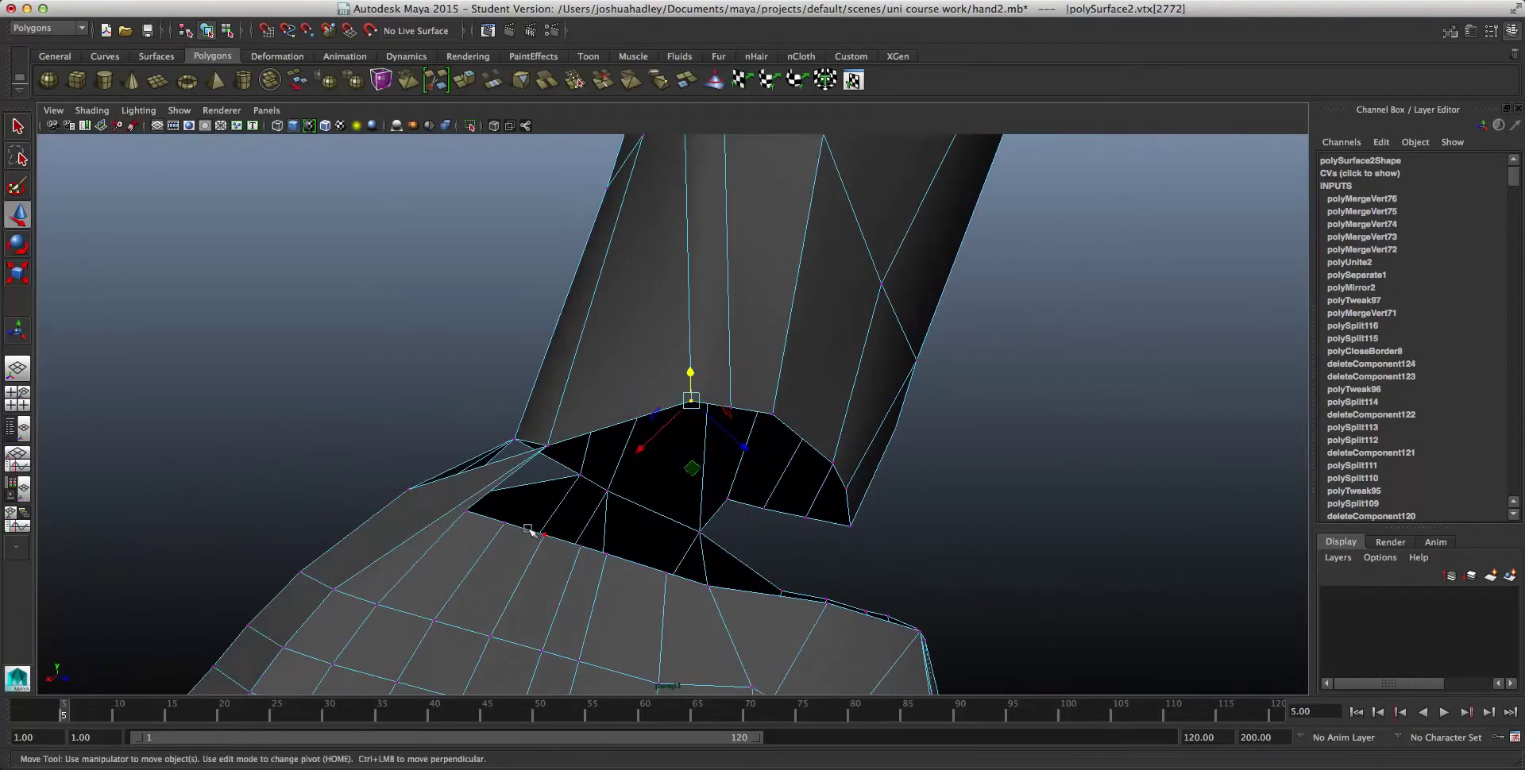
shift+click(506, 524)
click(575, 79)
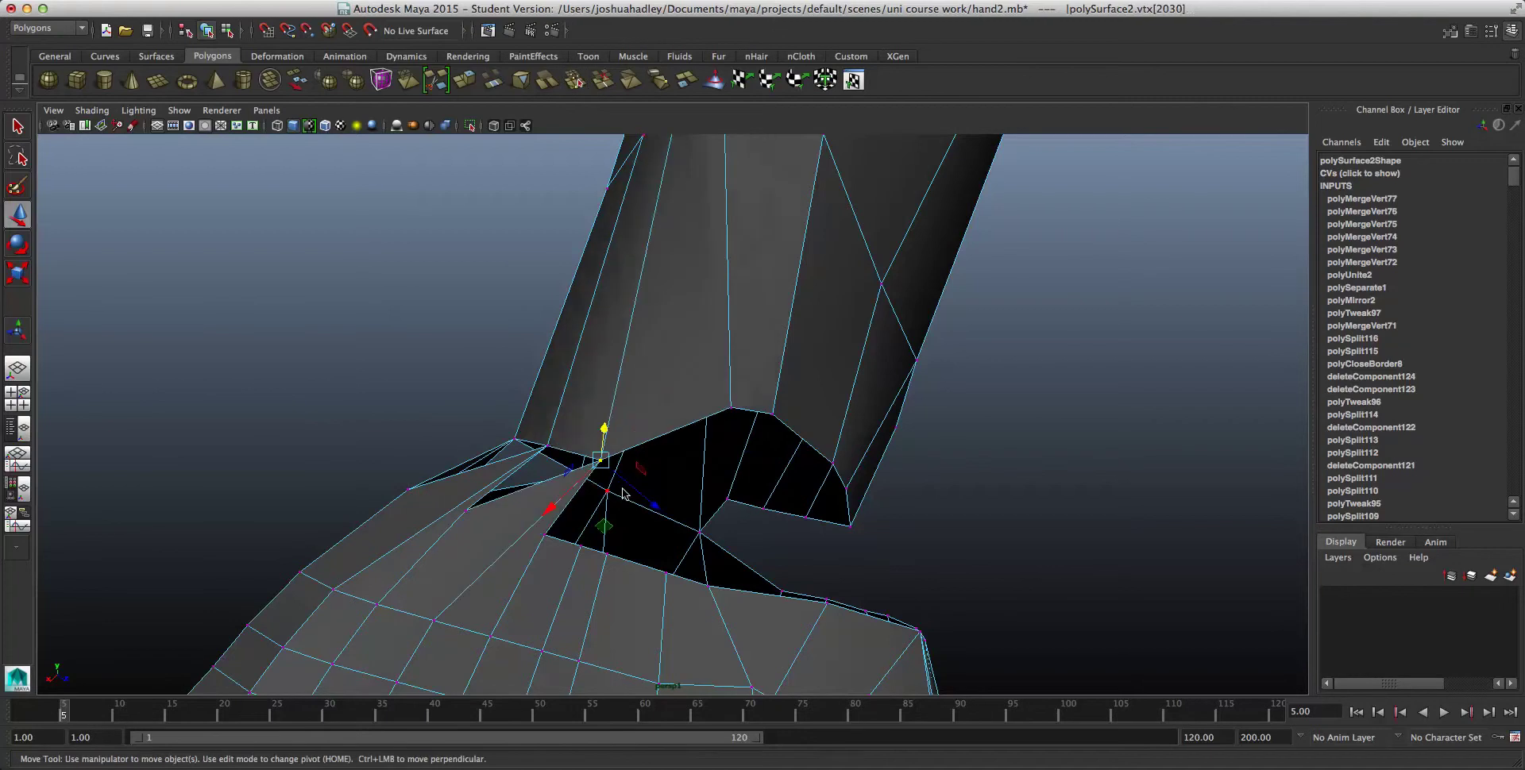
click(731, 408)
shift+click(607, 554)
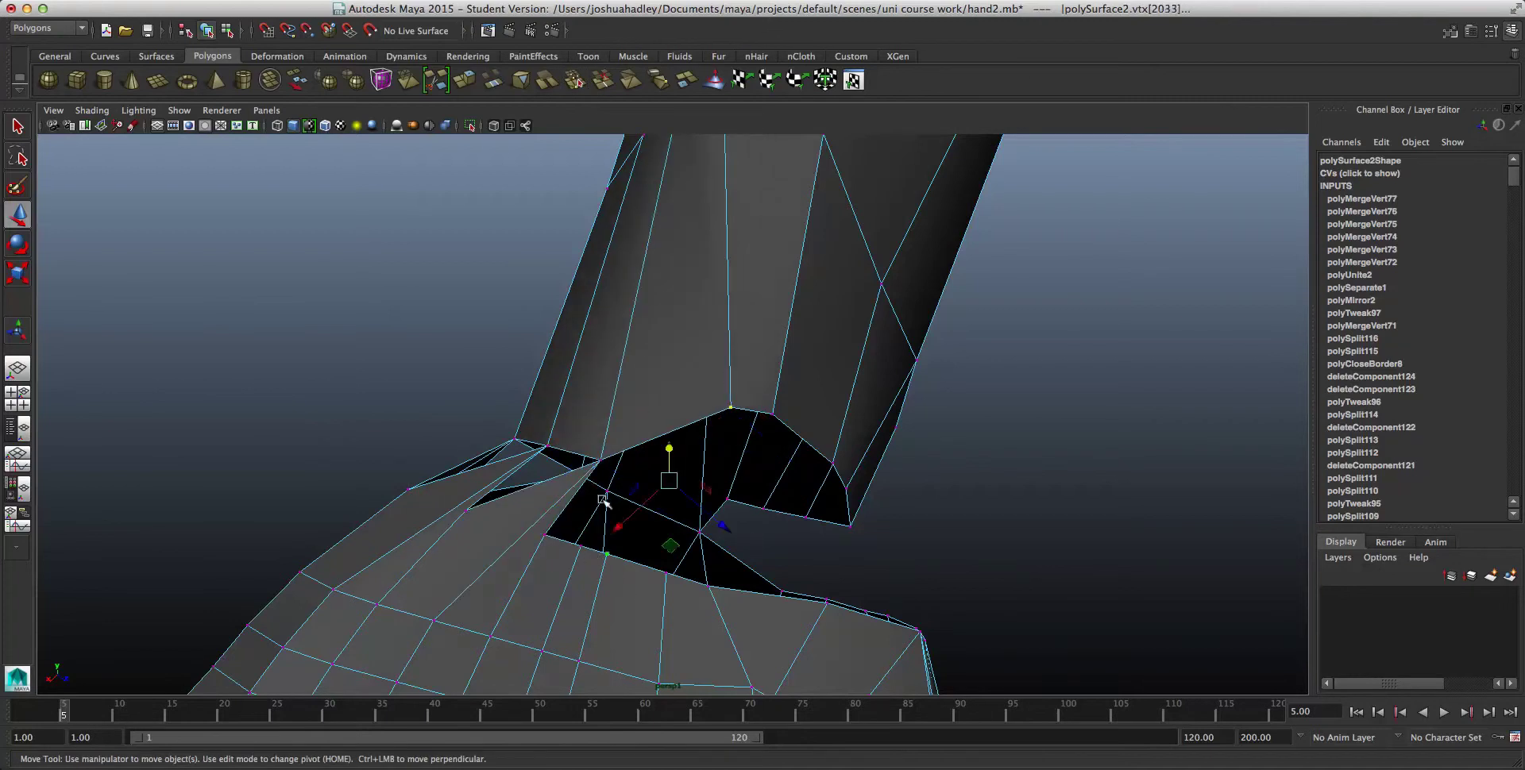
click(574, 79)
Step: Weld two forearm-rim vertices on the thumb side of the opening to the hand-rim vertices across the gap
alt+drag(849, 551, 801, 387)
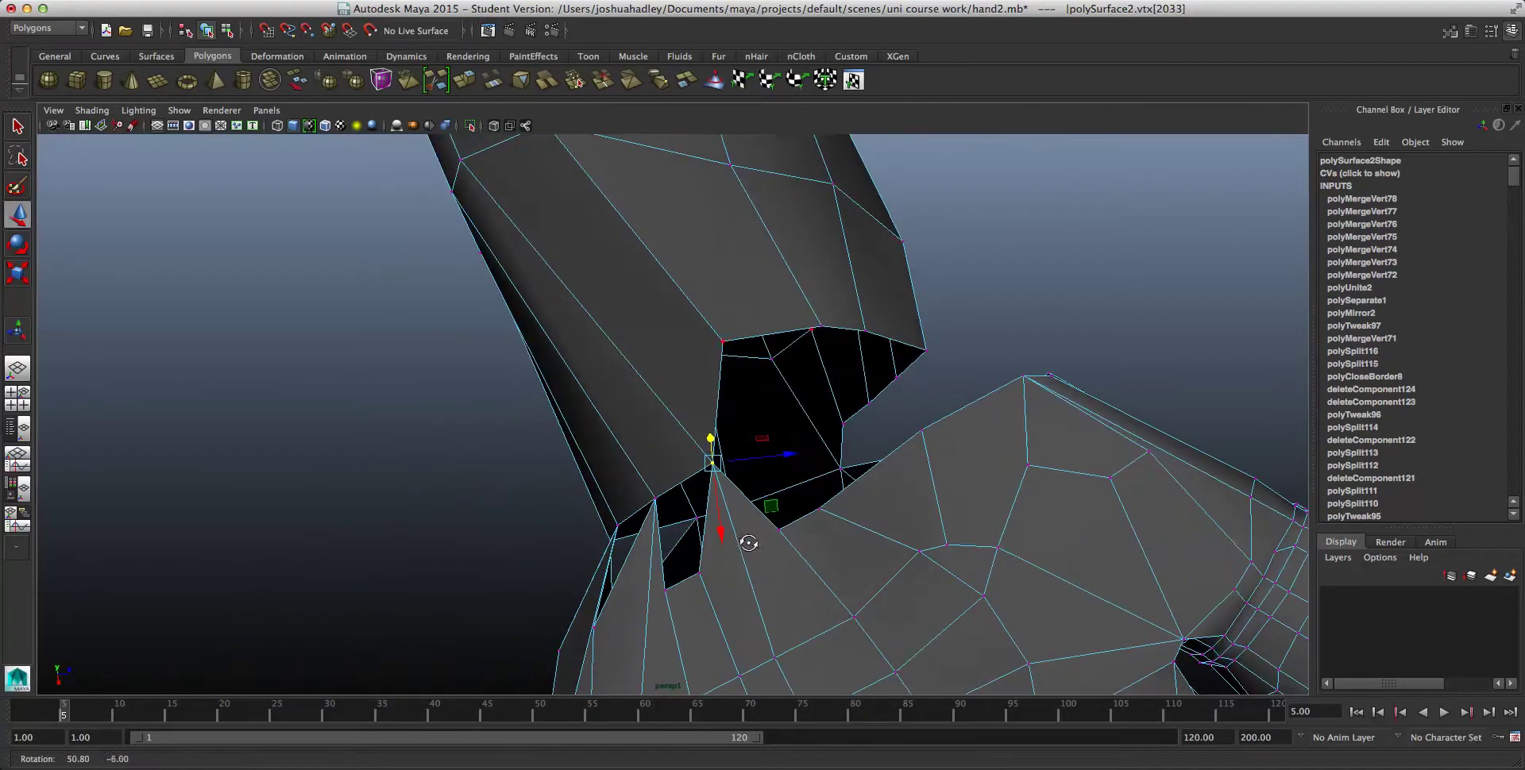
click(818, 325)
shift+click(921, 437)
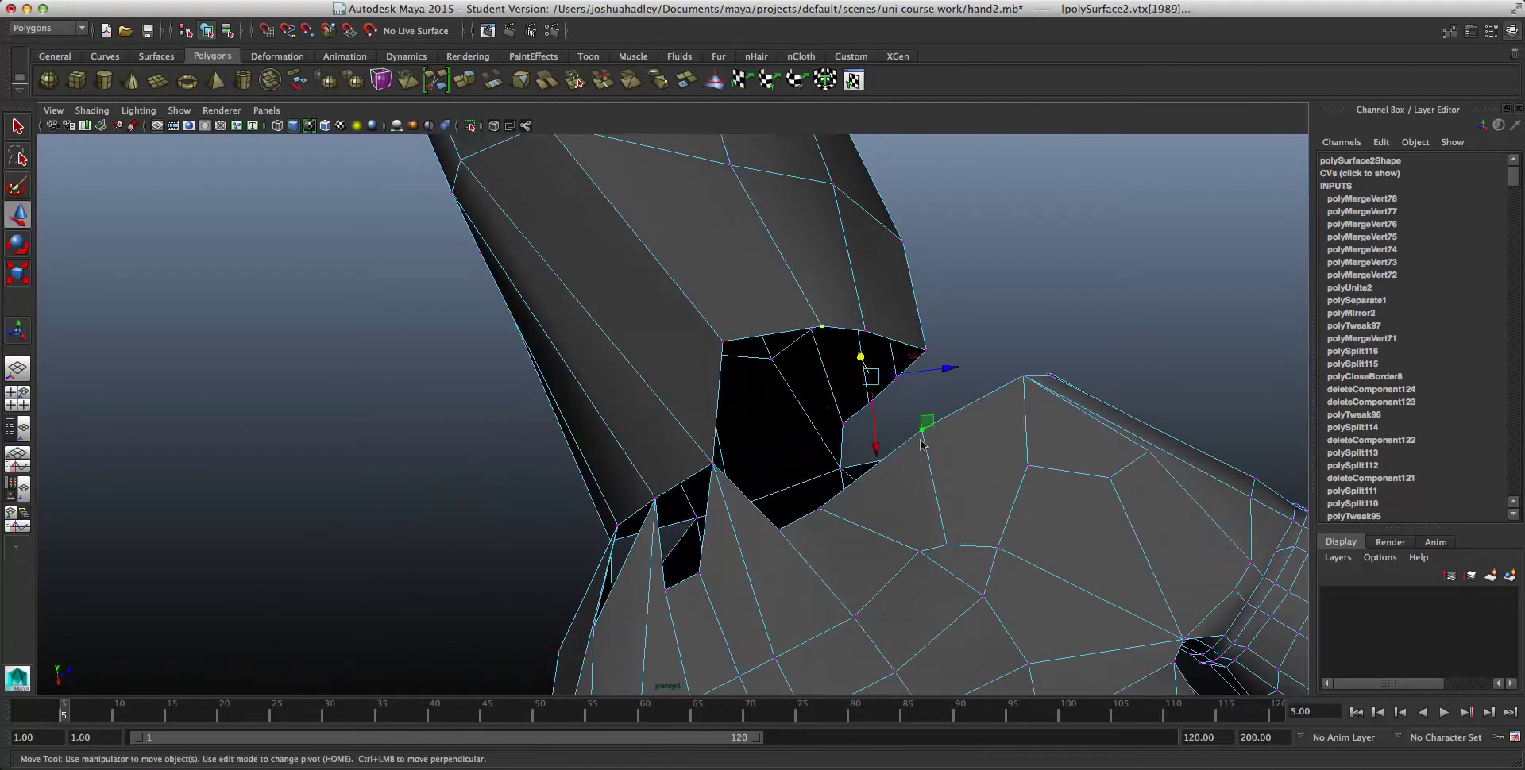
click(579, 80)
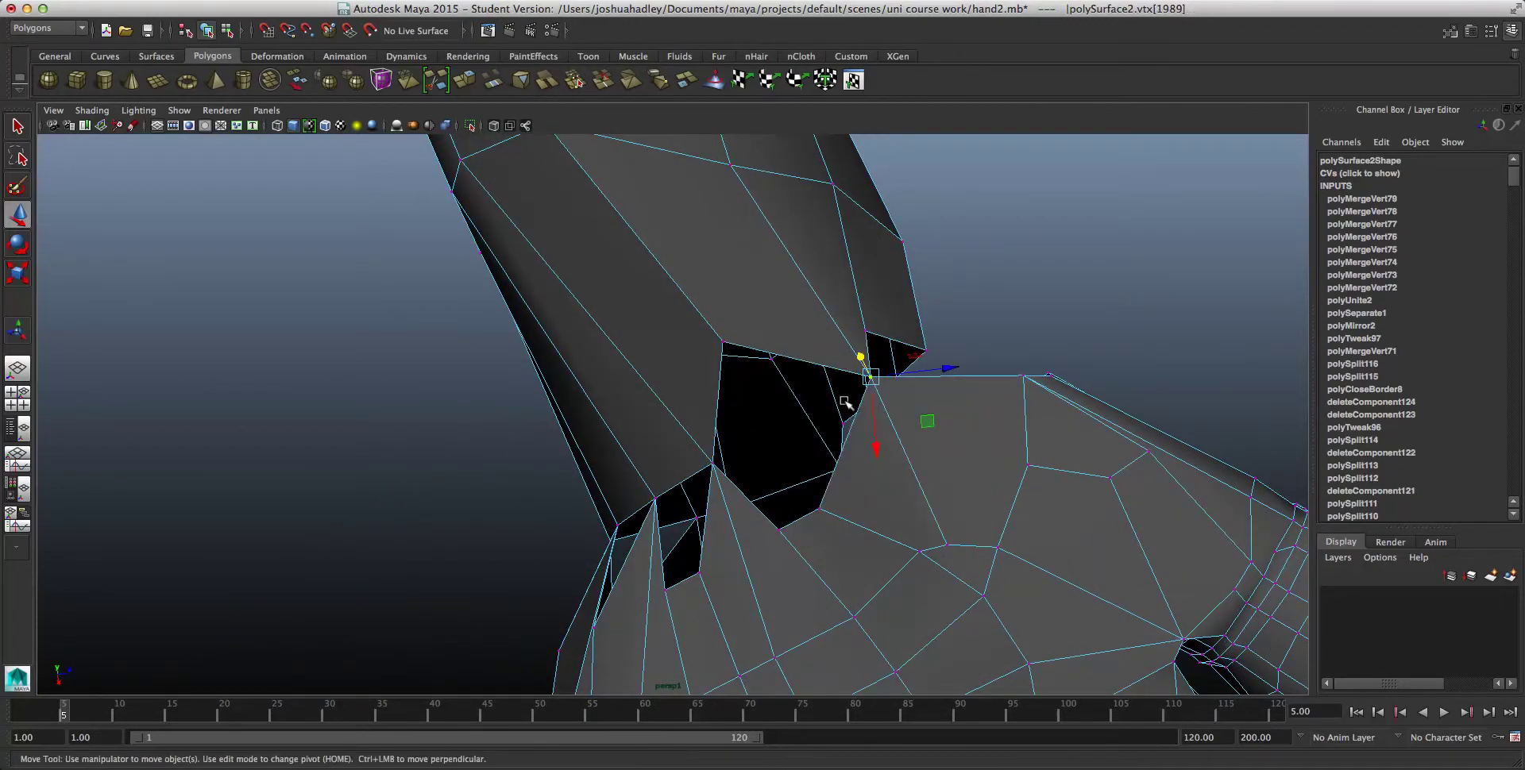
click(725, 342)
shift+click(819, 508)
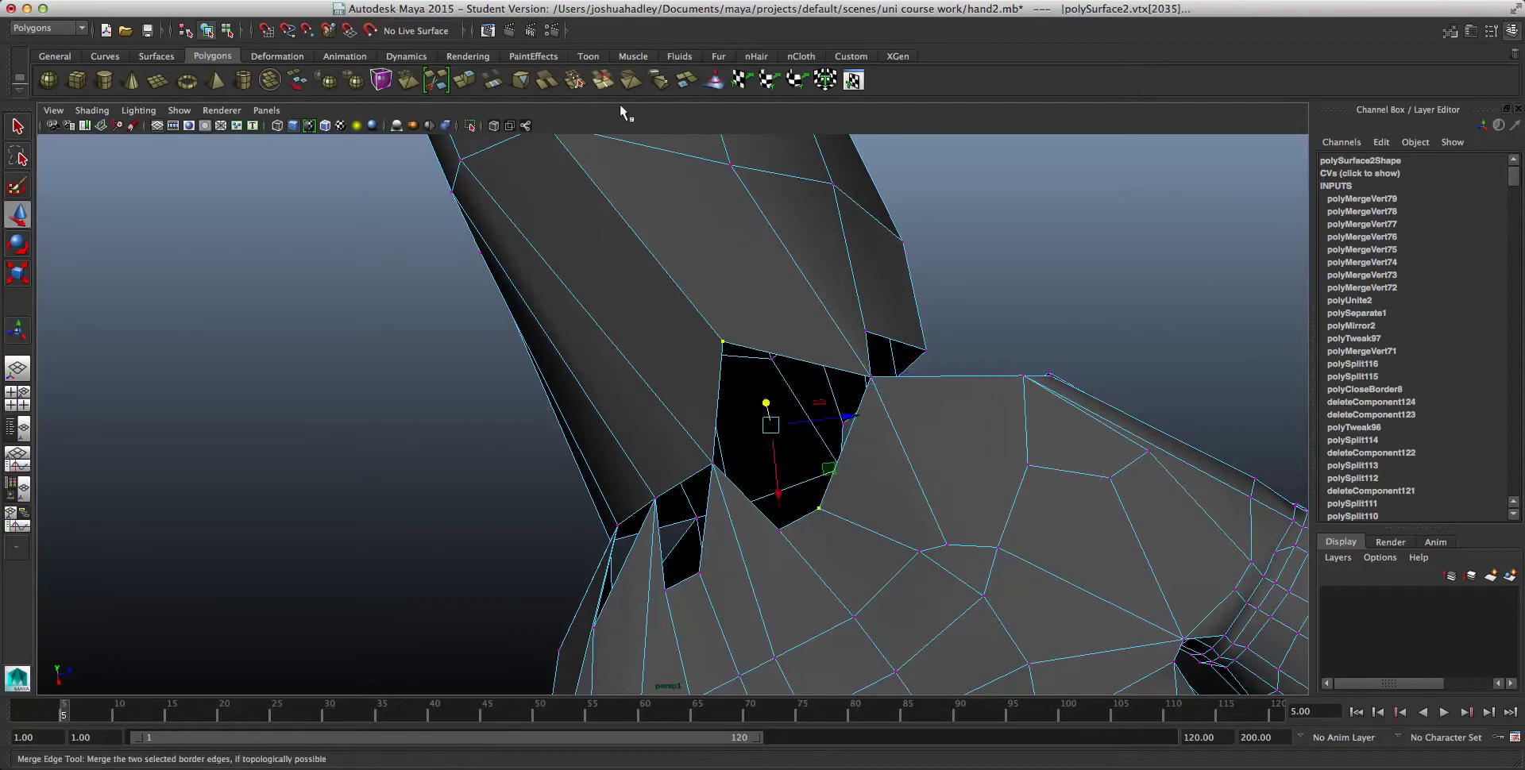
click(603, 79)
Step: Merge the forearm-rim vertex beside the latest weld with the adjacent vertex on the hand's rim
alt+drag(1004, 483, 822, 371)
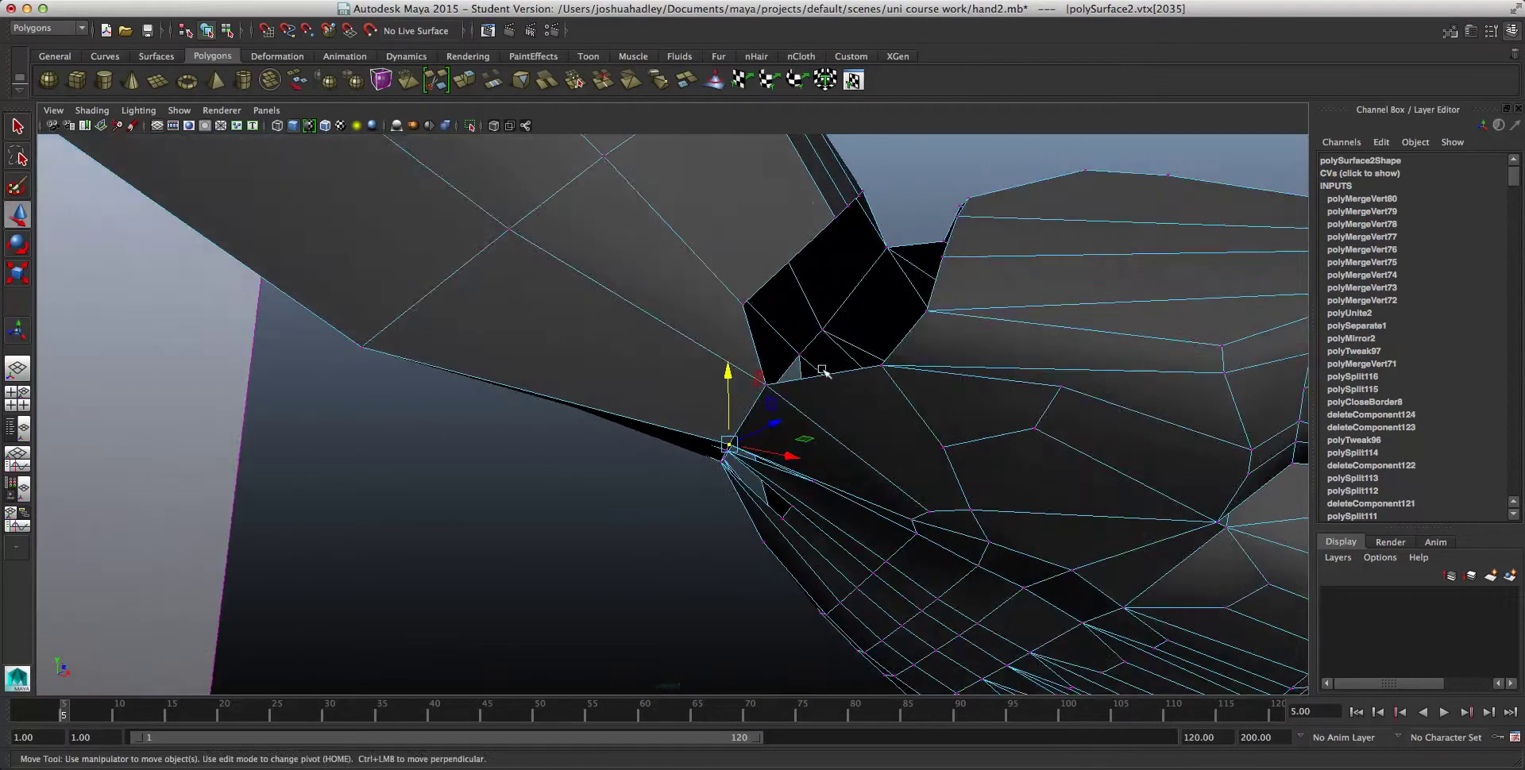
click(742, 300)
shift+click(894, 368)
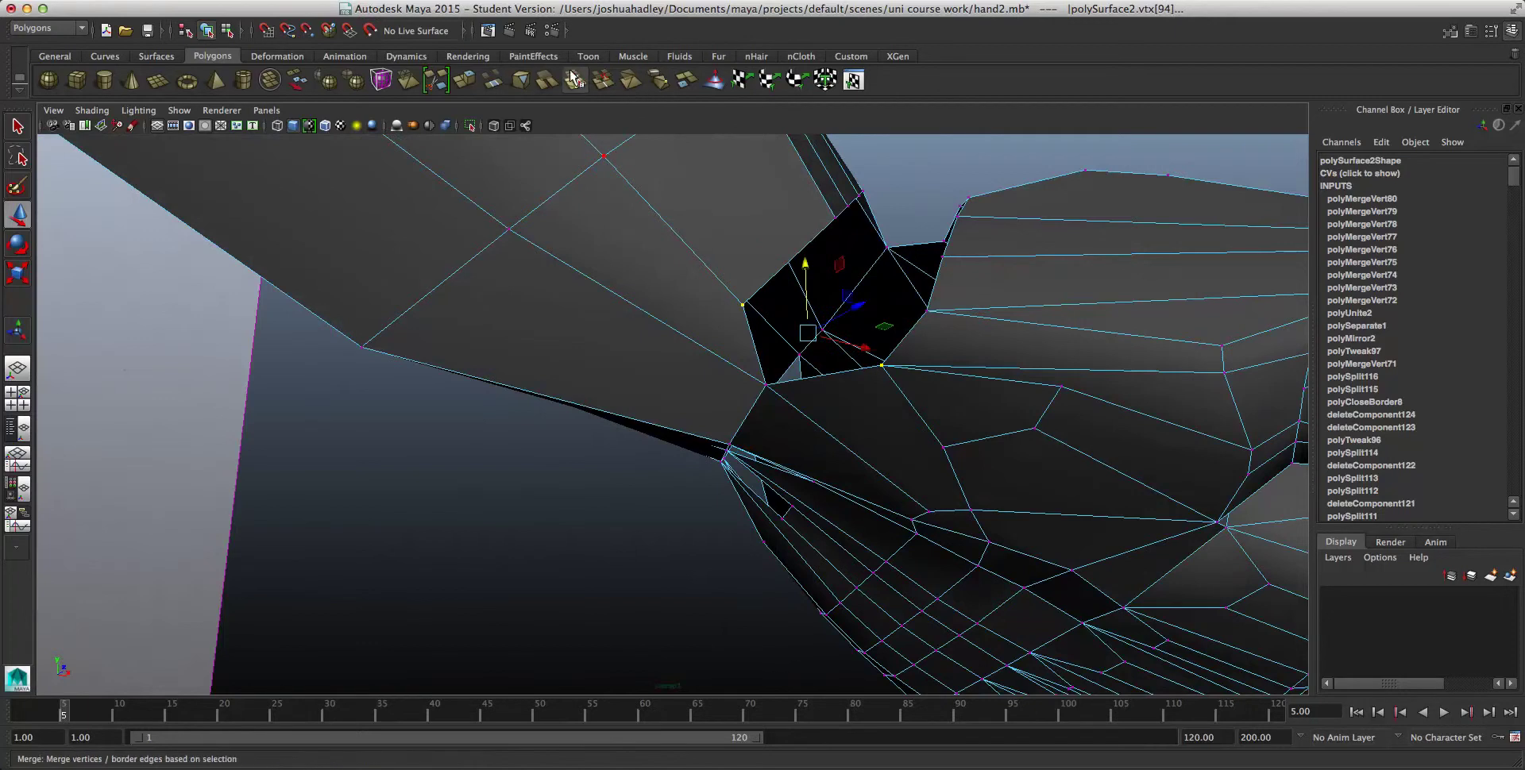
click(631, 83)
alt+drag(1028, 368, 882, 390)
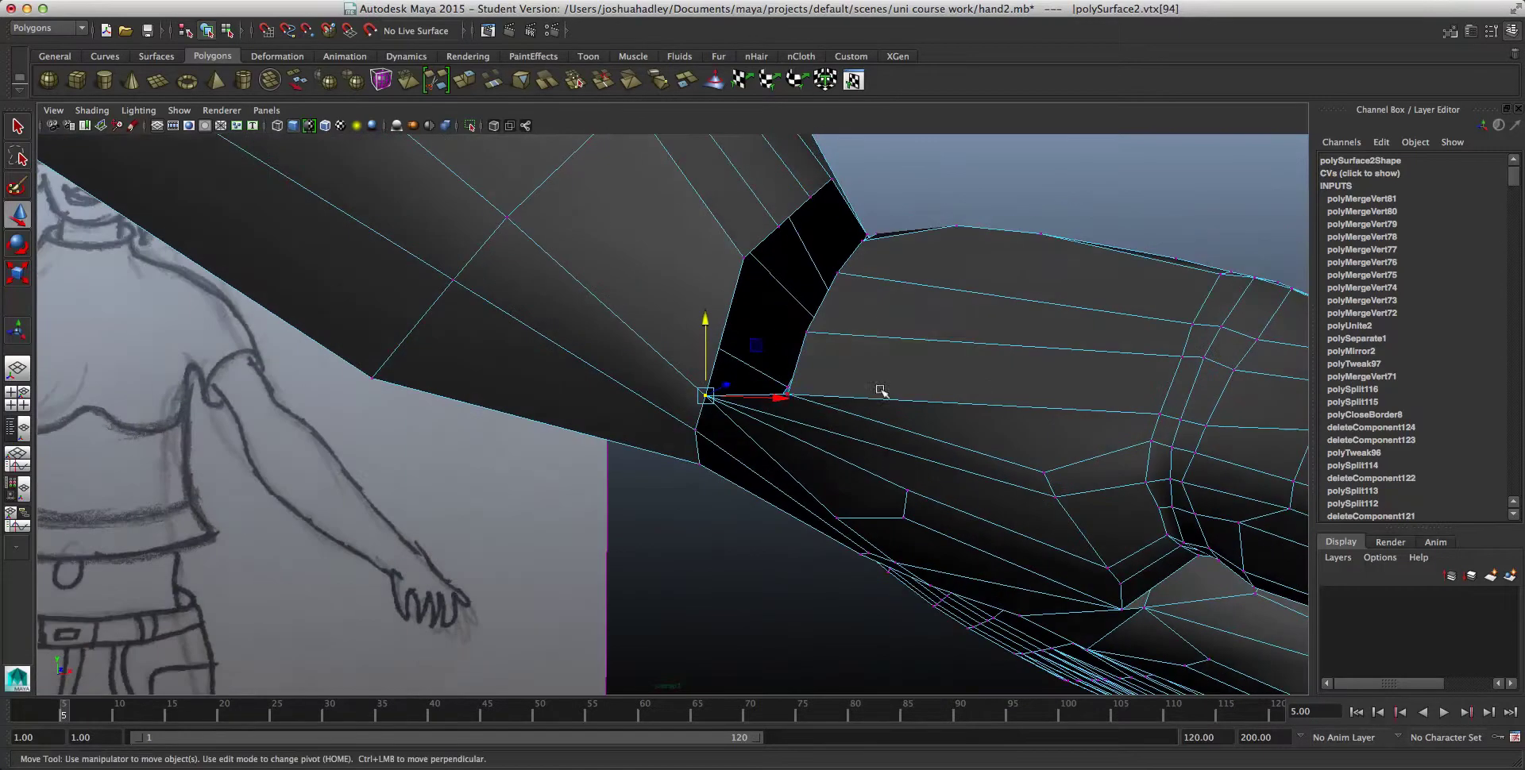
shift+click(792, 395)
click(789, 394)
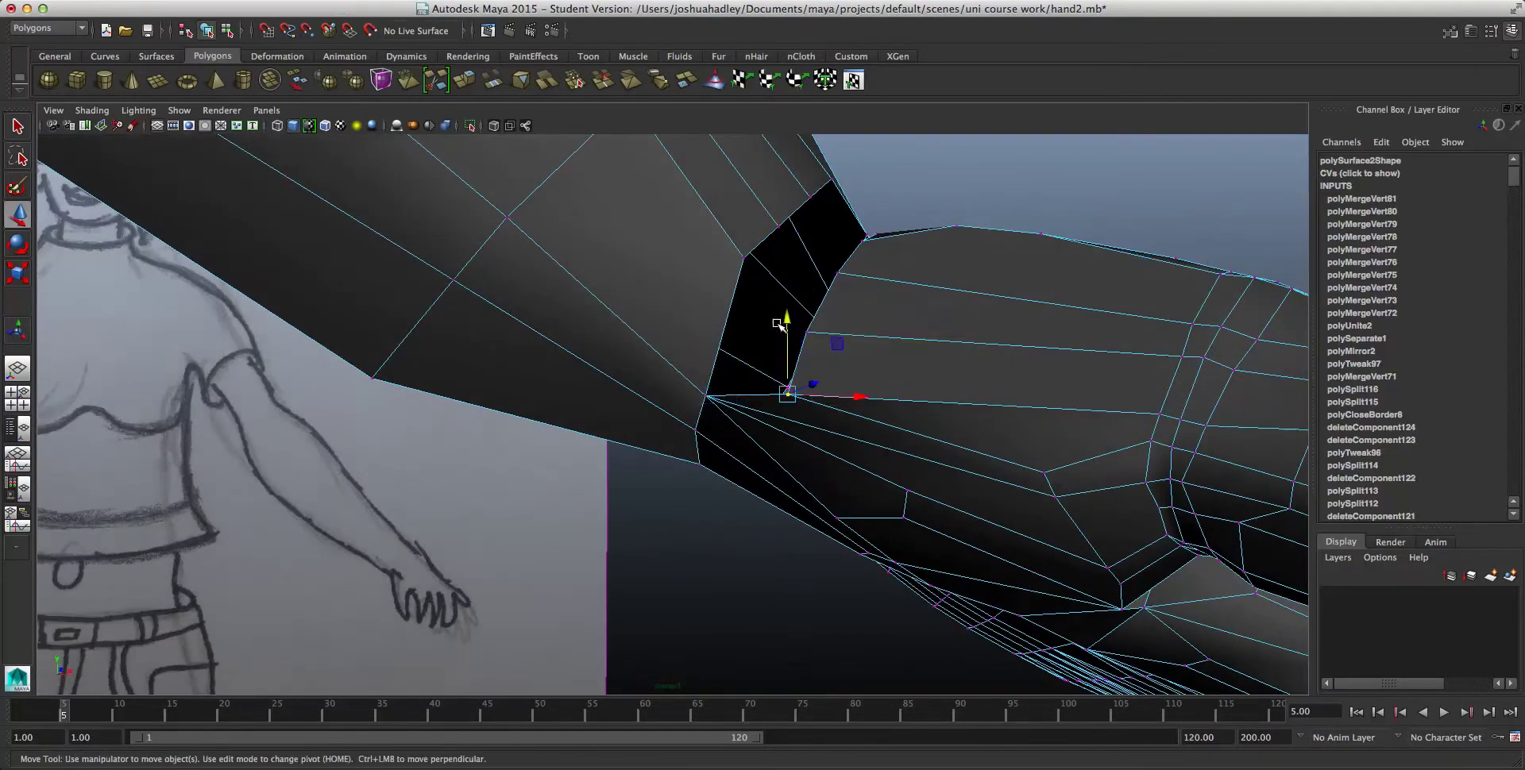
shift+click(743, 257)
alt+drag(926, 387, 883, 467)
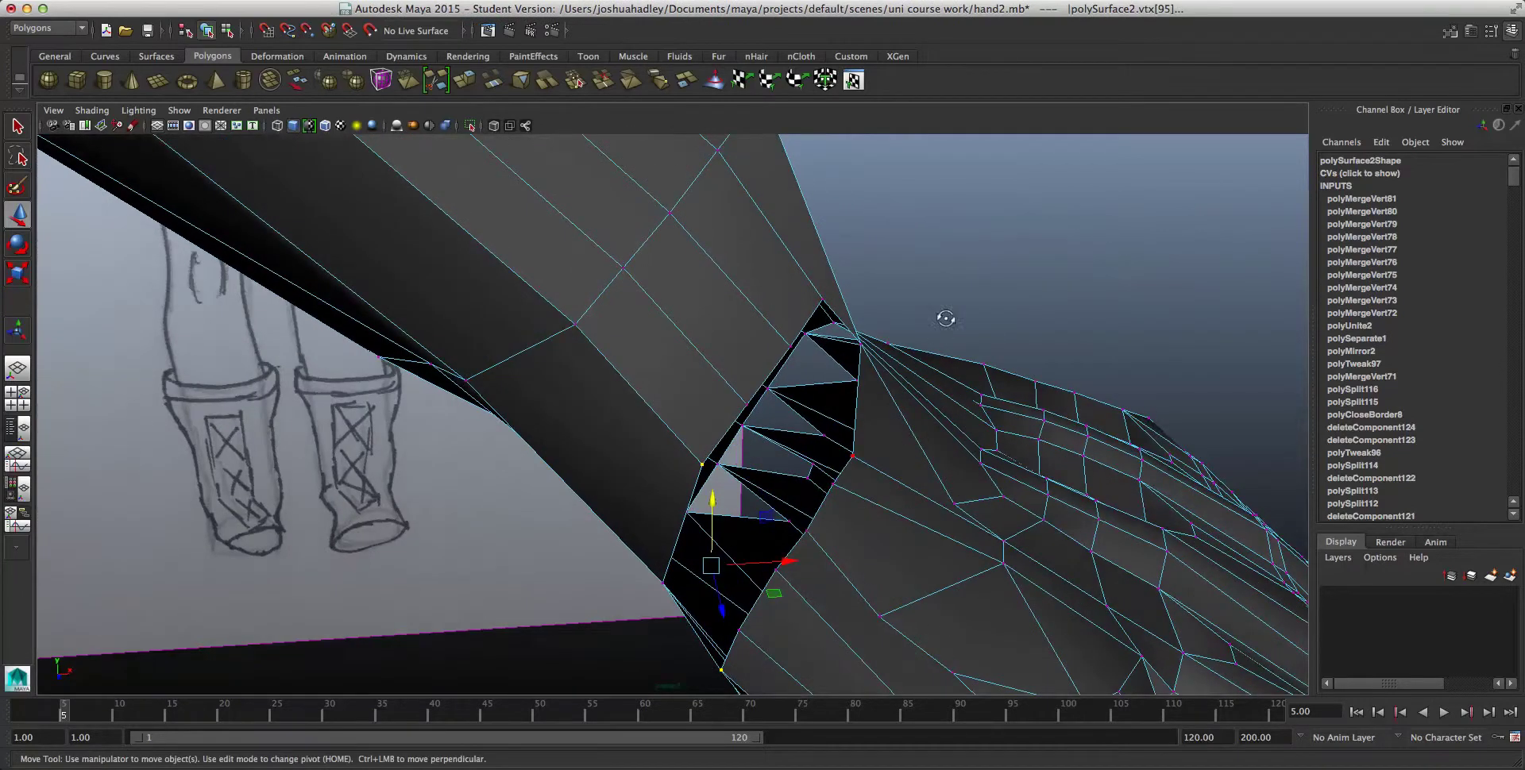
alt+drag(945, 319, 888, 443)
click(789, 403)
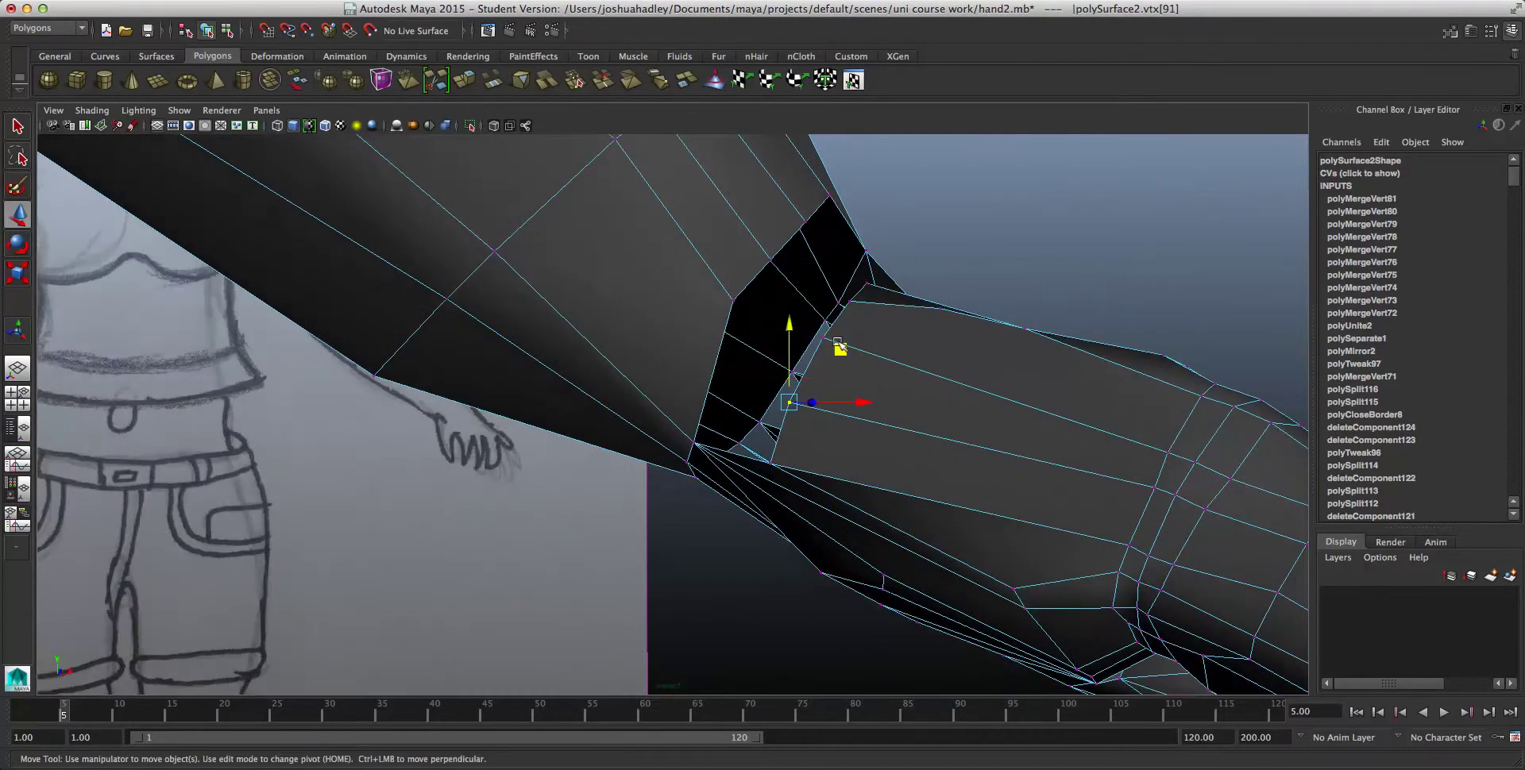
shift+click(731, 302)
alt+drag(730, 302, 926, 231)
click(926, 231)
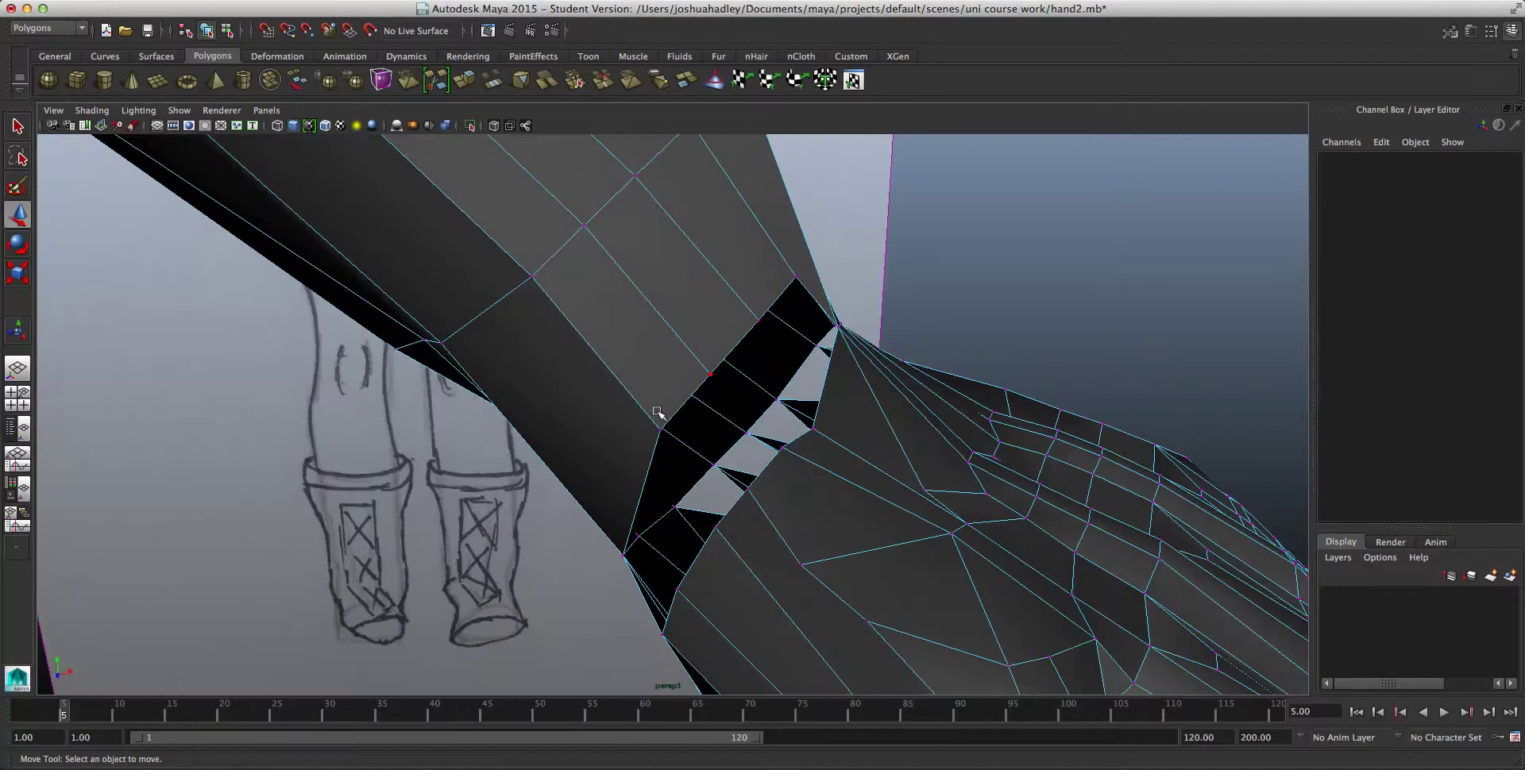
Step: Merge the corner vertex of the forearm's remaining open edge with the nearest hand-rim vertex
click(649, 420)
shift+click(715, 526)
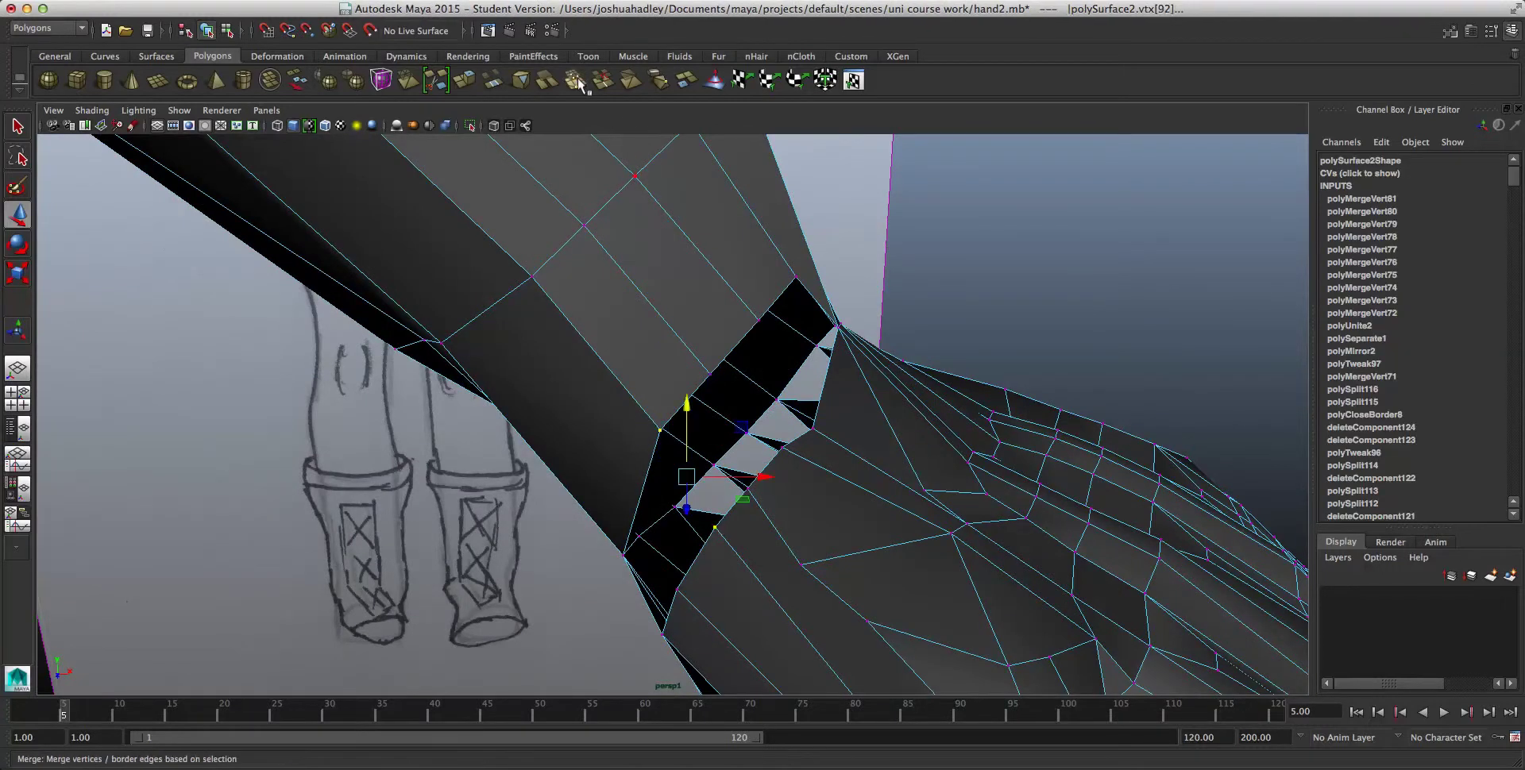
key(g)
Step: Merge the next vertex along the forearm's remaining open edge with the hand vertex at the end of the gap
click(815, 348)
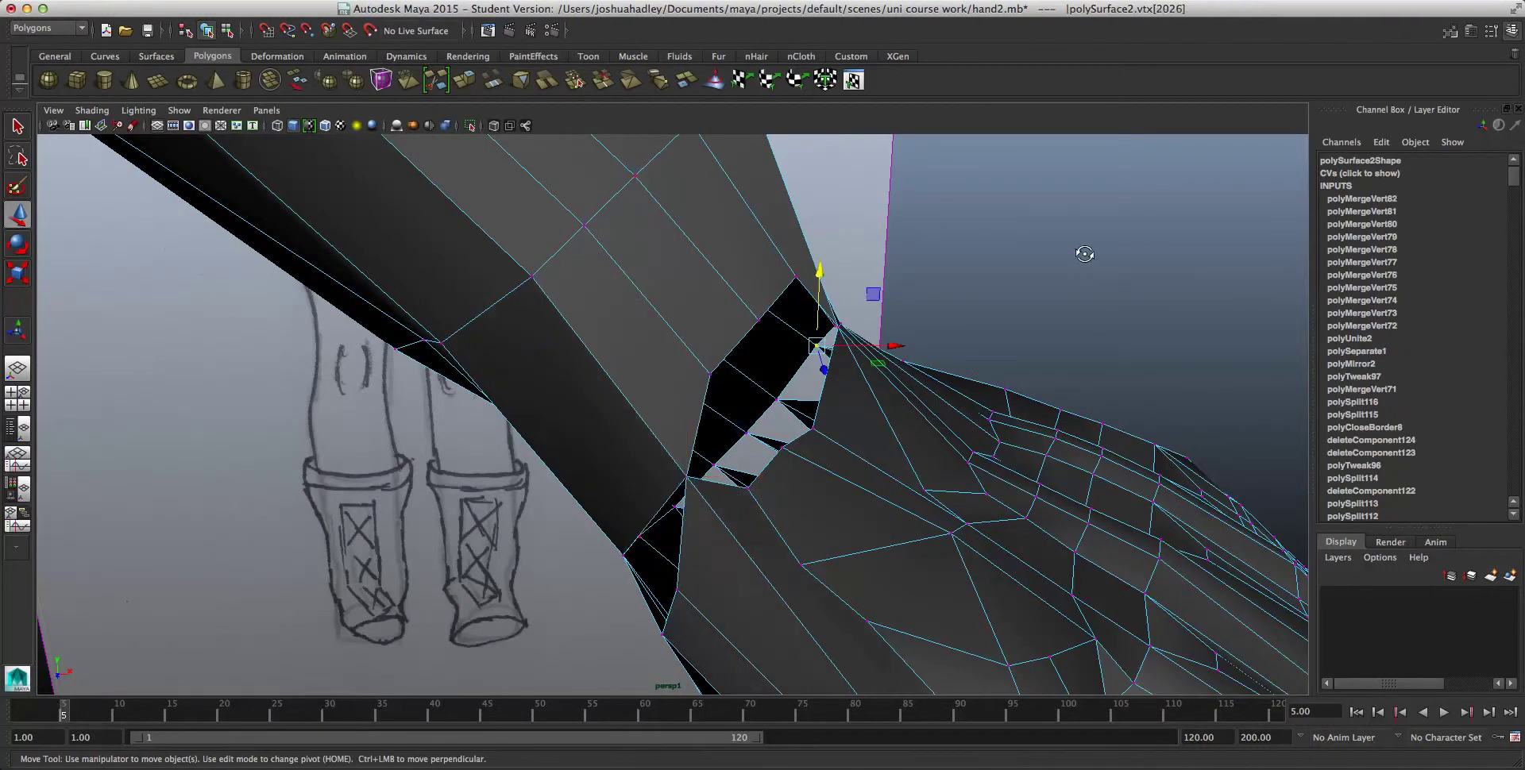
alt+drag(1085, 254, 1009, 266)
click(684, 498)
alt+drag(802, 509, 710, 505)
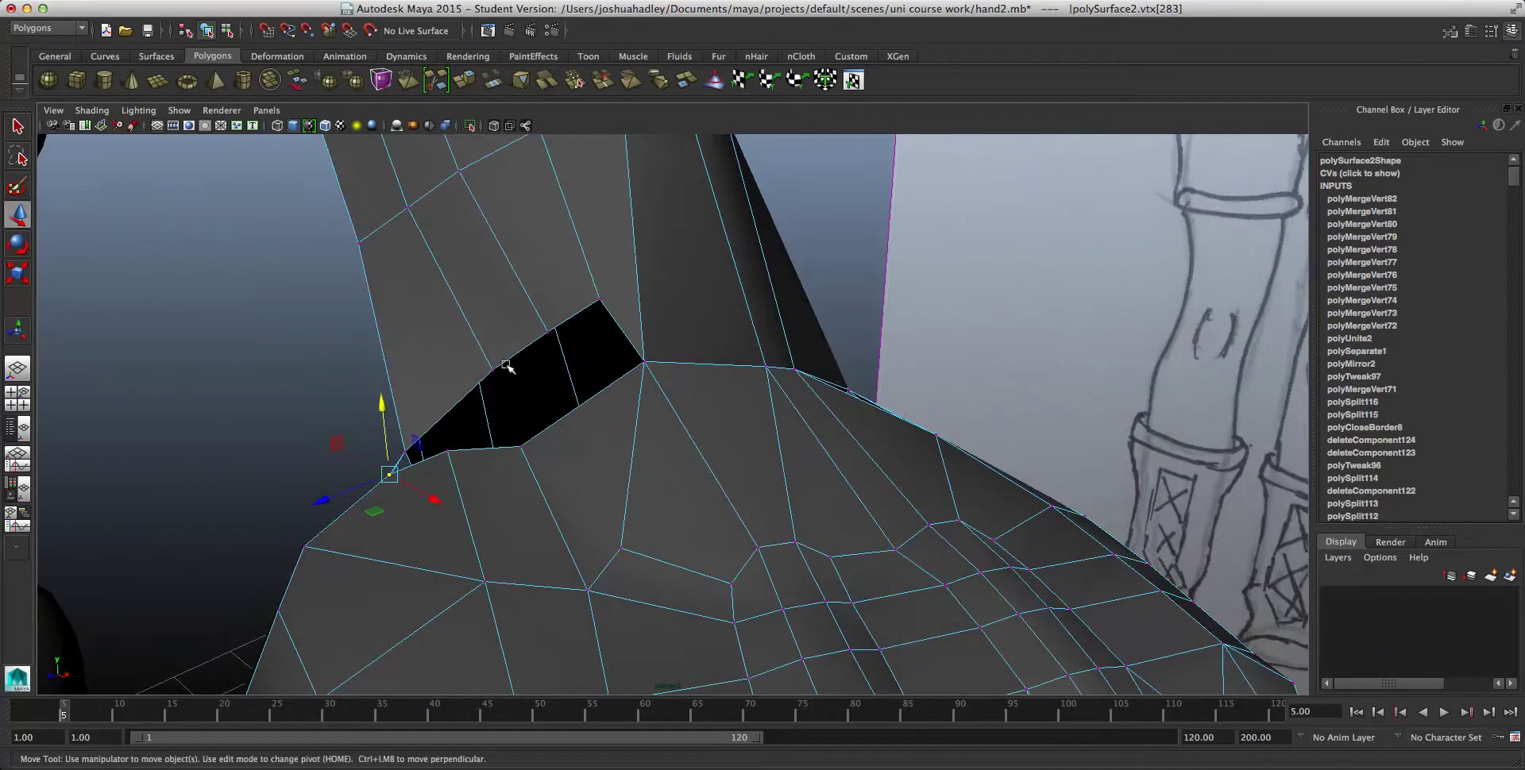
shift+click(503, 368)
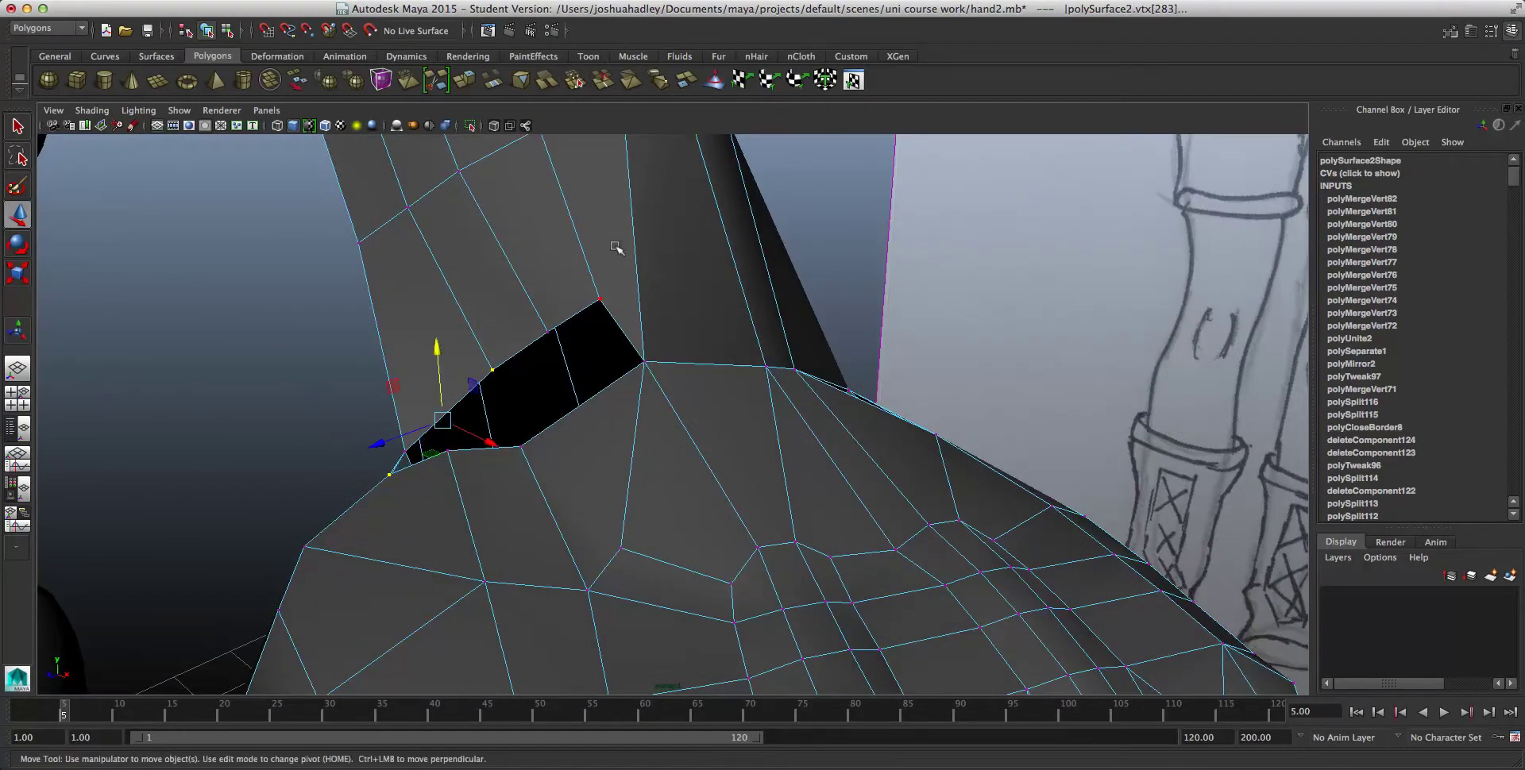
key(g)
Step: Close this side of the wrist by merging the last two forearm-edge vertices with the hand vertices opposite them
alt+drag(606, 429, 638, 442)
click(564, 502)
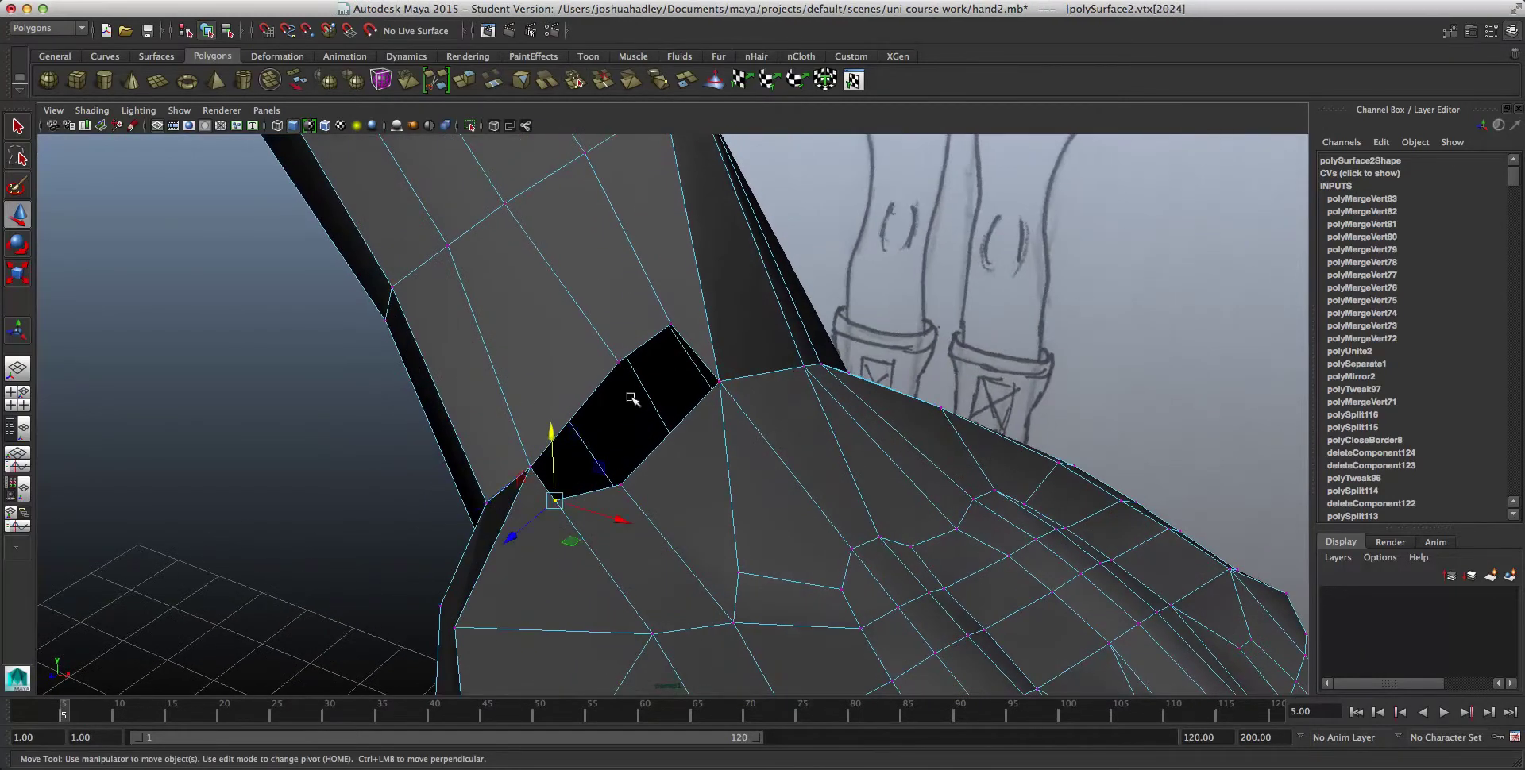
shift+click(616, 364)
click(575, 81)
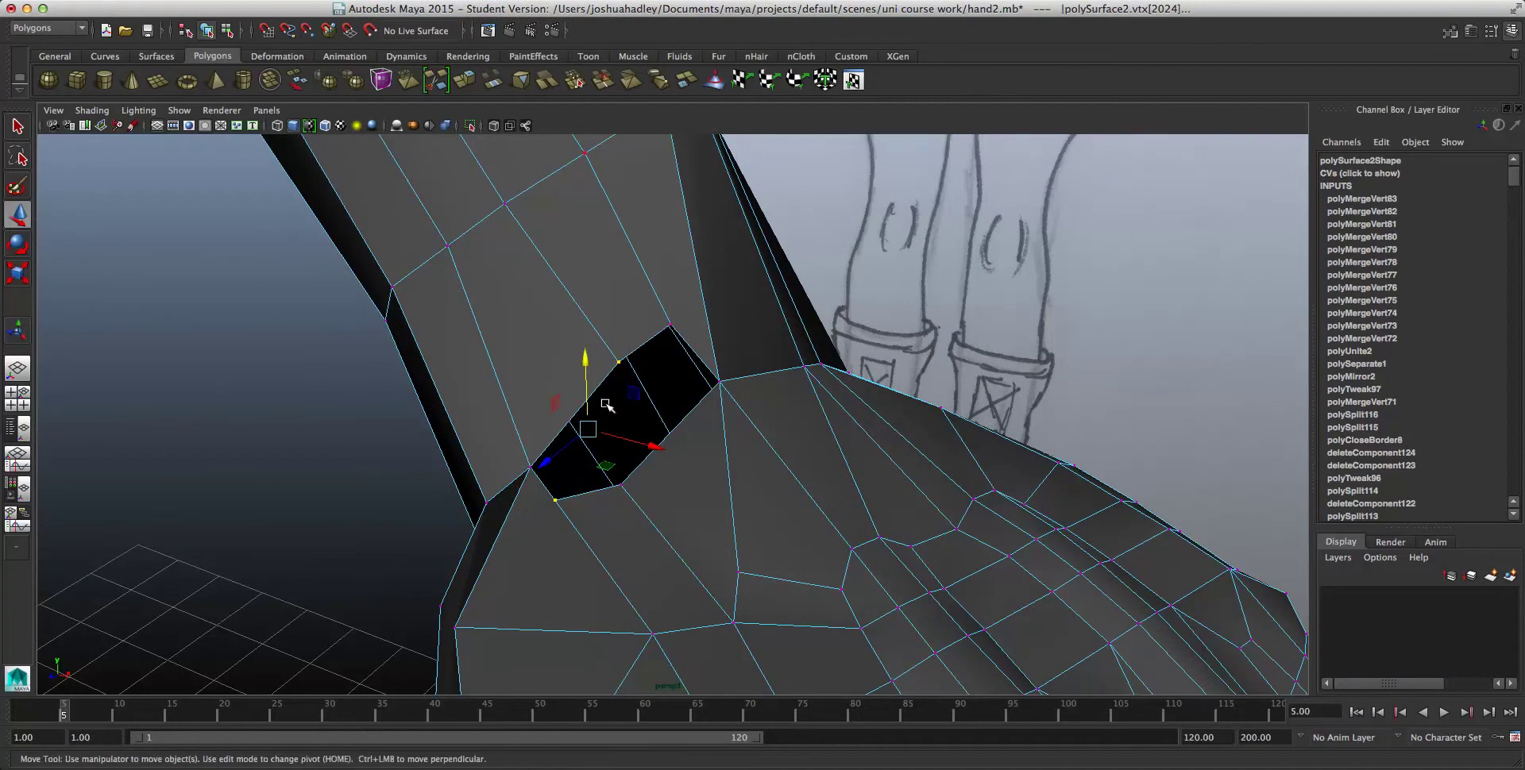
click(624, 482)
shift+click(671, 326)
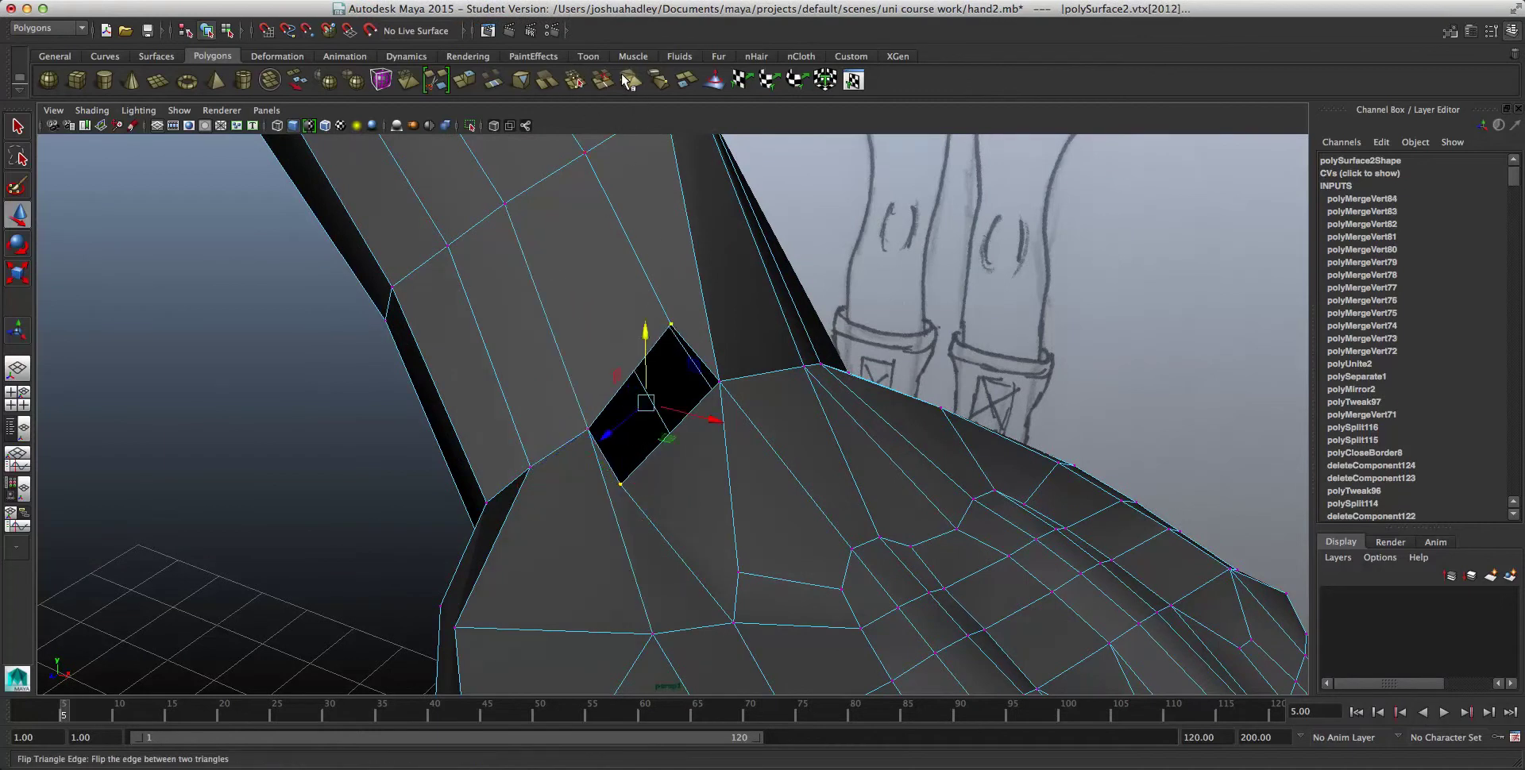
click(579, 83)
Step: Move the hand vertex at the leftover triangular wrist gap toward the forearm's edge
alt+drag(953, 326, 683, 456)
click(561, 446)
alt+drag(562, 446, 683, 462)
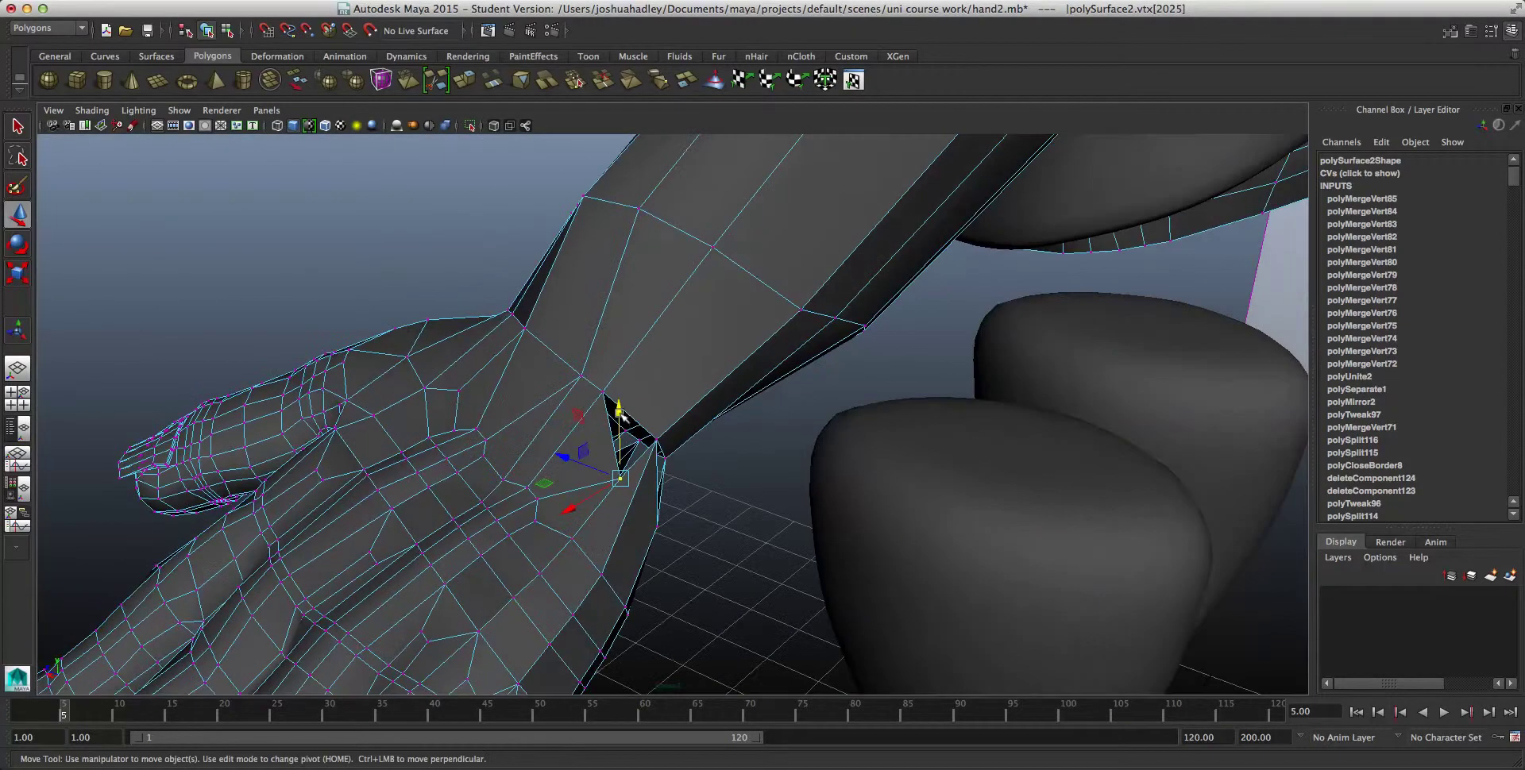
drag(620, 413, 579, 415)
alt+drag(779, 493, 690, 472)
Step: Move the hand-rim vertex at the outer corner of the open wrist gap toward the forearm's edge
click(531, 441)
alt+drag(636, 544, 487, 537)
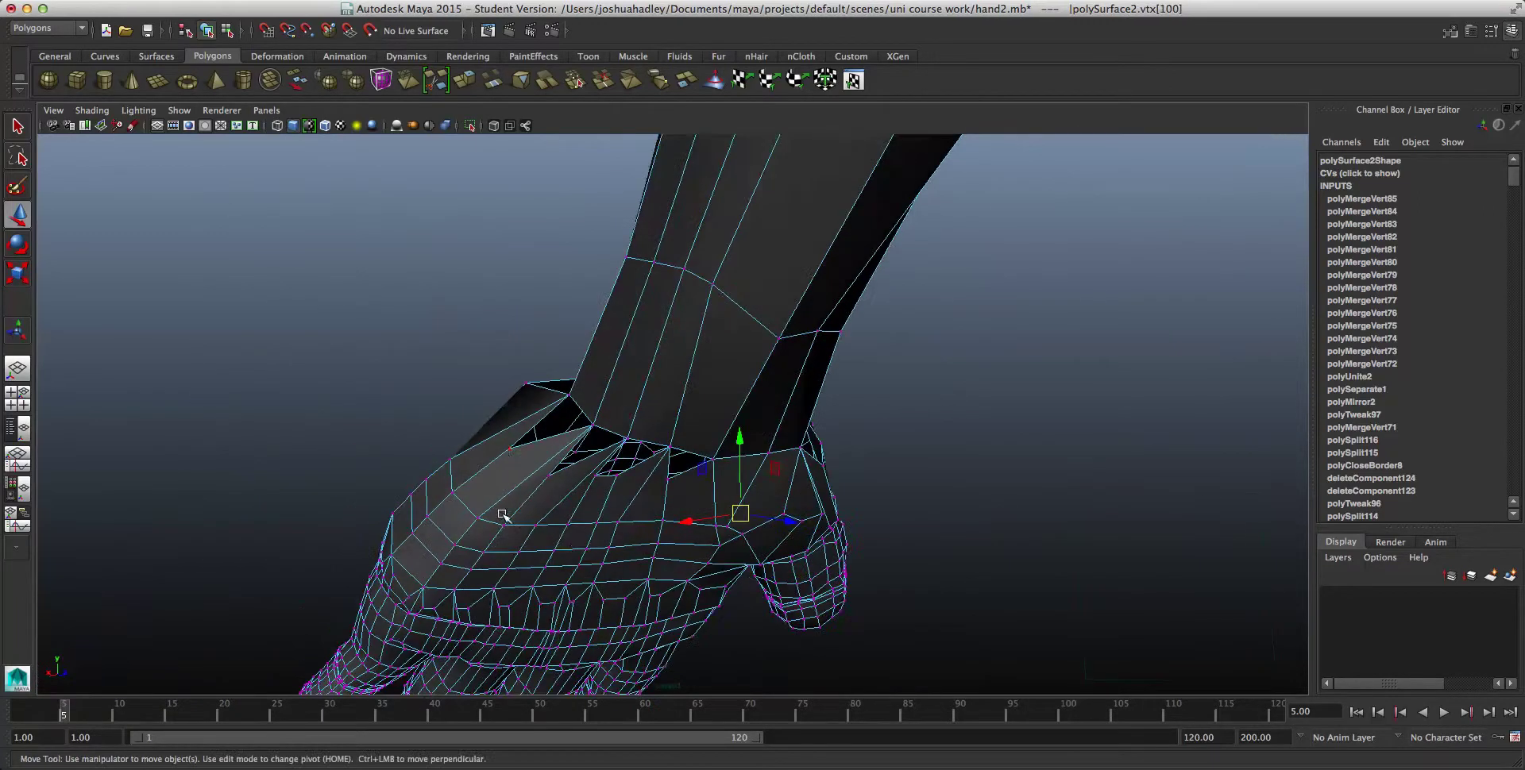
click(510, 448)
alt+drag(510, 448, 519, 474)
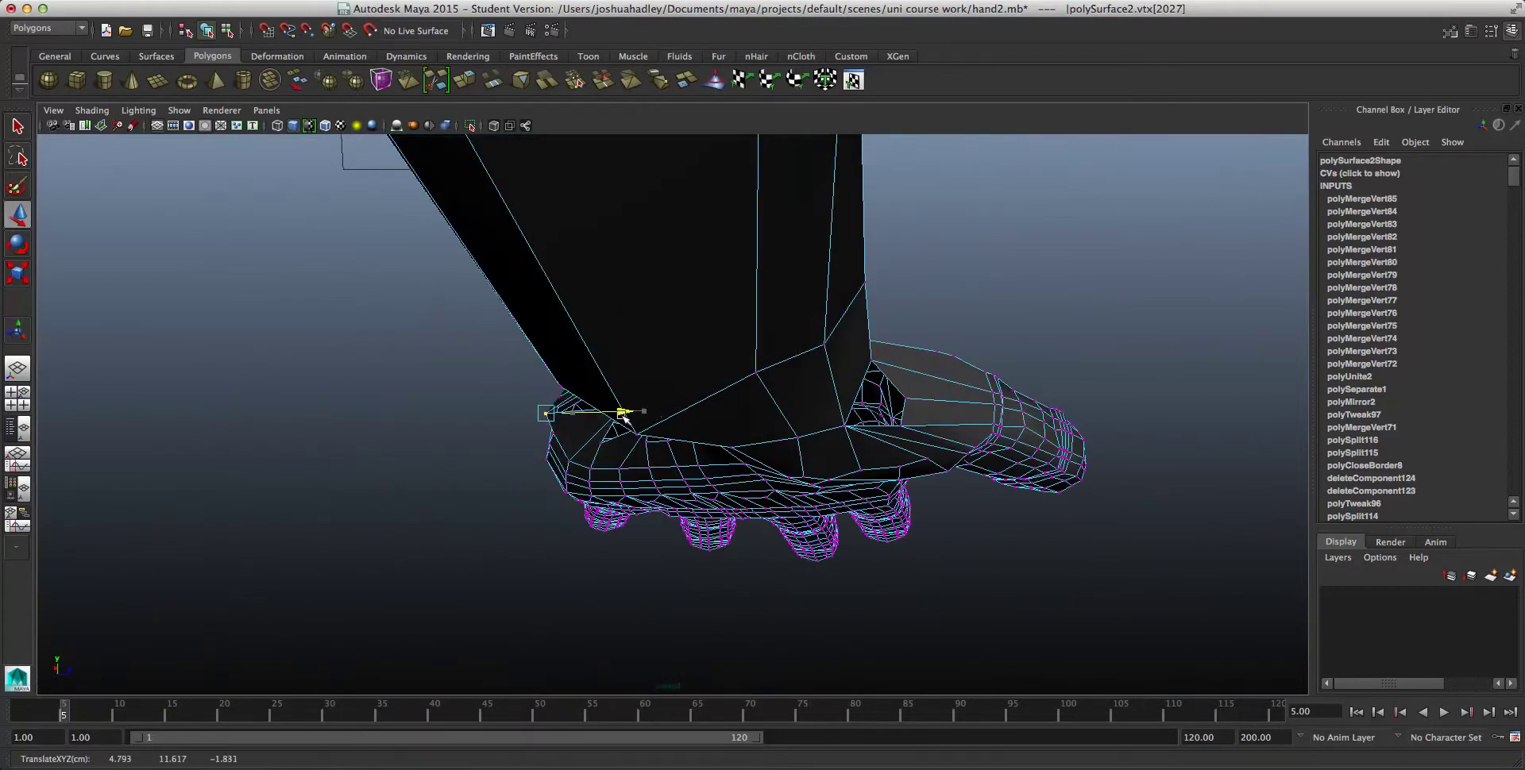
alt+drag(647, 409, 632, 515)
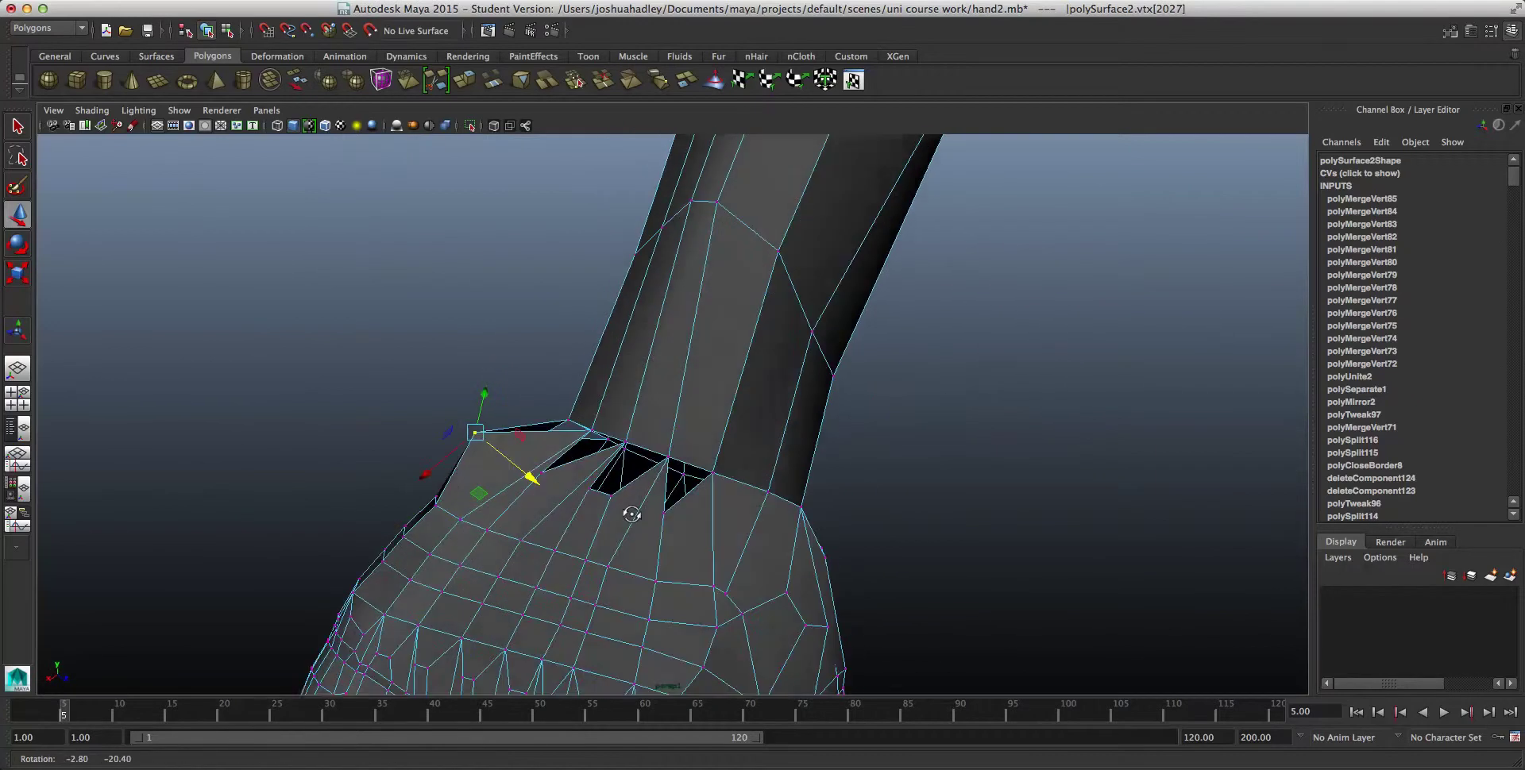
Step: Move the next two hand vertices along the wrist's triangular gaps closer to the forearm's edge
click(545, 470)
alt+drag(544, 470, 549, 416)
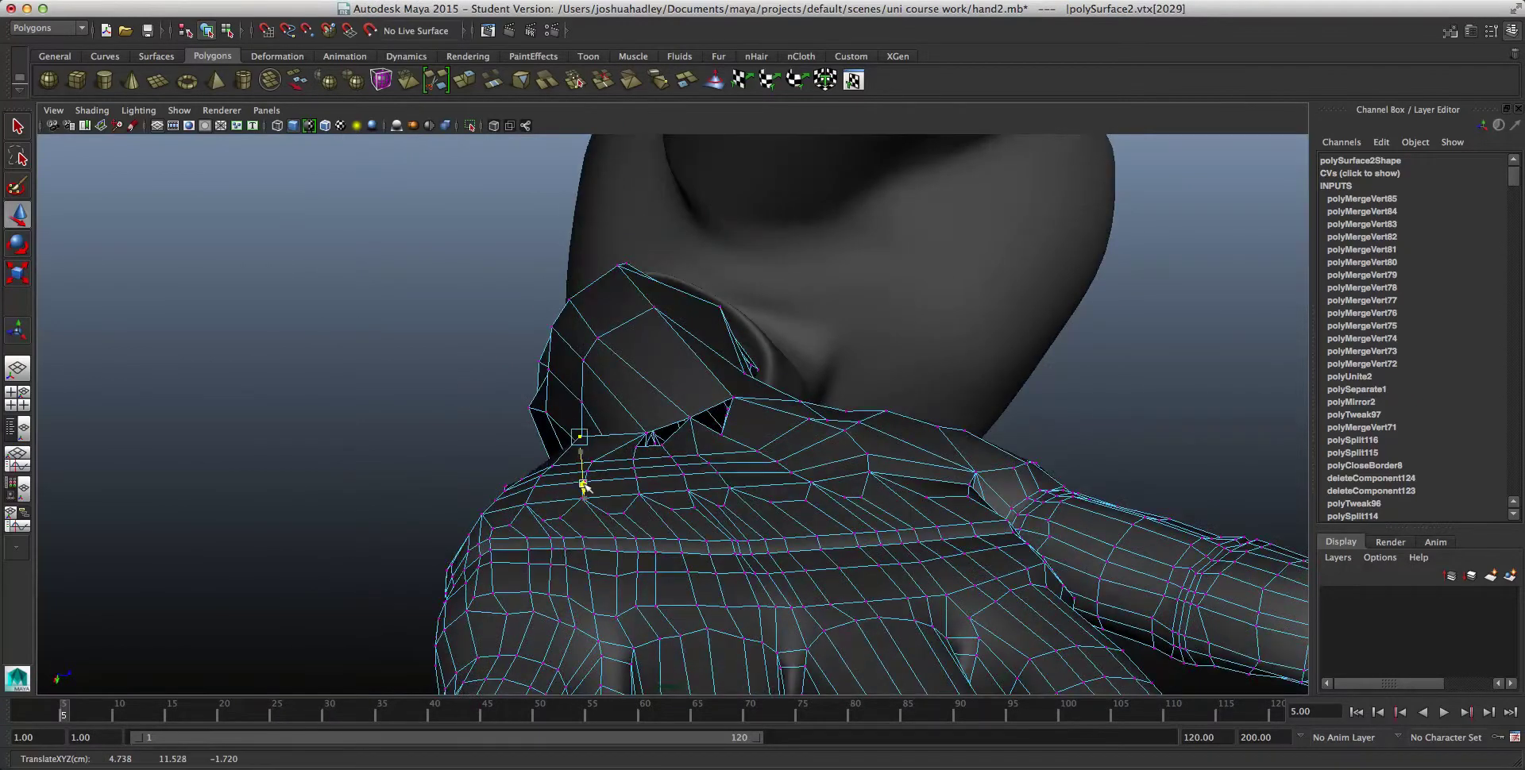
alt+drag(786, 501, 668, 516)
click(645, 483)
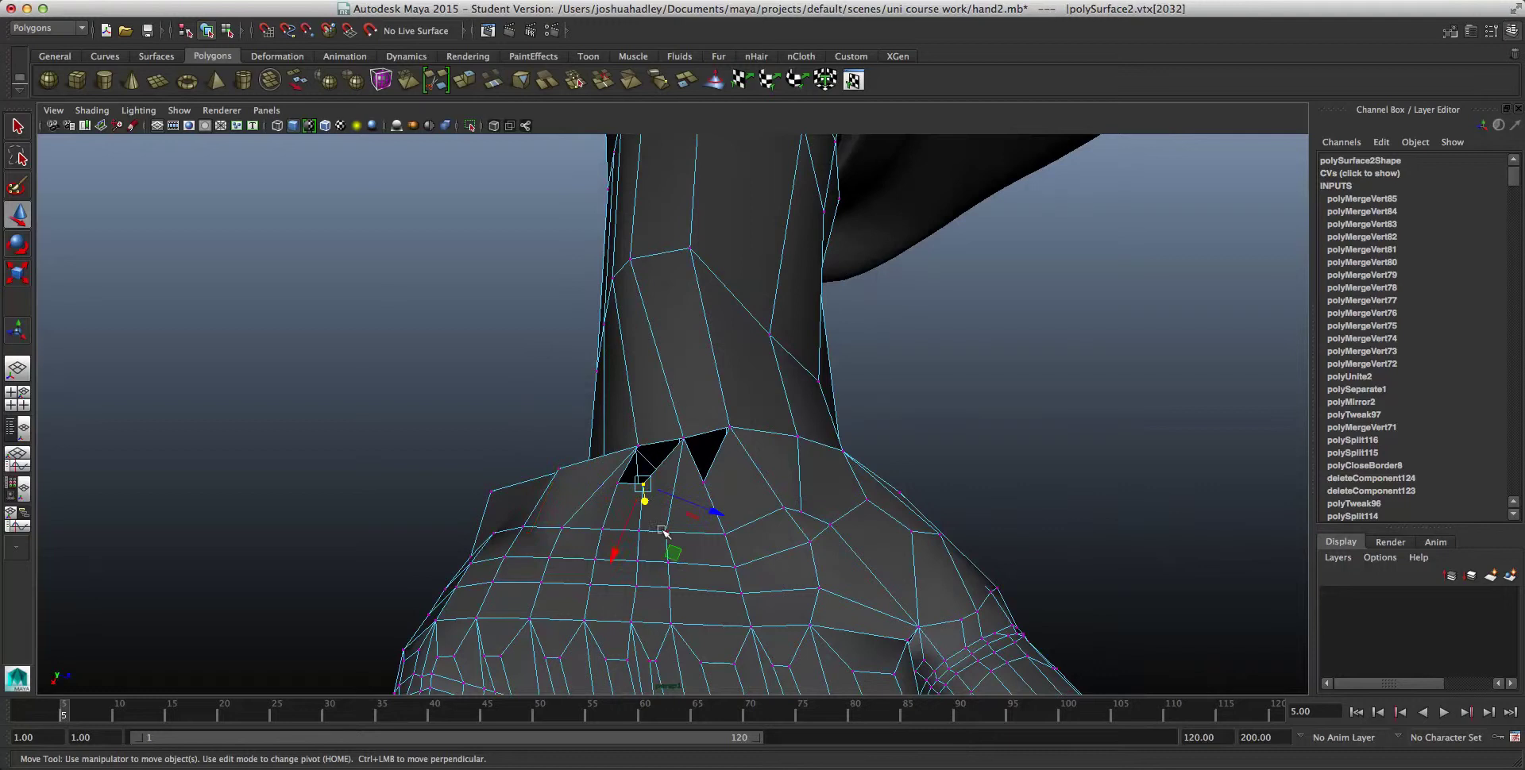
Step: Move the hand vertex at the tip of the triangular gap nearest the thumb toward the forearm's edge
alt+drag(735, 477, 975, 491)
click(764, 363)
alt+drag(763, 364, 627, 350)
click(619, 330)
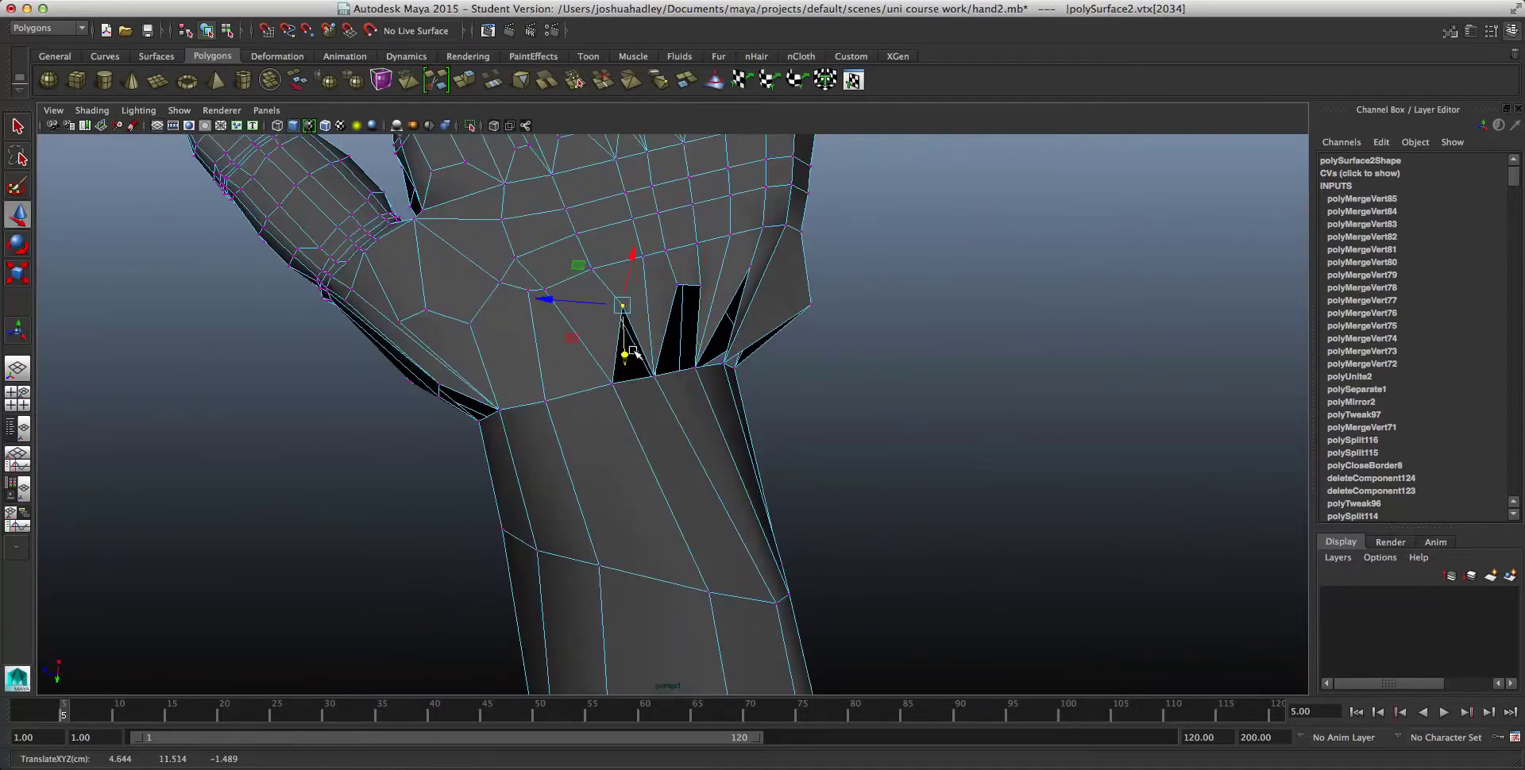
alt+drag(890, 362, 447, 418)
alt+drag(617, 429, 637, 469)
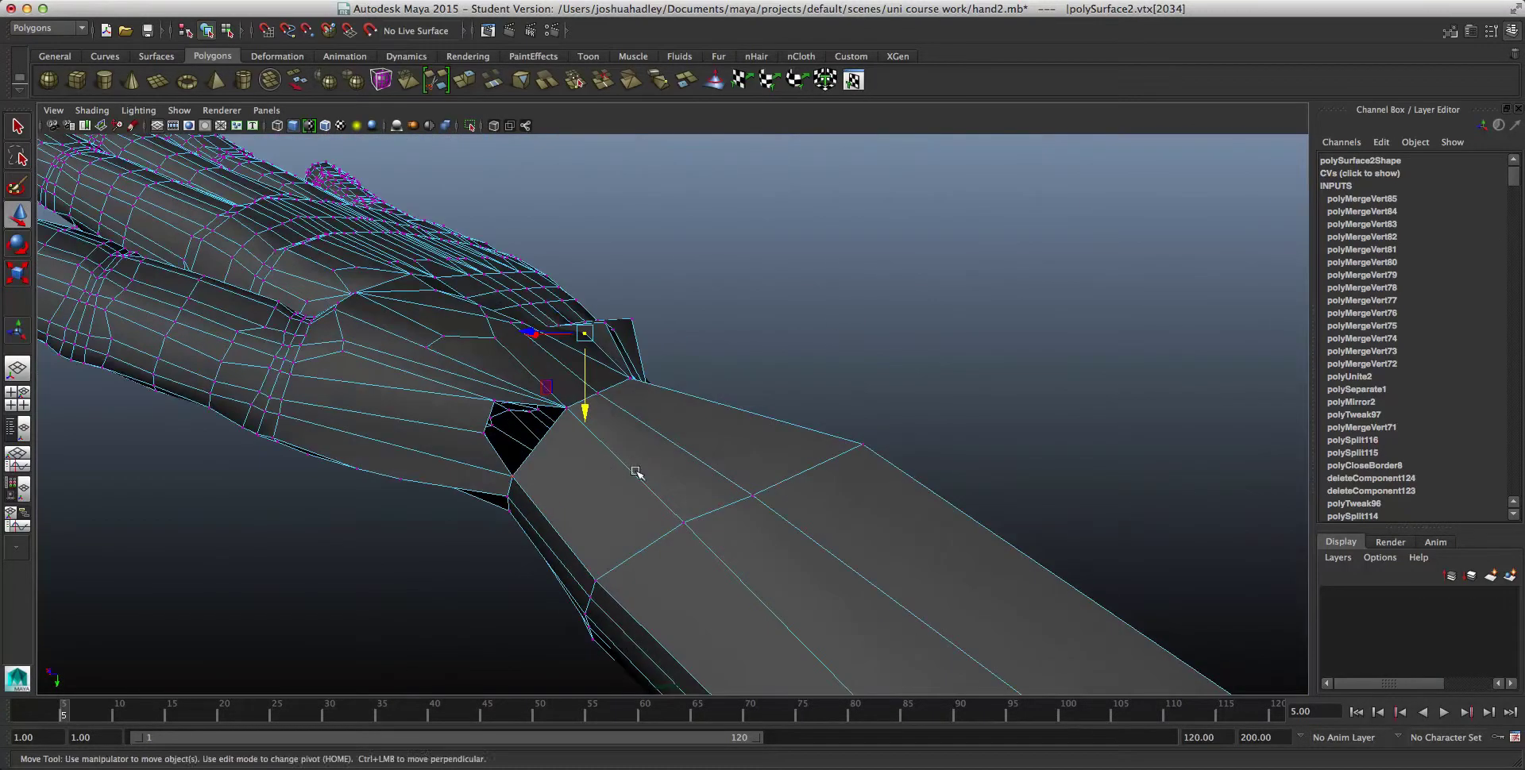
Step: Cut two lengthwise edges into the forearm face beside the wrist hole, from the open rim to the next edge loop
click(746, 358)
right_drag(738, 459, 709, 510)
click(512, 477)
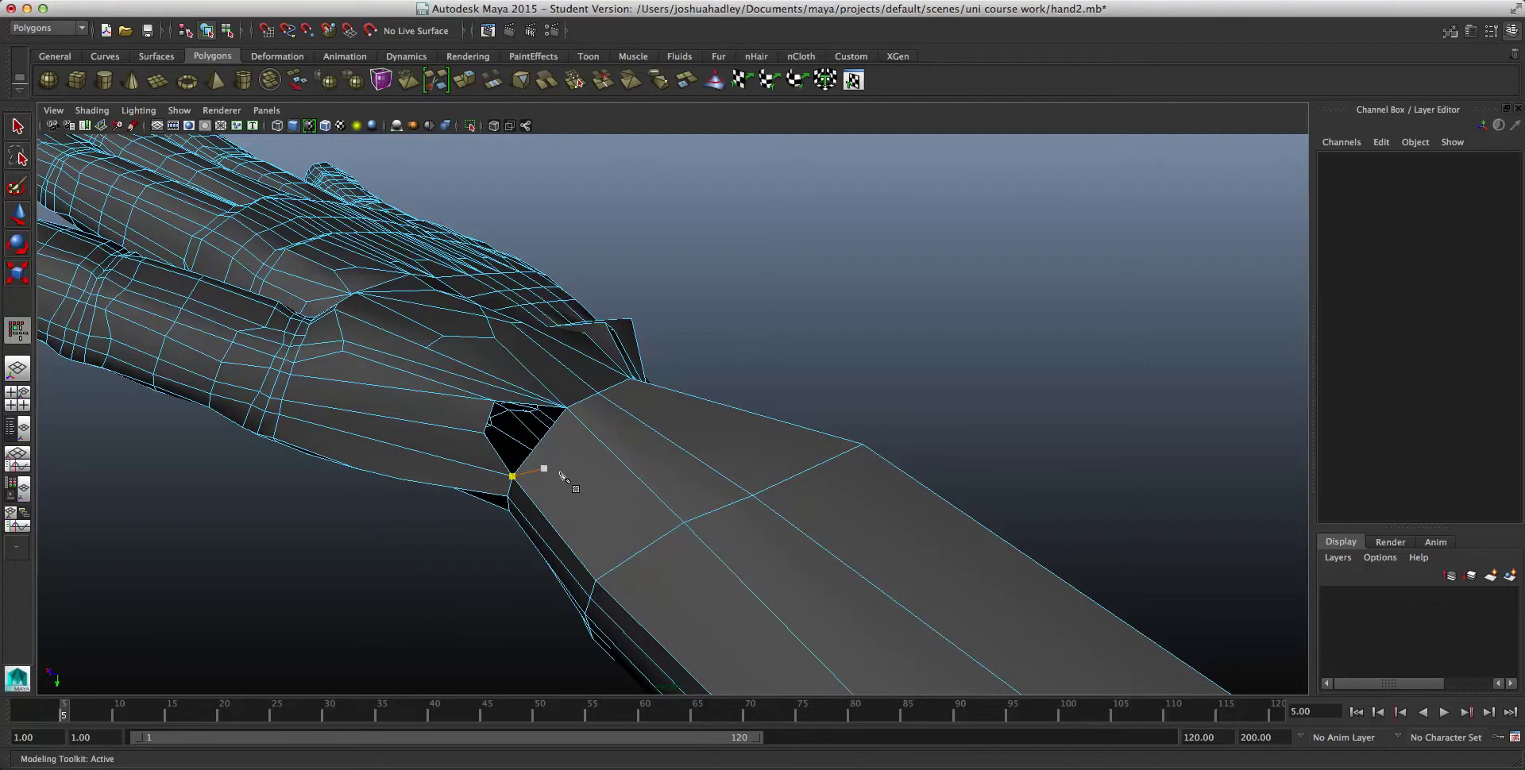
mouse_move(651, 530)
alt+mouse_down()
mouse_move(681, 538)
mouse_move(647, 504)
alt+mouse_up()
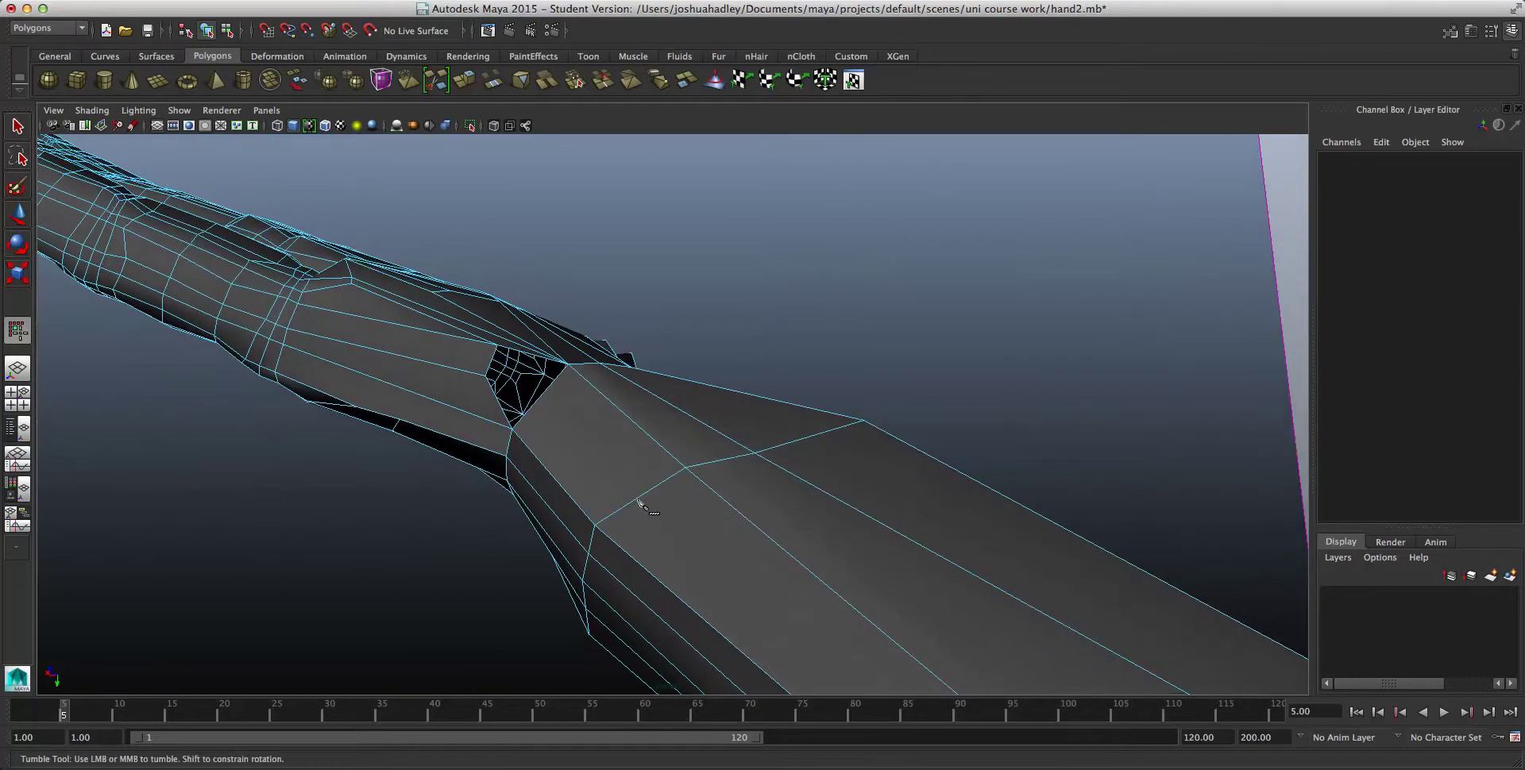
click(535, 403)
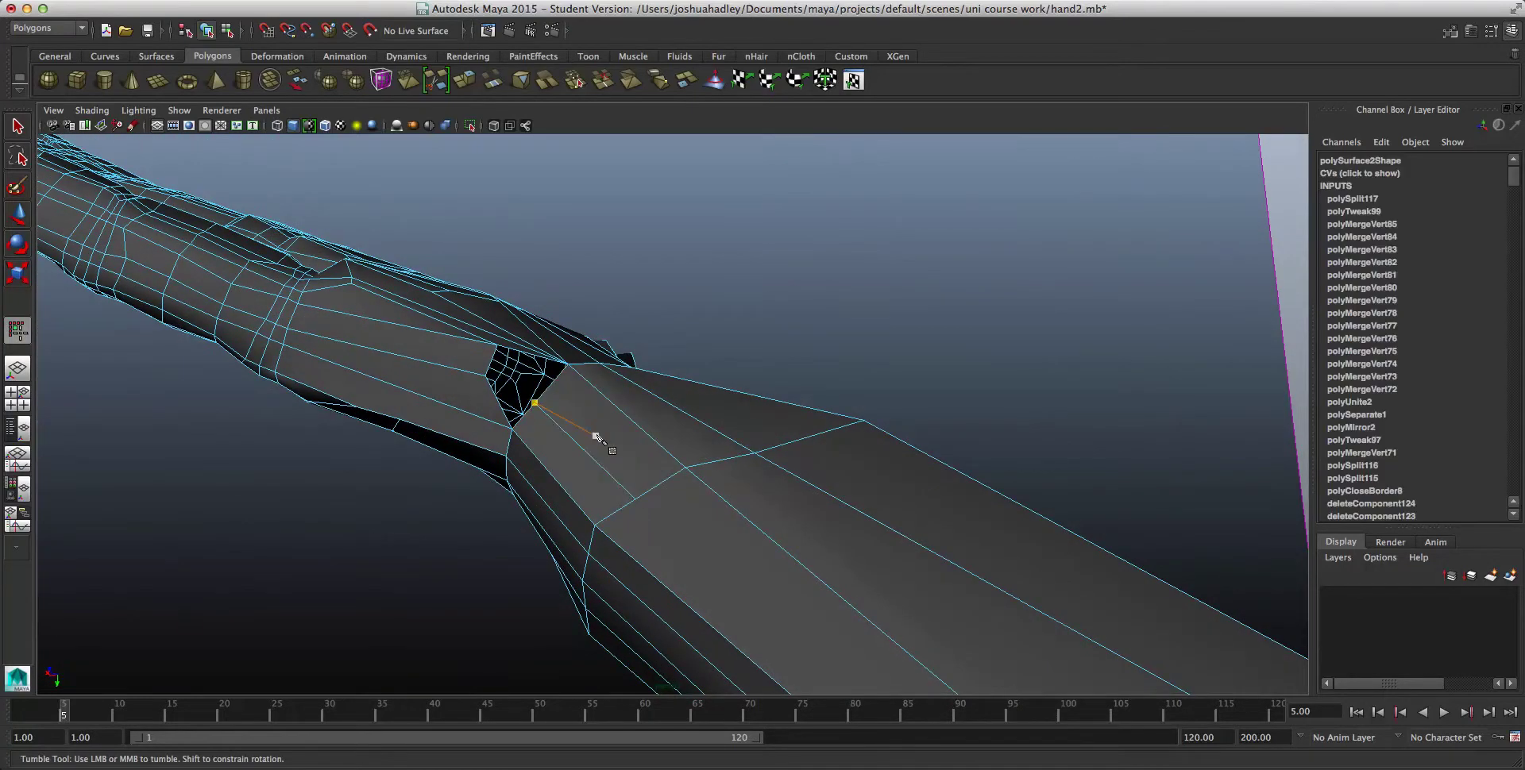
click(661, 483)
alt+drag(554, 389, 579, 406)
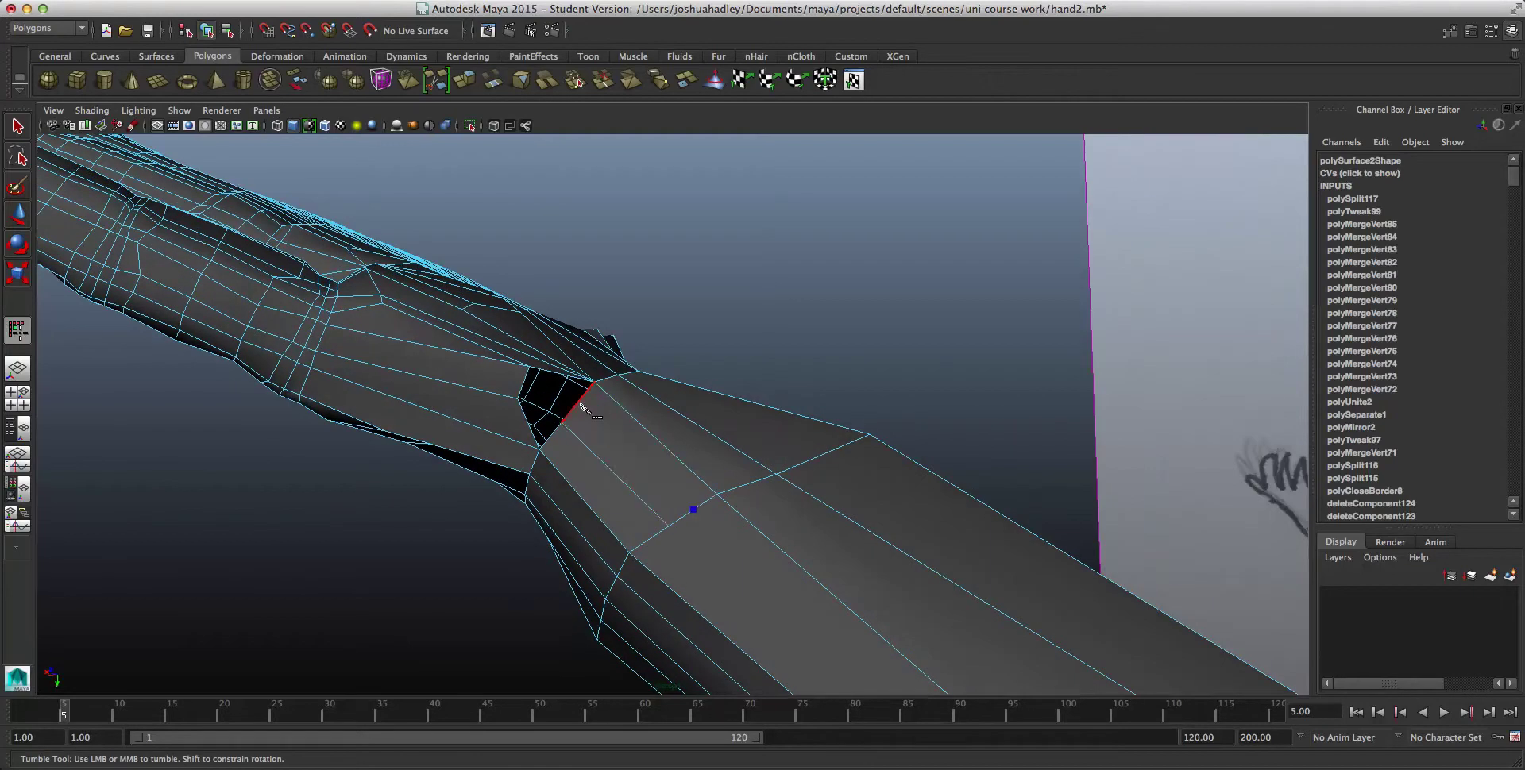
key(Return)
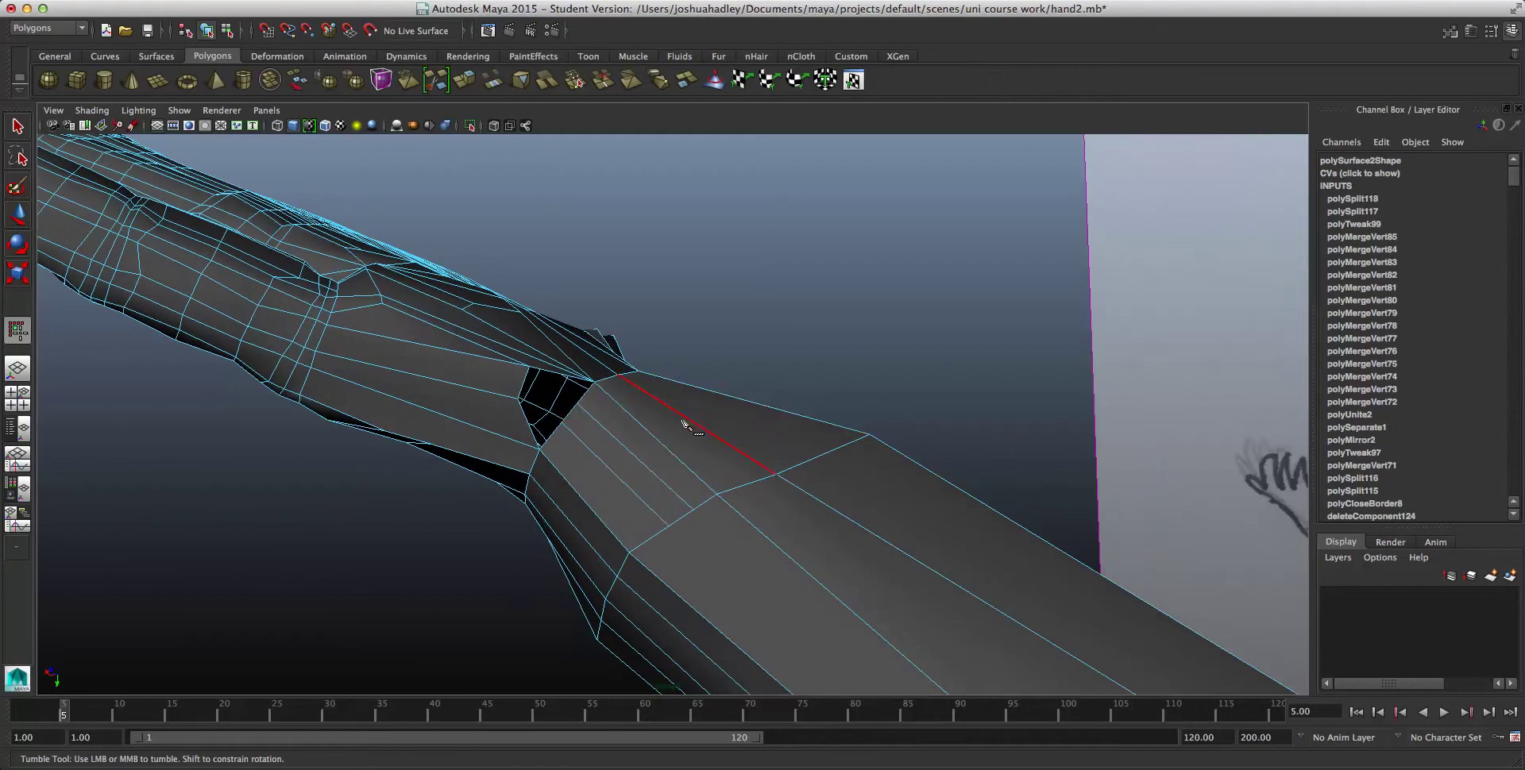
Step: Merge the new forearm-rim vertex nearest the closed seam with the hand vertex across the hole
right_click(679, 420)
right_drag(668, 390, 613, 421)
key(q)
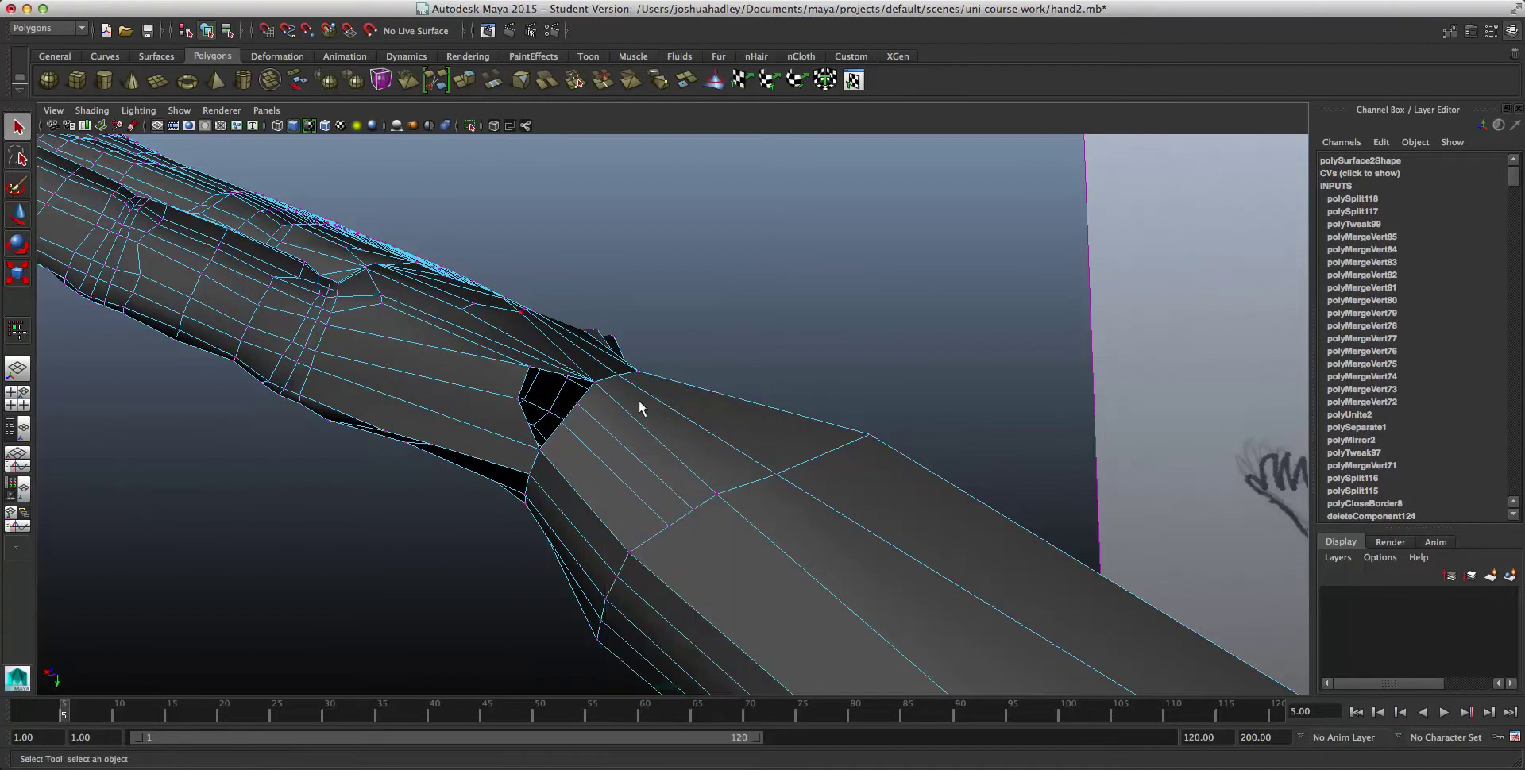
click(577, 407)
scroll(439, 334, up, 3)
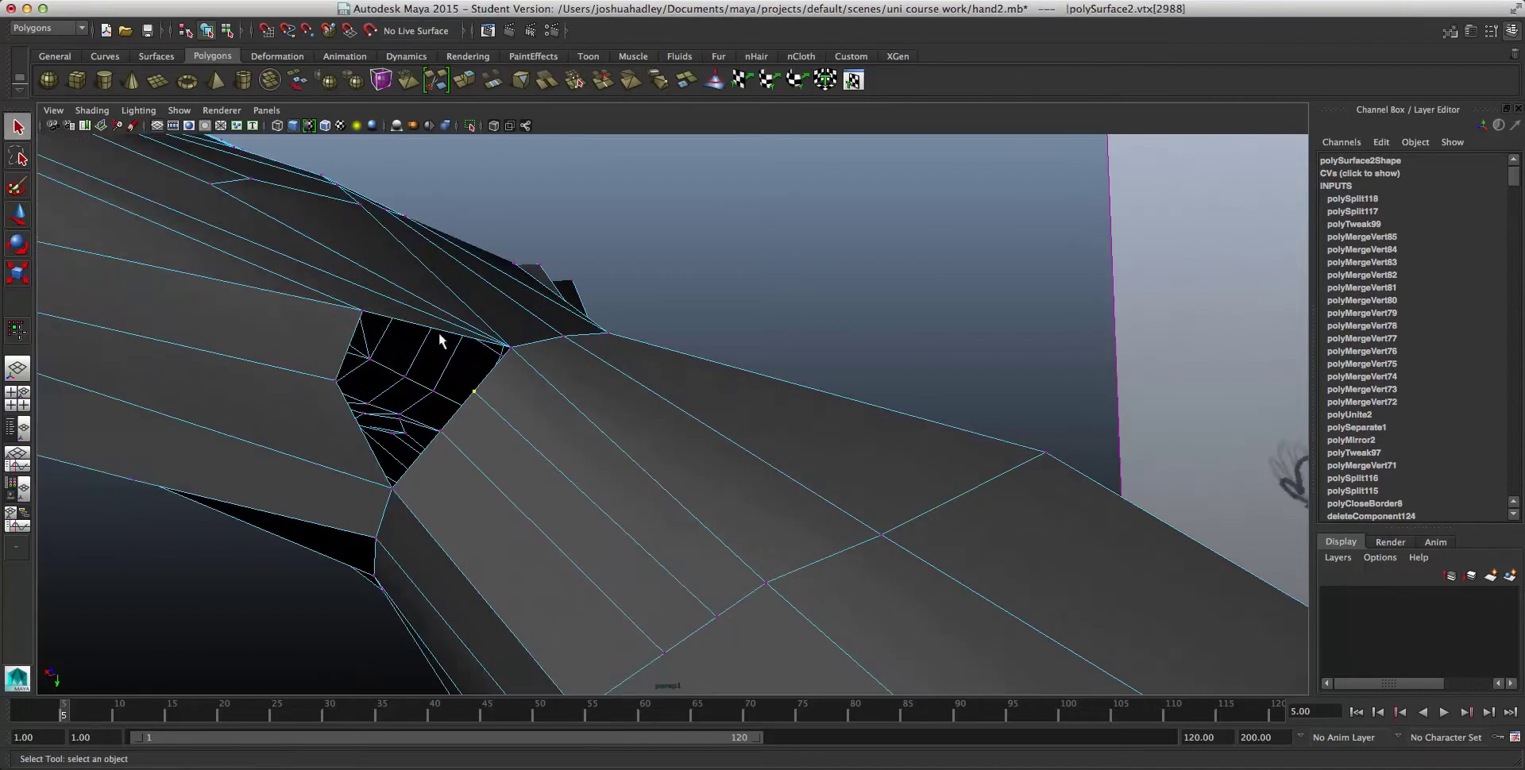
shift+click(361, 311)
click(570, 80)
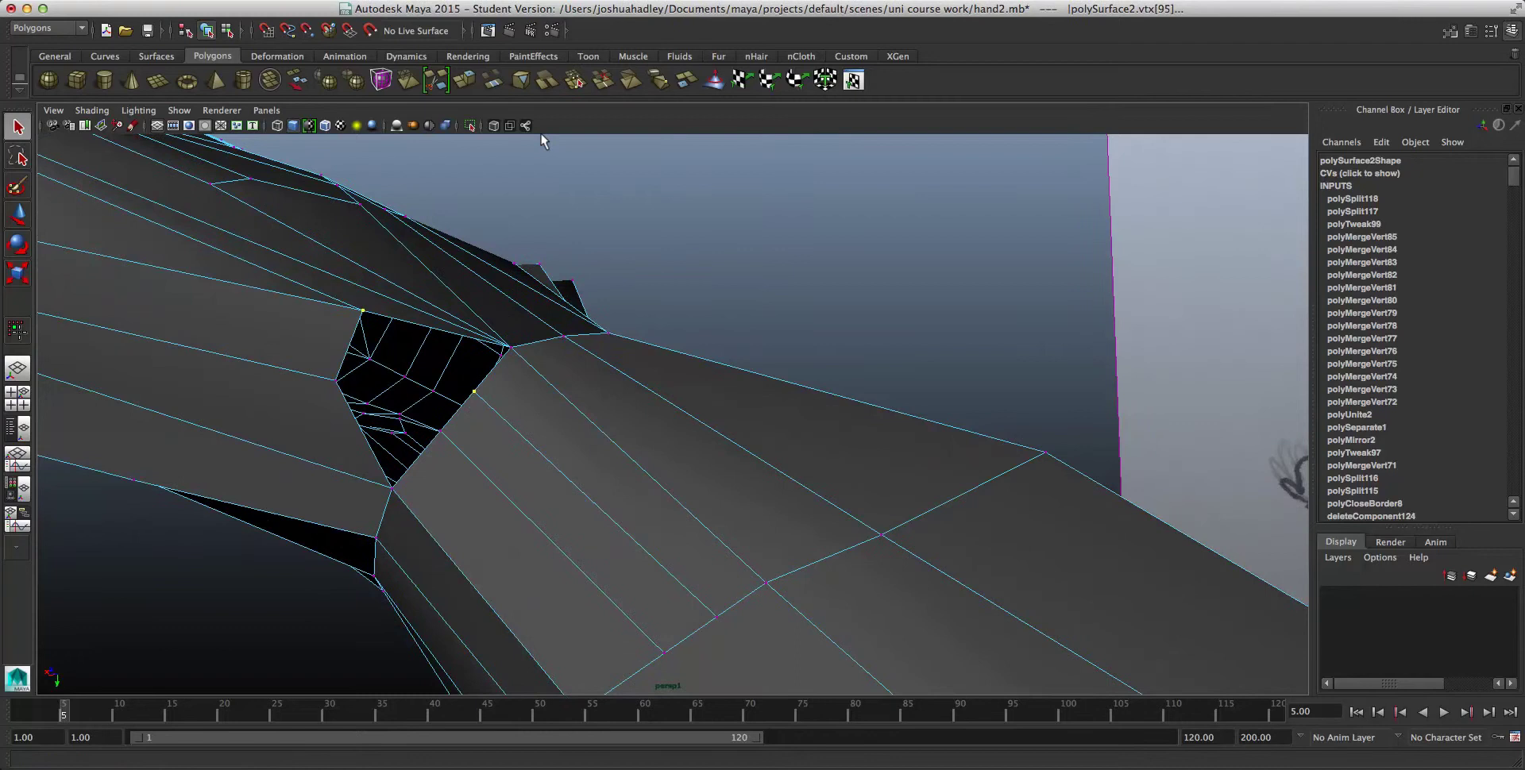
Step: Try to merge the second new forearm-rim vertex with the hand side of the hole, and undo that merge
shift+click(442, 431)
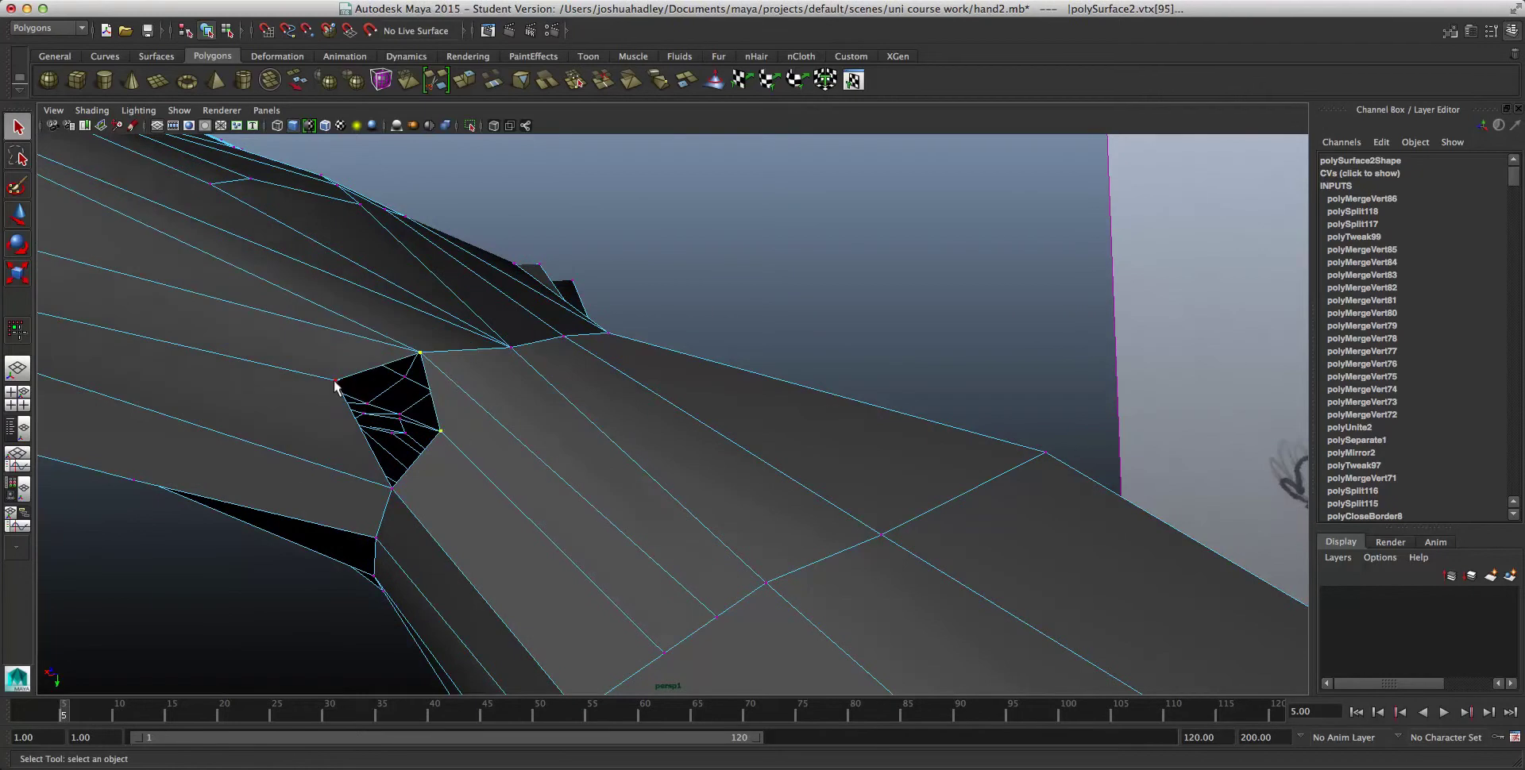
click(570, 80)
alt+drag(617, 392, 693, 440)
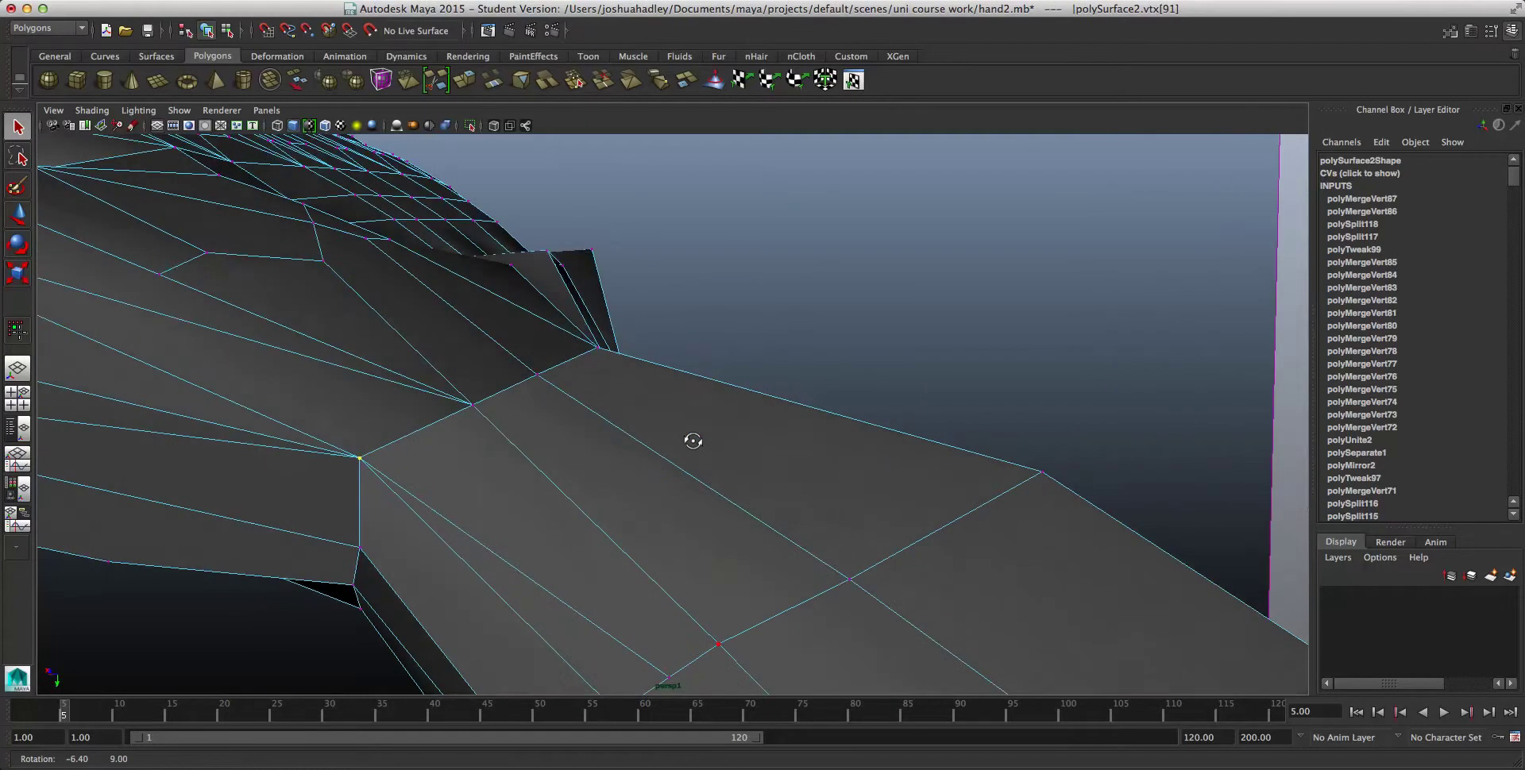
key(super+z)
key(super+z)
key(super+z)
key(super+z)
key(super+z)
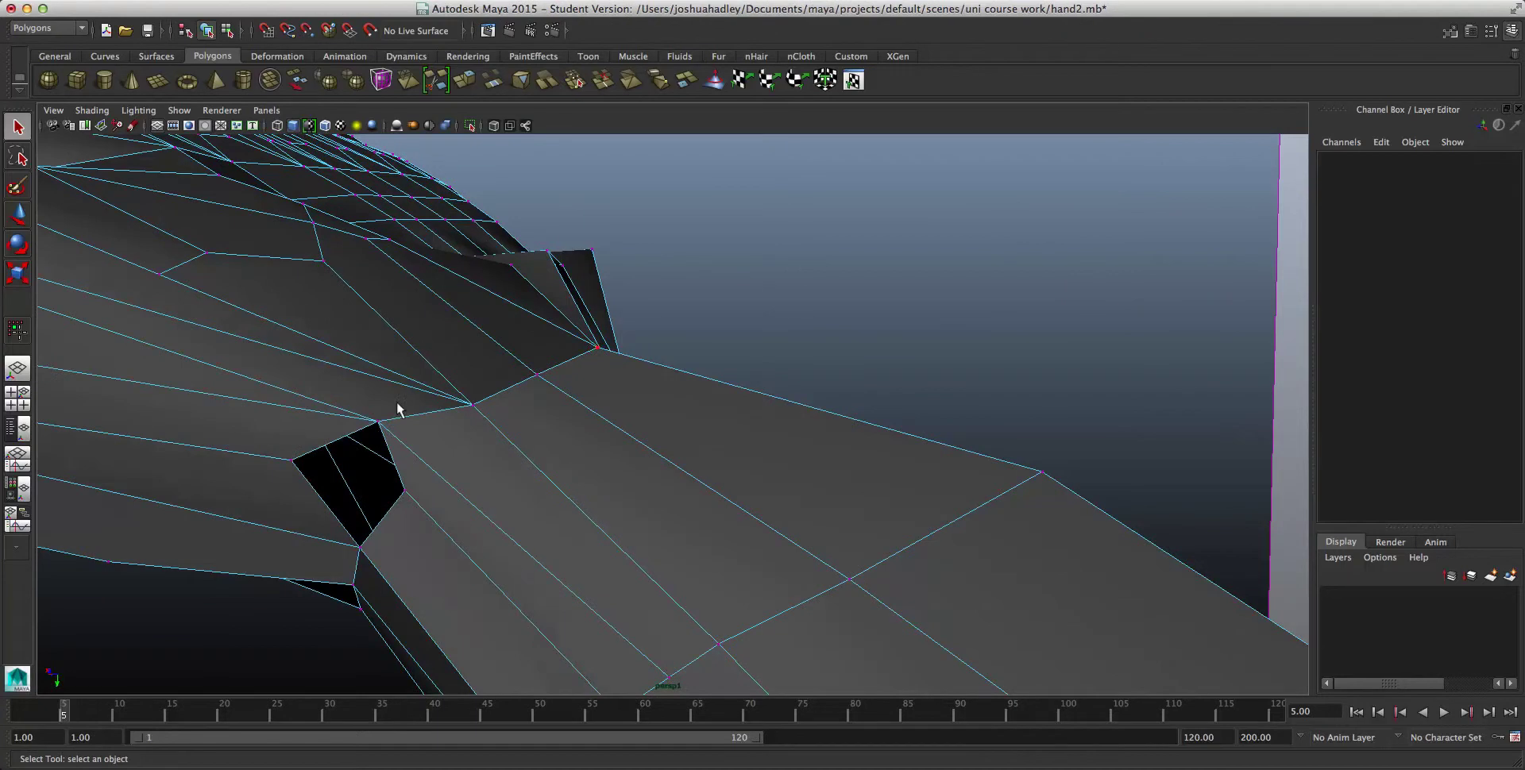
Step: Merge the second new forearm-rim vertex with only the hand vertex opposite it
click(405, 491)
shift+click(292, 462)
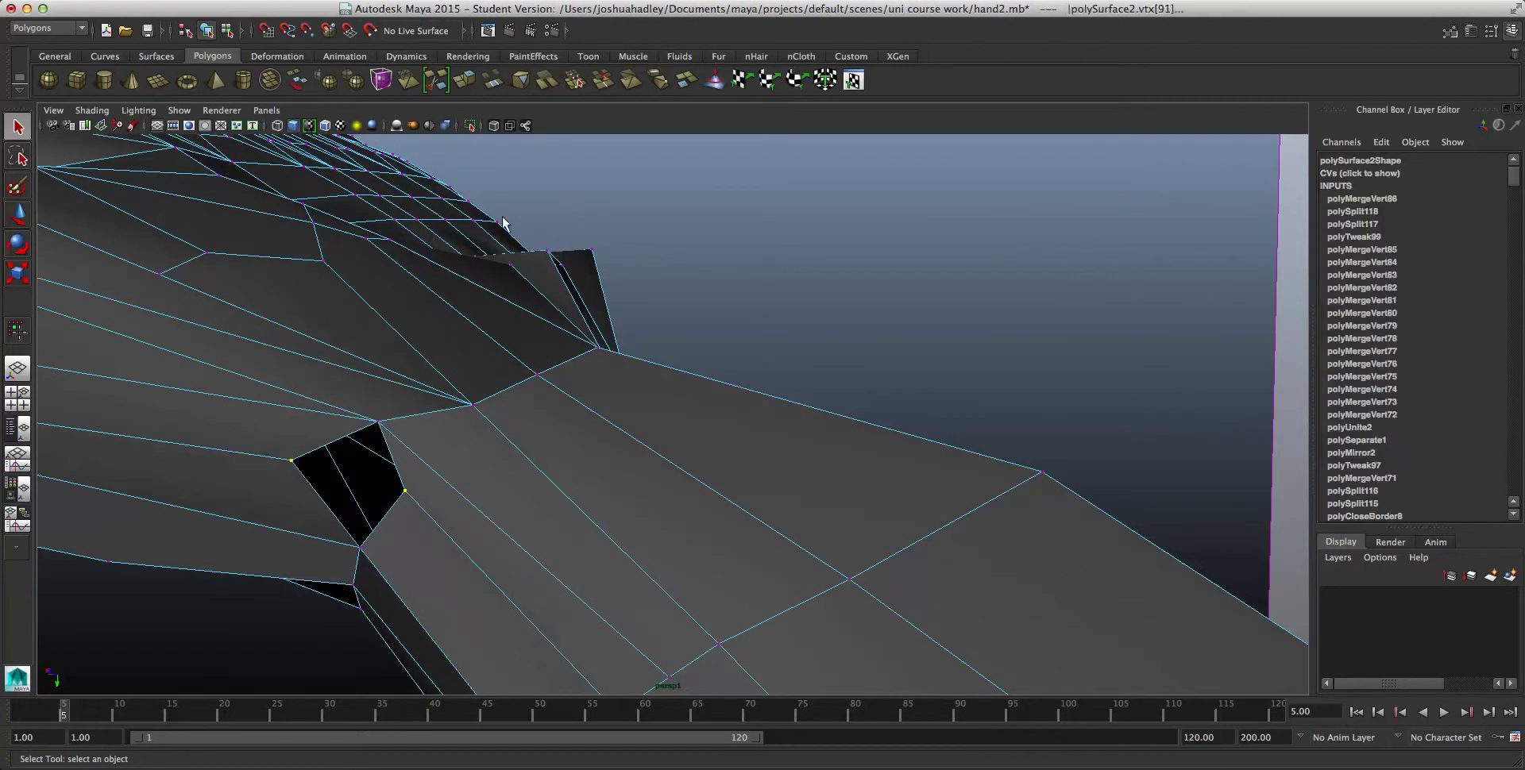
click(572, 84)
click(840, 280)
Step: Cut a lengthwise edge through the forearm face below the first triangular wrist gap, from the rim to the next edge loop
scroll(721, 544, down, 5)
alt+drag(721, 544, 666, 548)
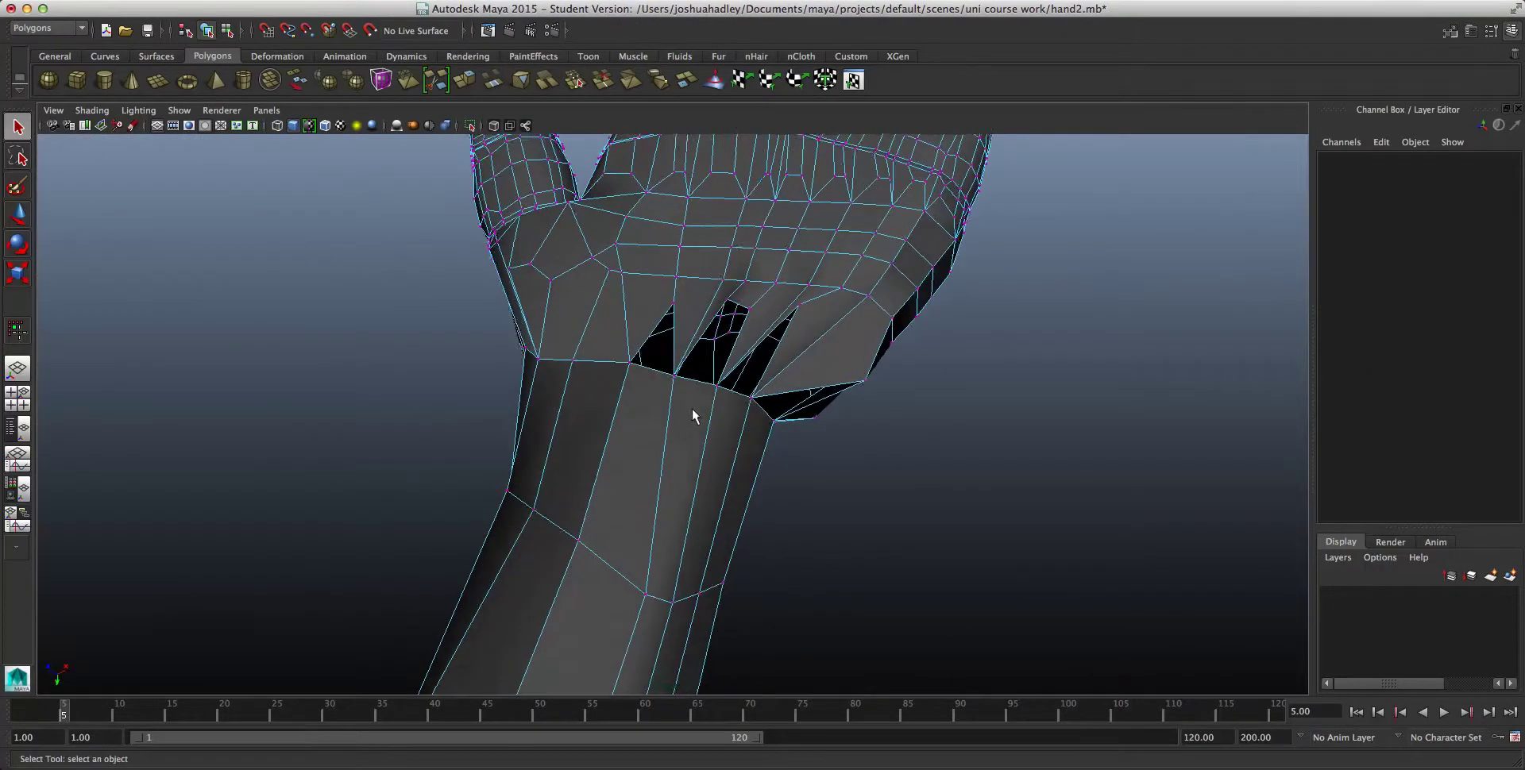
scroll(692, 408, up, 3)
alt+middle_drag(686, 431, 658, 509)
shift+right_drag(646, 501, 594, 505)
click(626, 425)
alt+drag(648, 476, 668, 429)
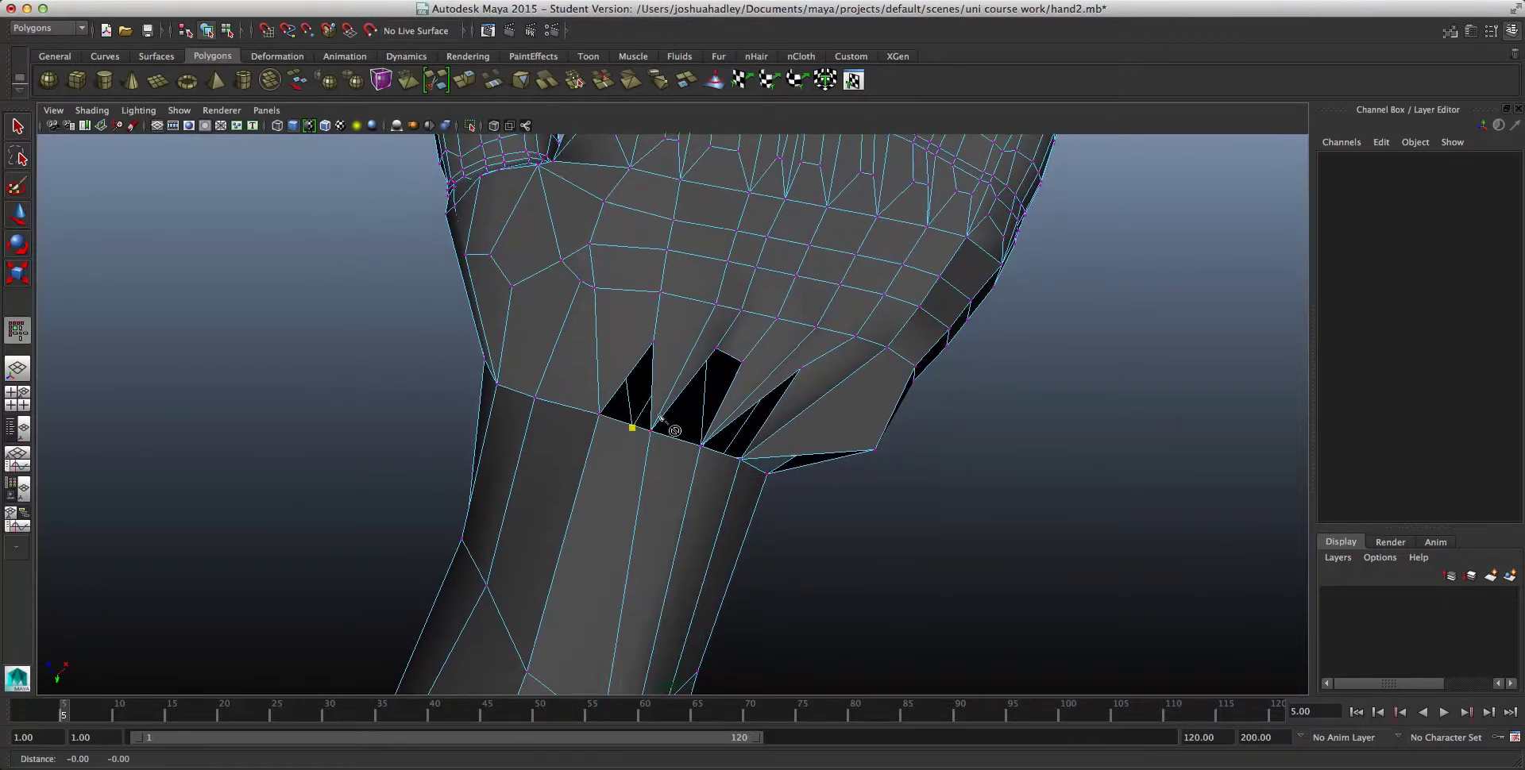
alt+middle_drag(668, 428, 689, 310)
alt+drag(596, 560, 786, 371)
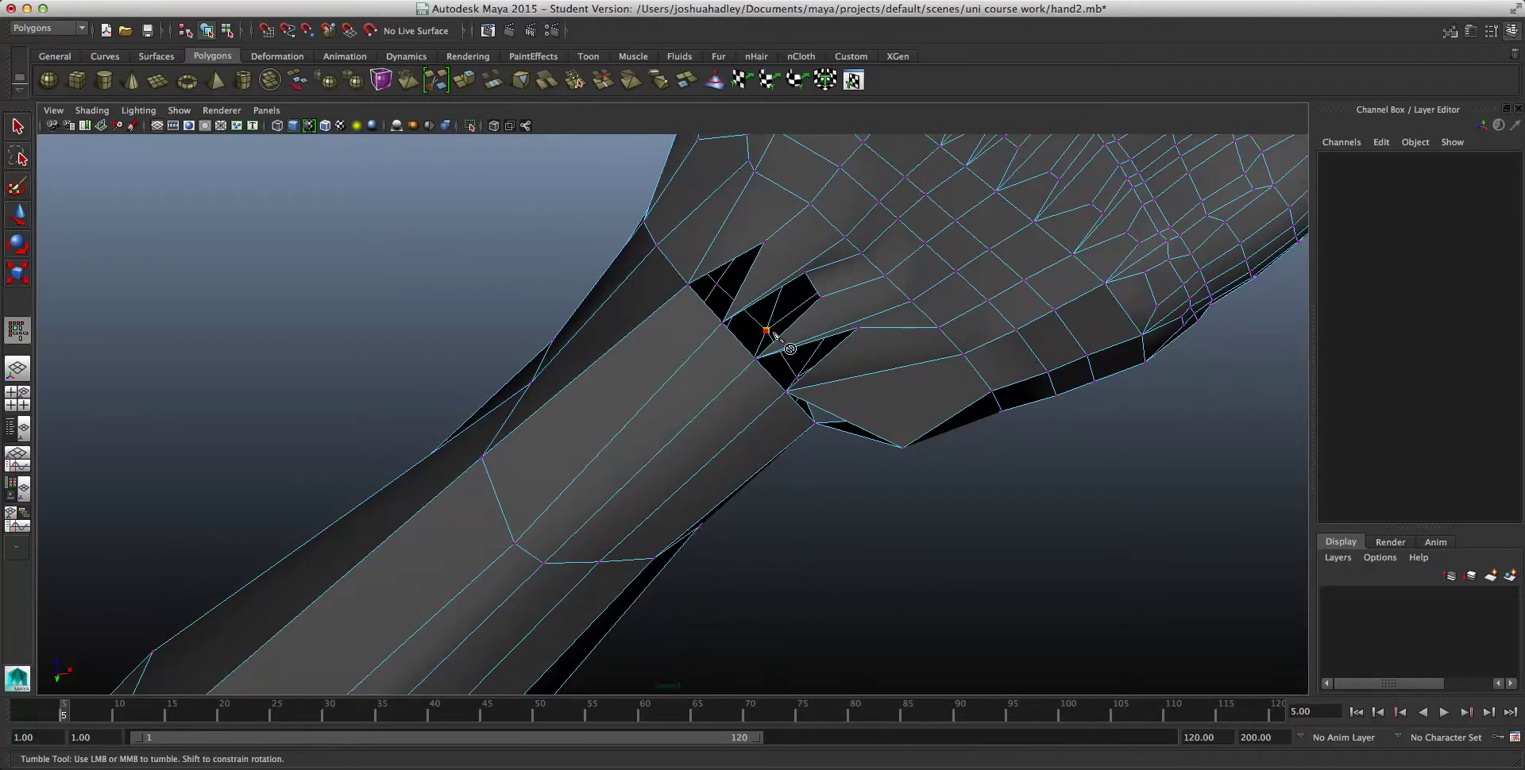
click(701, 300)
click(494, 494)
key(Return)
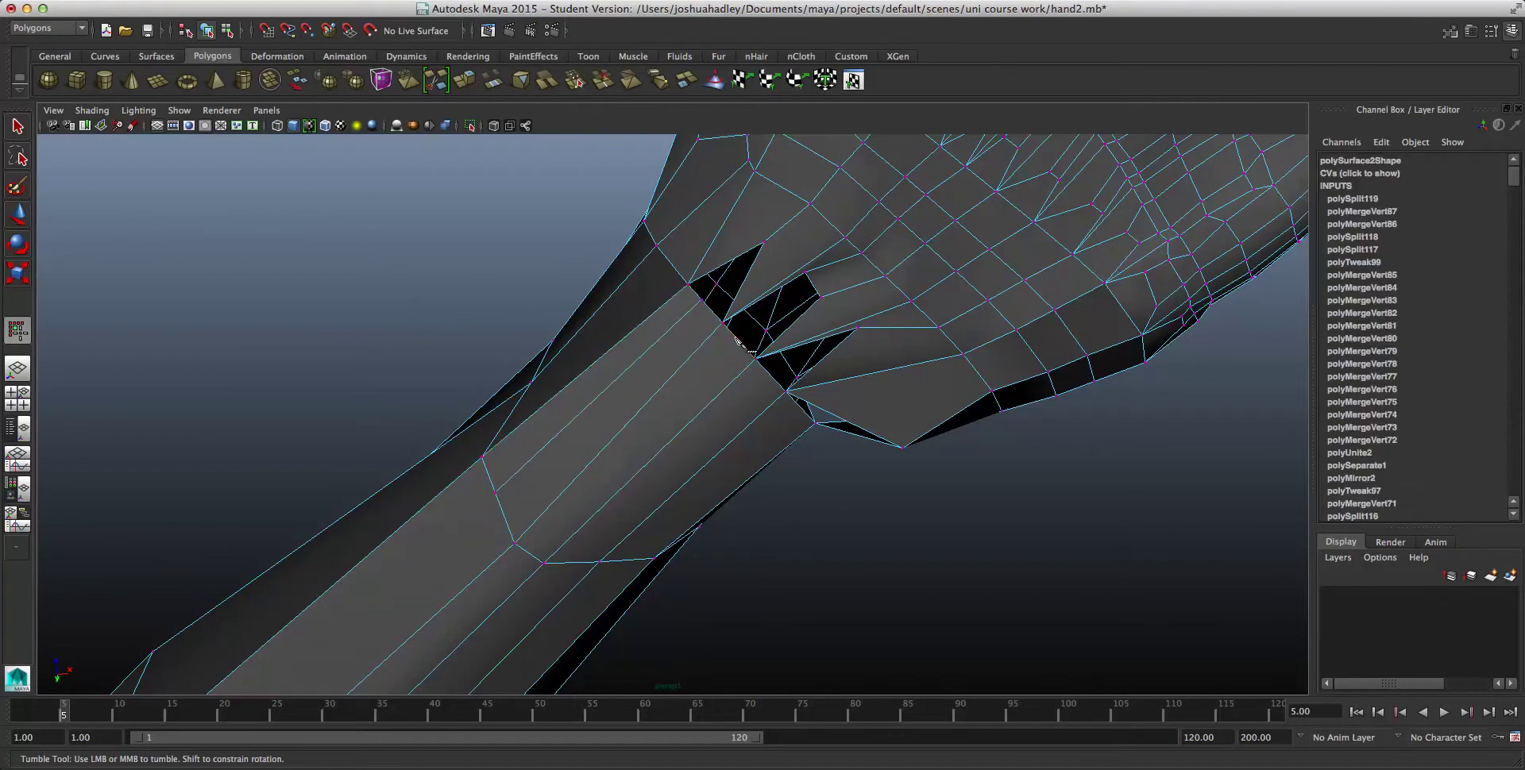
Step: Cut two closely spaced lengthwise edges through the forearm face below the middle wrist gap
click(735, 338)
click(529, 554)
key(Return)
click(743, 346)
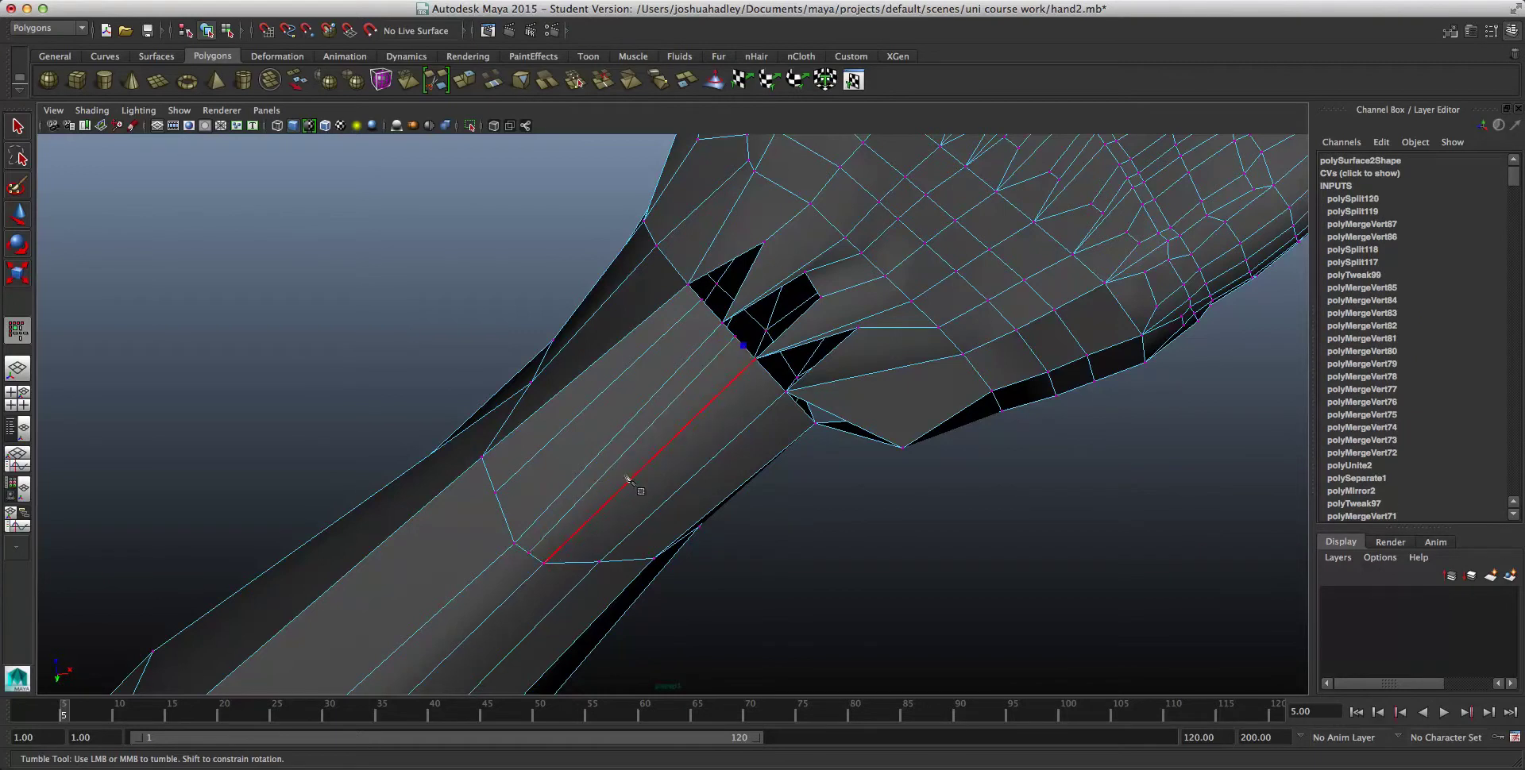
click(534, 558)
key(Return)
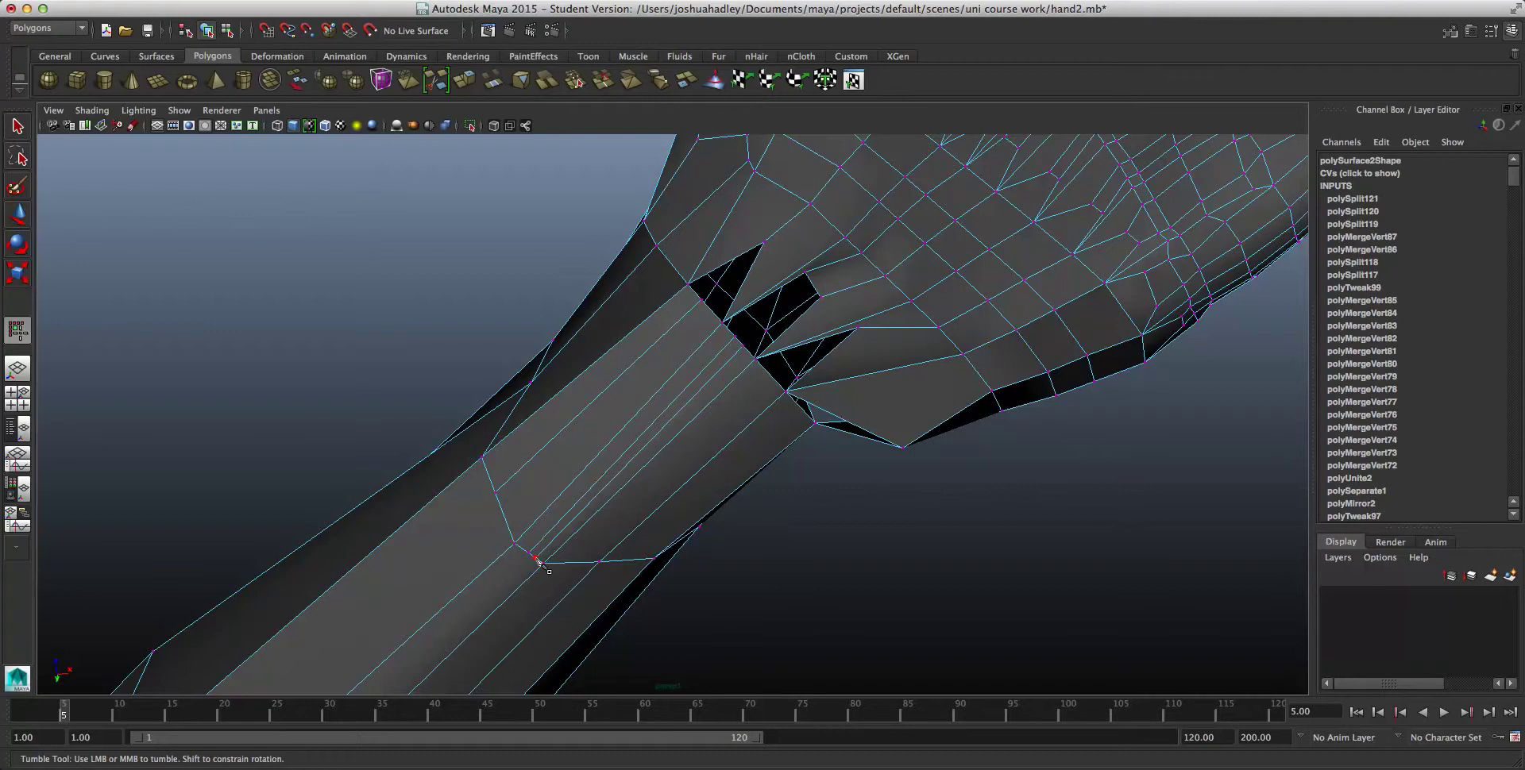
Step: Cut one lengthwise edge through each of the next two forearm faces toward the outer side of the wrist
alt+drag(681, 568, 658, 518)
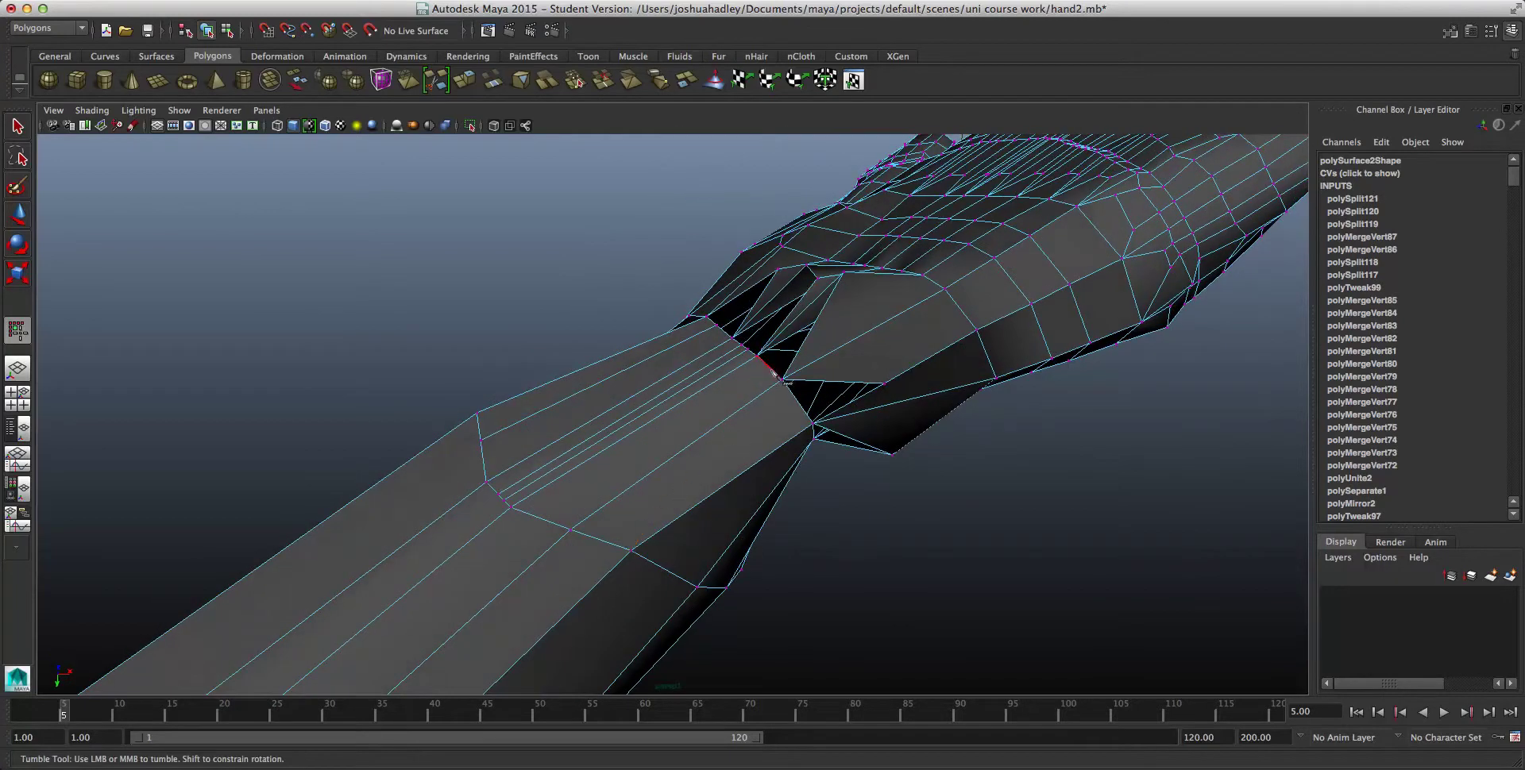
click(770, 369)
click(537, 518)
key(Return)
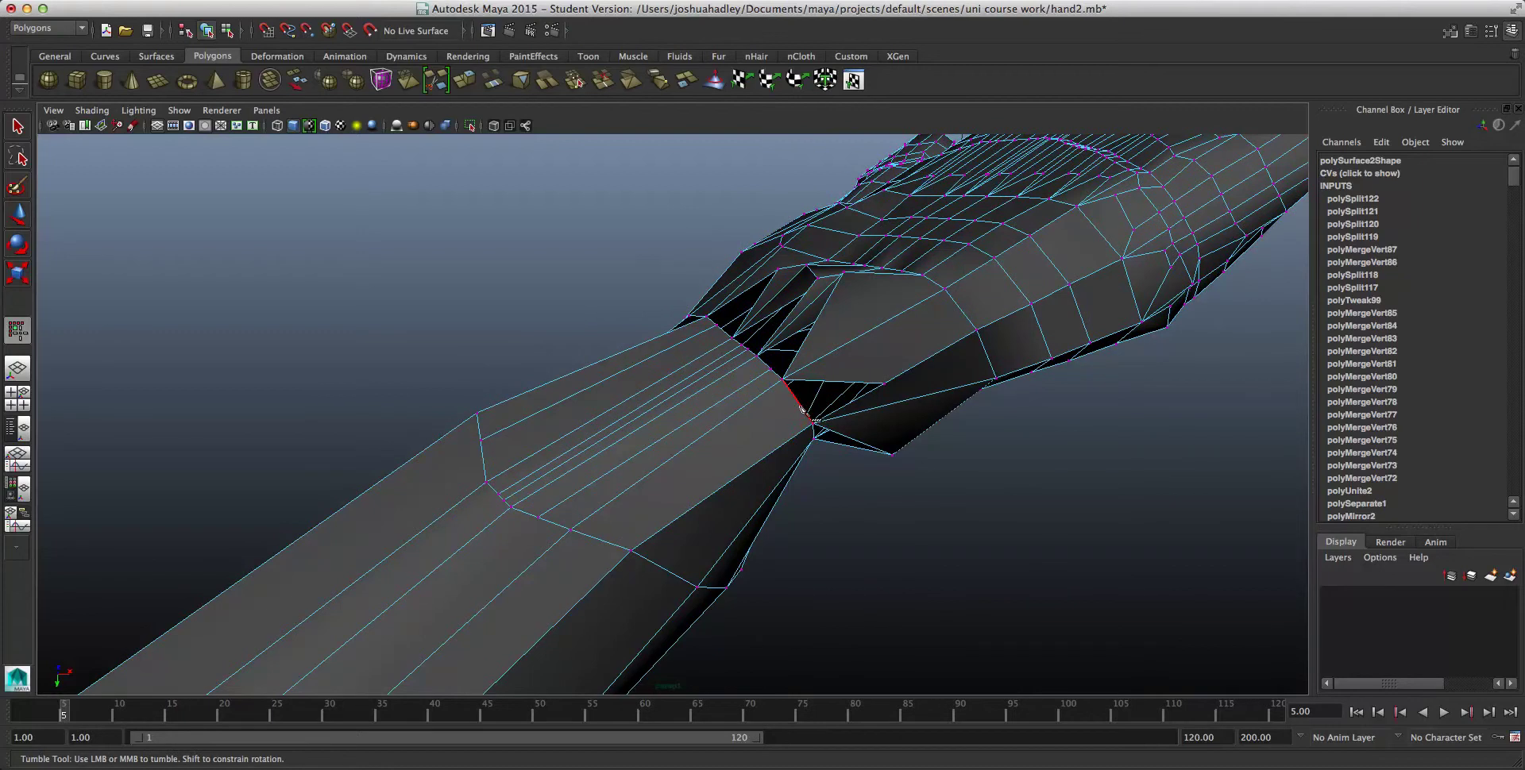
click(800, 406)
click(606, 543)
key(Return)
Step: Merge the hand vertex at the tip of the first triangular gap with the new forearm-rim vertex below it
alt+drag(559, 531, 644, 555)
right_drag(664, 455, 635, 453)
click(17, 127)
alt+middle_drag(569, 328, 497, 449)
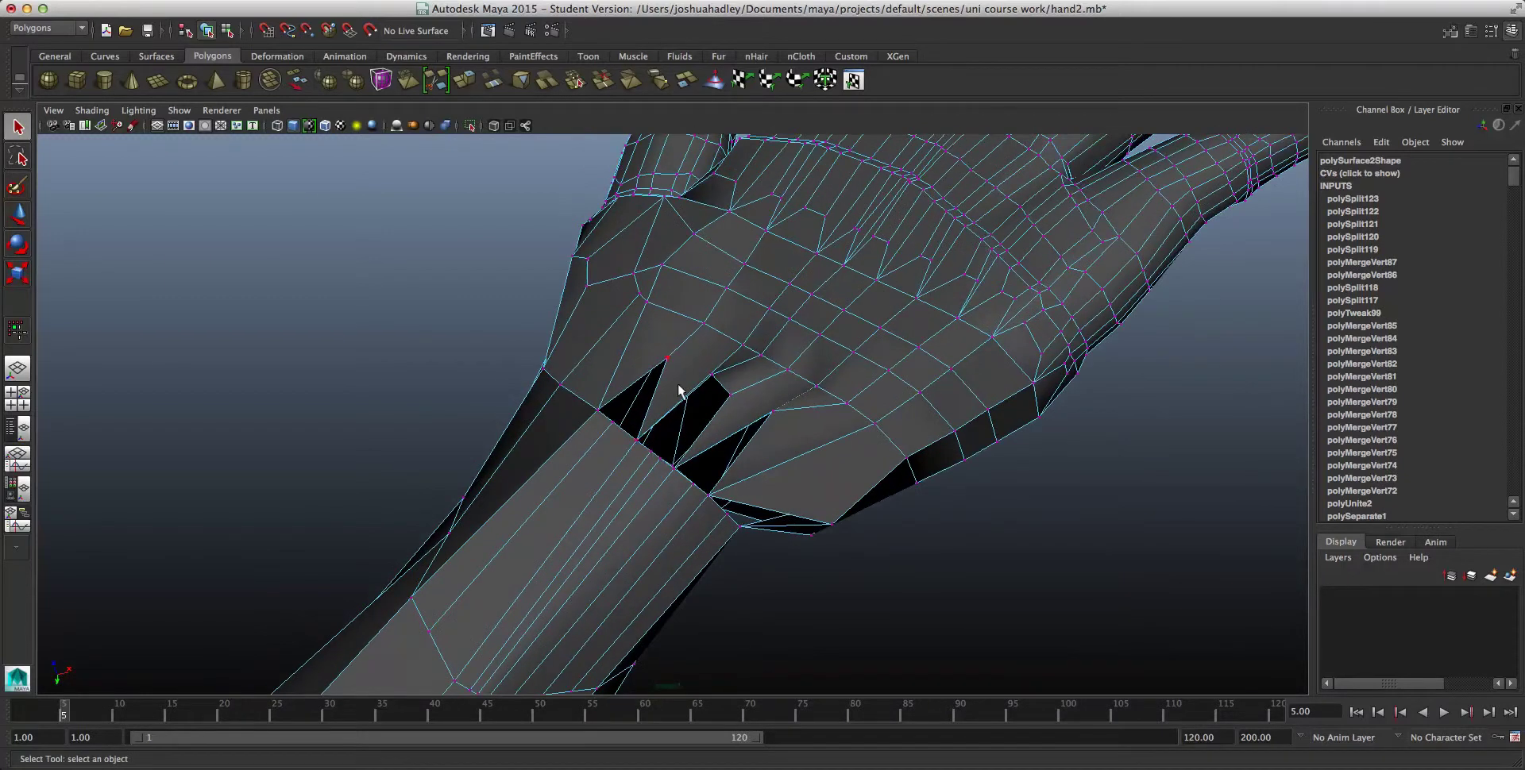
click(669, 362)
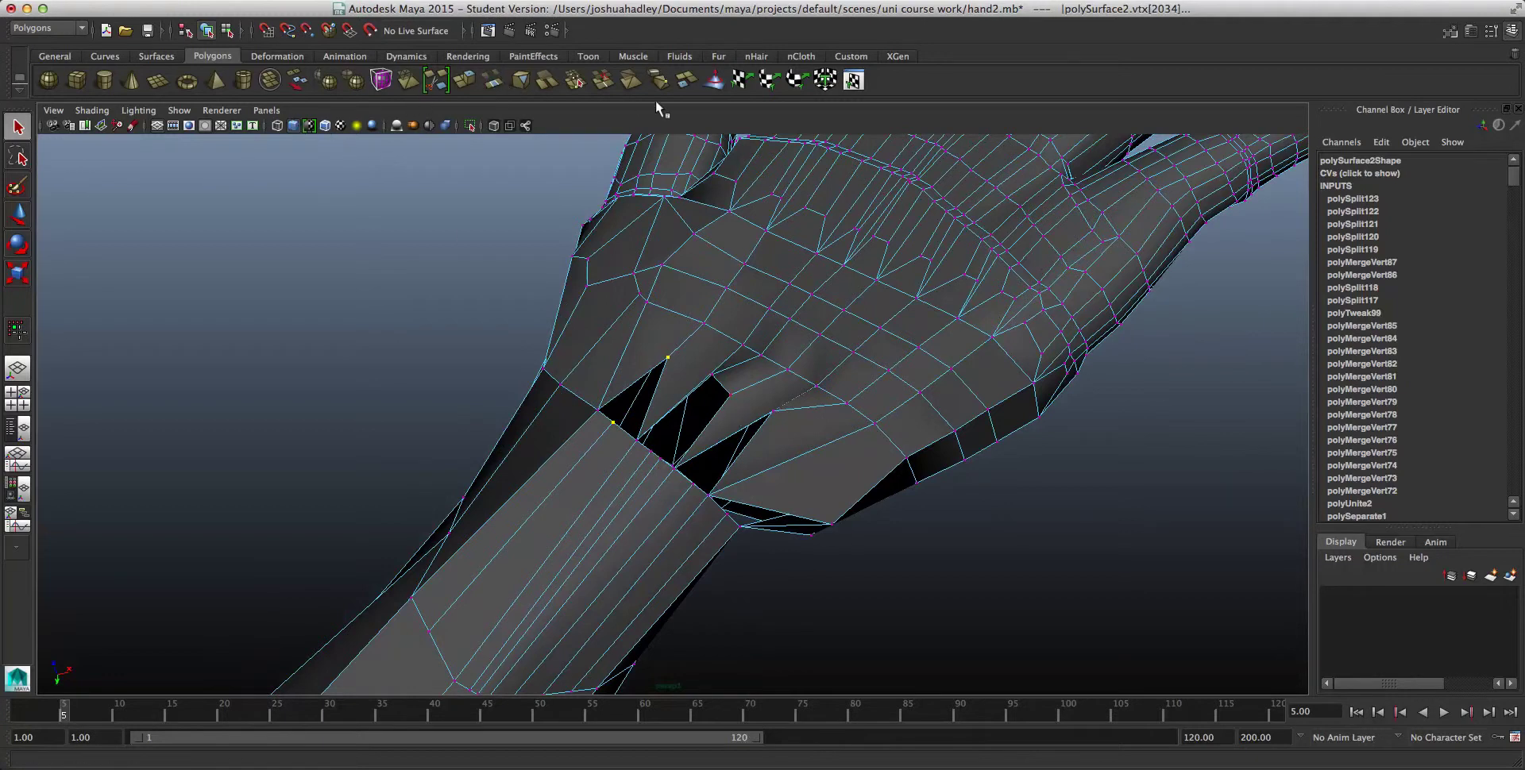
click(575, 79)
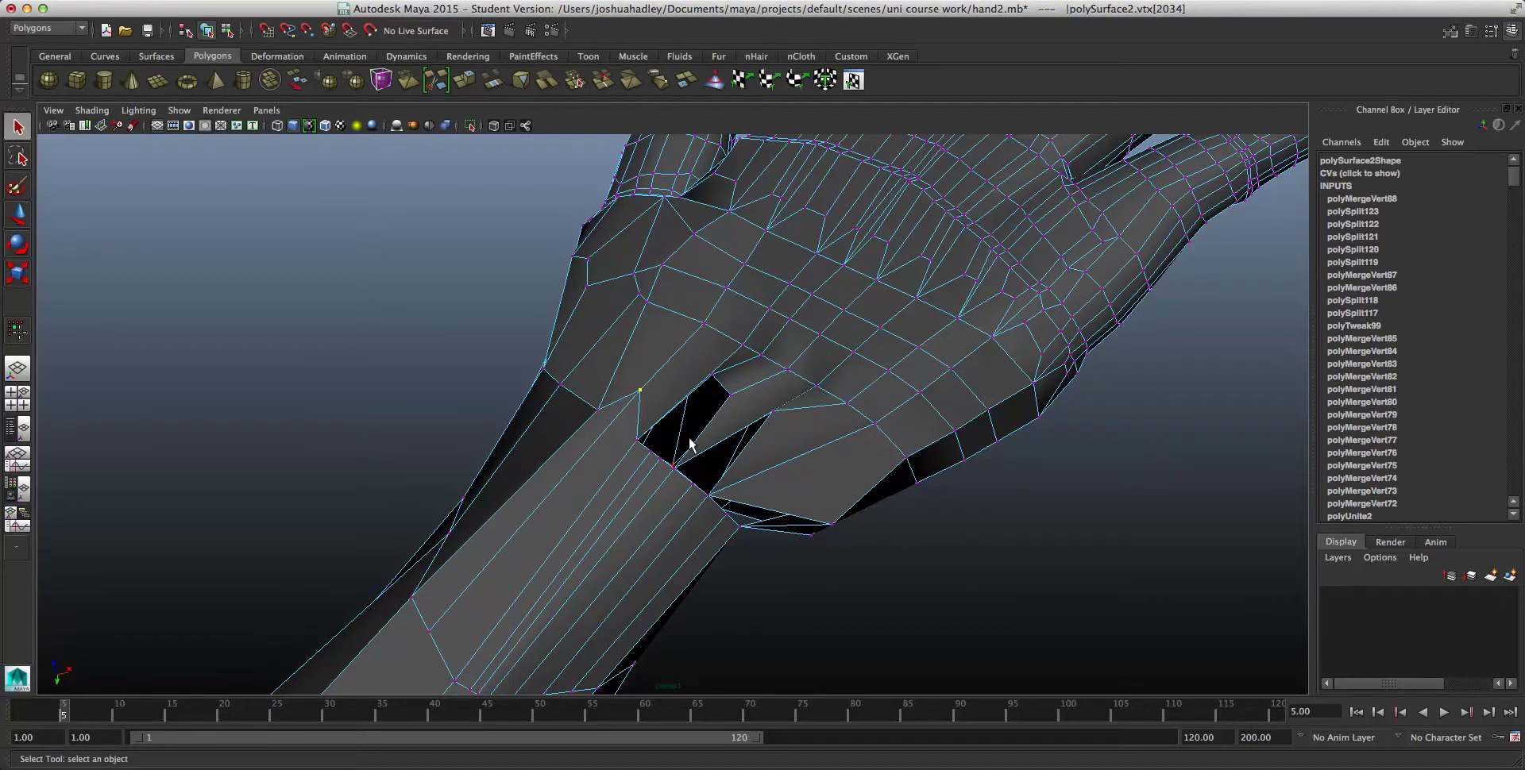
Step: Merge the nearer hand vertex of the middle wrist gap with the first new forearm-rim vertex below it
mouse_move(719, 374)
alt+mouse_down()
mouse_move(755, 385)
mouse_move(719, 375)
alt+mouse_up()
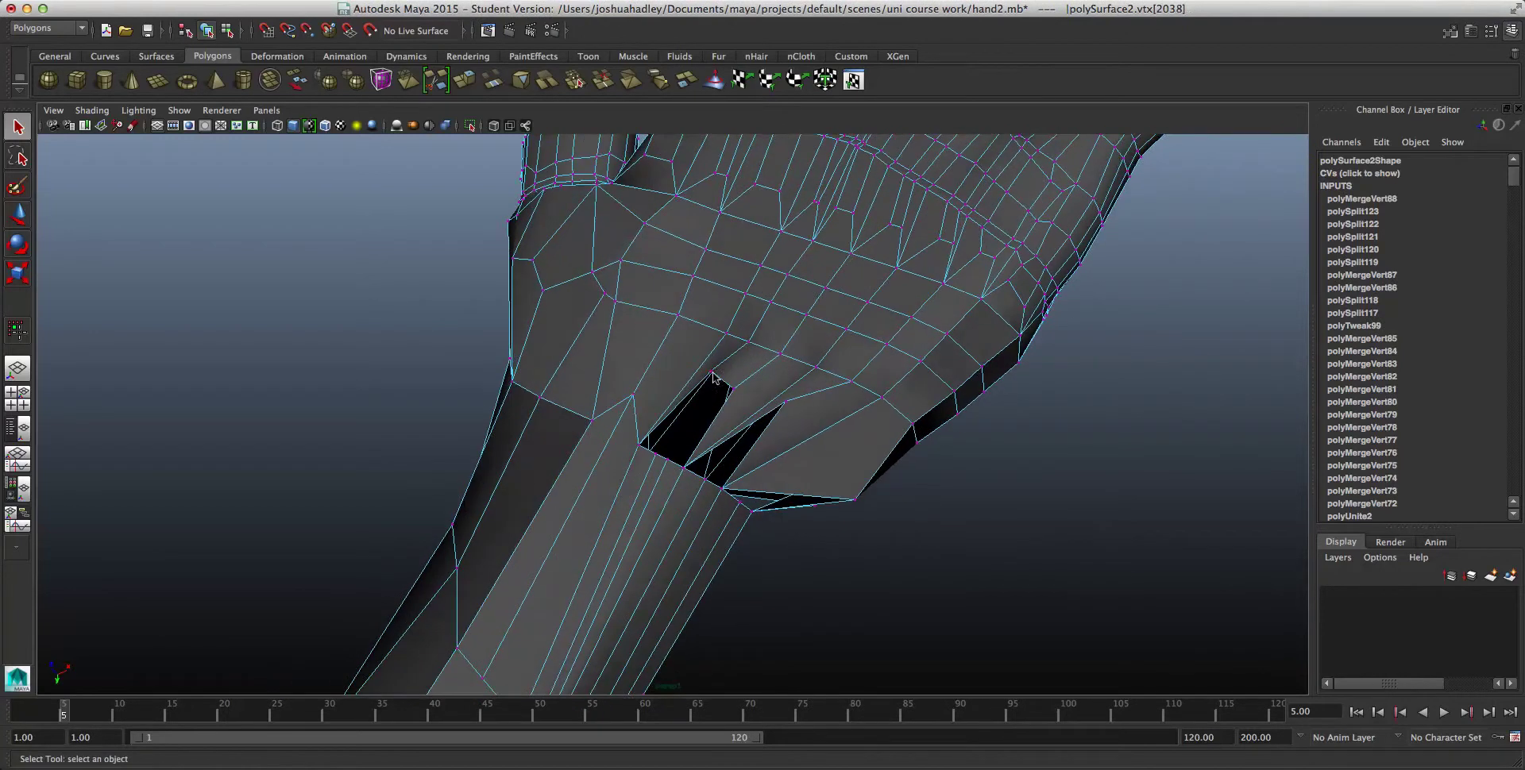
shift+click(709, 372)
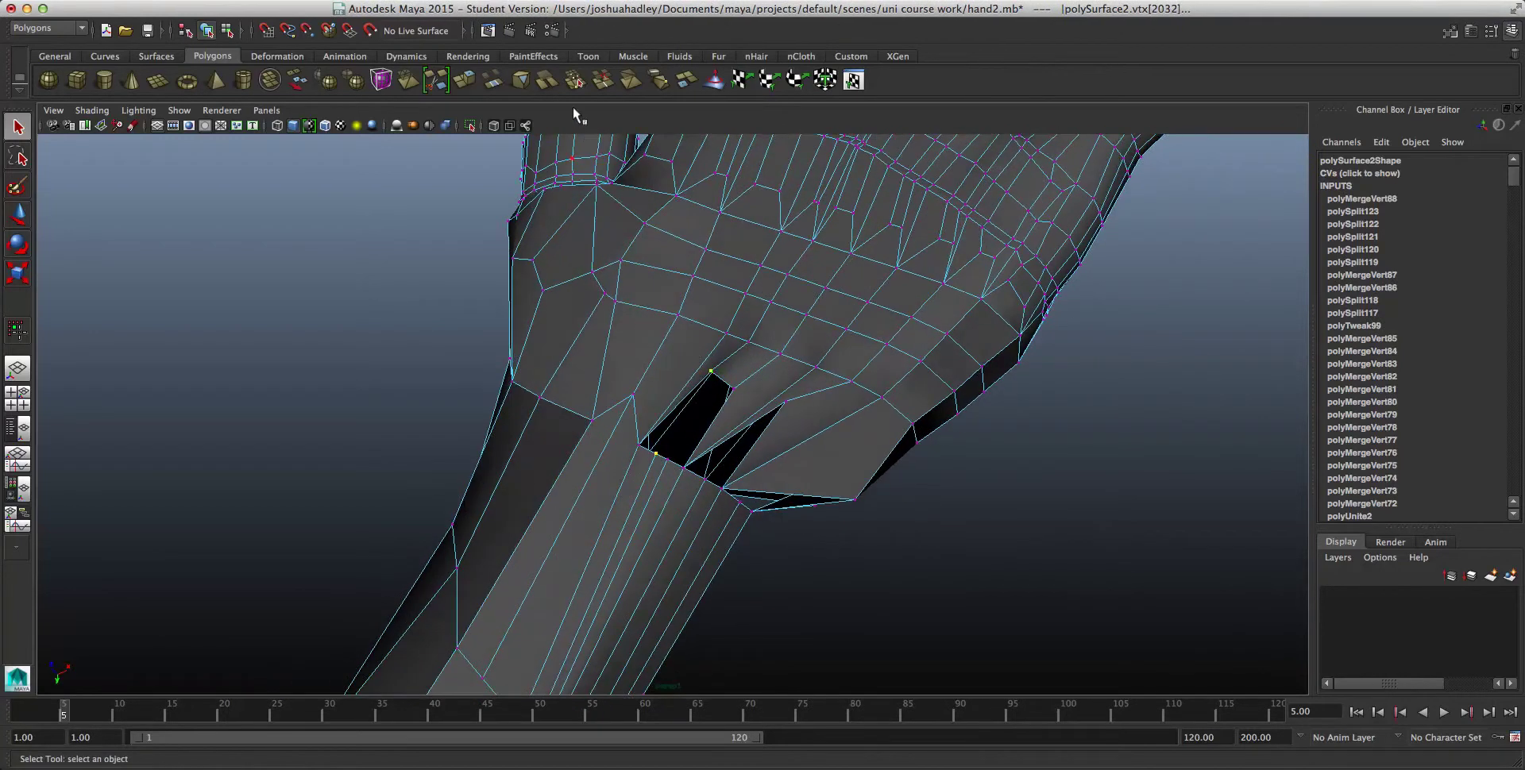
click(574, 79)
Step: Merge the farther hand vertex of the middle wrist gap with the second new forearm-rim vertex below it
shift+click(734, 388)
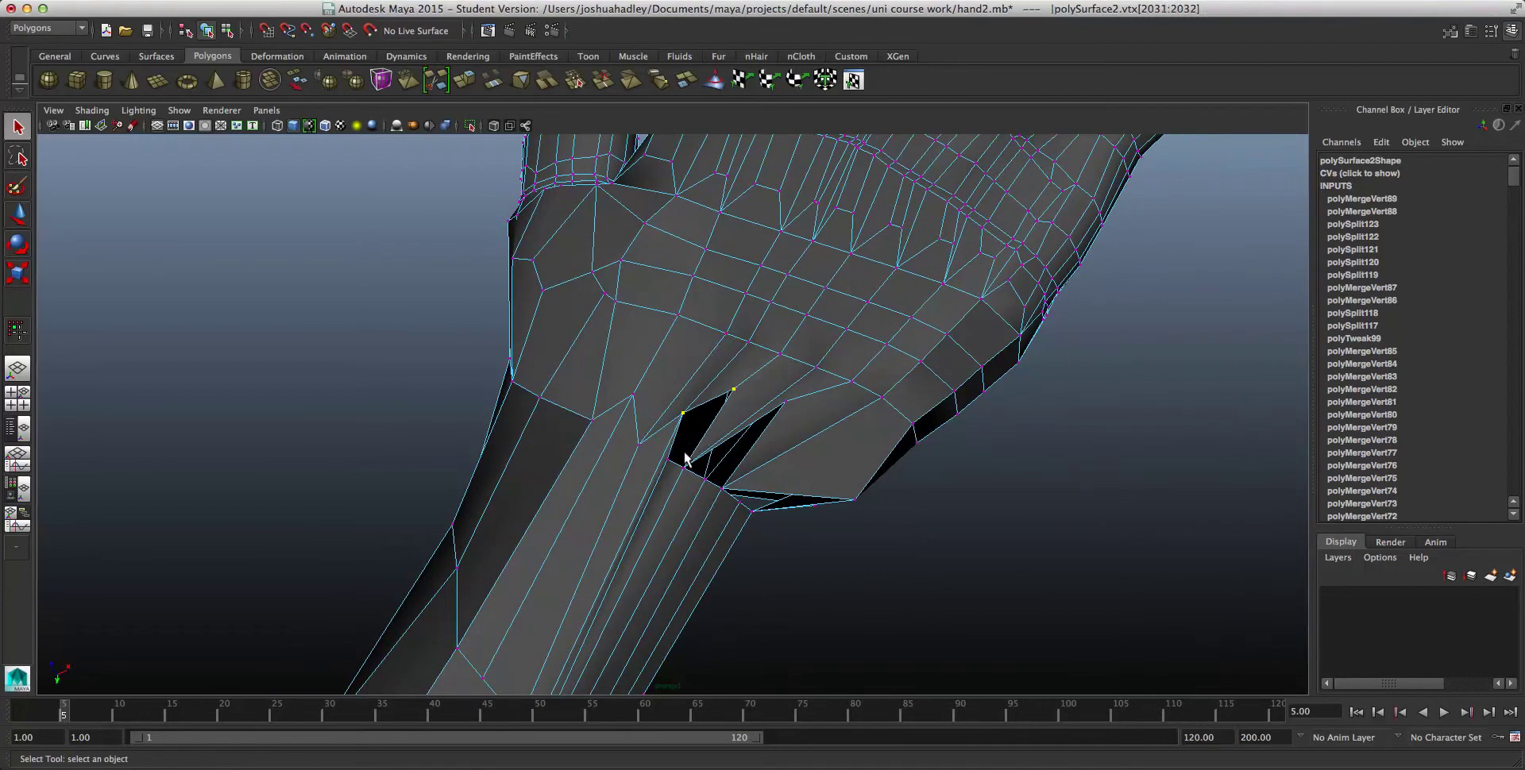
shift+click(668, 460)
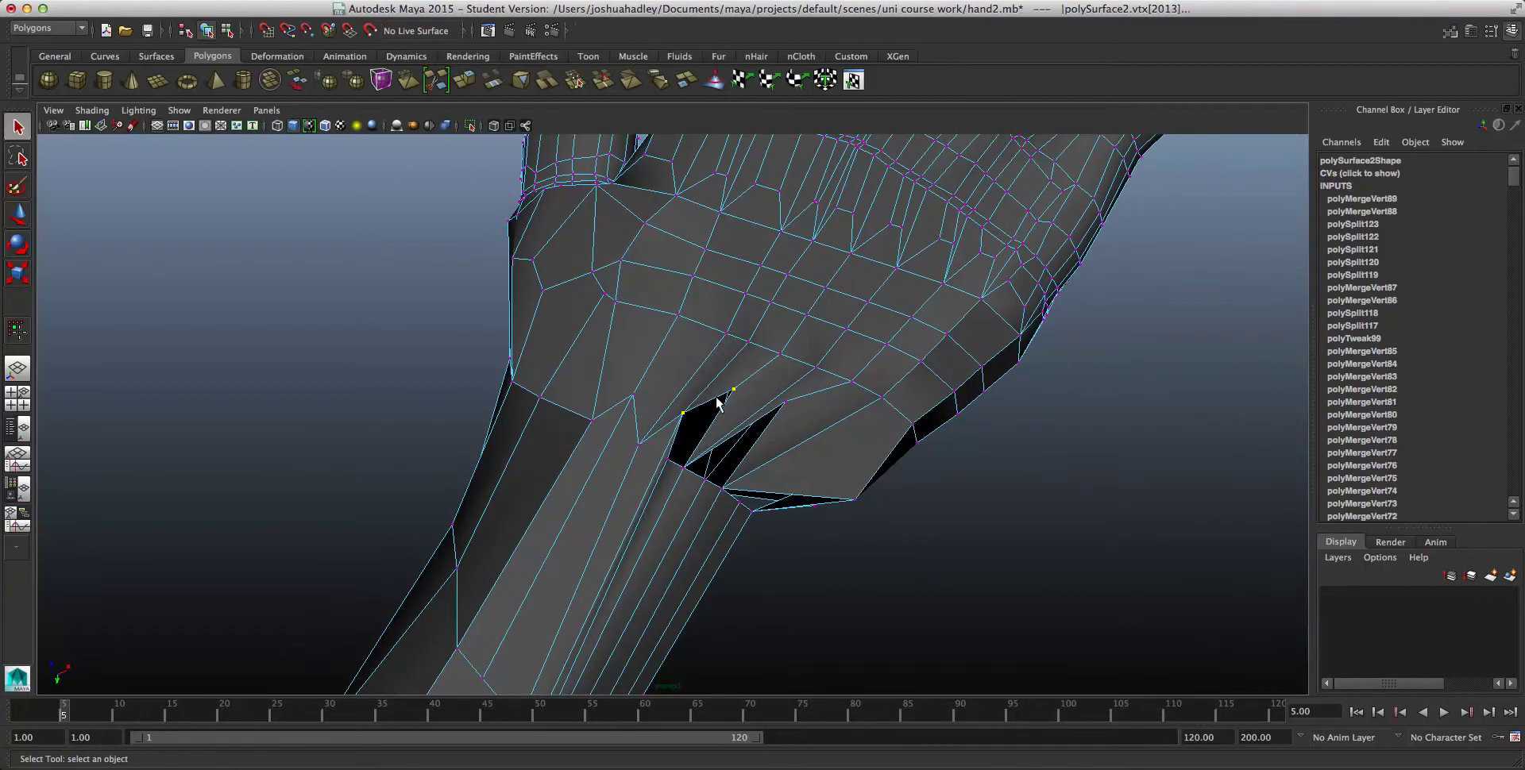
shift+click(668, 464)
shift+click(668, 461)
shift+click(670, 461)
alt+drag(984, 540, 712, 490)
shift+click(676, 413)
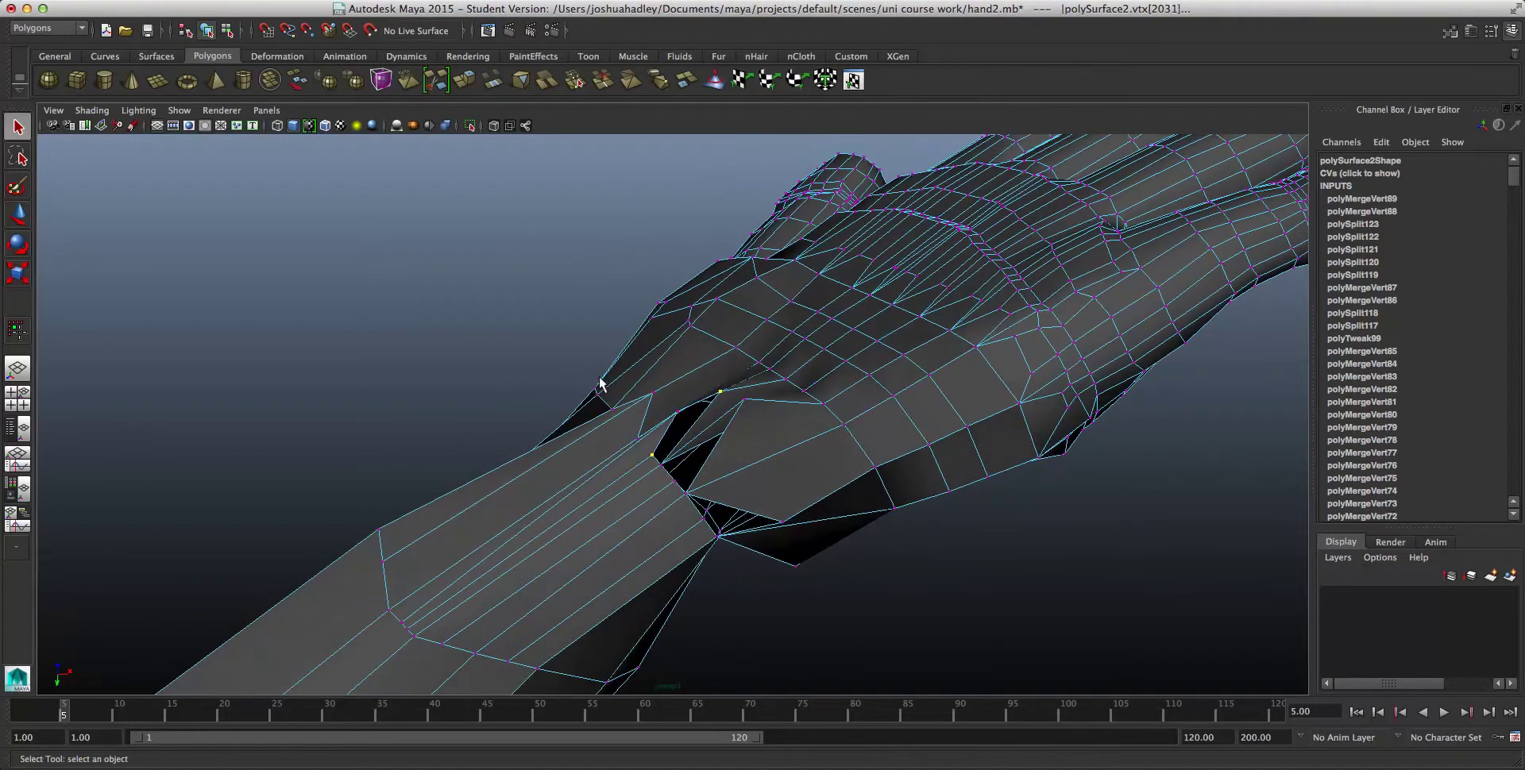
key(w)
key(q)
key(g)
Step: Merge the hand vertex at the tip of the outer triangular gap with the forearm-rim vertex below it
alt+drag(760, 481, 783, 406)
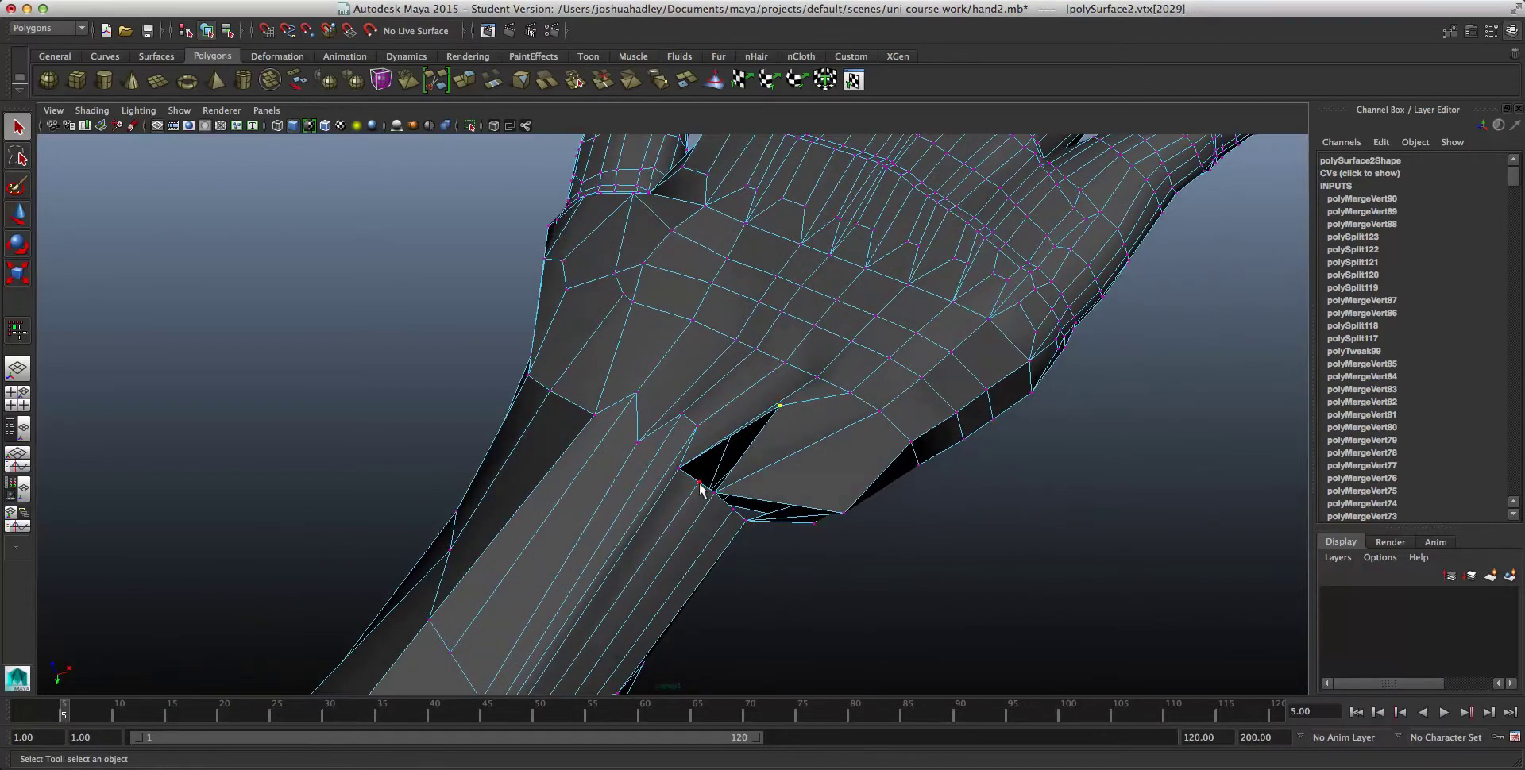
shift+click(700, 483)
key(g)
alt+drag(914, 560, 709, 447)
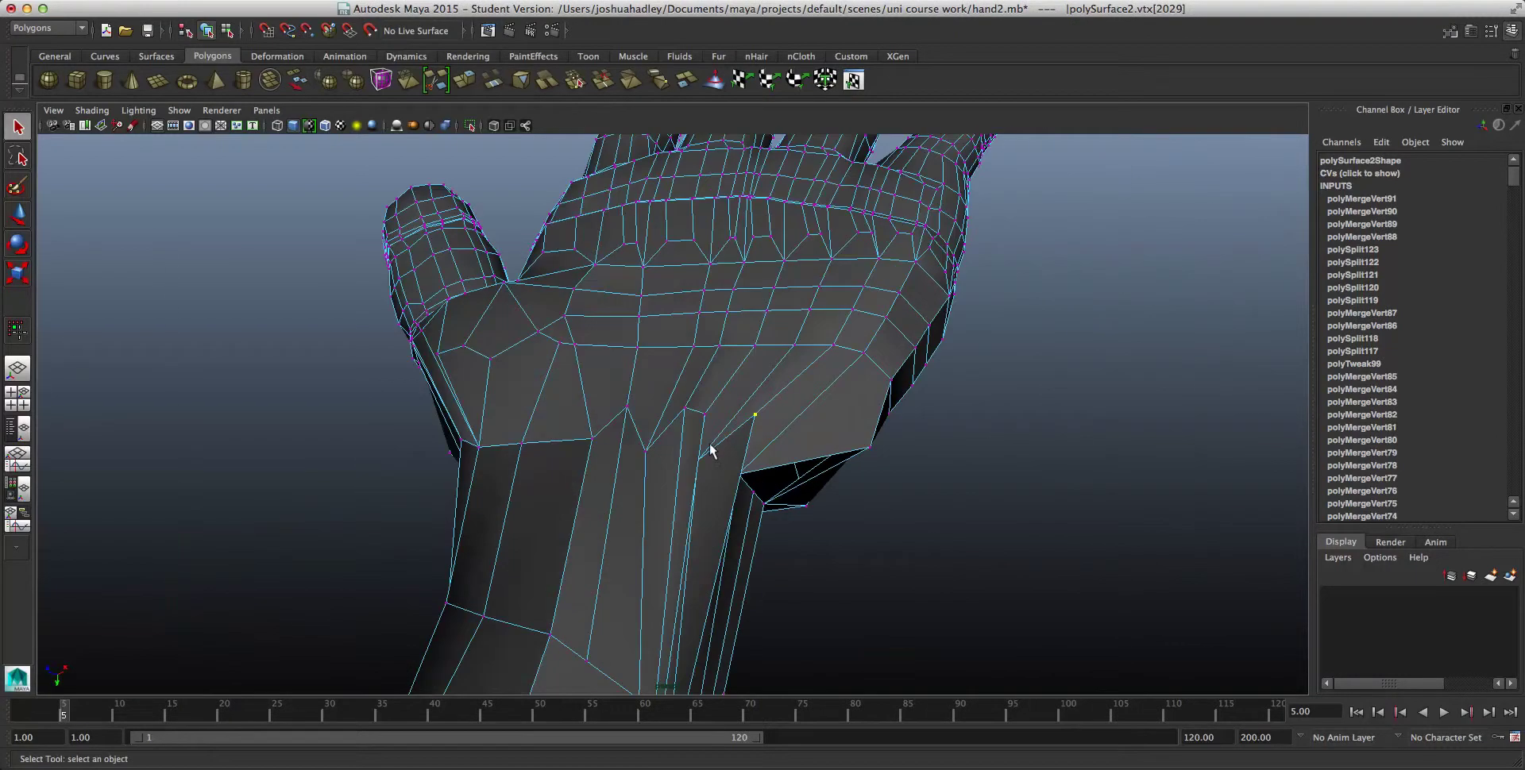
Step: Move the newly merged outer wrist vertex up toward the hand to even out the wrist seam
click(701, 456)
alt+drag(732, 501, 756, 446)
key(w)
drag(717, 517, 717, 497)
alt+drag(805, 486, 770, 569)
click(724, 459)
click(729, 478)
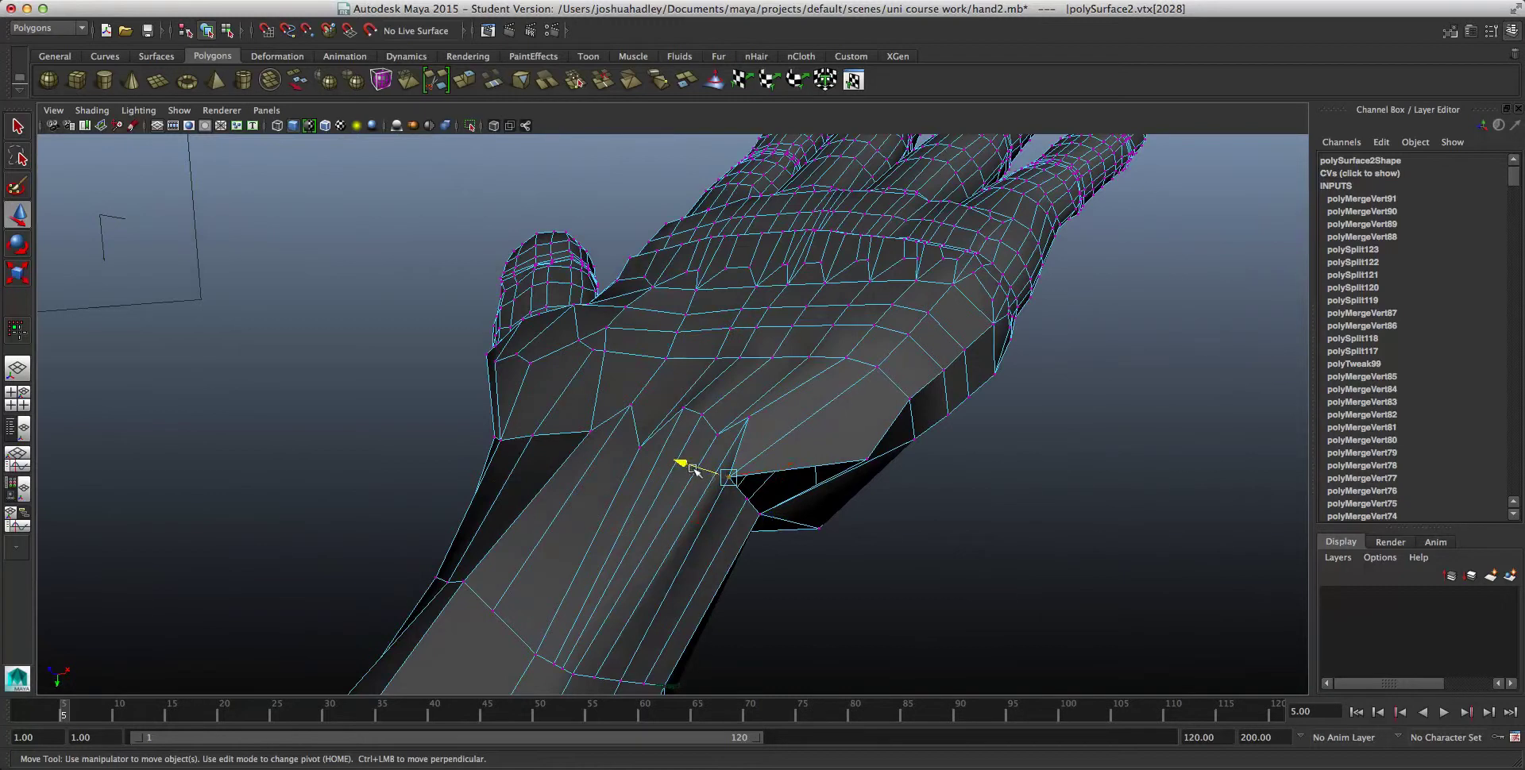
alt+drag(697, 467, 779, 490)
click(807, 461)
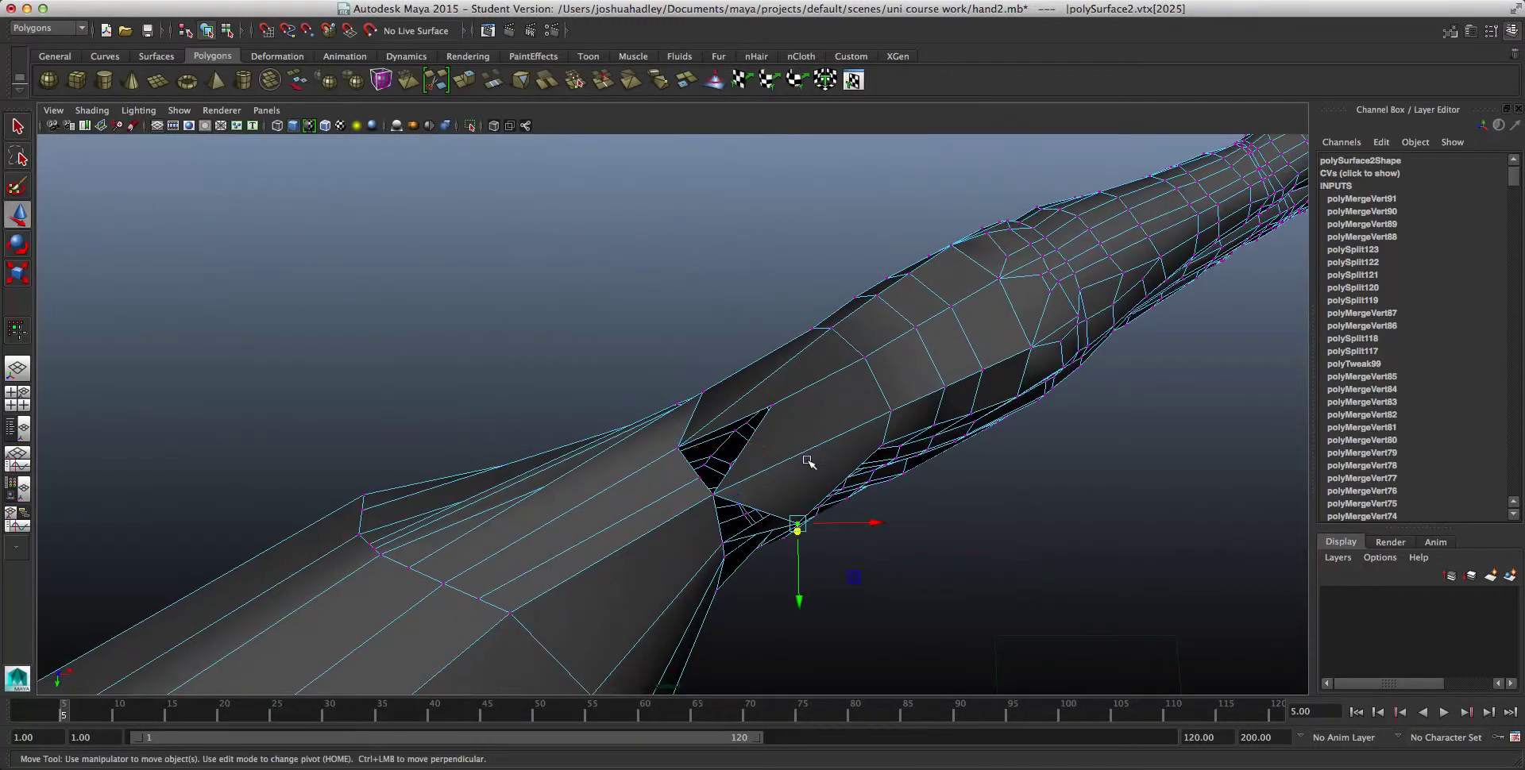
alt+drag(963, 606, 943, 568)
click(942, 569)
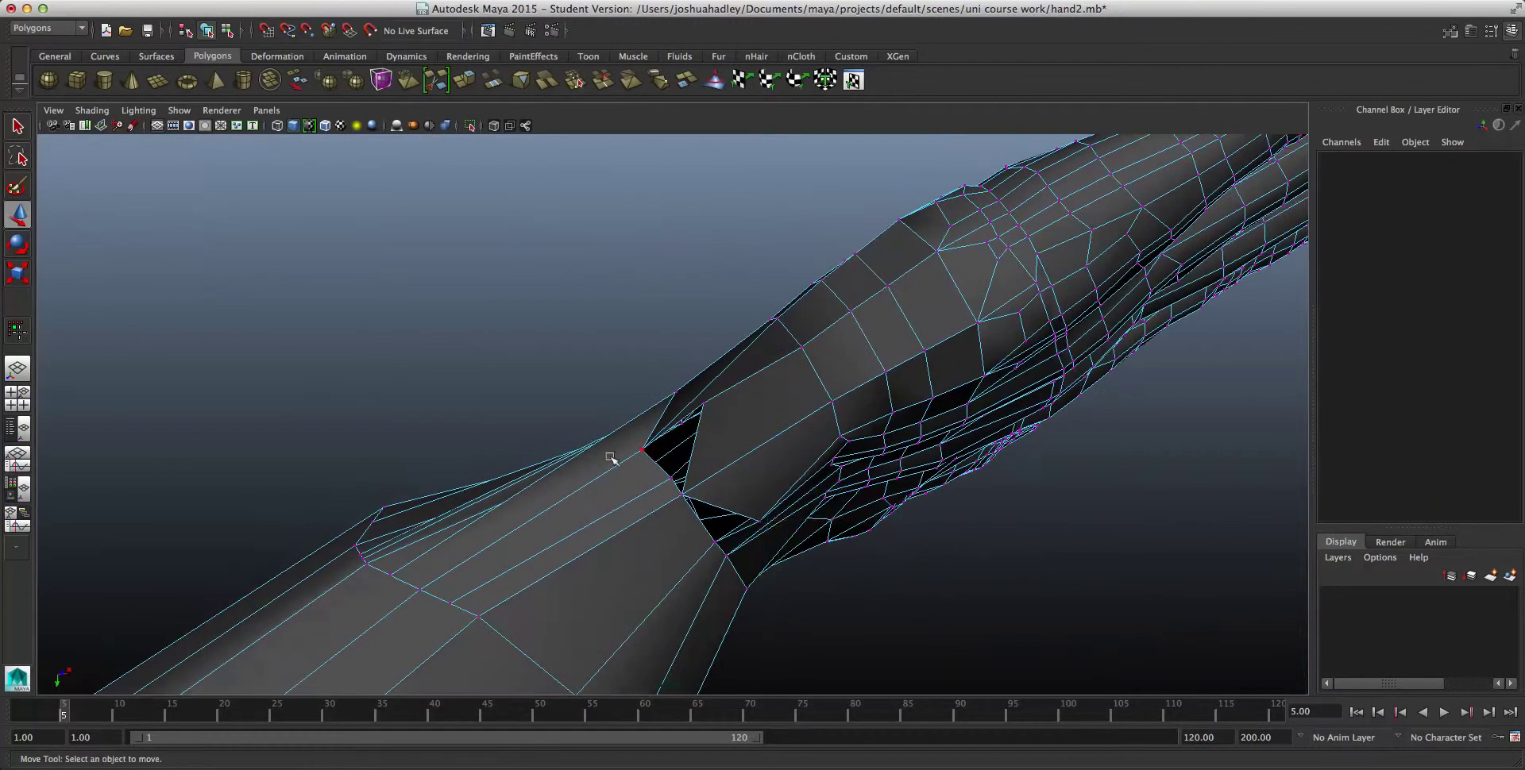
click(666, 479)
alt+drag(708, 517, 695, 553)
shift+click(759, 471)
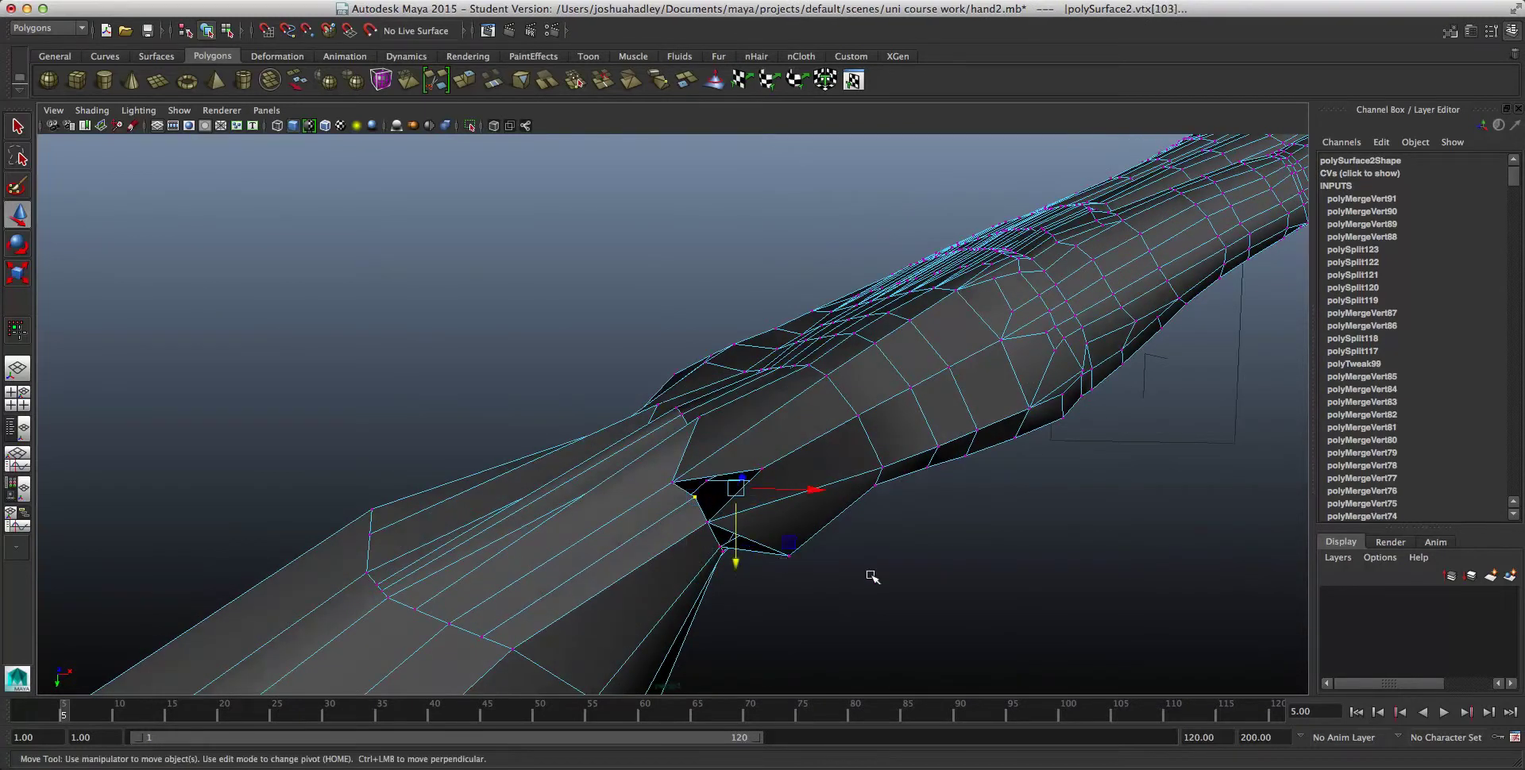
click(898, 603)
alt+right_drag(957, 658, 885, 612)
right_click(695, 450)
alt+right_drag(694, 450, 784, 588)
click(711, 575)
scroll(712, 576, down, 5)
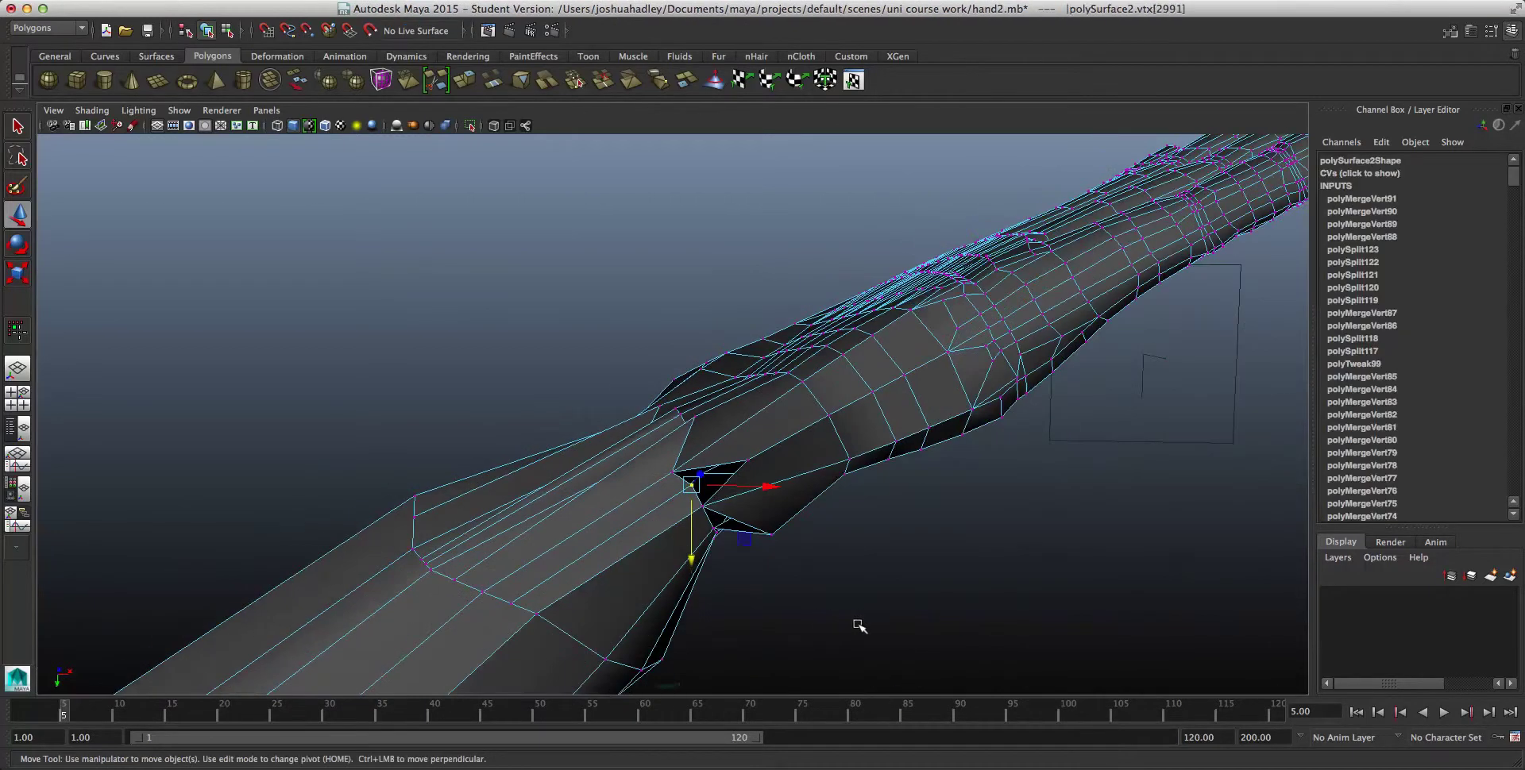
alt+drag(898, 640, 882, 588)
shift+click(848, 478)
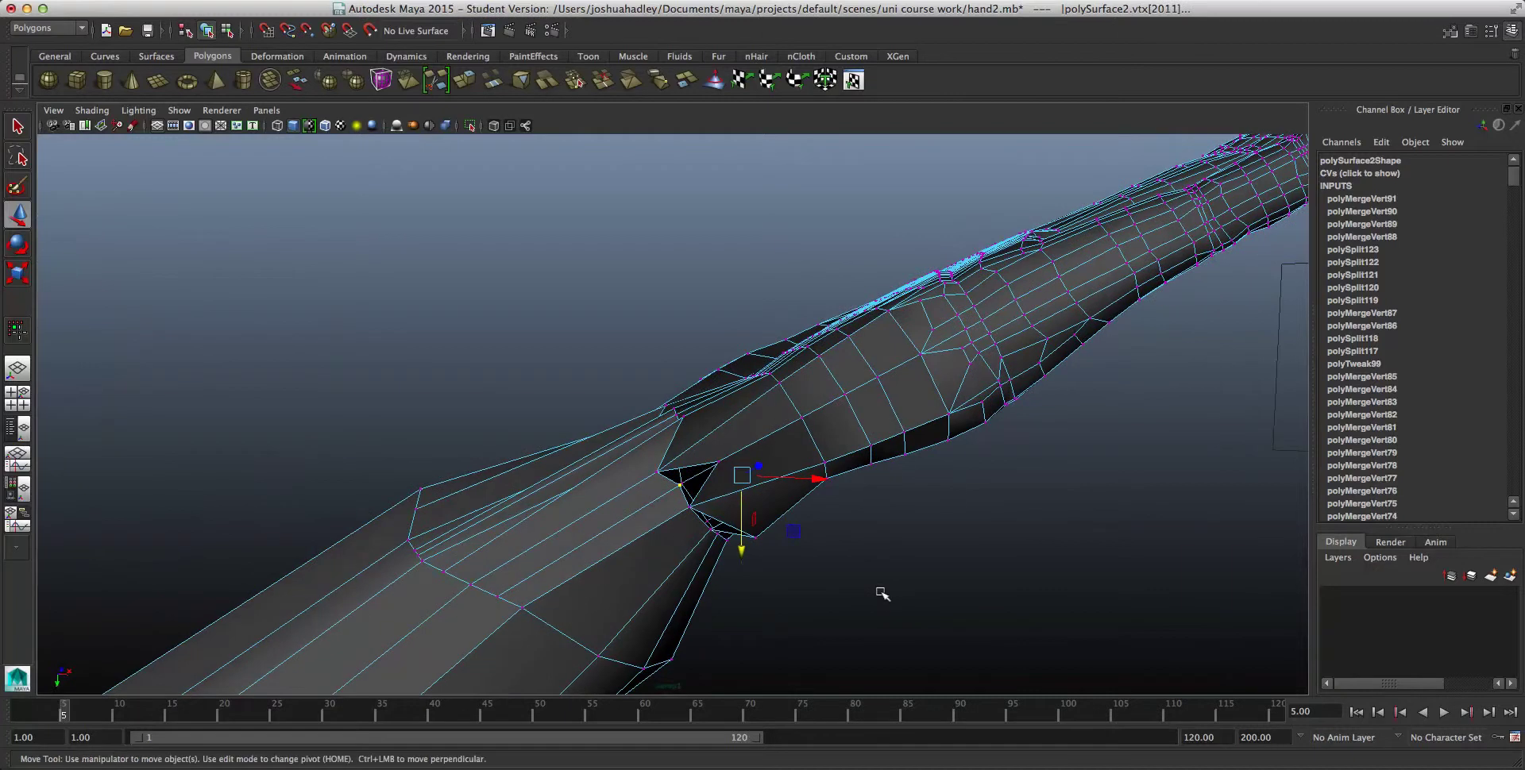
key(q)
click(718, 463)
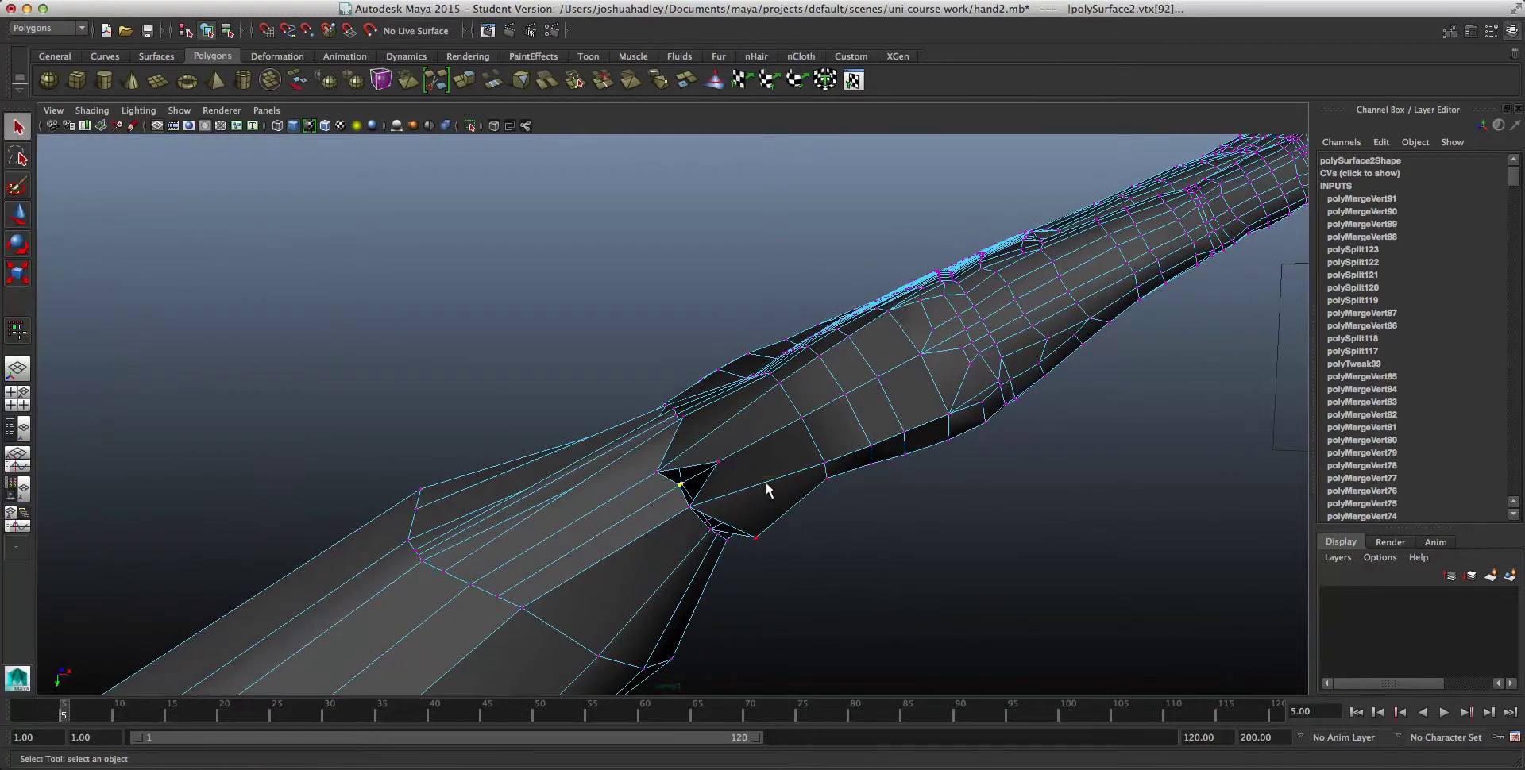
Step: Merge the hand vertex at the tip of the side wrist gap with the forearm-rim vertex opposite it
alt+drag(726, 465, 843, 454)
key(w)
alt+drag(738, 563, 678, 436)
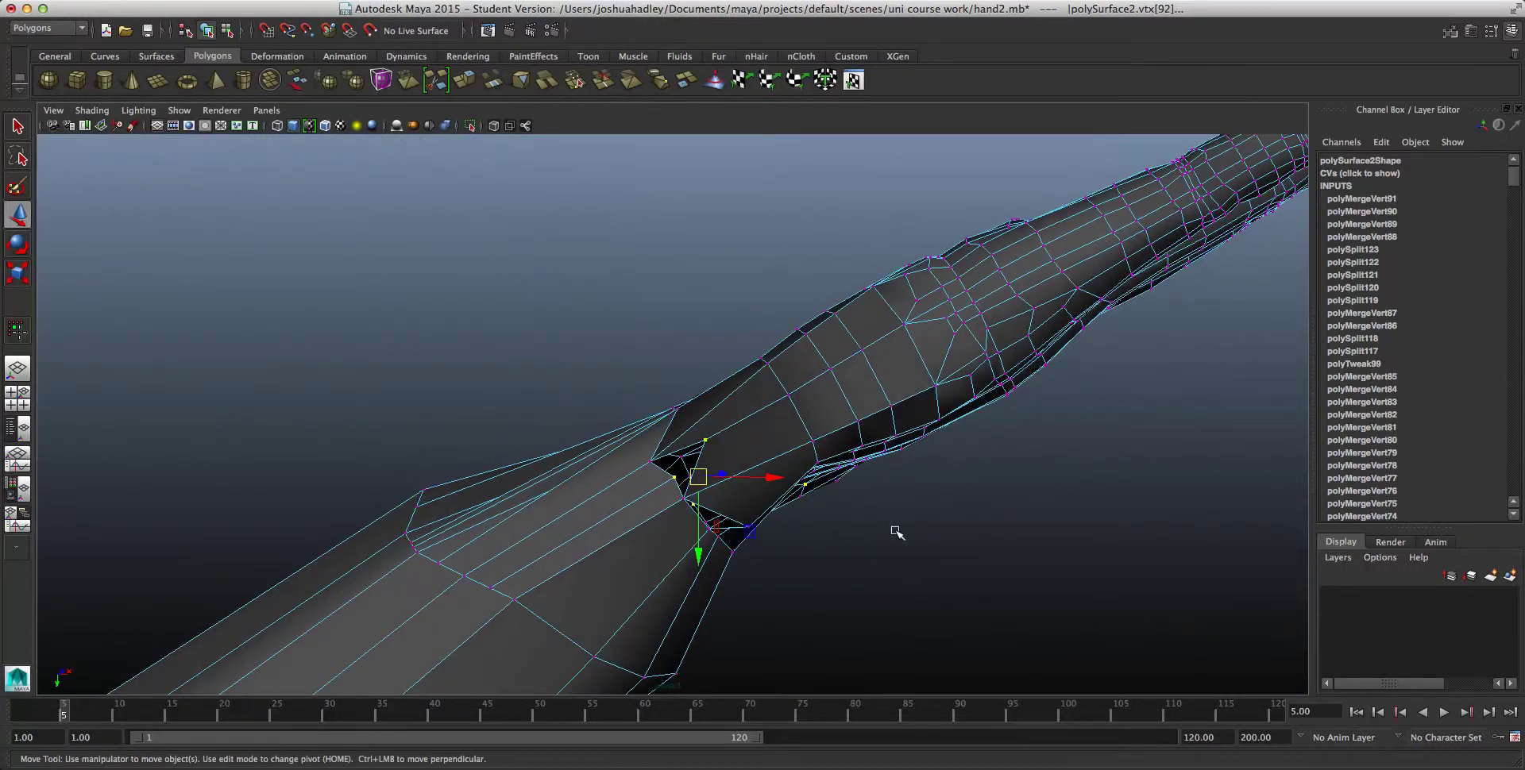
alt+drag(897, 532, 831, 490)
alt+drag(854, 553, 544, 504)
shift+click(672, 394)
alt+drag(671, 485, 963, 543)
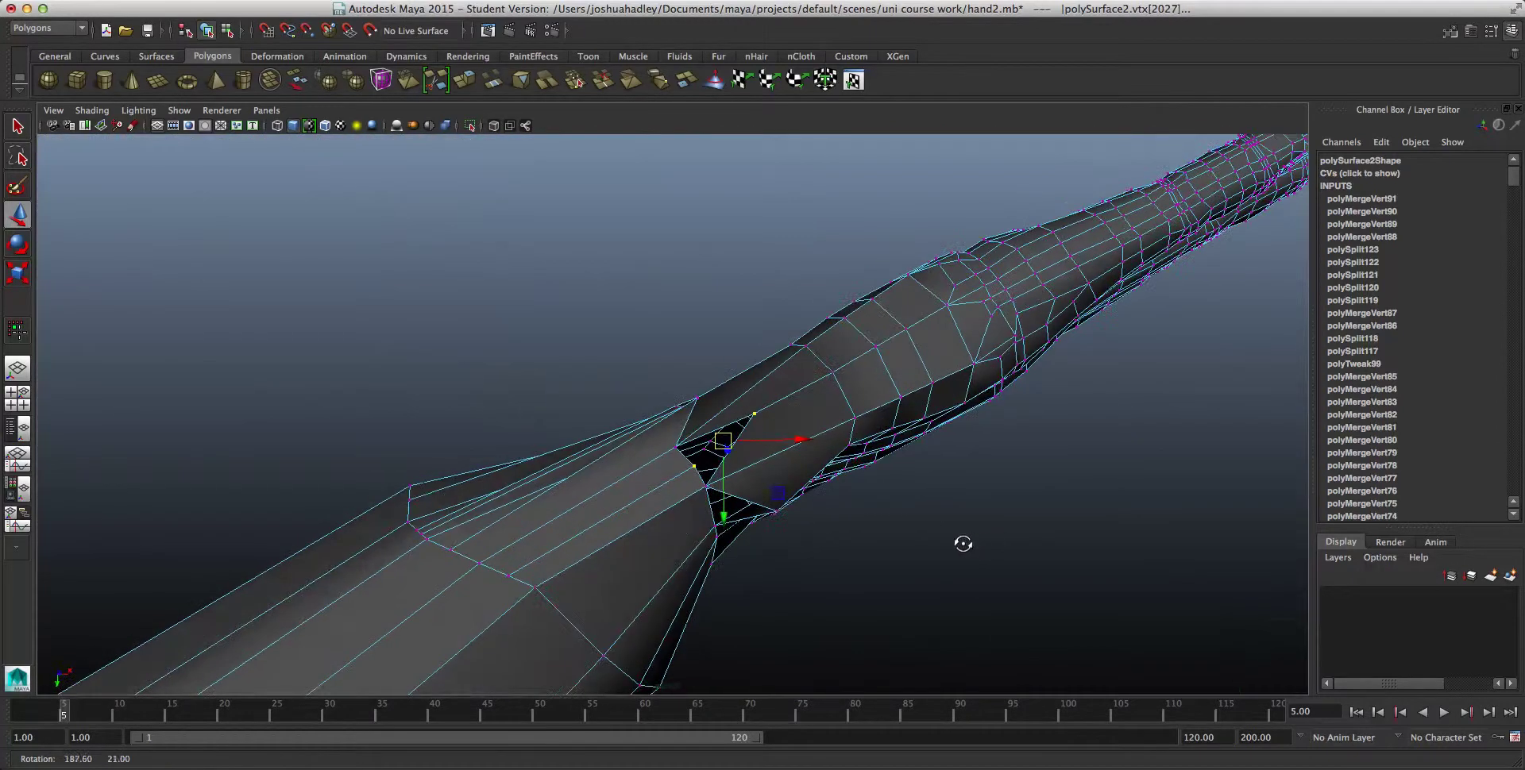
click(575, 82)
Step: Cut one lengthwise edge through the forearm face below the remaining gap on the back of the wrist
alt+drag(867, 529, 697, 506)
click(672, 428)
right_drag(697, 507, 624, 490)
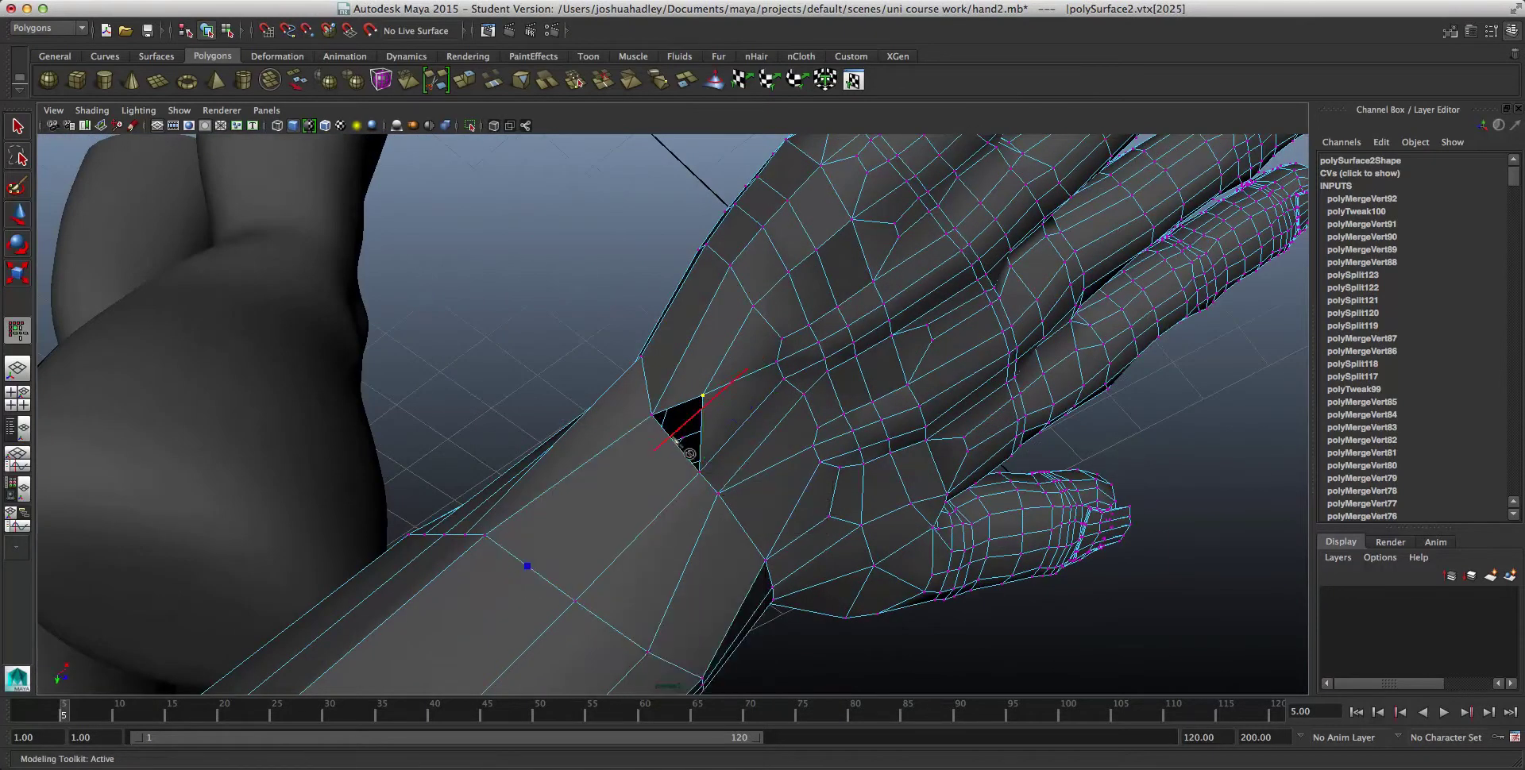
alt+drag(729, 518, 705, 522)
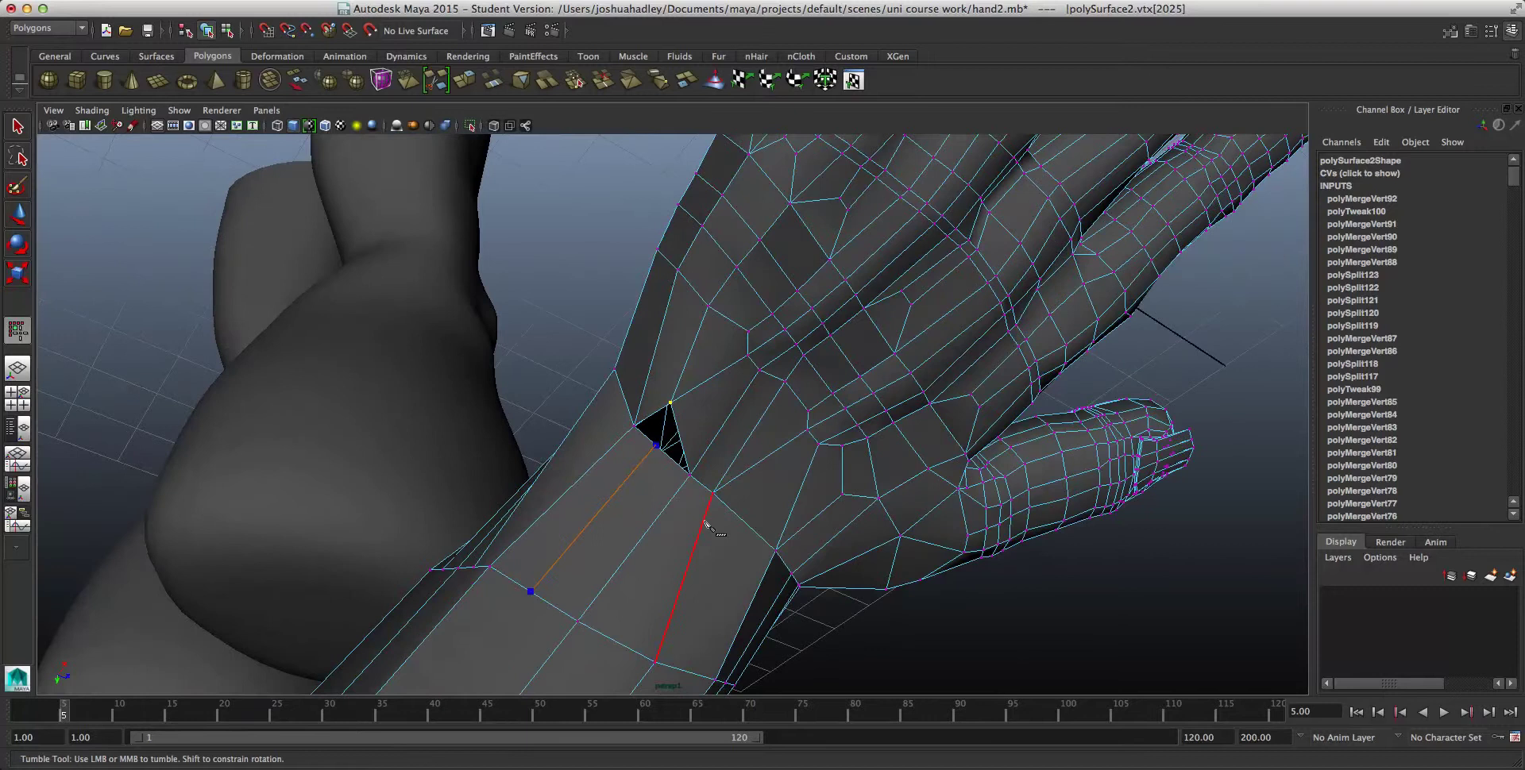
key(Return)
Step: Merge the new forearm-rim vertex with the hand vertex at the tip of the back wrist gap
click(18, 124)
right_drag(681, 458, 656, 452)
click(657, 447)
shift+click(669, 407)
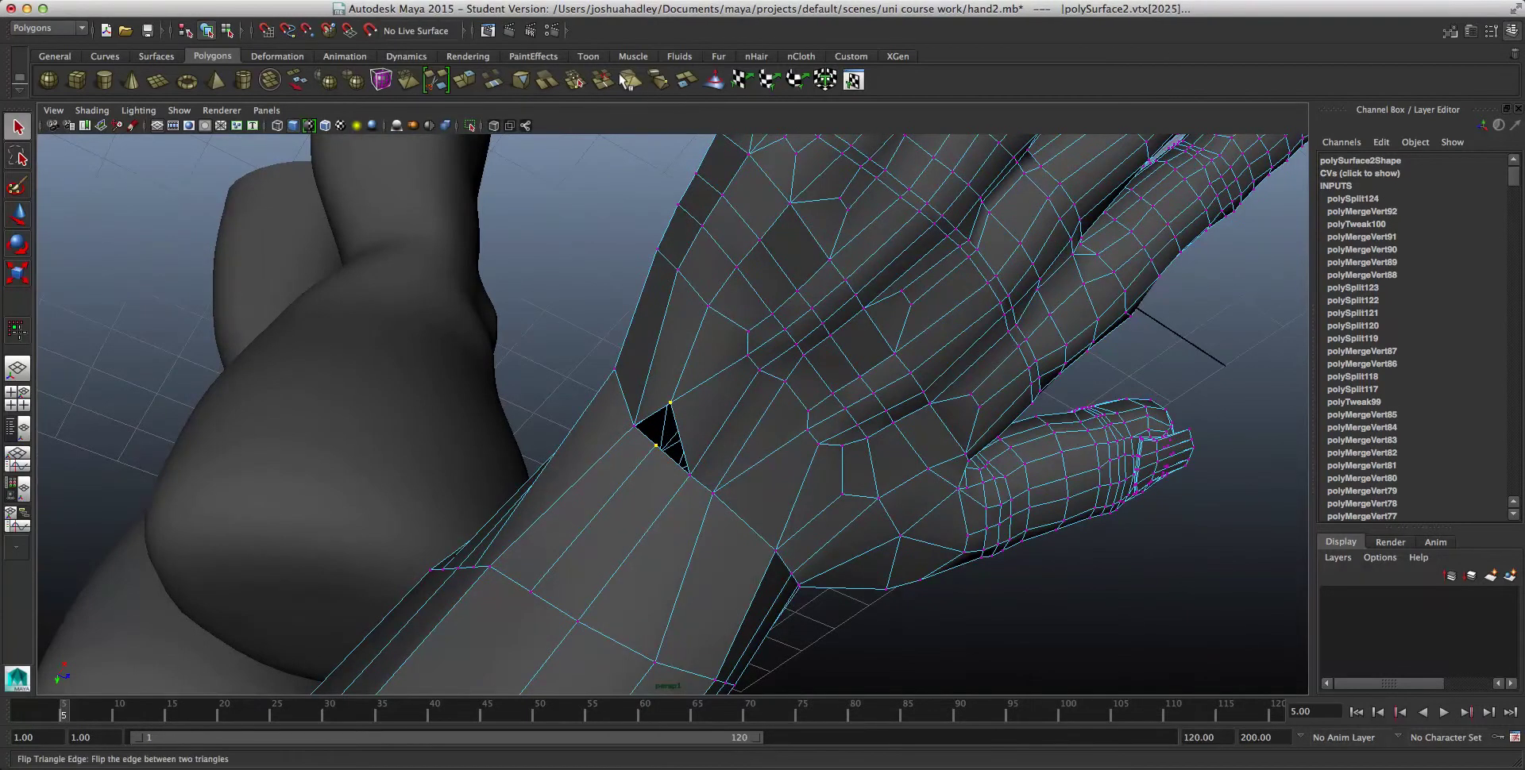
click(576, 80)
Step: Reposition the merged vertices on the palm side of the wrist to straighten the jagged seam
alt+drag(864, 476, 720, 434)
click(656, 447)
key(w)
drag(600, 405, 610, 412)
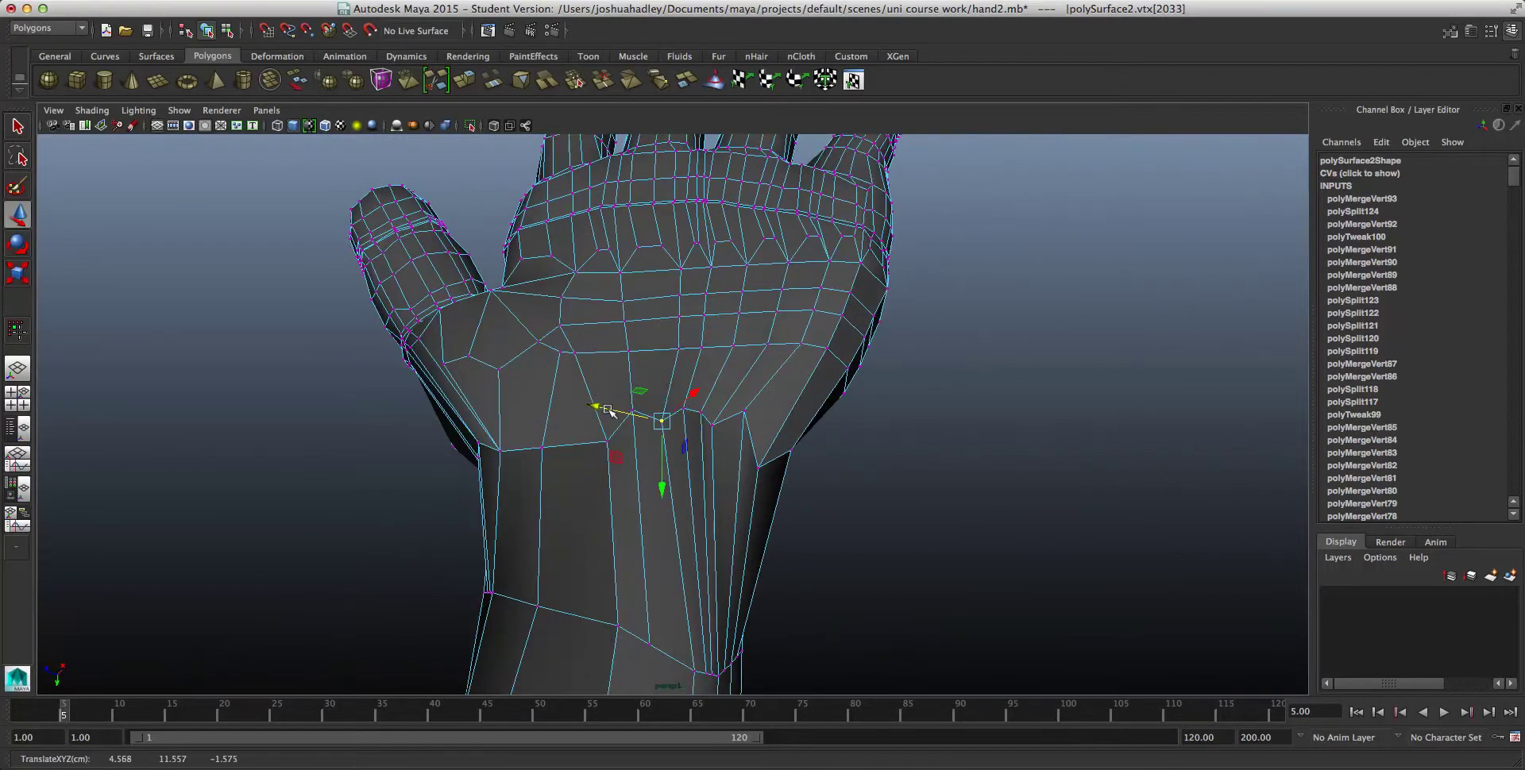
click(633, 409)
alt+drag(679, 497, 786, 442)
click(644, 385)
Step: Try a short Multi-Cut path across the narrow lengthwise faces partway along the palm side of the forearm
alt+middle_drag(786, 442, 830, 327)
scroll(766, 398, up, 5)
alt+drag(766, 398, 793, 388)
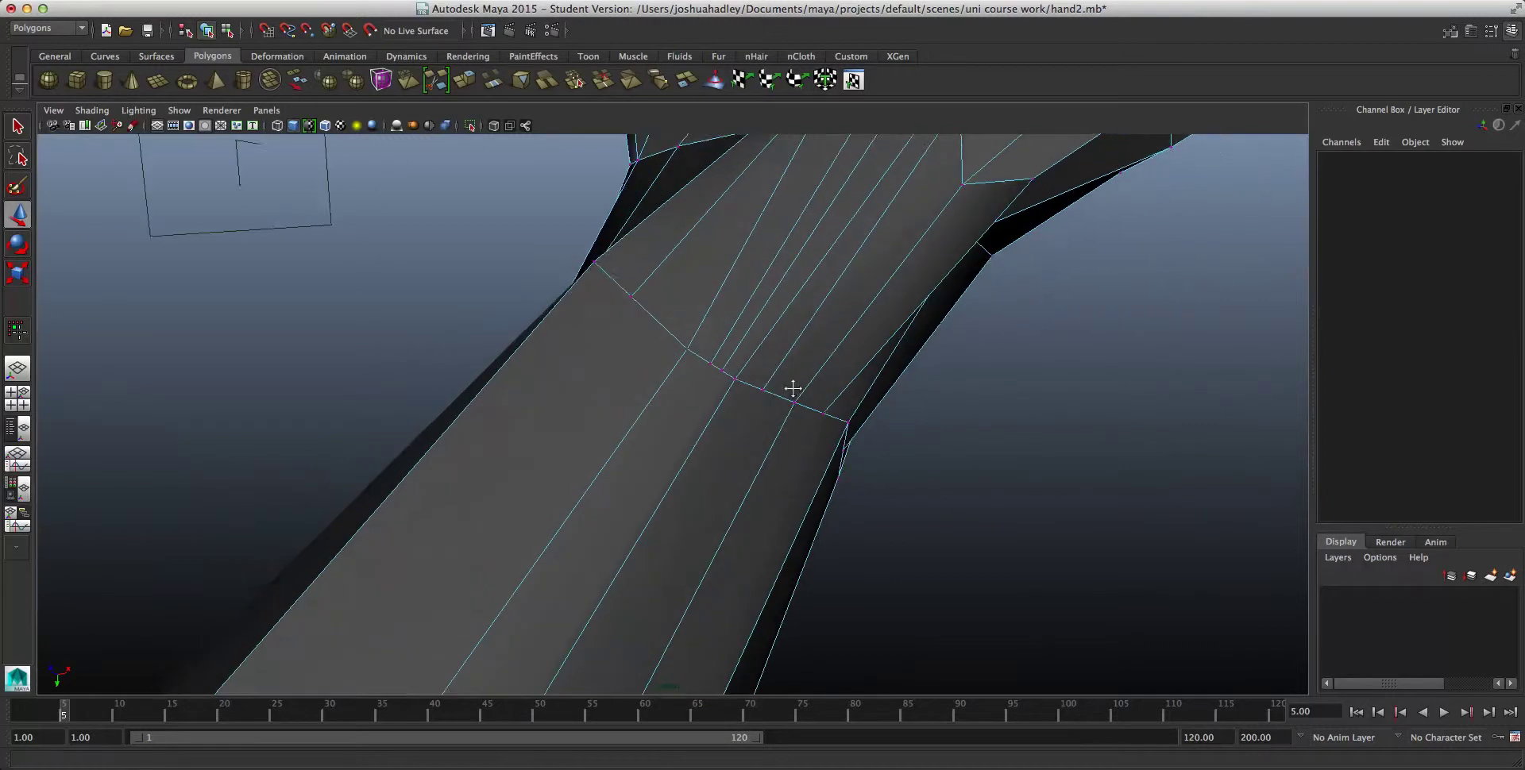
alt+middle_drag(793, 388, 718, 481)
right_drag(659, 460, 591, 459)
shift+right_drag(742, 414, 664, 402)
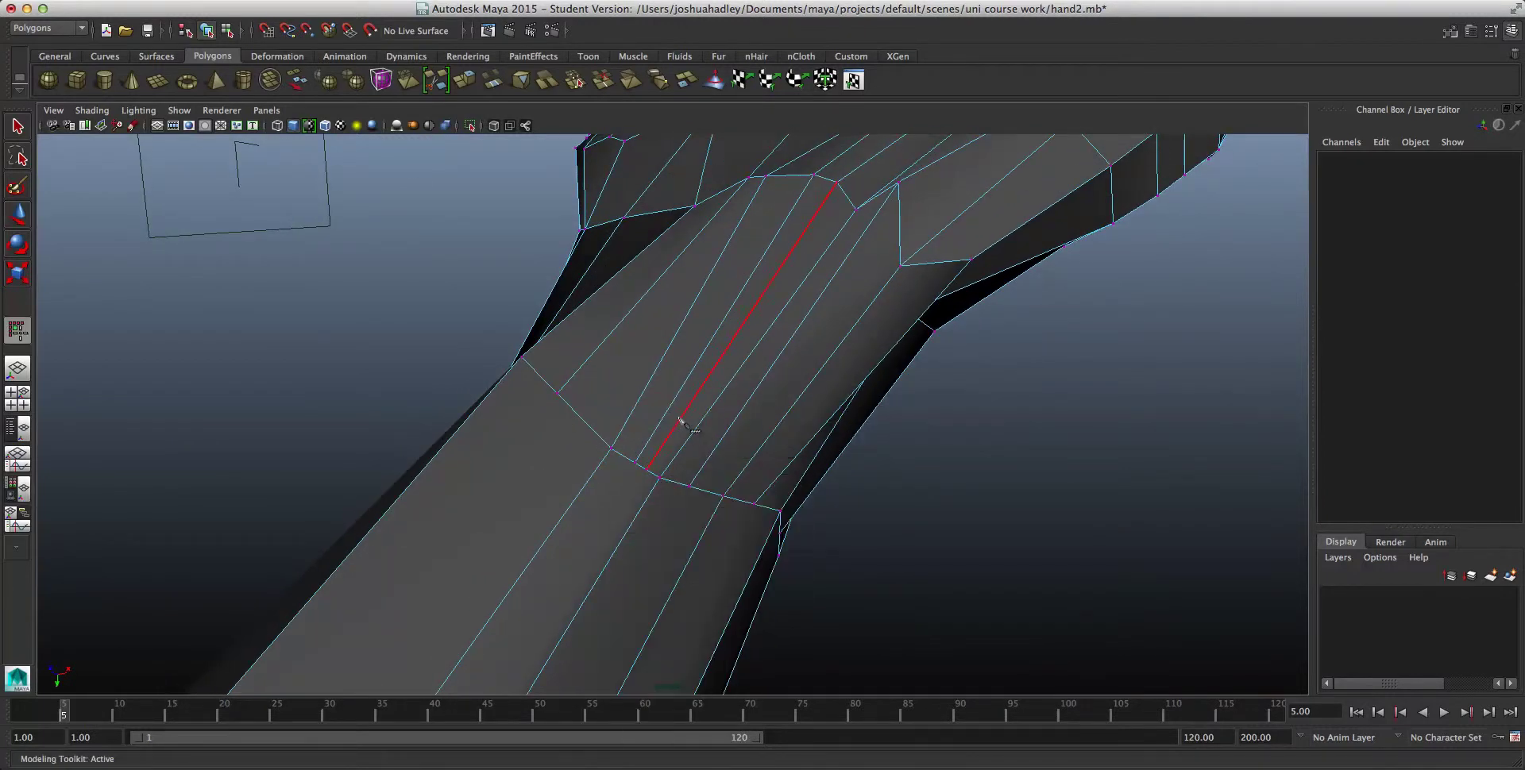
click(635, 464)
click(711, 341)
click(776, 362)
key(Return)
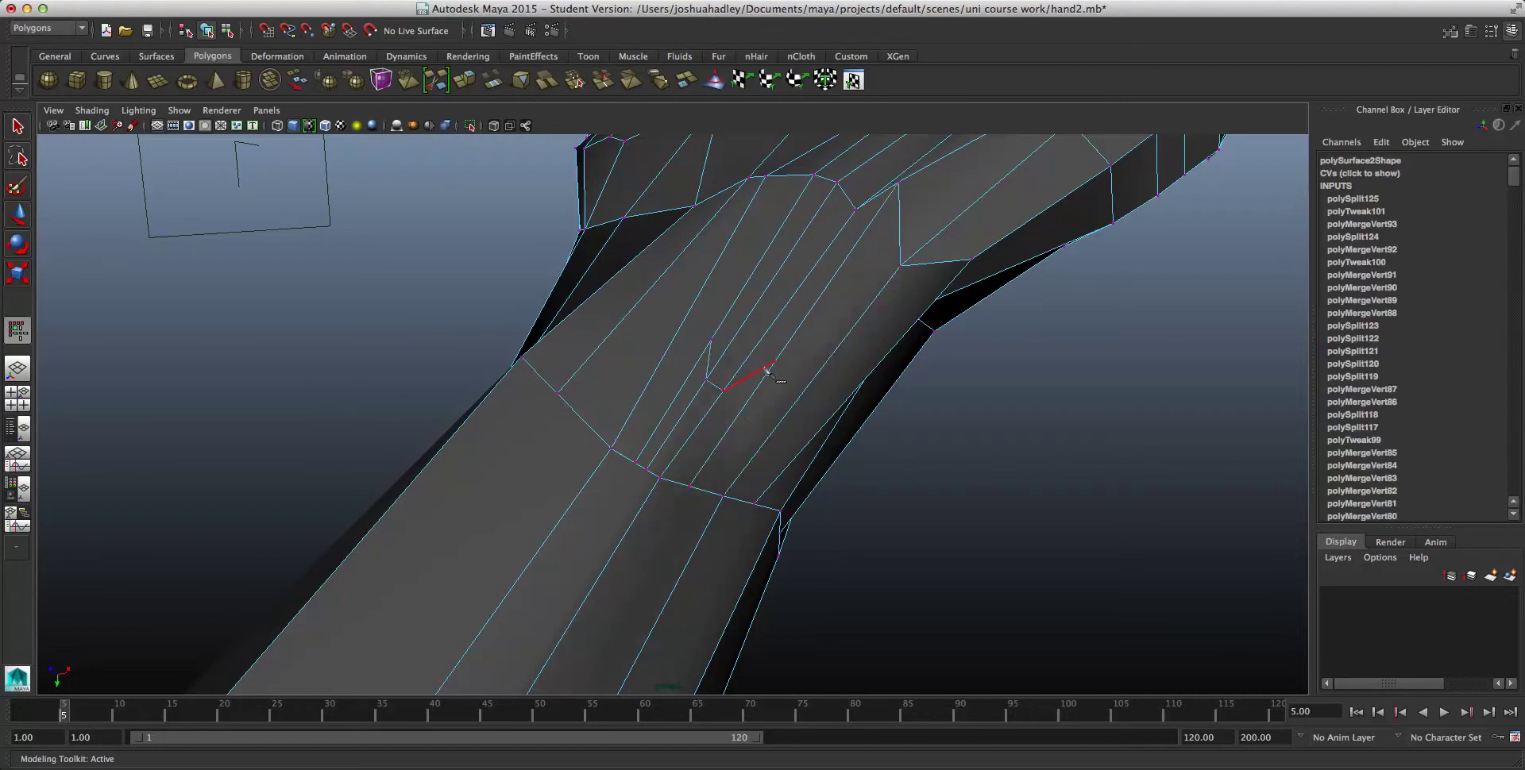
Step: Undo the short cut across the narrow forearm faces
alt+drag(767, 371, 708, 394)
alt+middle_drag(707, 393, 637, 391)
scroll(633, 361, up, 5)
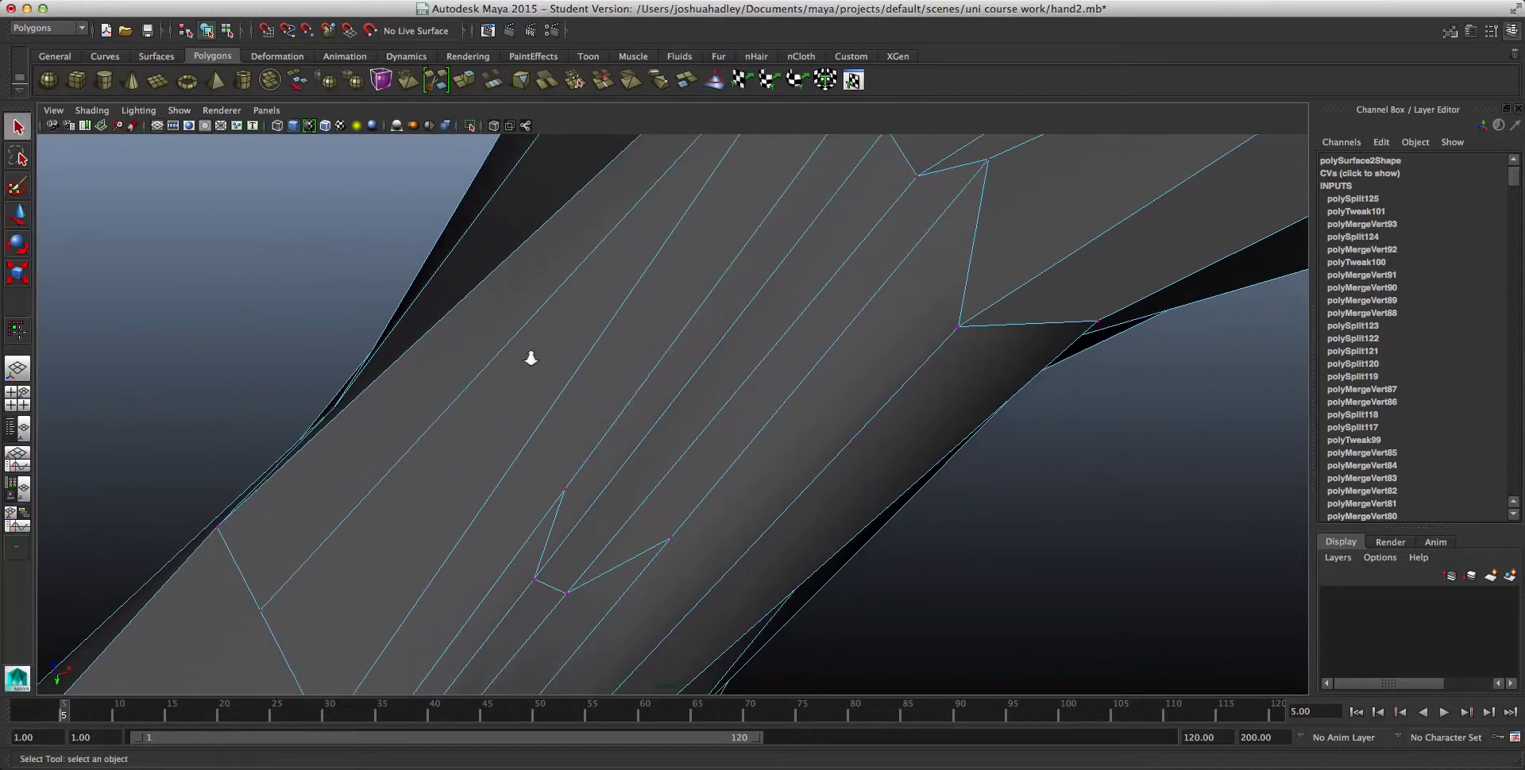
scroll(556, 374, down, 3)
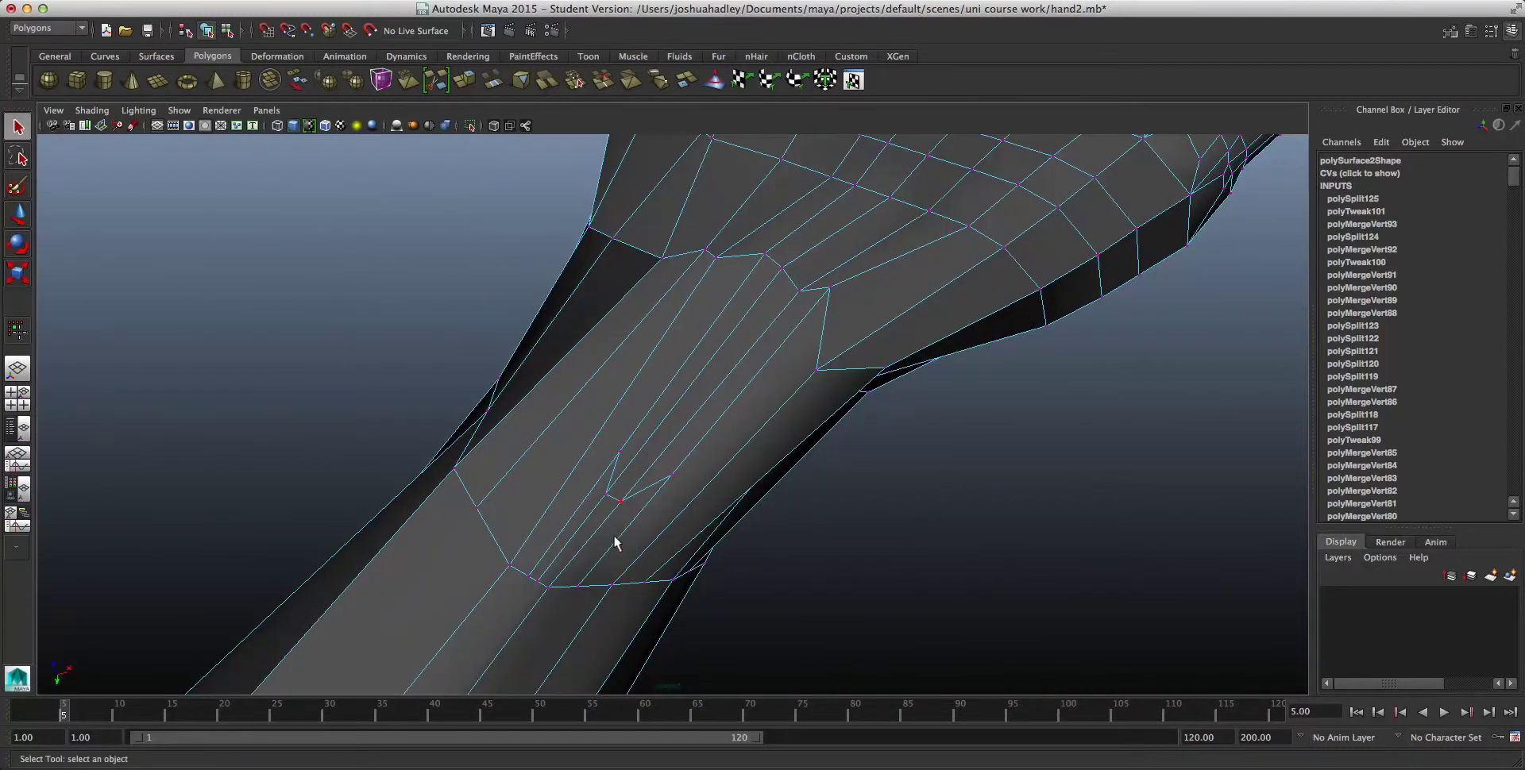
key(super+z)
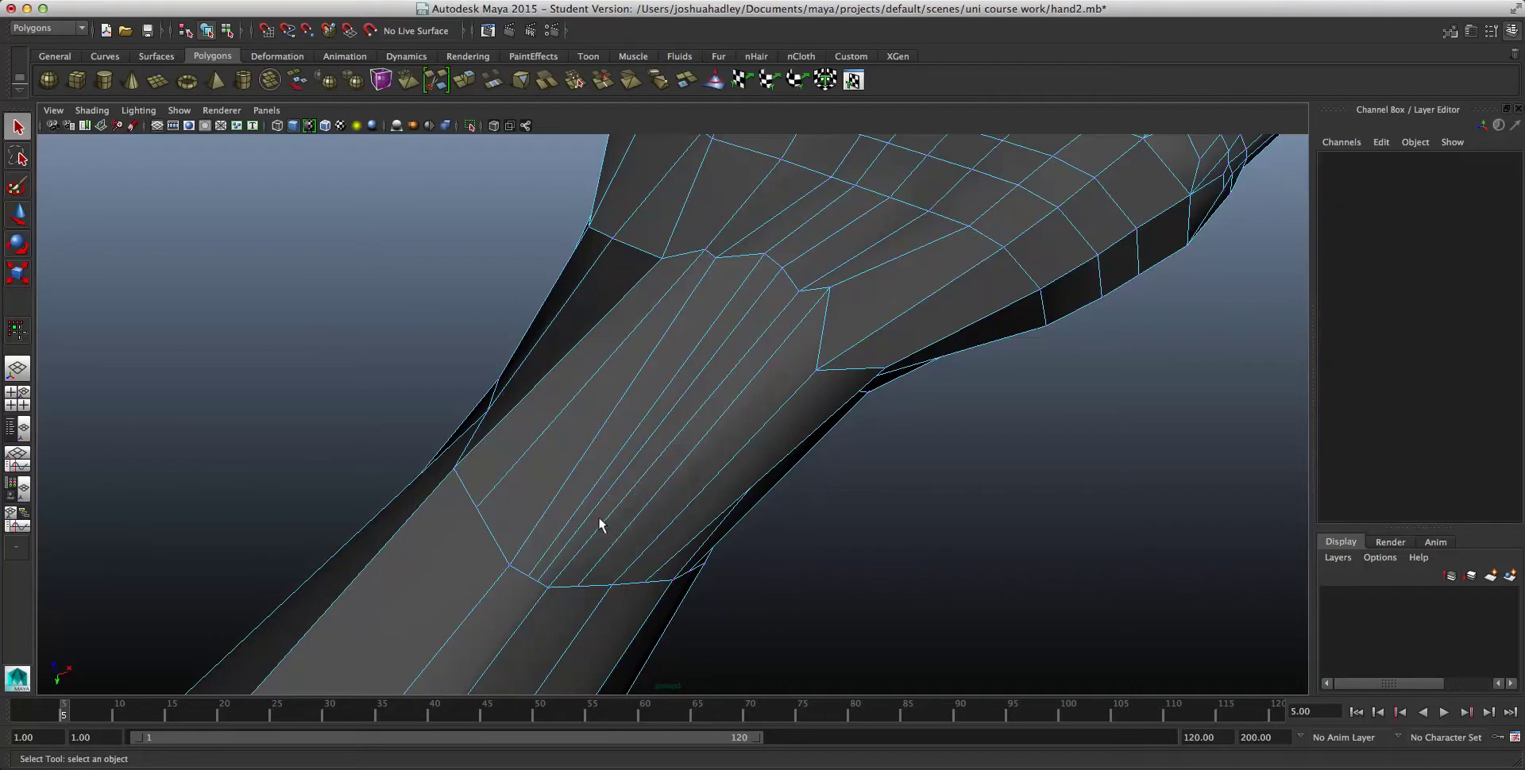
Step: Cut a short edge path around the lower ends of the two closely spaced lengthwise edges, between the neighbouring forearm-ring corners
right_drag(598, 516, 556, 481)
right_drag(656, 445, 609, 447)
click(547, 588)
alt+right_drag(551, 613, 562, 548)
click(561, 596)
click(940, 225)
alt+middle_drag(561, 548, 606, 527)
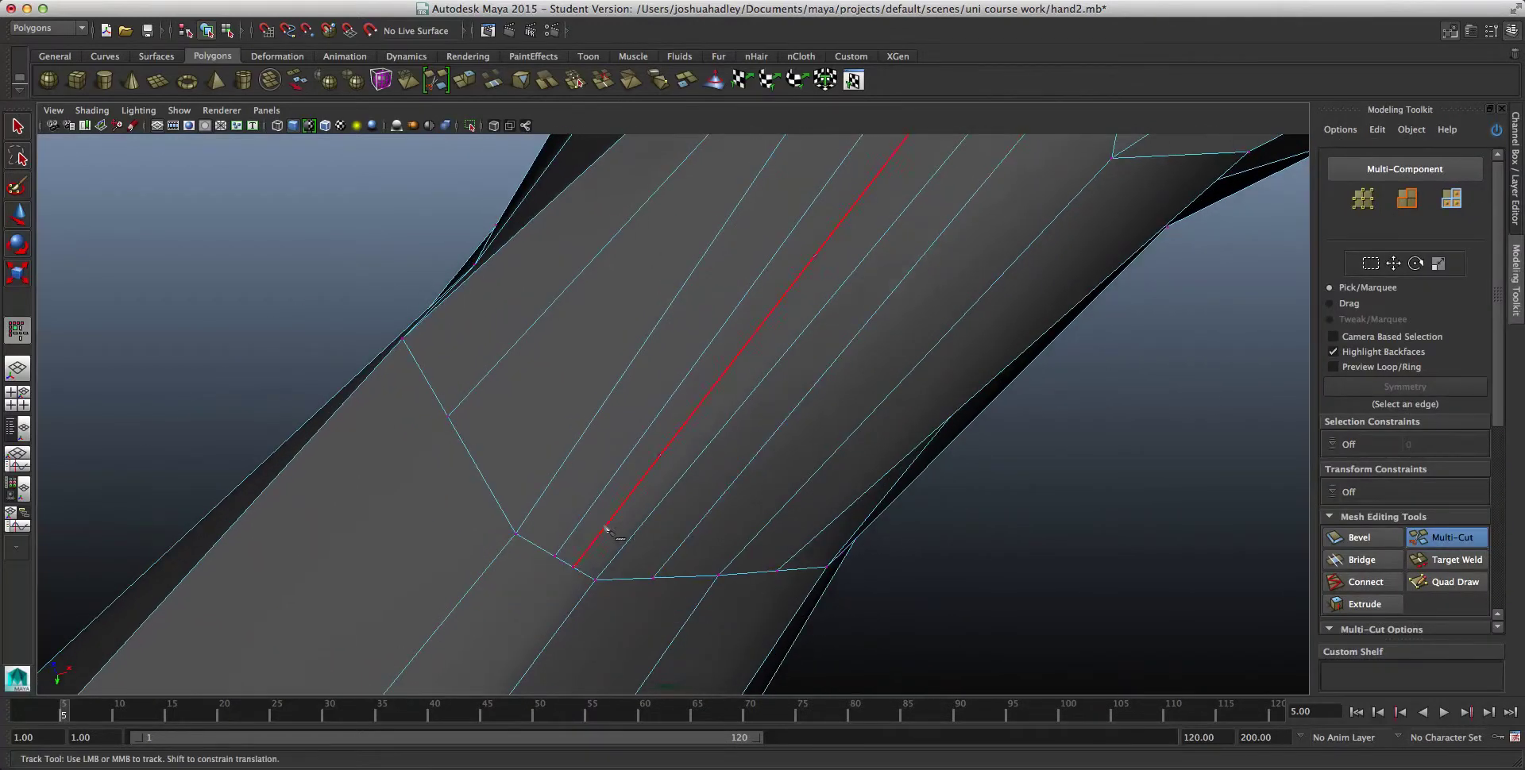
click(516, 534)
click(582, 520)
click(595, 540)
click(18, 127)
Step: Delete the two short edge segments enclosed between the new cut and the forearm ring
right_drag(718, 446, 722, 419)
click(585, 551)
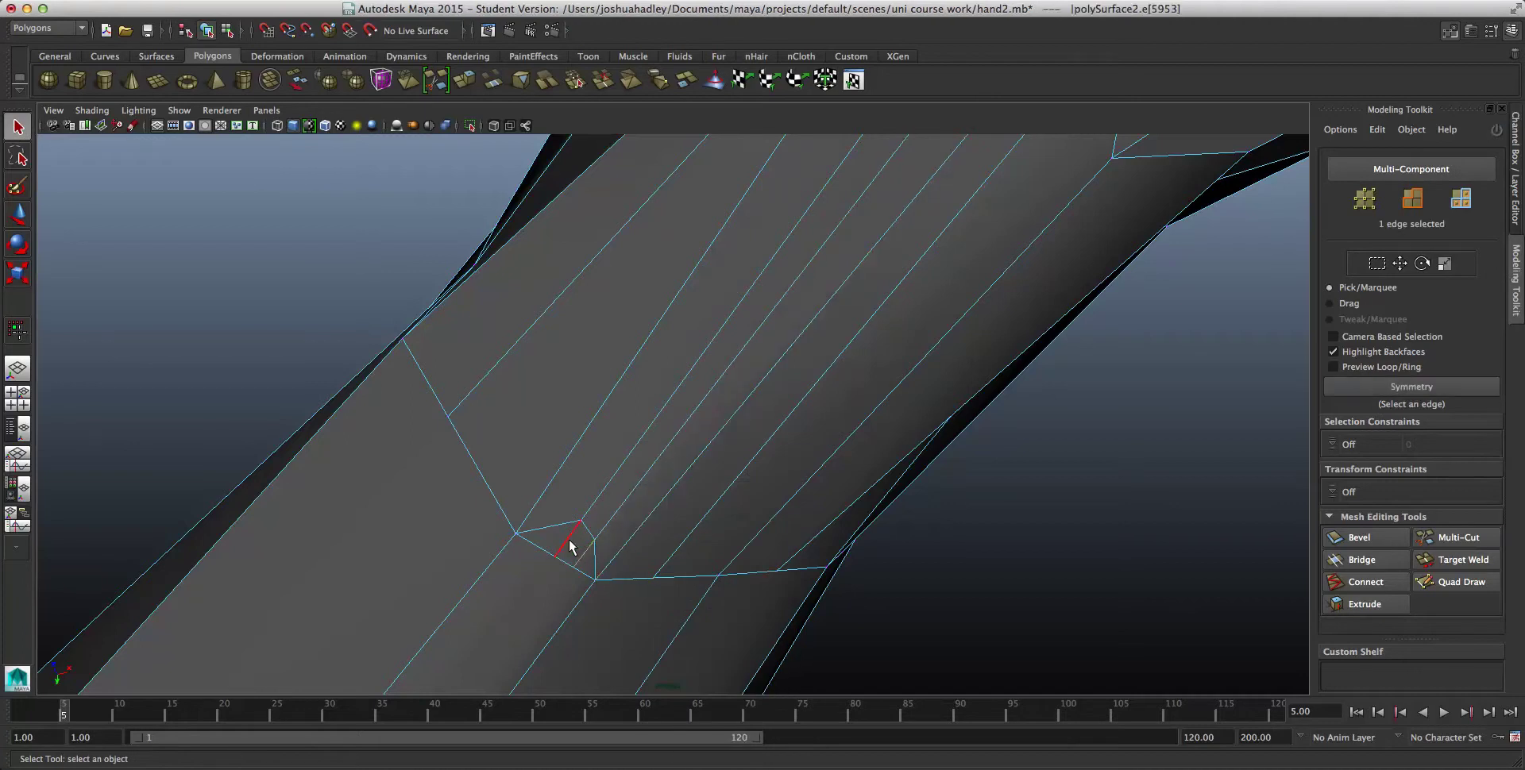
shift+click(570, 539)
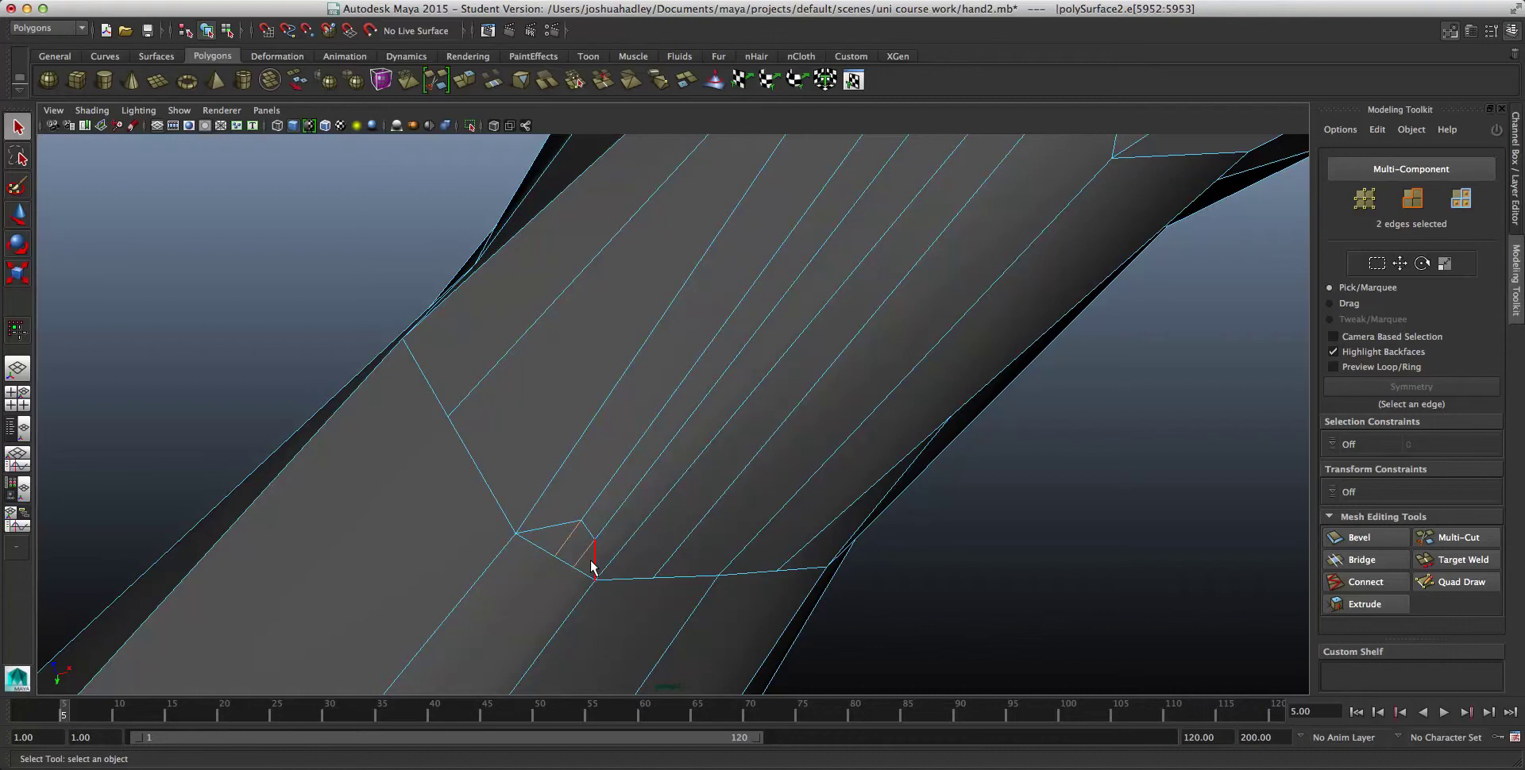
key(Delete)
click(584, 558)
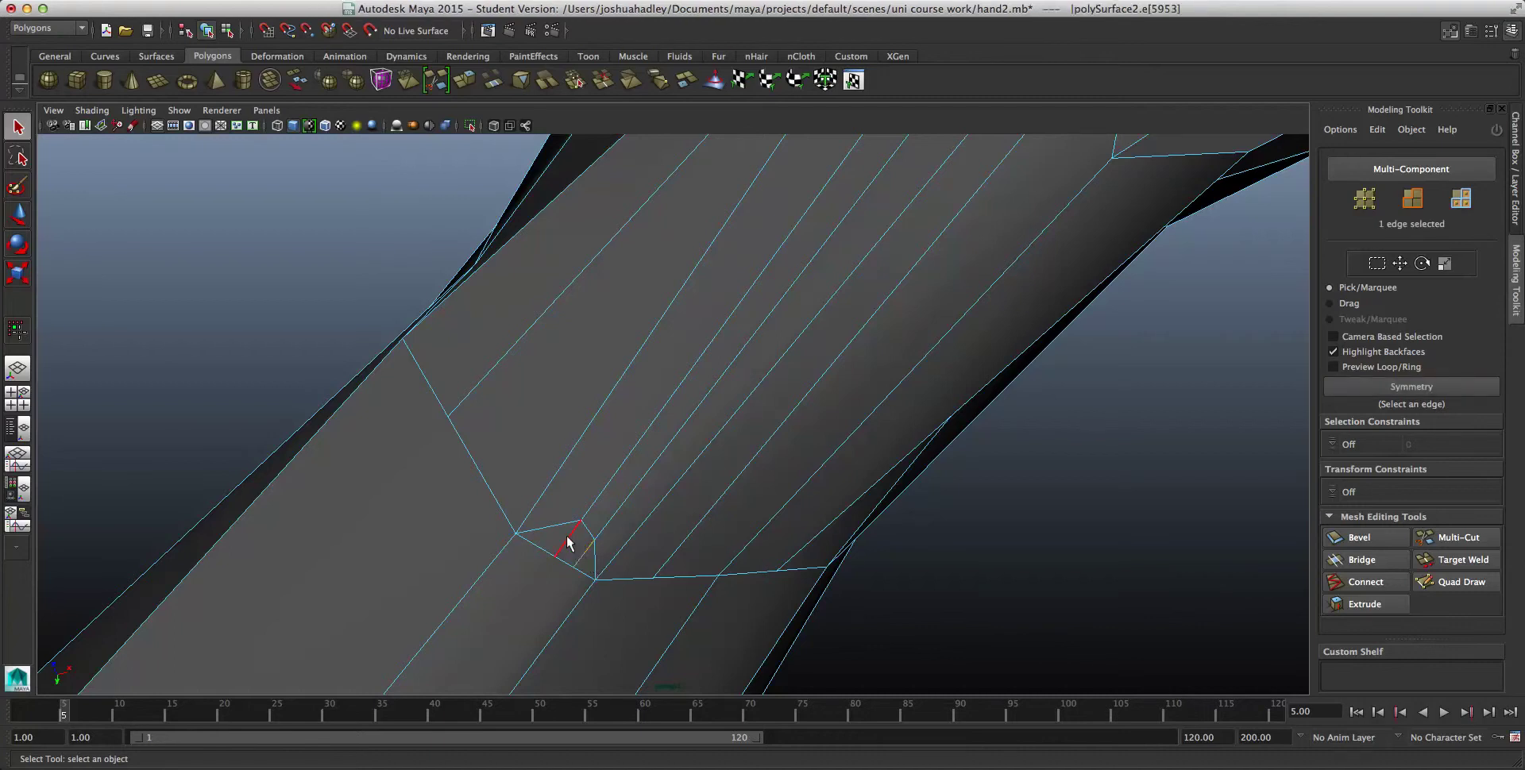
shift+click(567, 542)
key(Delete)
Step: Delete the two leftover vertices on the forearm-ring edge below the new cut
right_drag(622, 460, 556, 459)
drag(582, 547, 611, 591)
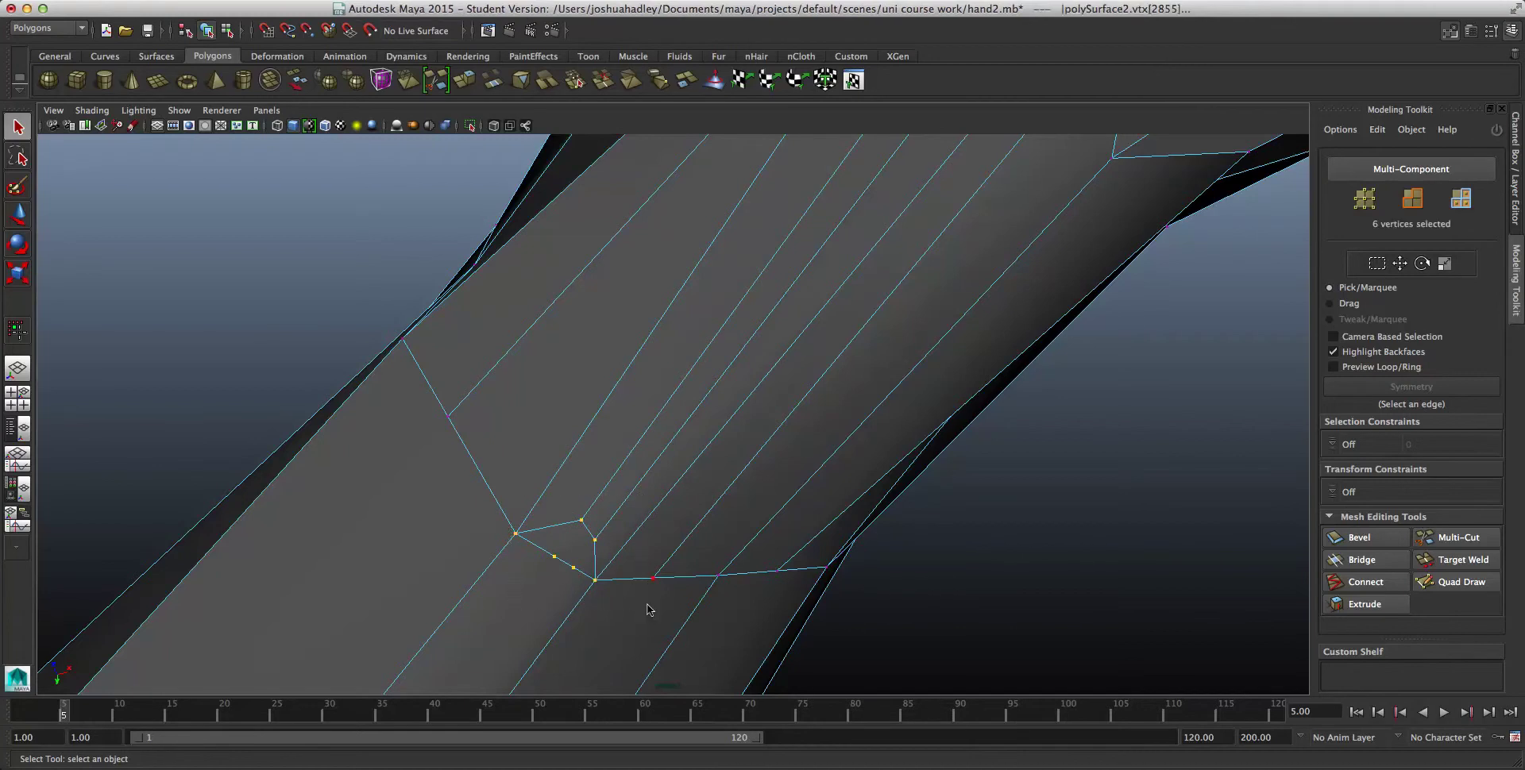
click(650, 610)
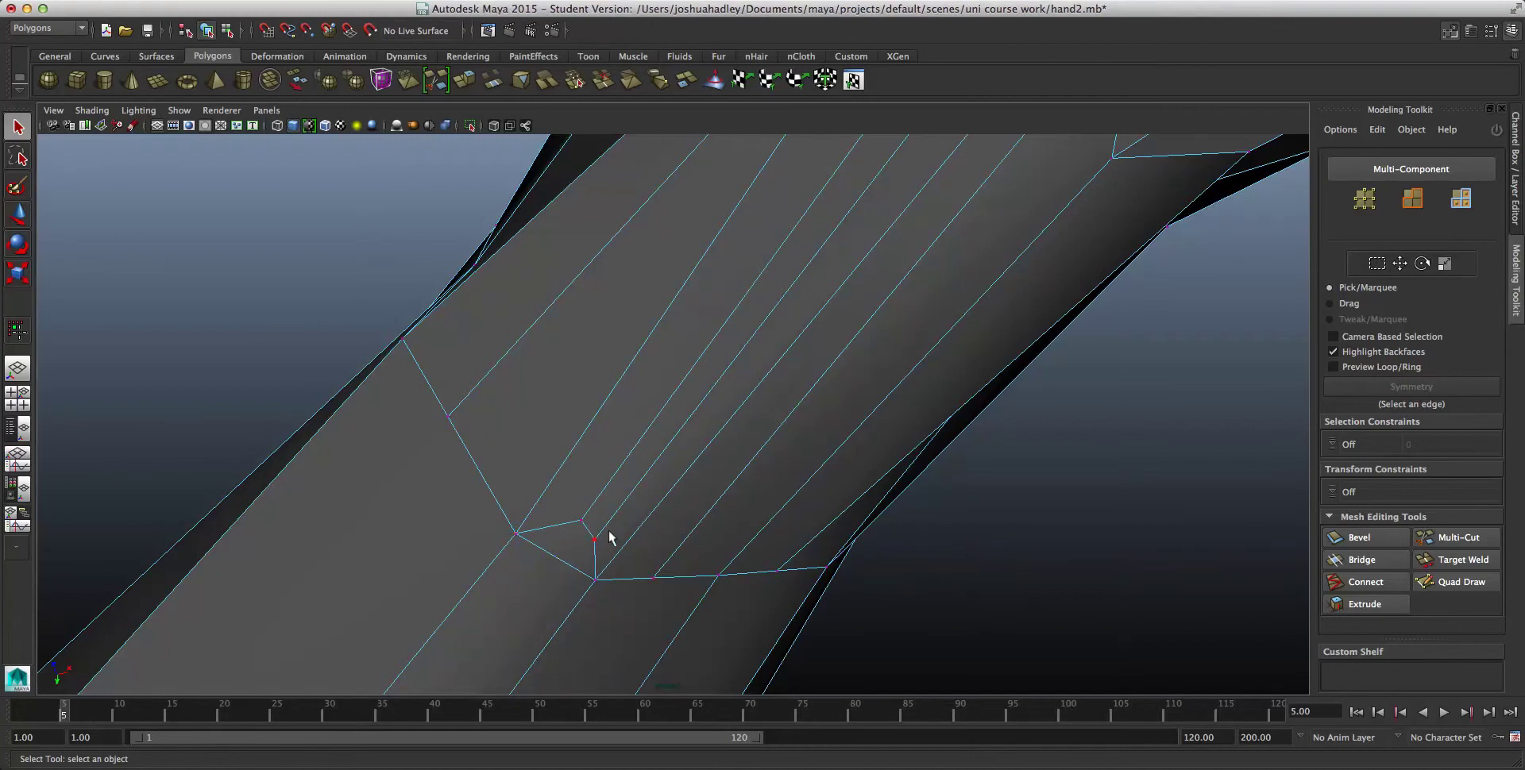
Step: Examine the edge flow between the wrist seam and the new small face on the forearm ring
scroll(609, 534, down, 5)
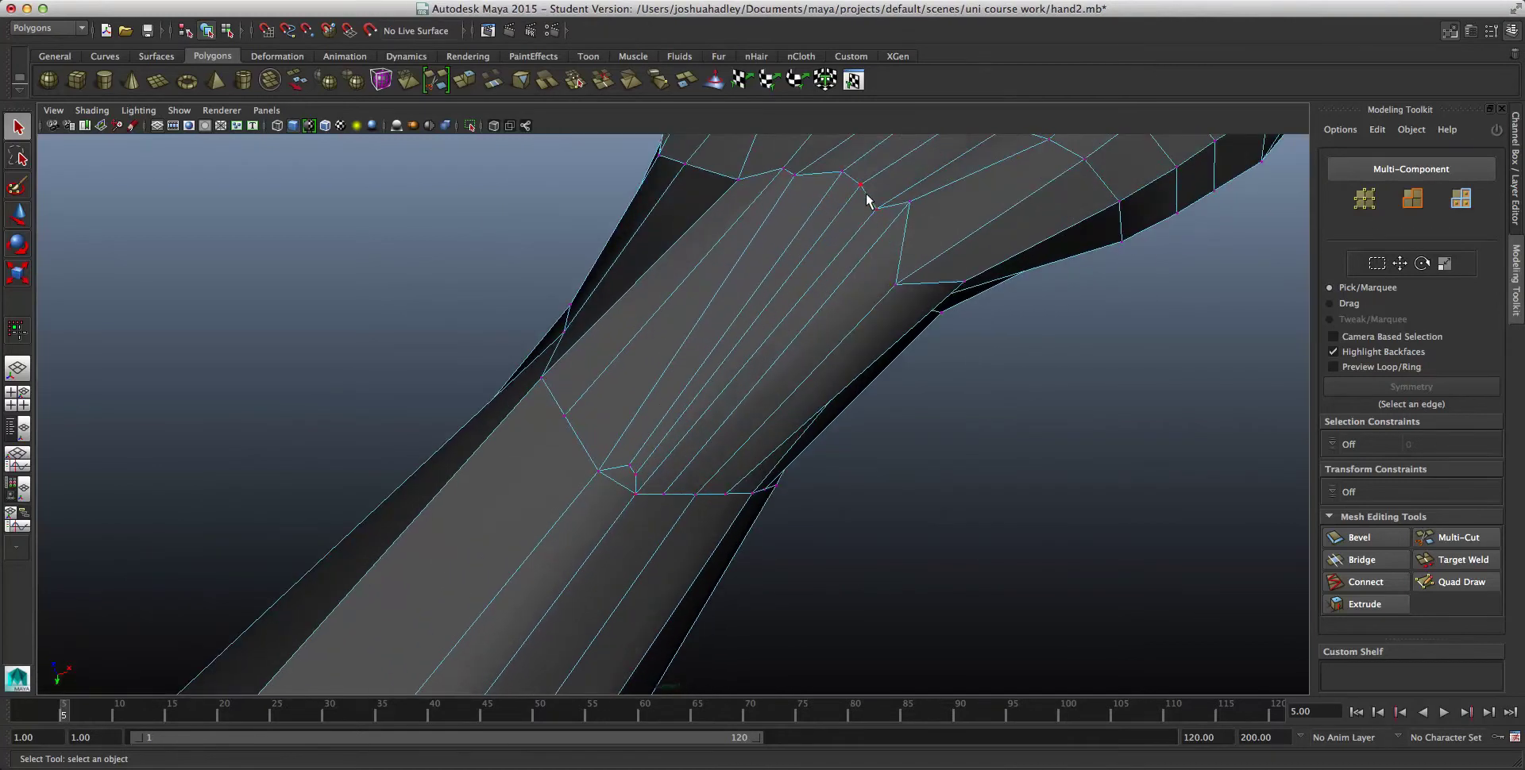
right_drag(866, 193, 857, 168)
click(856, 186)
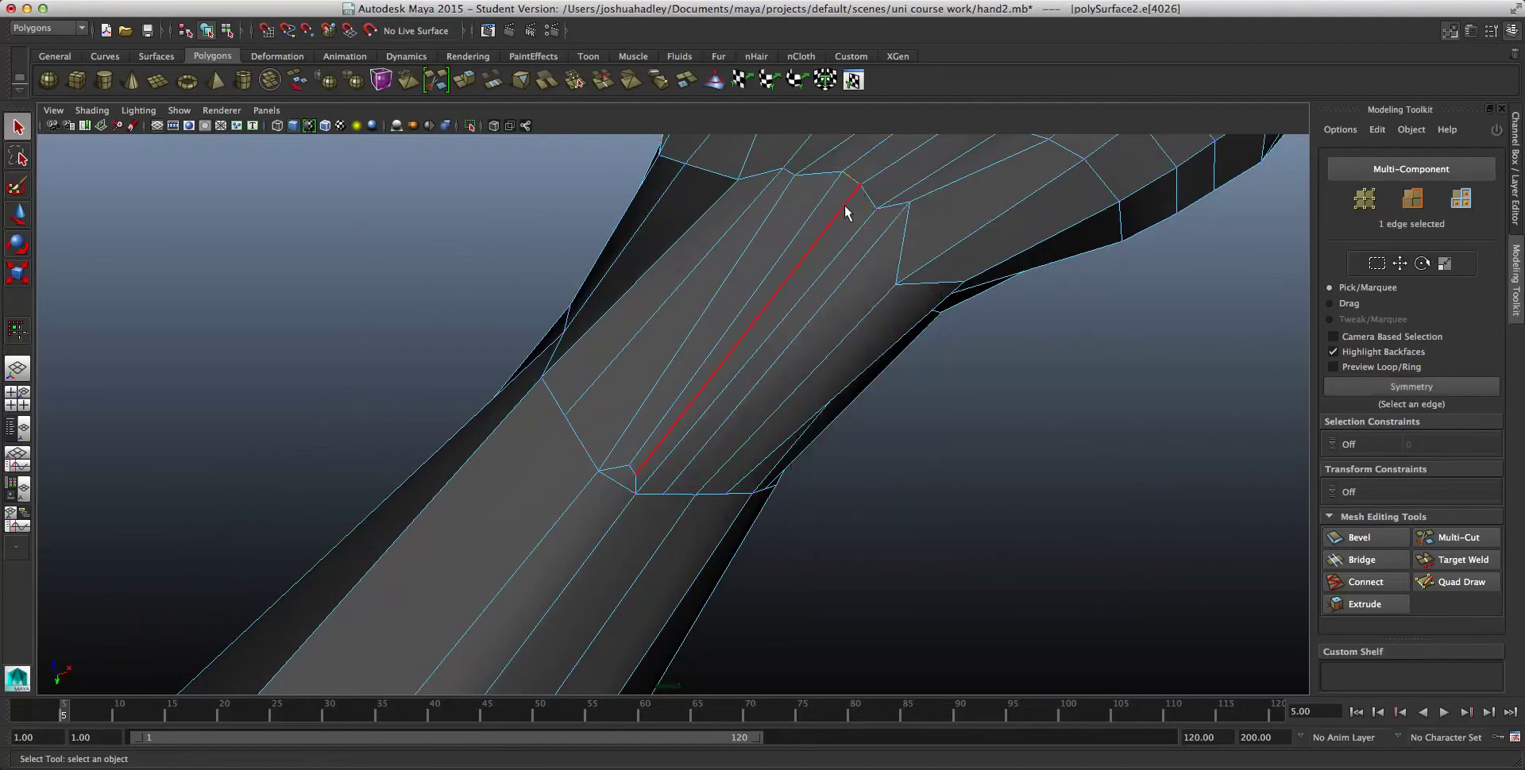
click(633, 474)
scroll(688, 507, up, 5)
scroll(668, 505, down, 3)
alt+middle_drag(669, 505, 674, 459)
scroll(674, 459, down, 2)
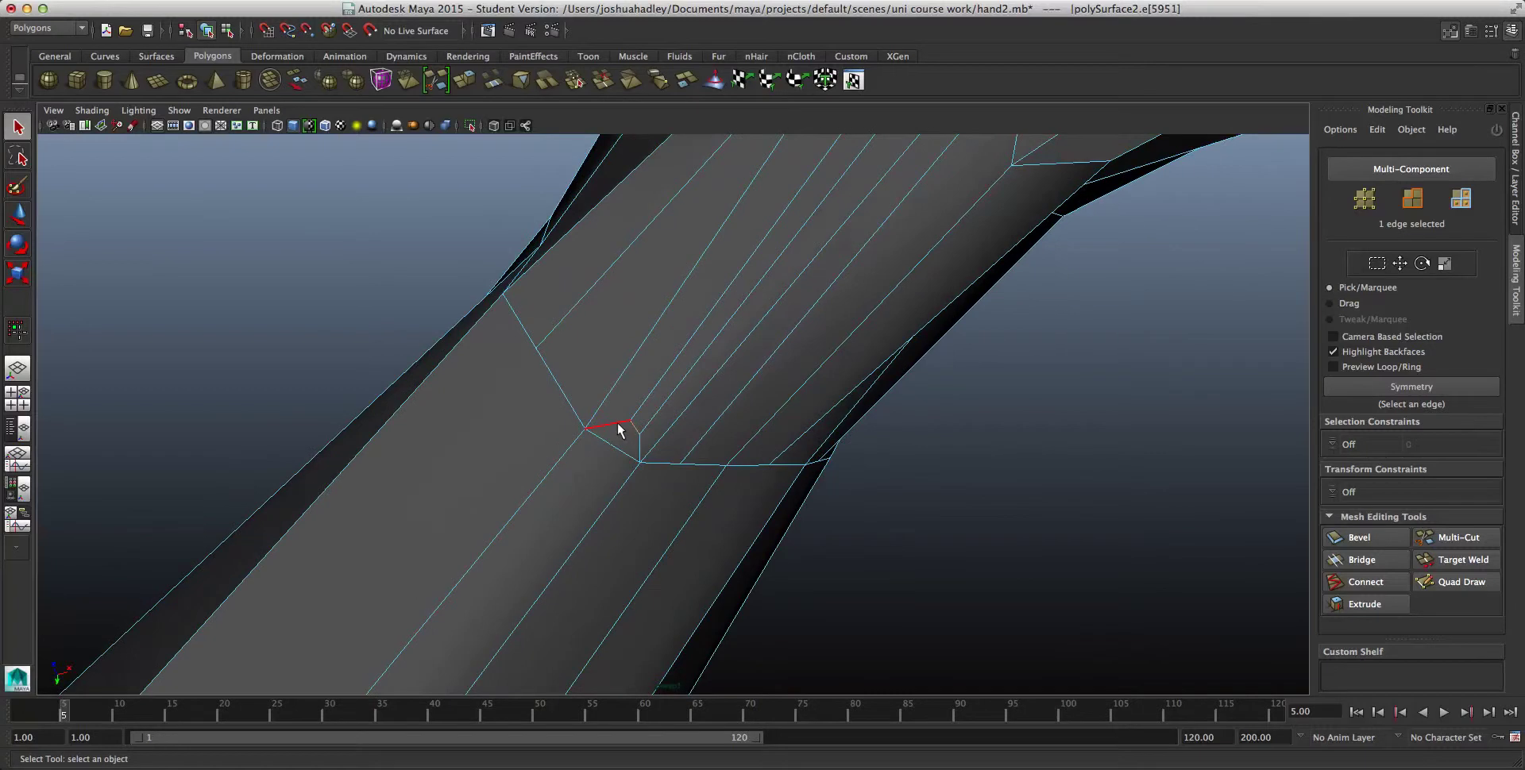
click(621, 447)
scroll(622, 450, up, 5)
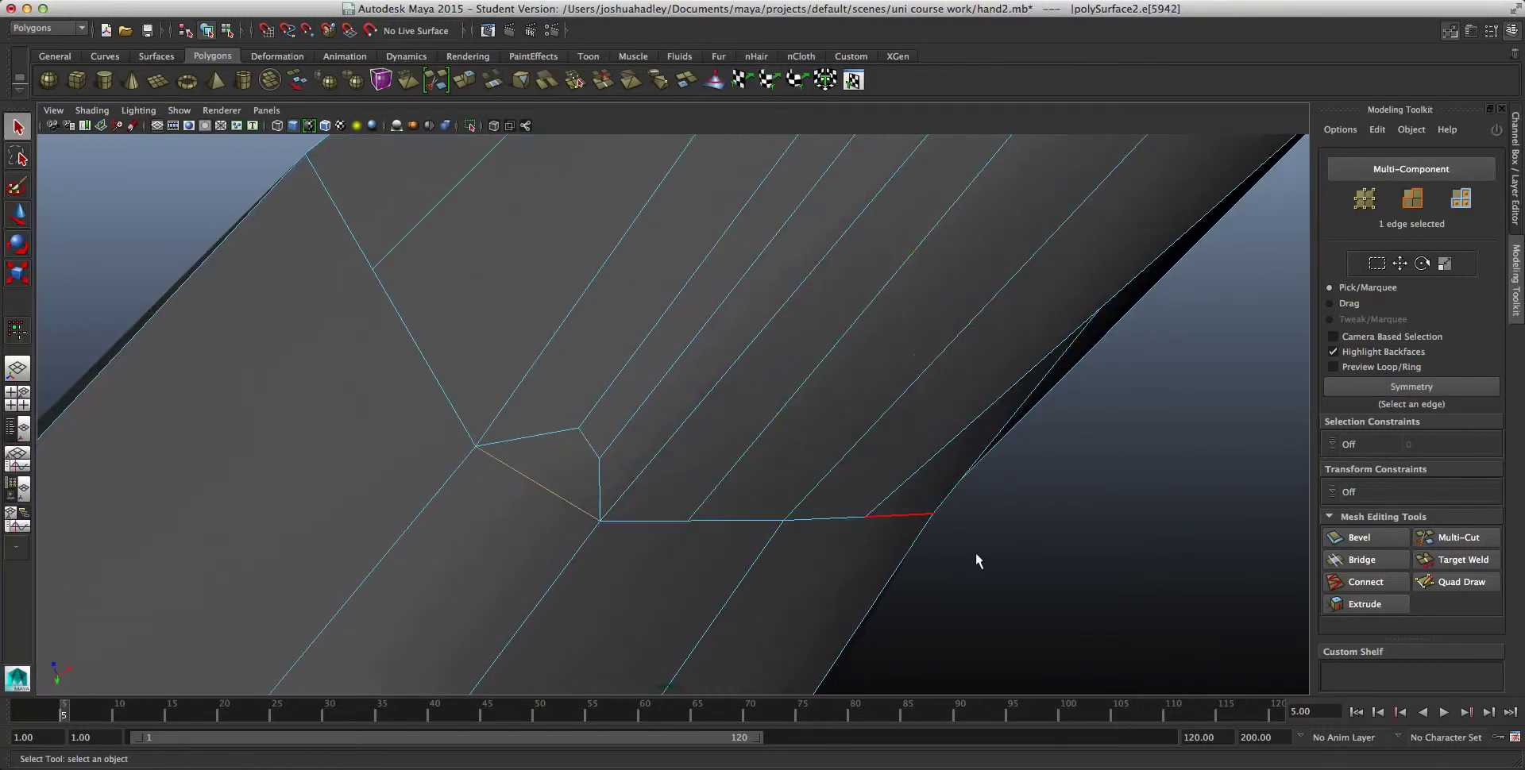
click(976, 556)
scroll(556, 484, down, 4)
alt+middle_drag(649, 443, 664, 448)
alt+drag(664, 447, 833, 515)
scroll(850, 318, down, 5)
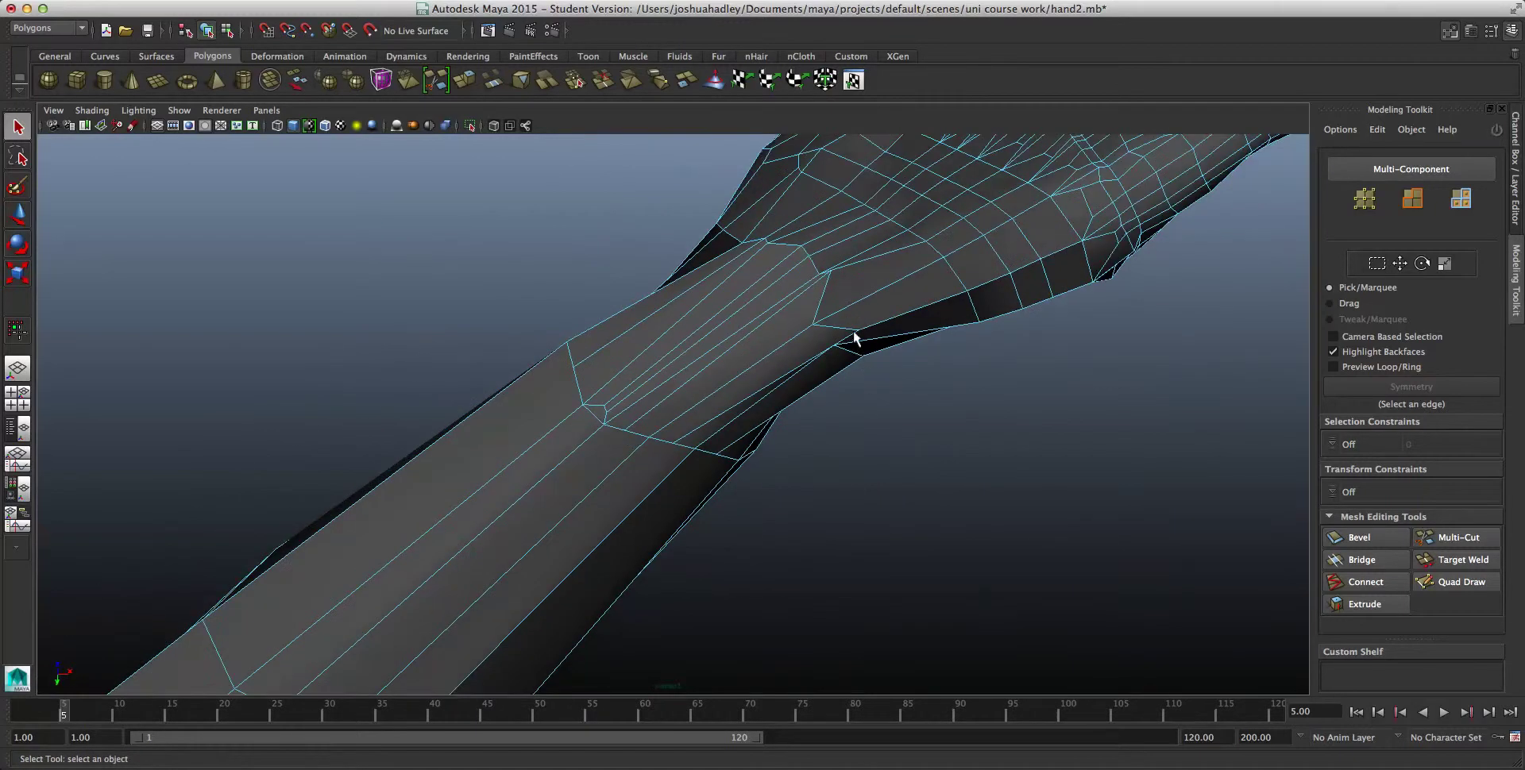
Step: Return to object mode and examine how the attached hand joins the forearm, viewed from several sides
mouse_move(853, 331)
alt+mouse_down()
mouse_move(820, 318)
mouse_move(689, 345)
mouse_move(736, 313)
mouse_move(765, 330)
mouse_move(708, 299)
mouse_move(640, 326)
mouse_move(585, 381)
mouse_move(716, 451)
alt+mouse_up()
scroll(694, 365, down, 5)
right_drag(789, 483, 822, 441)
mouse_move(822, 441)
alt+mouse_down()
mouse_move(868, 603)
mouse_move(671, 573)
mouse_move(607, 508)
mouse_move(987, 547)
alt+mouse_up()
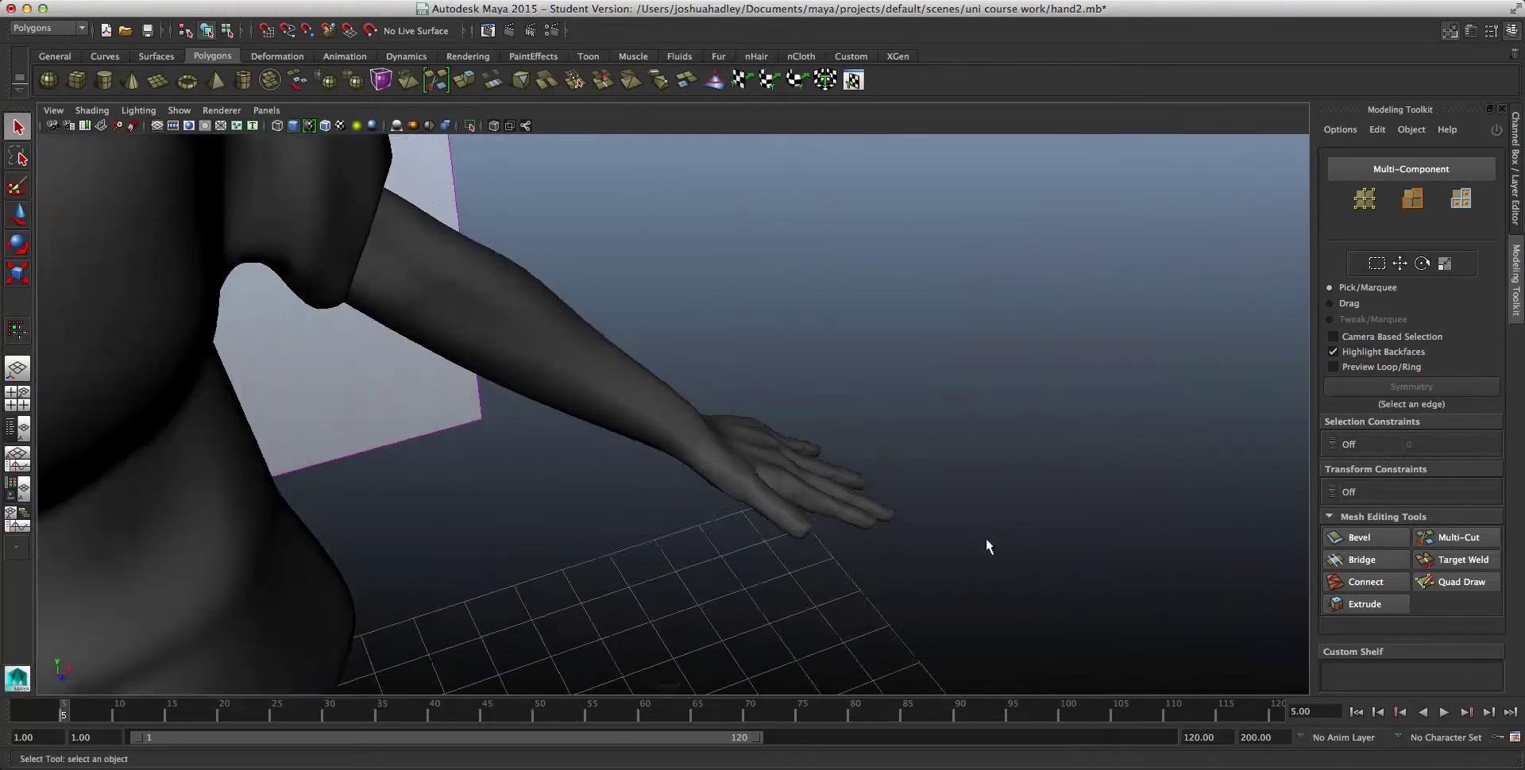
mouse_move(849, 490)
alt+mouse_down()
mouse_move(738, 481)
mouse_move(763, 516)
alt+mouse_up()
right_drag(764, 460, 689, 463)
click(763, 524)
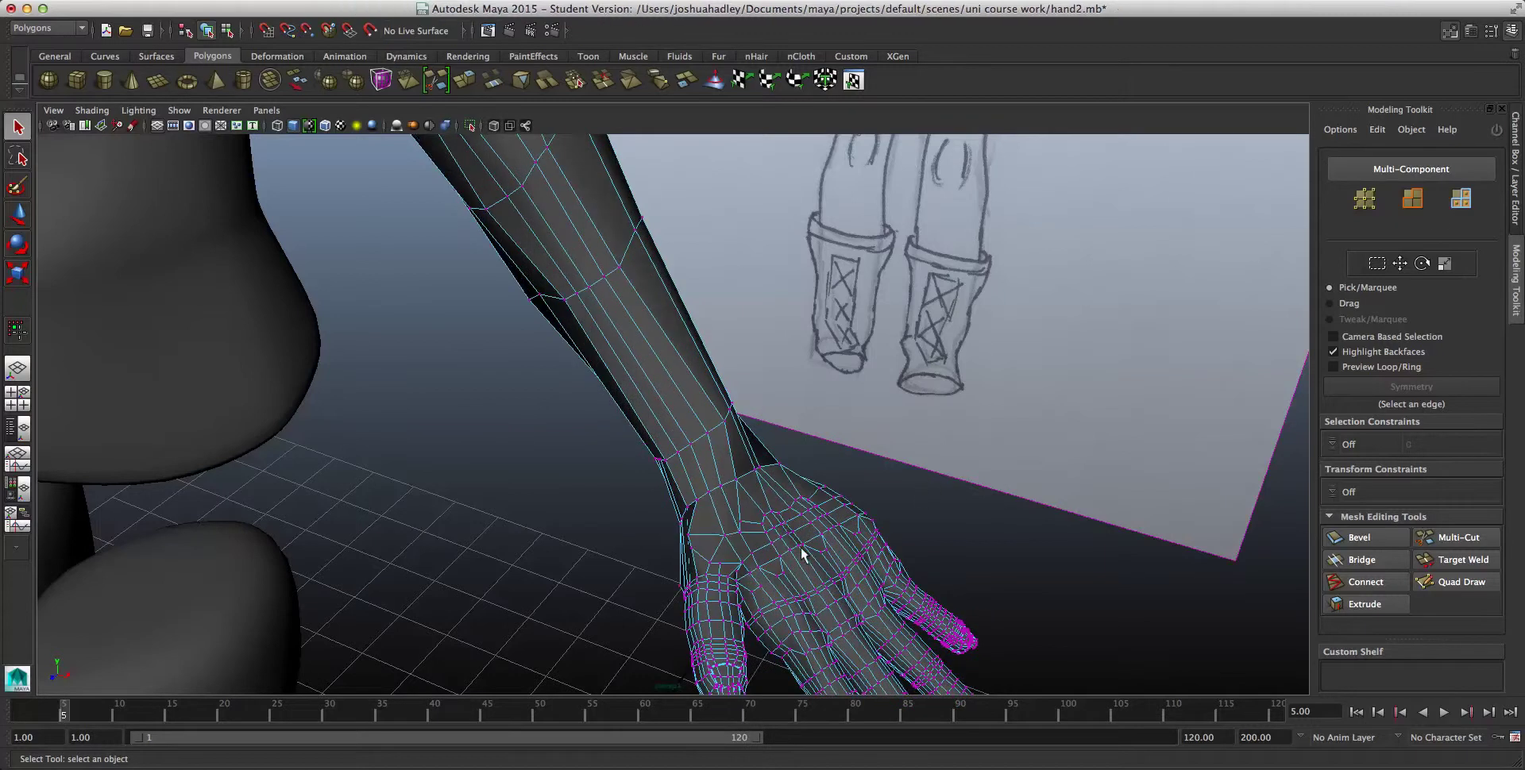
click(956, 446)
alt+drag(984, 552, 764, 486)
right_drag(759, 460, 804, 447)
mouse_move(914, 549)
alt+mouse_down()
mouse_move(772, 551)
mouse_move(722, 590)
mouse_move(994, 600)
mouse_move(946, 503)
mouse_move(911, 524)
alt+mouse_up()
scroll(745, 535, up, 3)
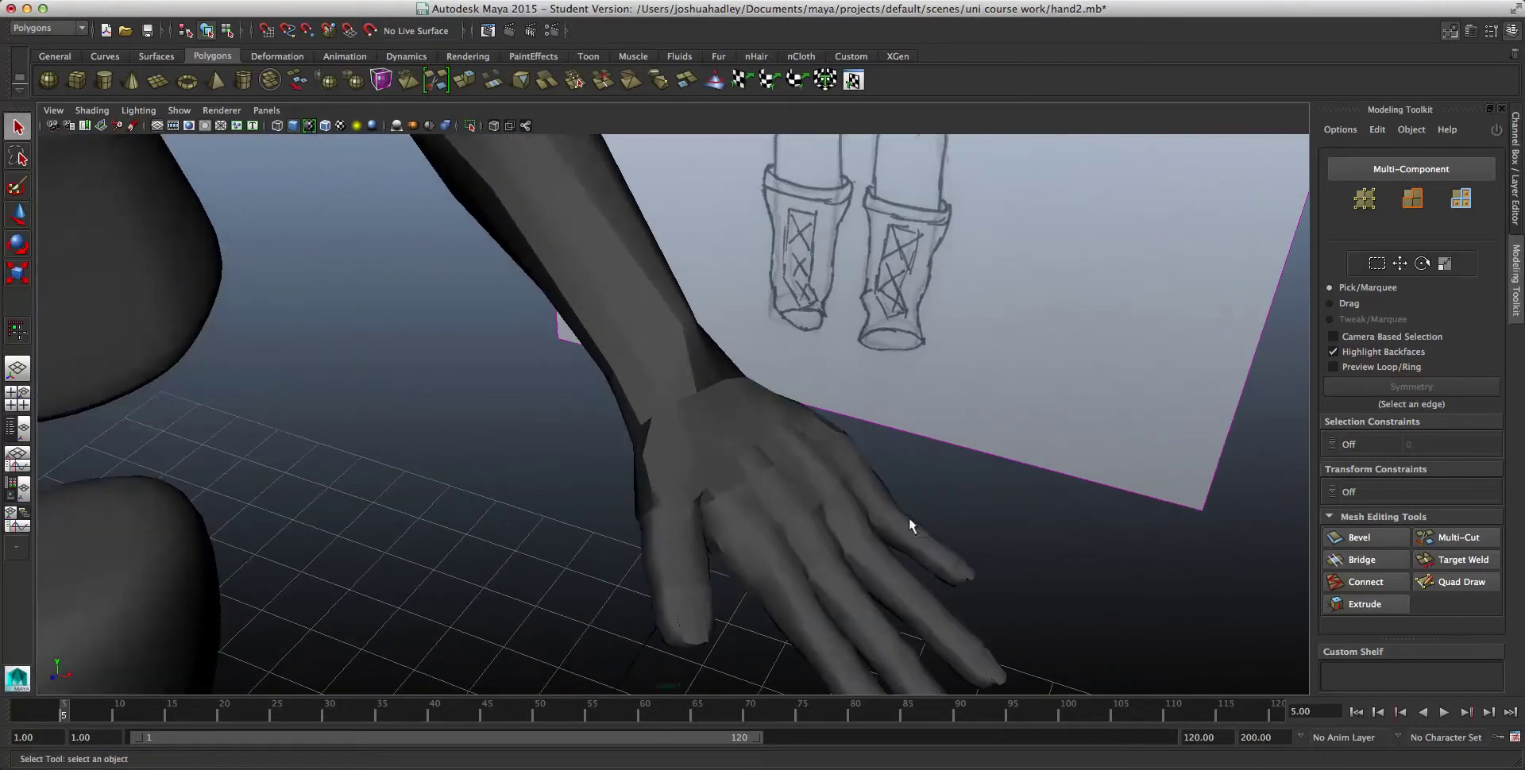
Step: Turn on smooth mesh preview for the joined arm and hand mesh
click(845, 524)
key(3)
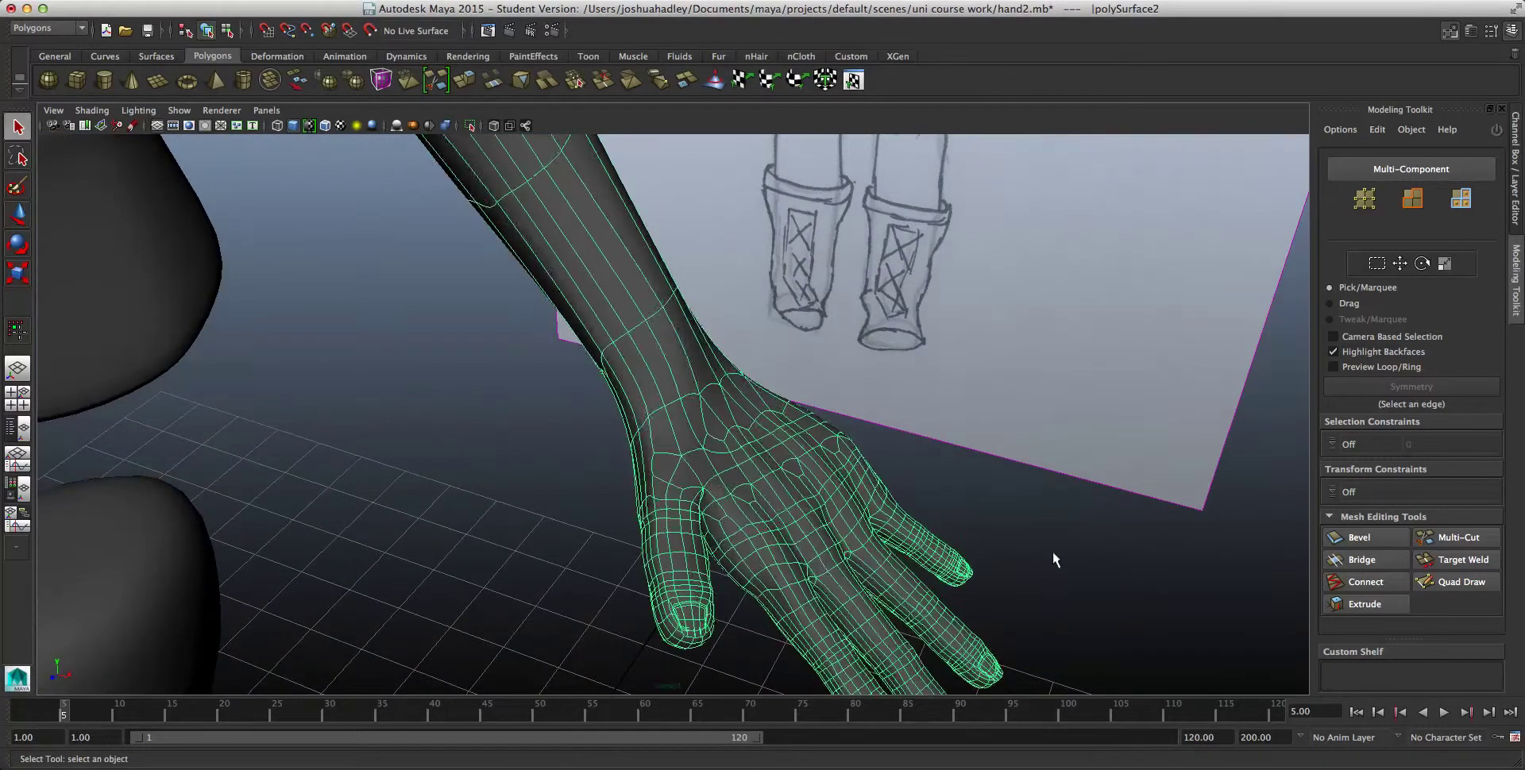
click(1051, 552)
alt+drag(964, 570, 776, 553)
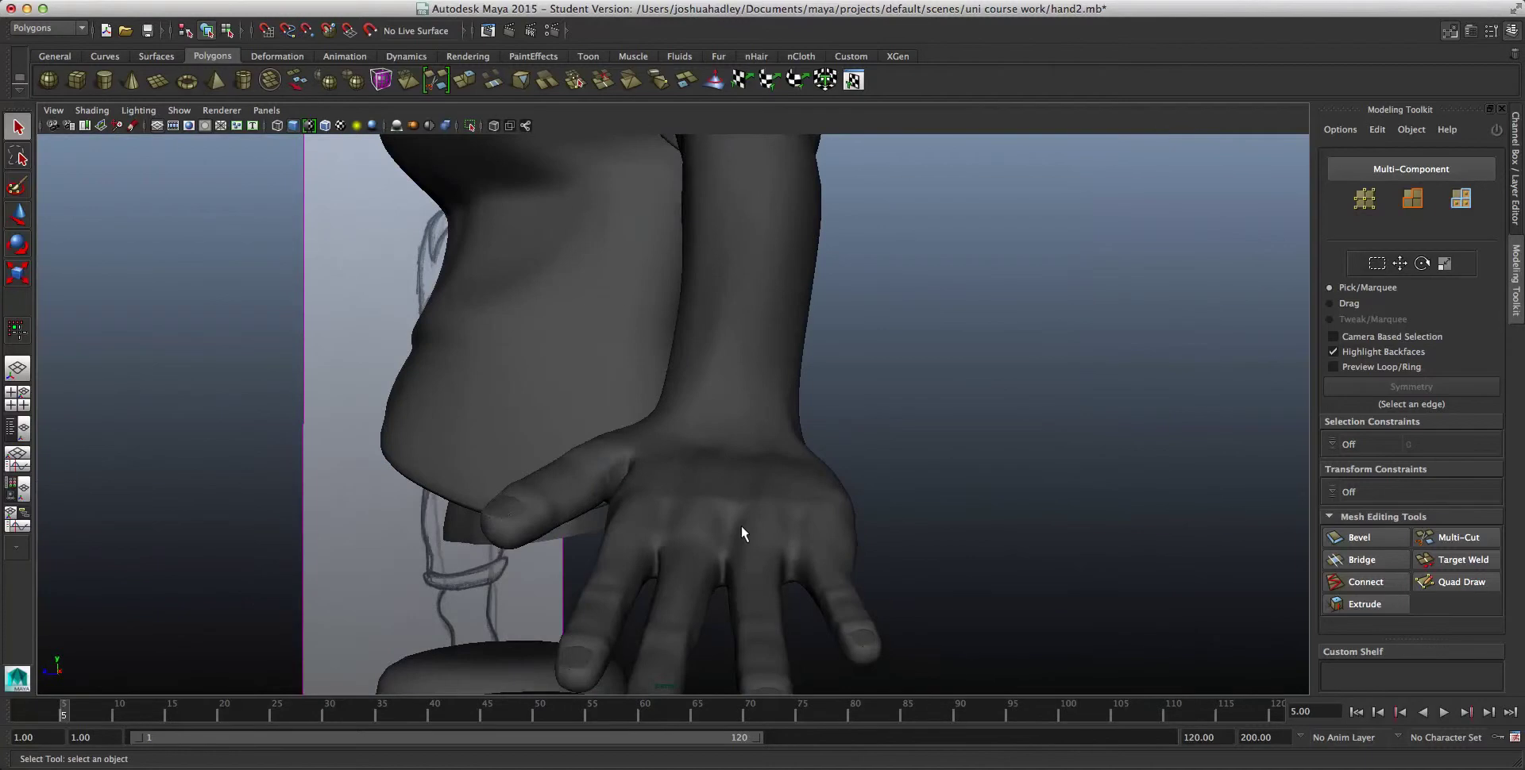
Step: Examine the smoothed wrist, palm and fingers up close and against the body and the front reference drawing
scroll(741, 516, down, 3)
click(741, 499)
mouse_move(908, 579)
alt+mouse_down()
mouse_move(942, 617)
mouse_move(975, 615)
mouse_move(894, 569)
mouse_move(869, 494)
mouse_move(932, 560)
mouse_move(863, 534)
alt+mouse_up()
scroll(932, 561, up, 2)
click(932, 578)
scroll(933, 580, down, 3)
scroll(933, 582, down, 1)
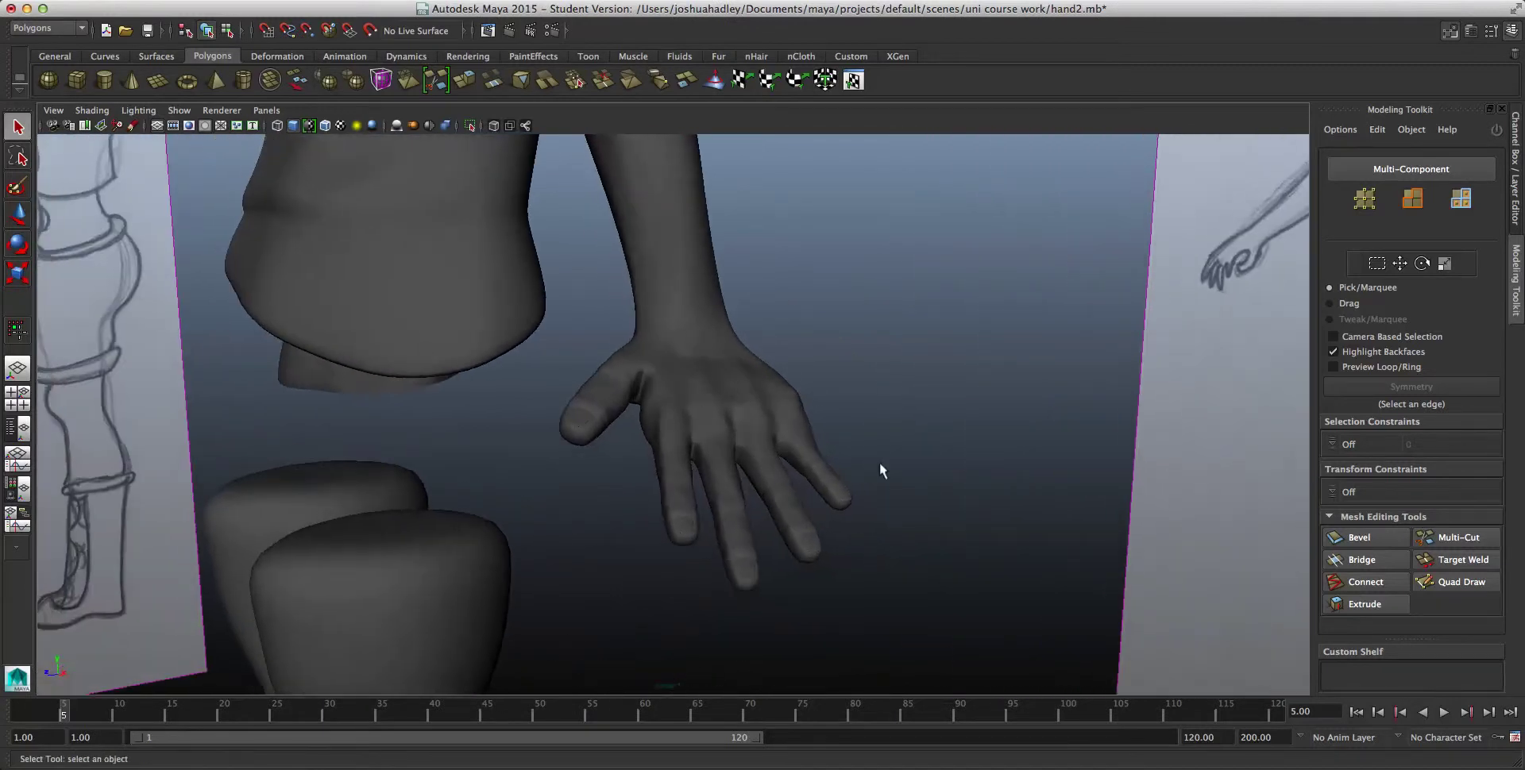
click(765, 405)
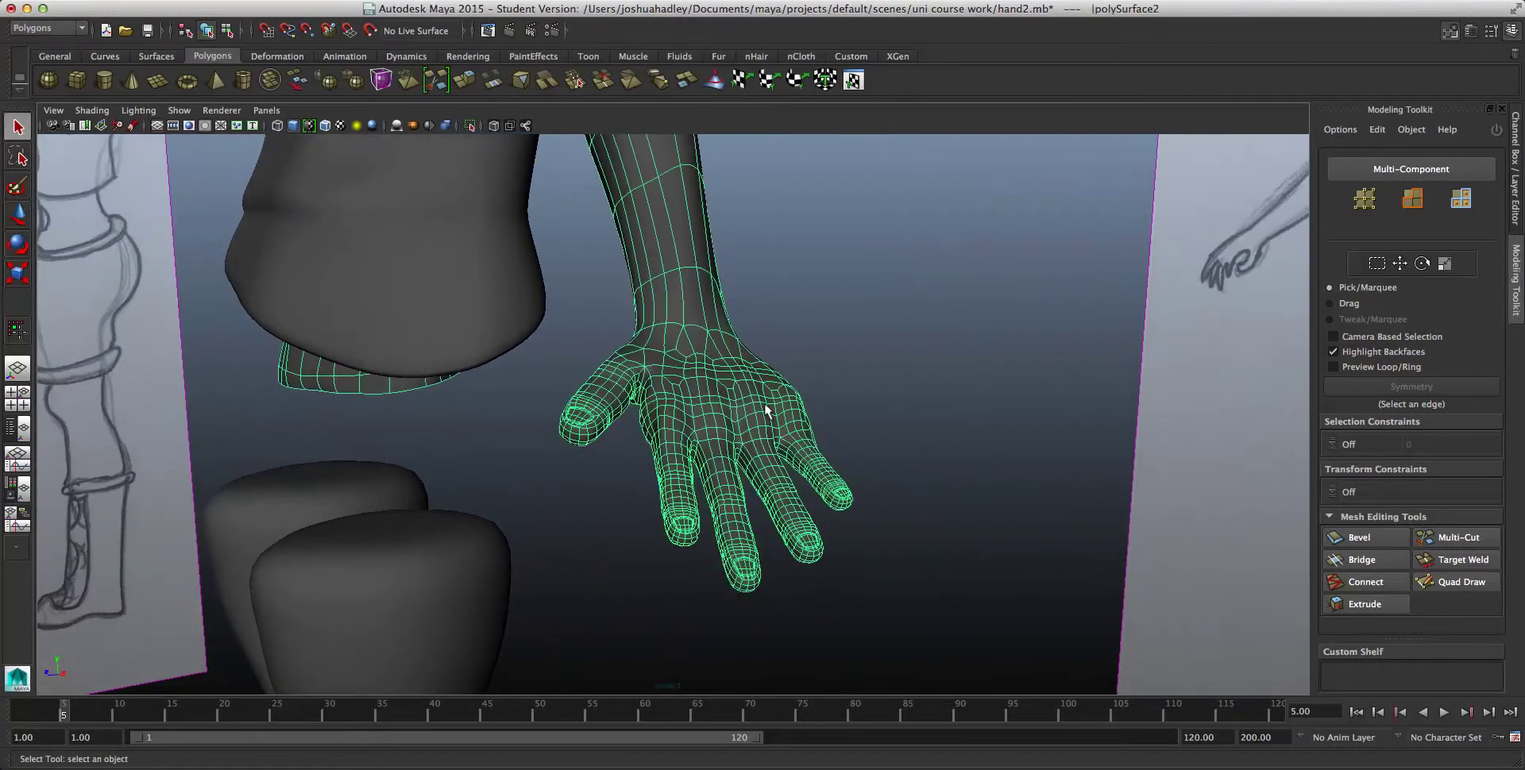
click(918, 458)
click(708, 411)
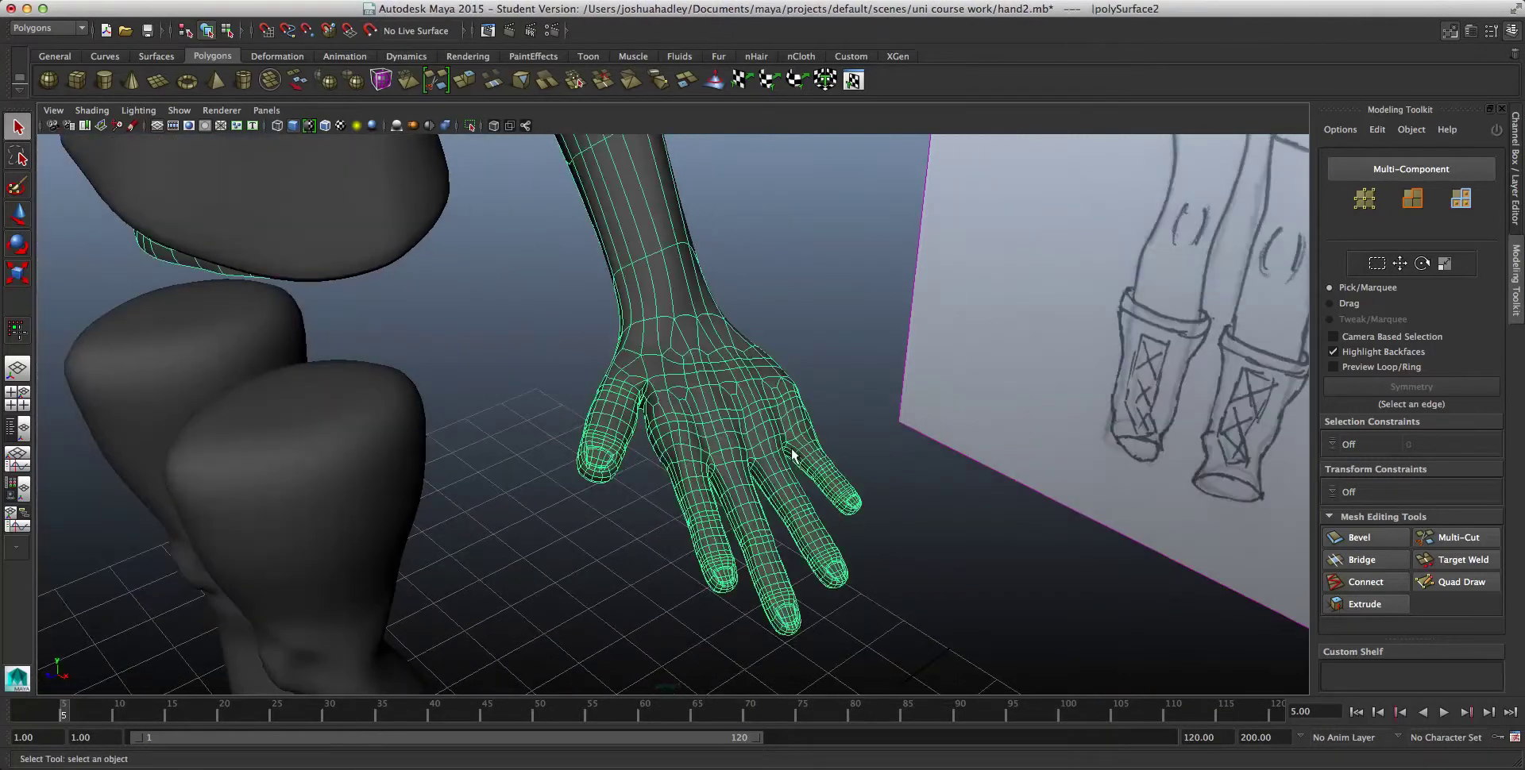
click(904, 500)
click(746, 428)
mouse_move(934, 547)
alt+mouse_down()
mouse_move(977, 540)
mouse_move(922, 572)
mouse_move(640, 490)
mouse_move(725, 524)
alt+mouse_up()
click(666, 608)
mouse_move(665, 608)
alt+mouse_down()
mouse_move(1008, 633)
mouse_move(739, 634)
mouse_move(887, 629)
mouse_move(755, 606)
mouse_move(698, 619)
mouse_move(789, 616)
mouse_move(850, 570)
alt+mouse_up()
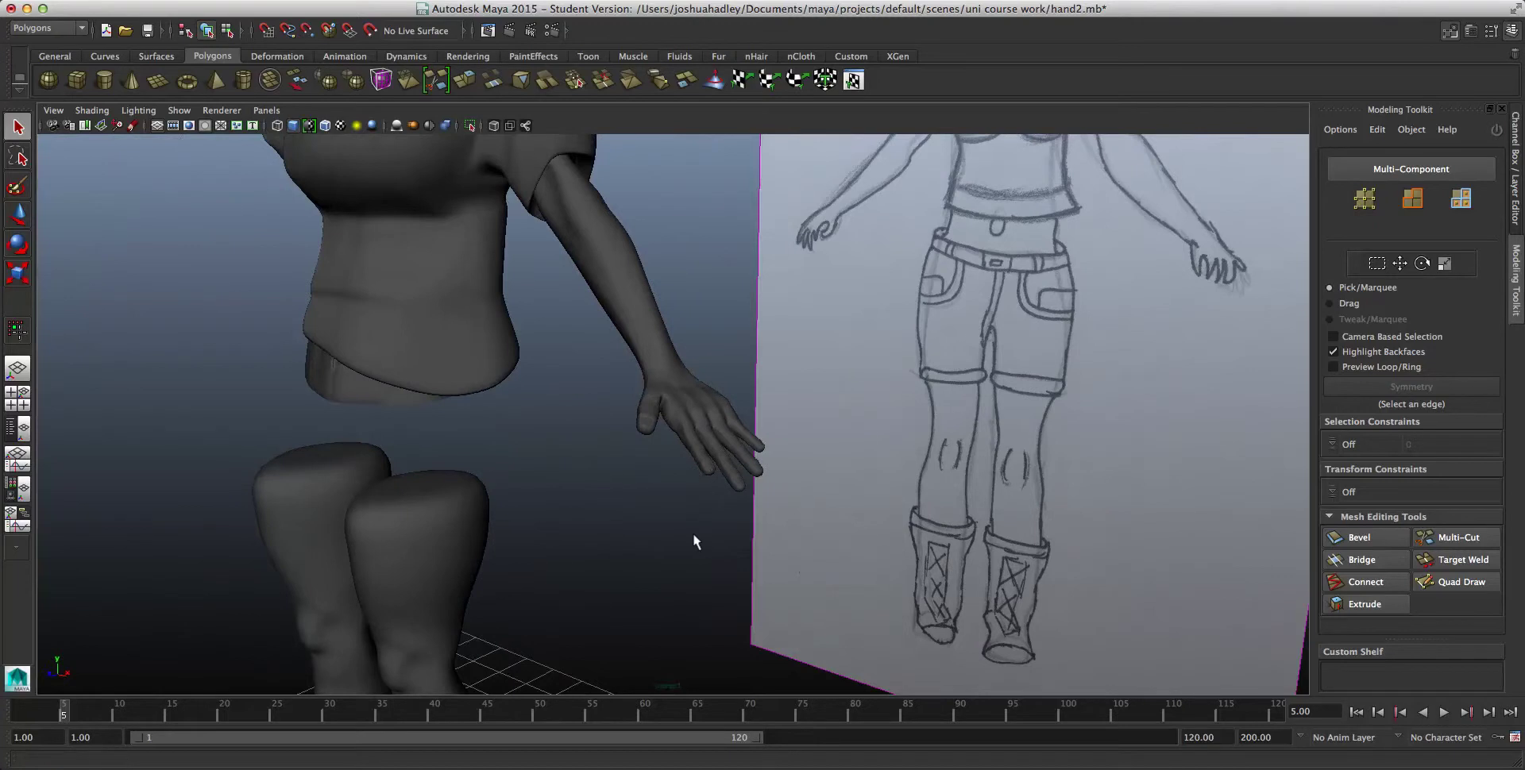
scroll(693, 533, up, 5)
mouse_move(693, 533)
alt+mouse_down()
mouse_move(668, 542)
mouse_move(787, 515)
mouse_move(747, 527)
mouse_move(664, 426)
mouse_move(814, 541)
alt+mouse_up()
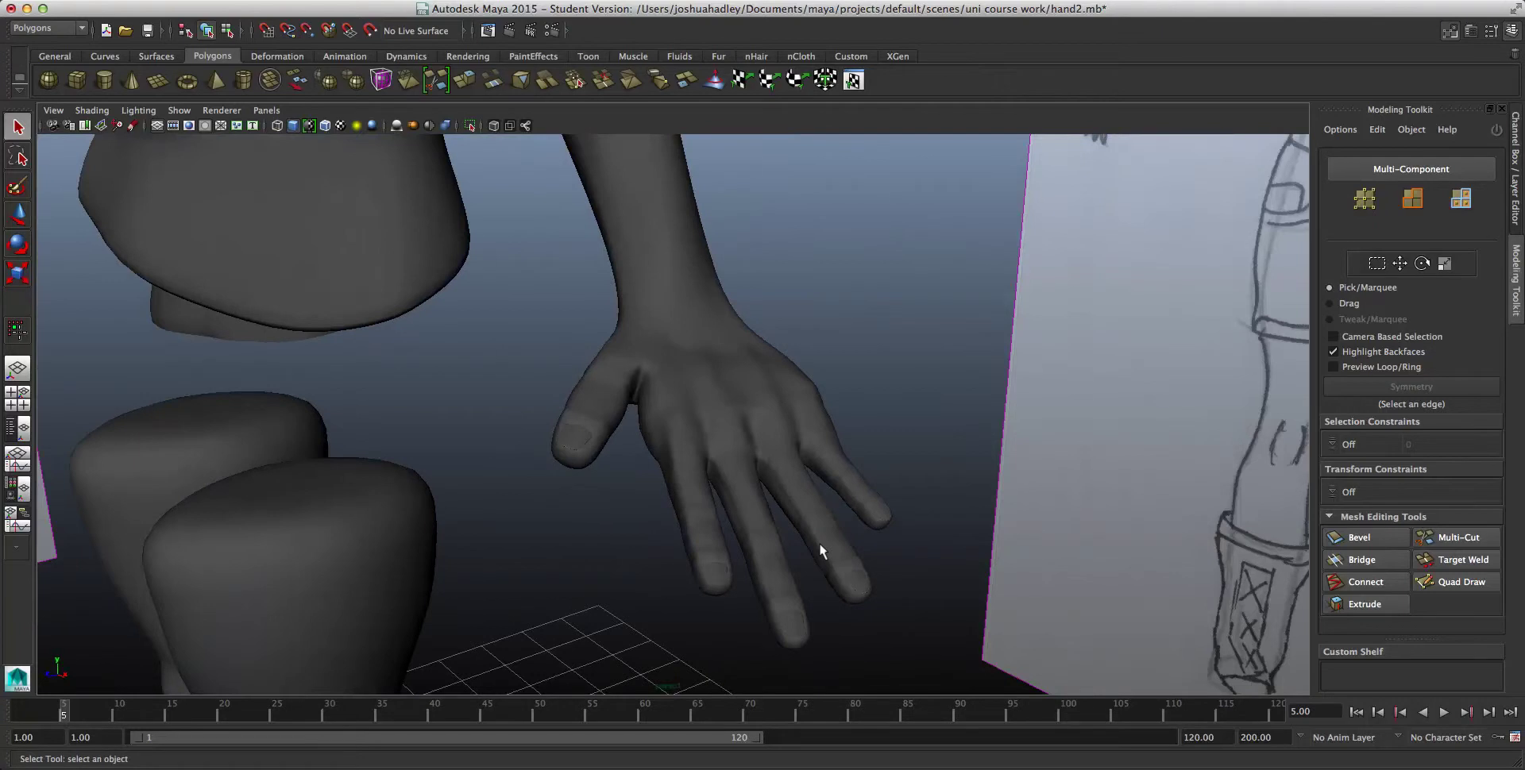
Step: Move one vertex in the middle of the back of the hand slightly upward, then restore smooth preview in object mode
scroll(737, 459, up, 5)
click(739, 456)
scroll(763, 425, up, 5)
right_drag(763, 426, 725, 422)
click(765, 401)
key(w)
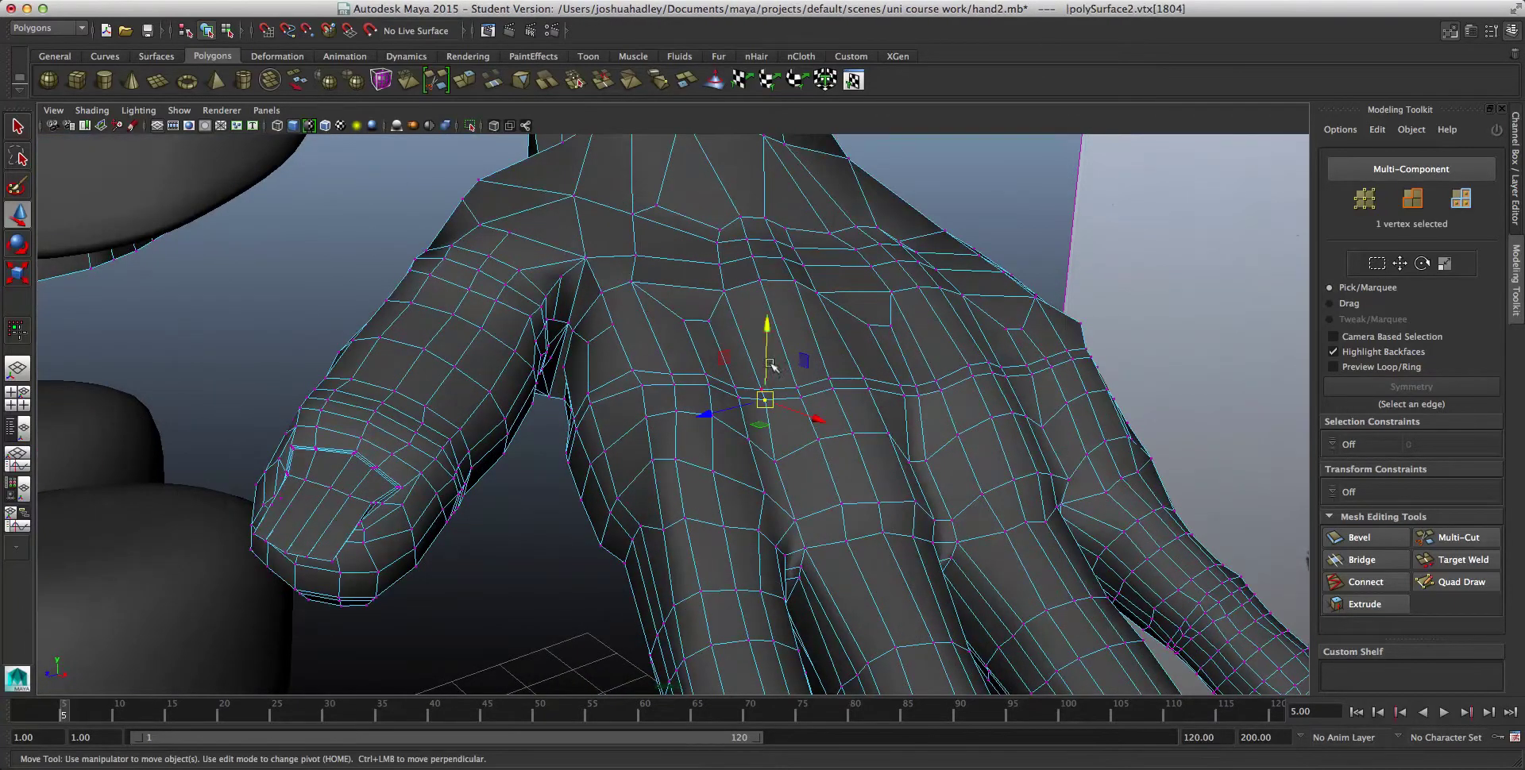
drag(770, 365, 771, 357)
key(3)
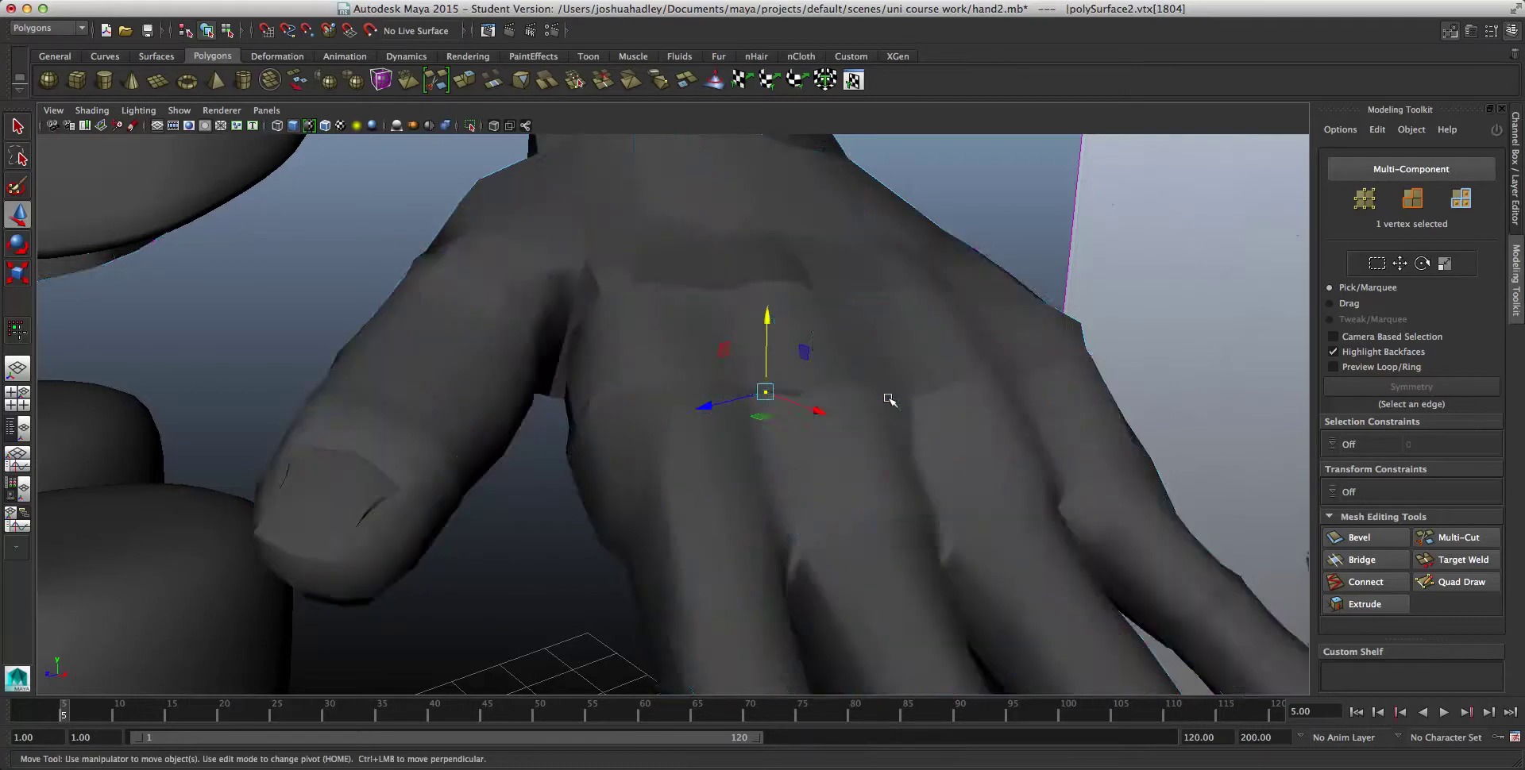
scroll(888, 399, down, 5)
right_drag(888, 400, 915, 333)
click(917, 331)
click(863, 389)
click(914, 250)
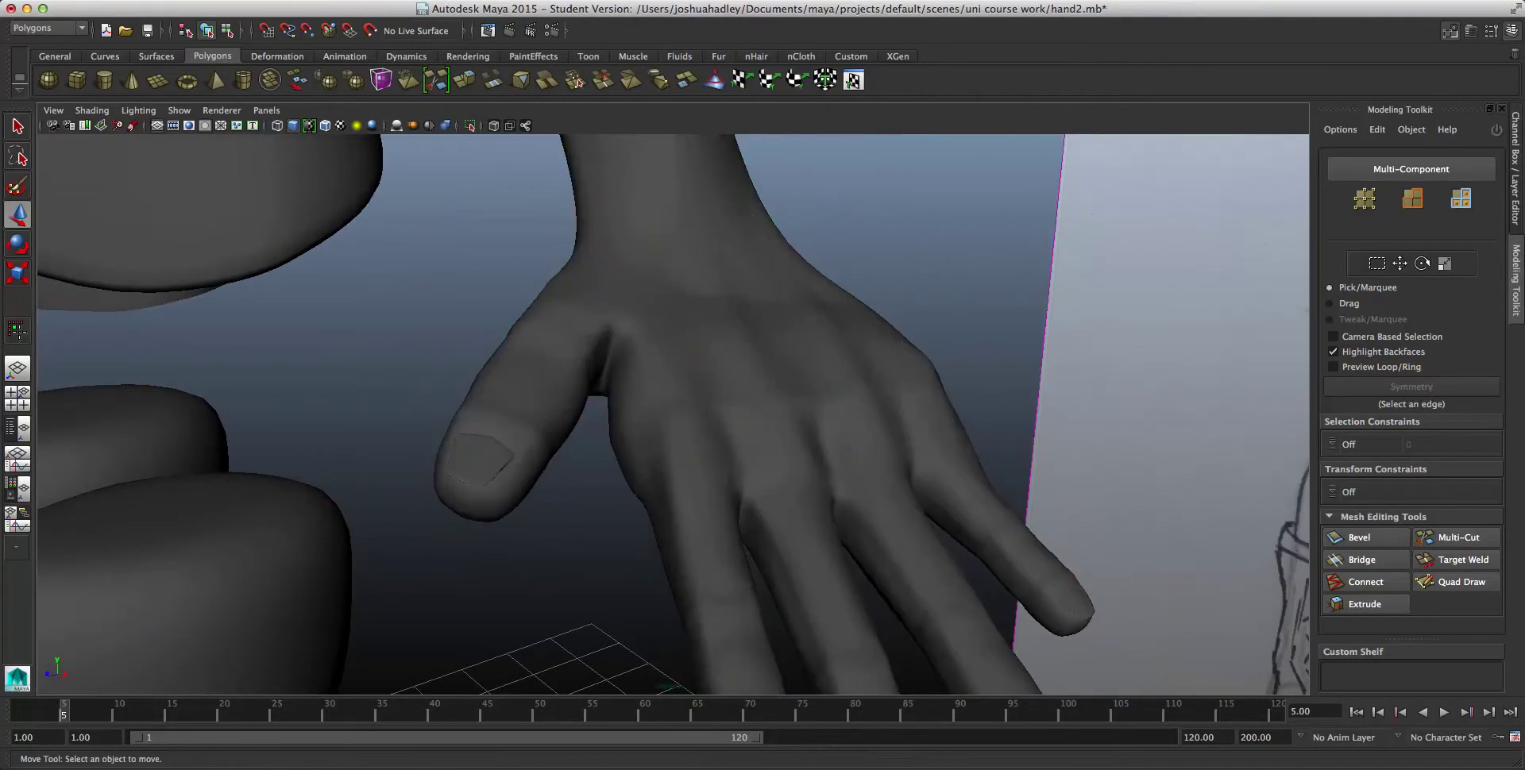
Step: Compare the thumb and back of the hand in unsmoothed and smooth display
alt+drag(892, 388, 955, 406)
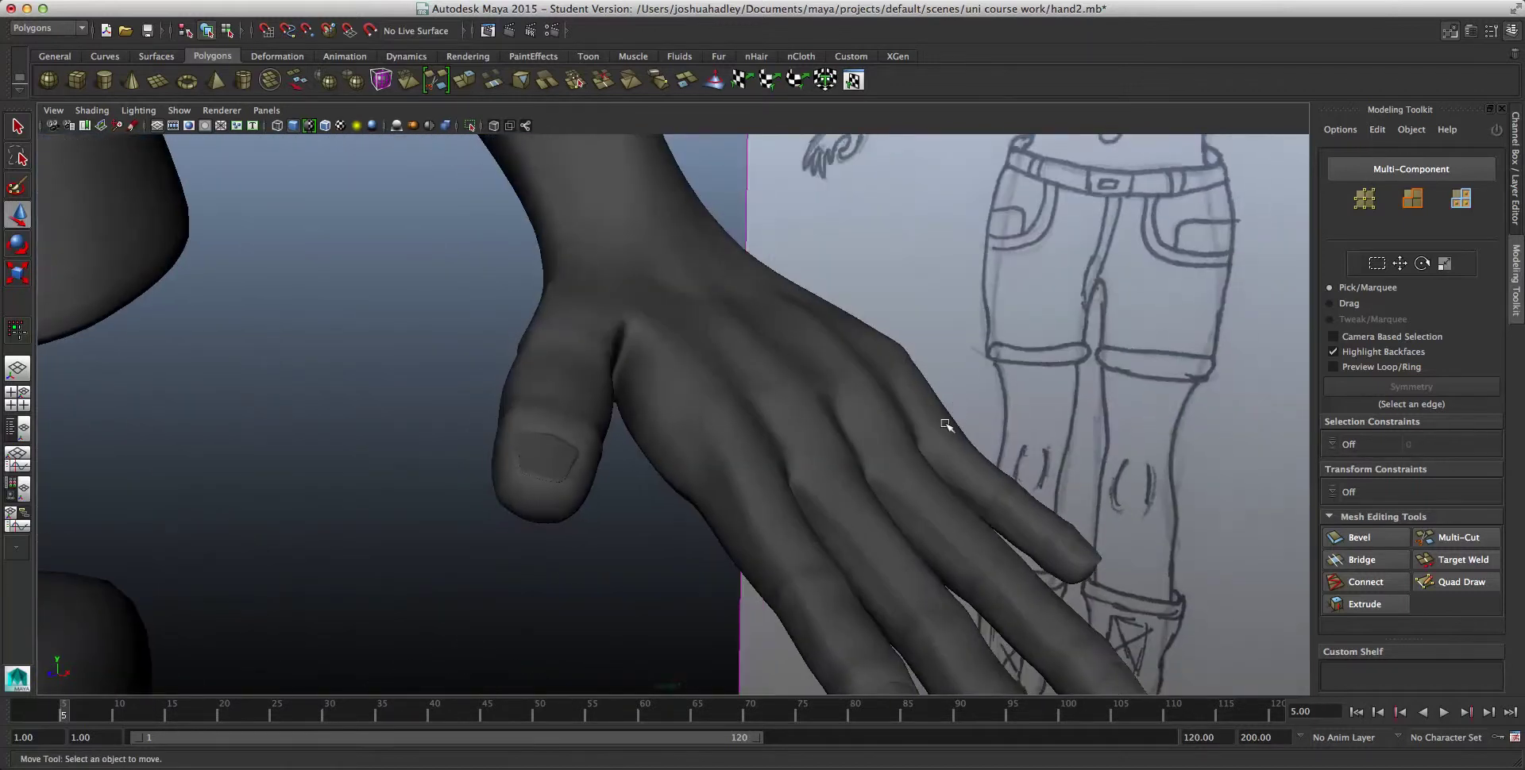
scroll(945, 424, down, 2)
click(766, 419)
key(1)
click(953, 358)
scroll(844, 384, up, 2)
click(553, 332)
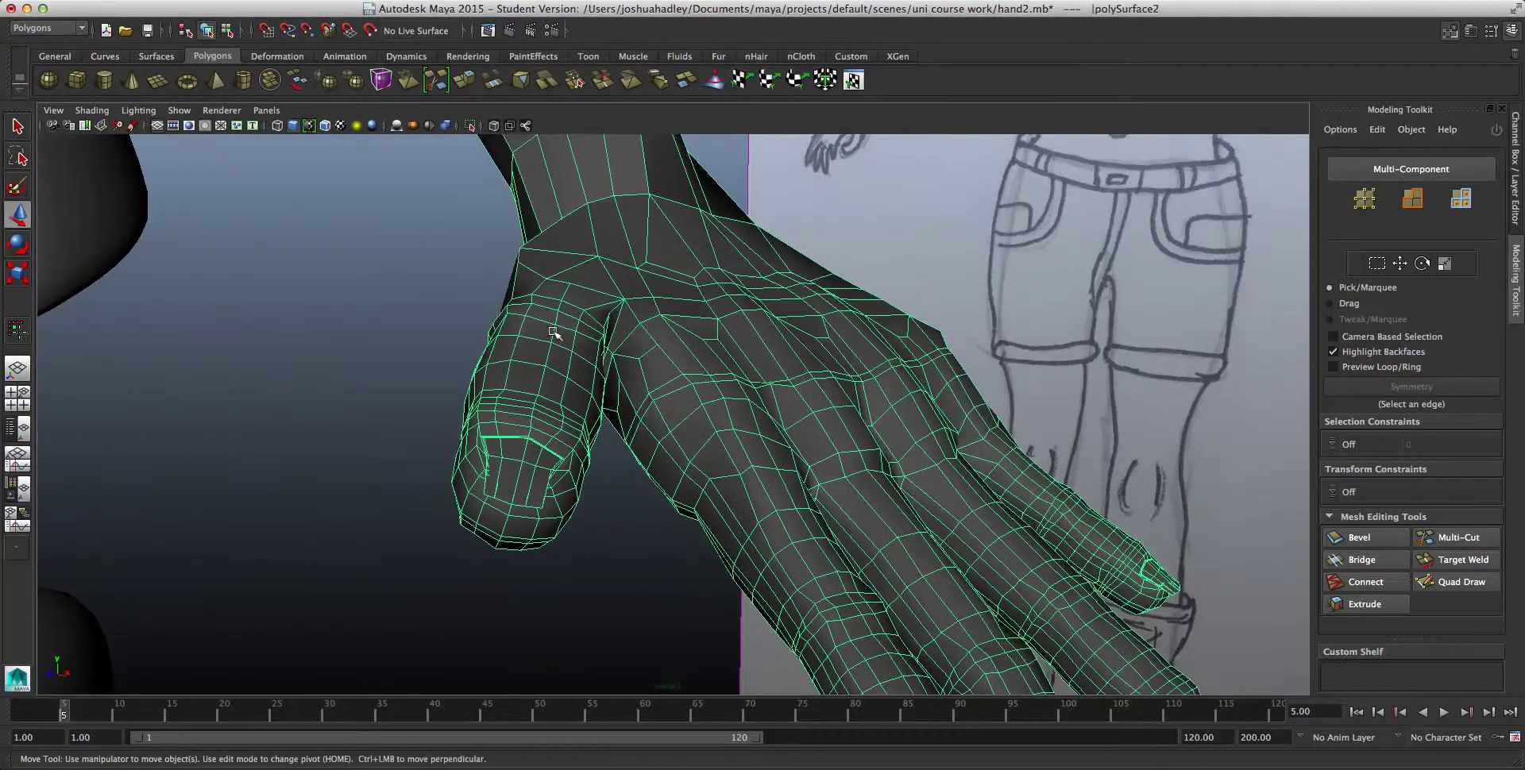
click(369, 279)
alt+drag(453, 299, 778, 455)
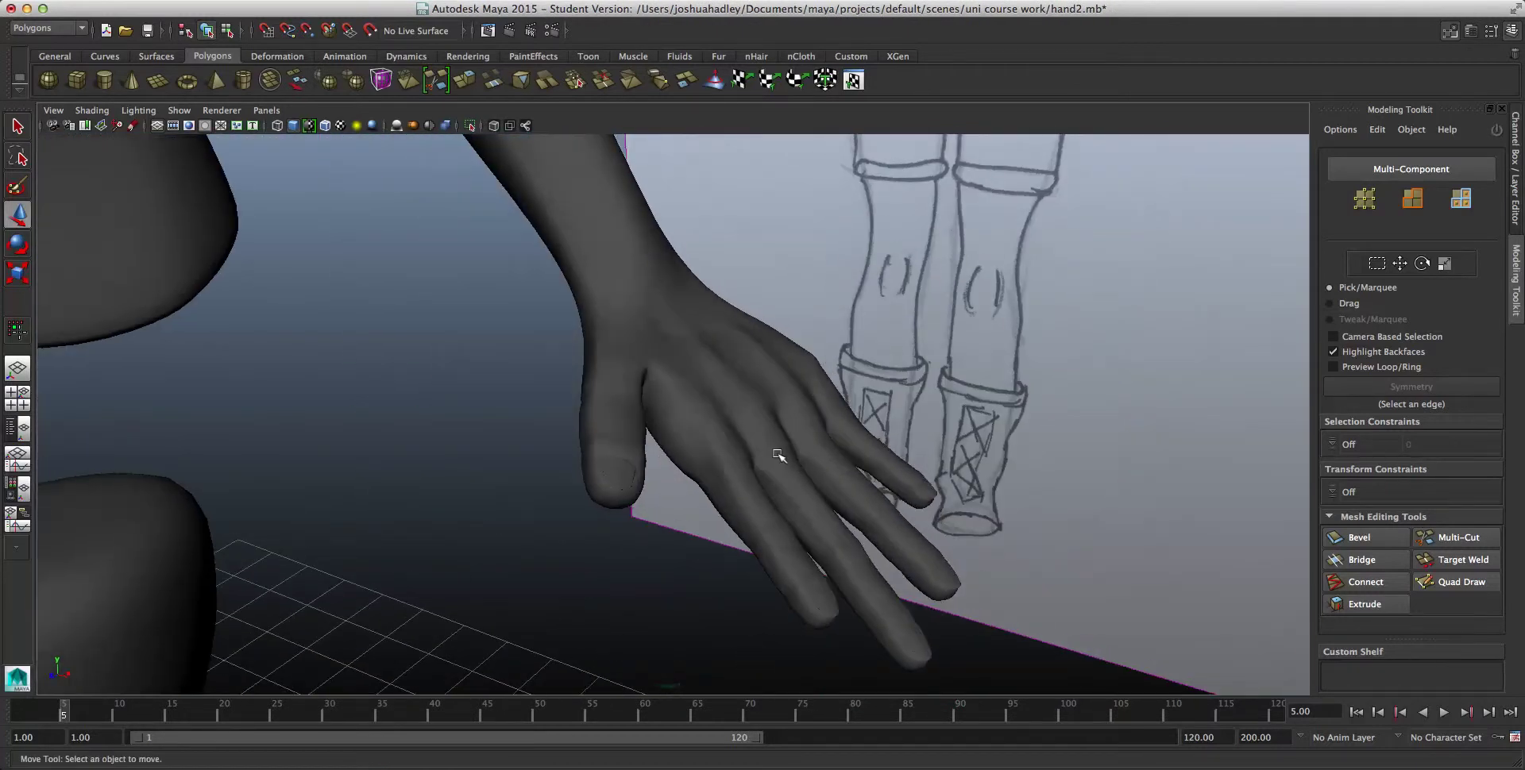
alt+drag(782, 459, 735, 442)
scroll(725, 441, down, 2)
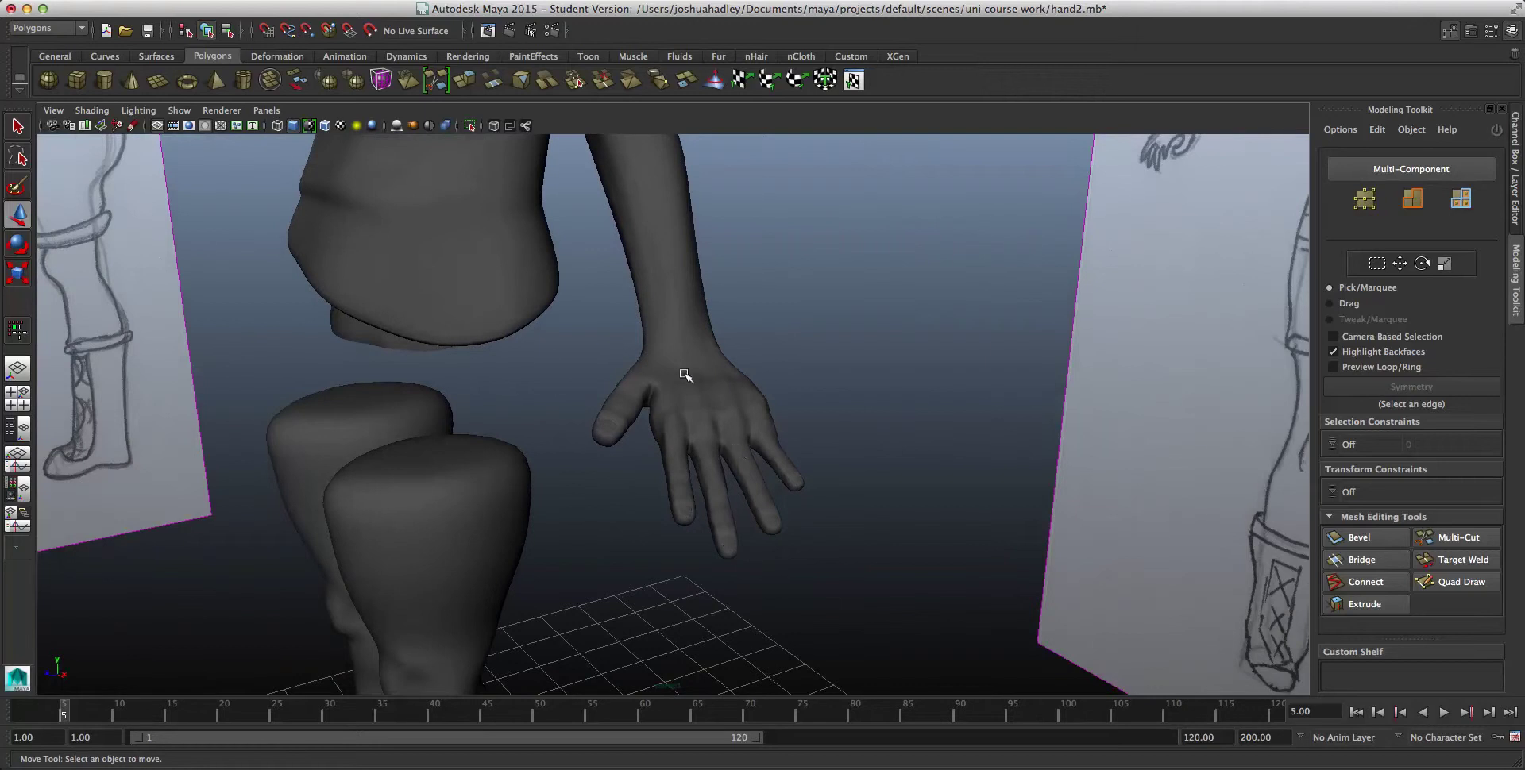
drag(578, 341, 937, 588)
click(939, 589)
drag(596, 302, 919, 617)
drag(548, 318, 921, 650)
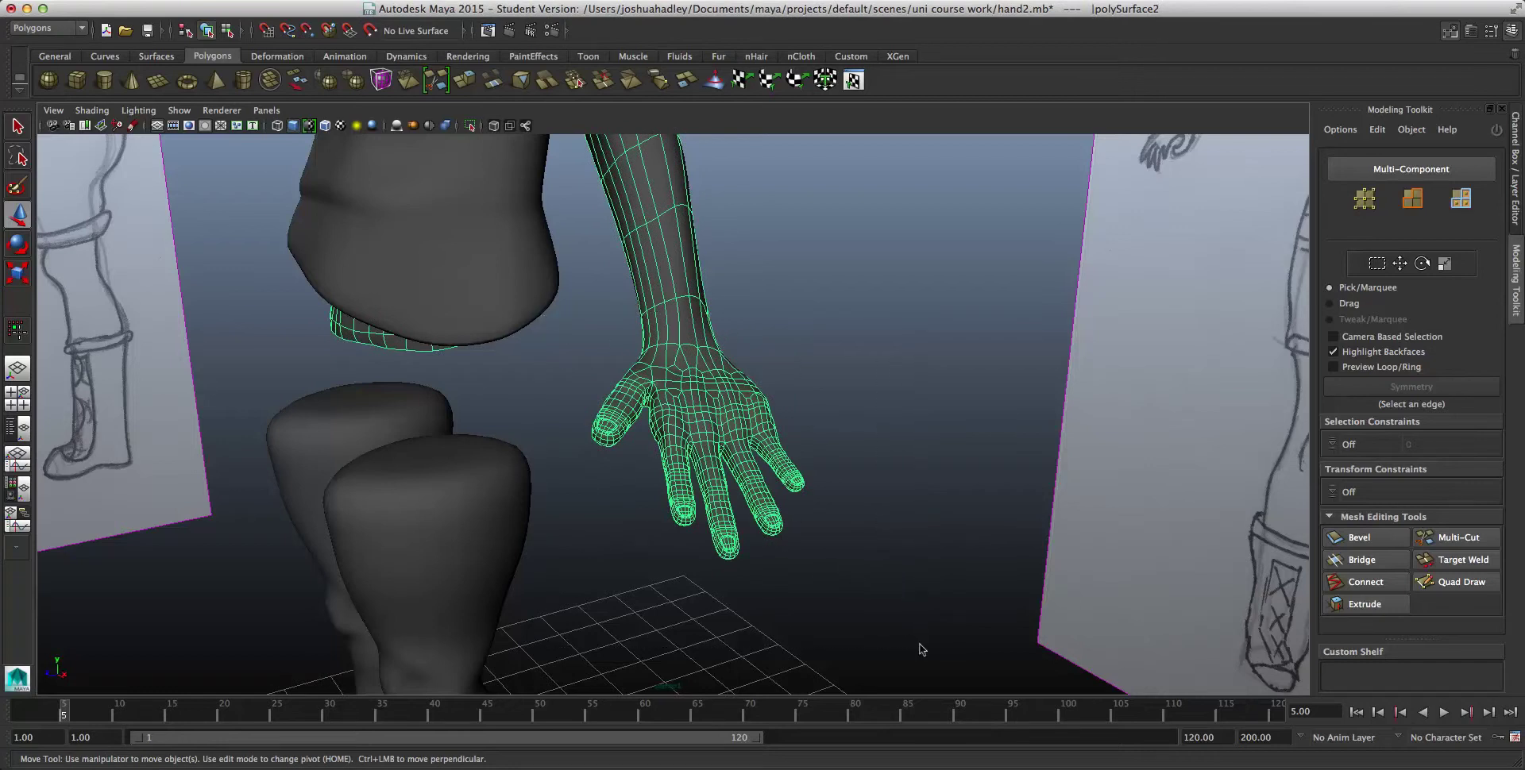
drag(1015, 672, 562, 325)
click(883, 524)
right_drag(653, 373, 696, 355)
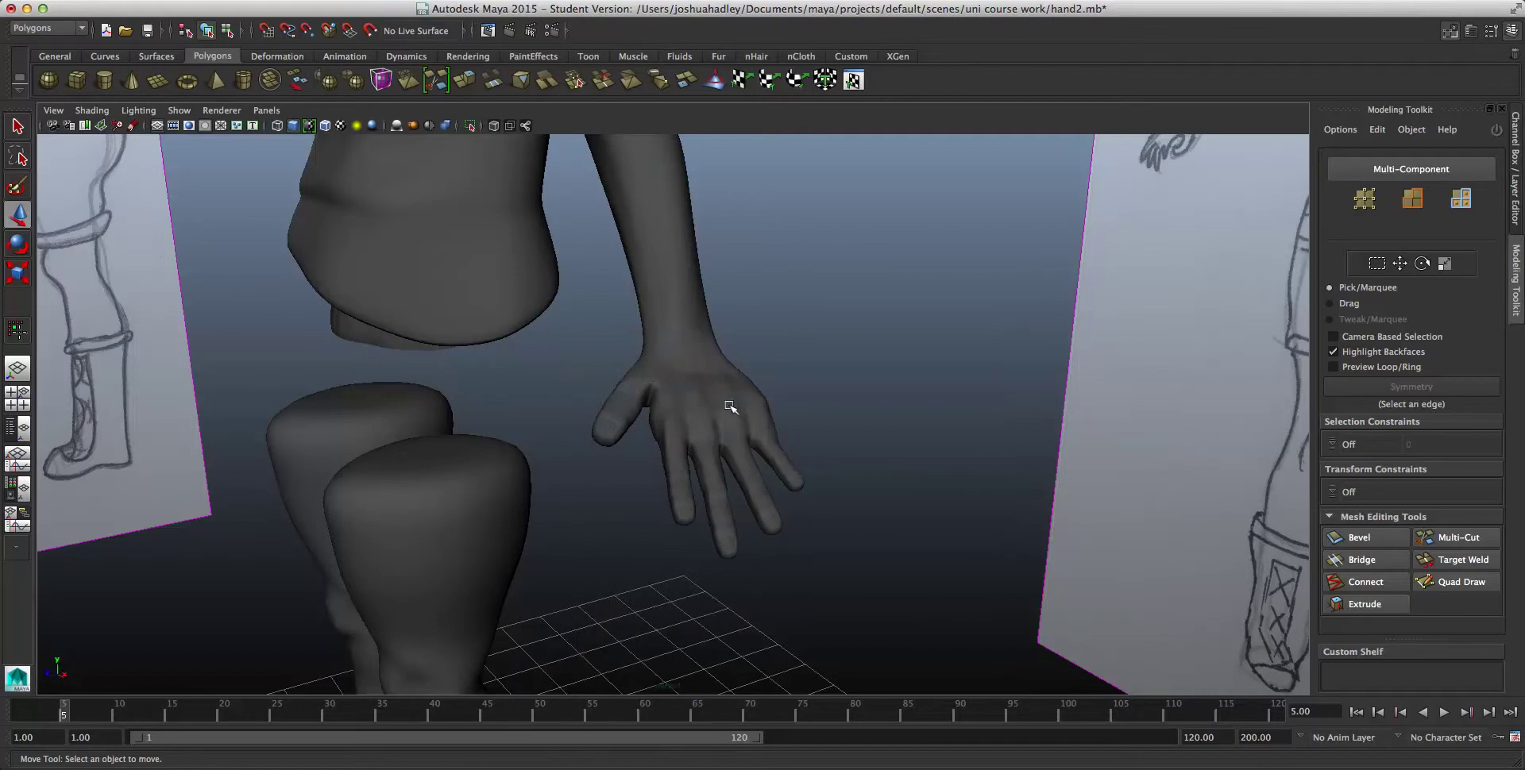
click(900, 489)
click(734, 465)
click(871, 443)
scroll(871, 445, up, 5)
click(769, 446)
scroll(943, 510, down, 5)
click(943, 511)
Step: Examine the hand's size and shape in relation to the arm, the whole body and the reference drawing
alt+drag(898, 517, 794, 489)
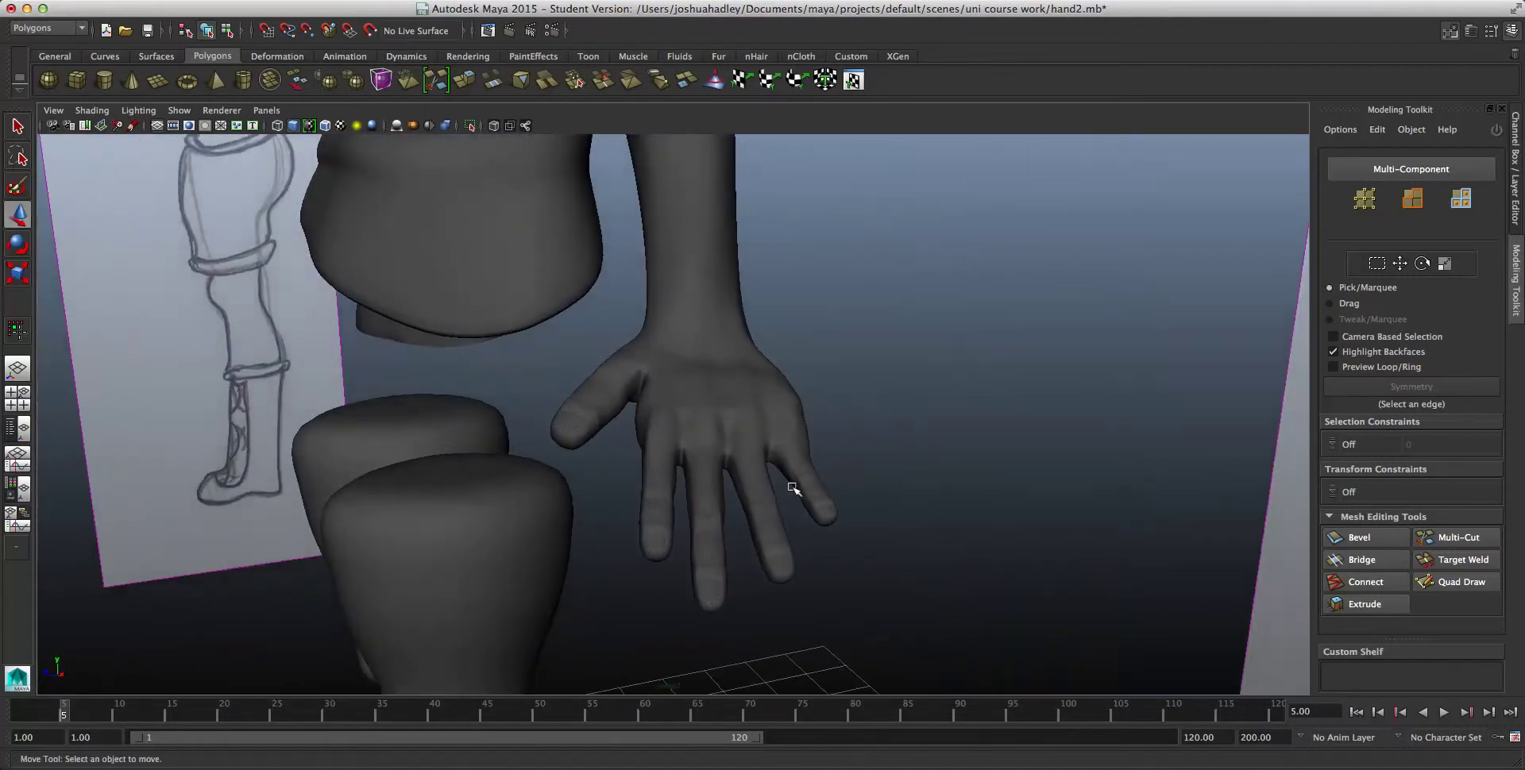
click(756, 375)
click(885, 411)
scroll(744, 395, down, 5)
alt+drag(745, 395, 837, 406)
scroll(837, 405, down, 5)
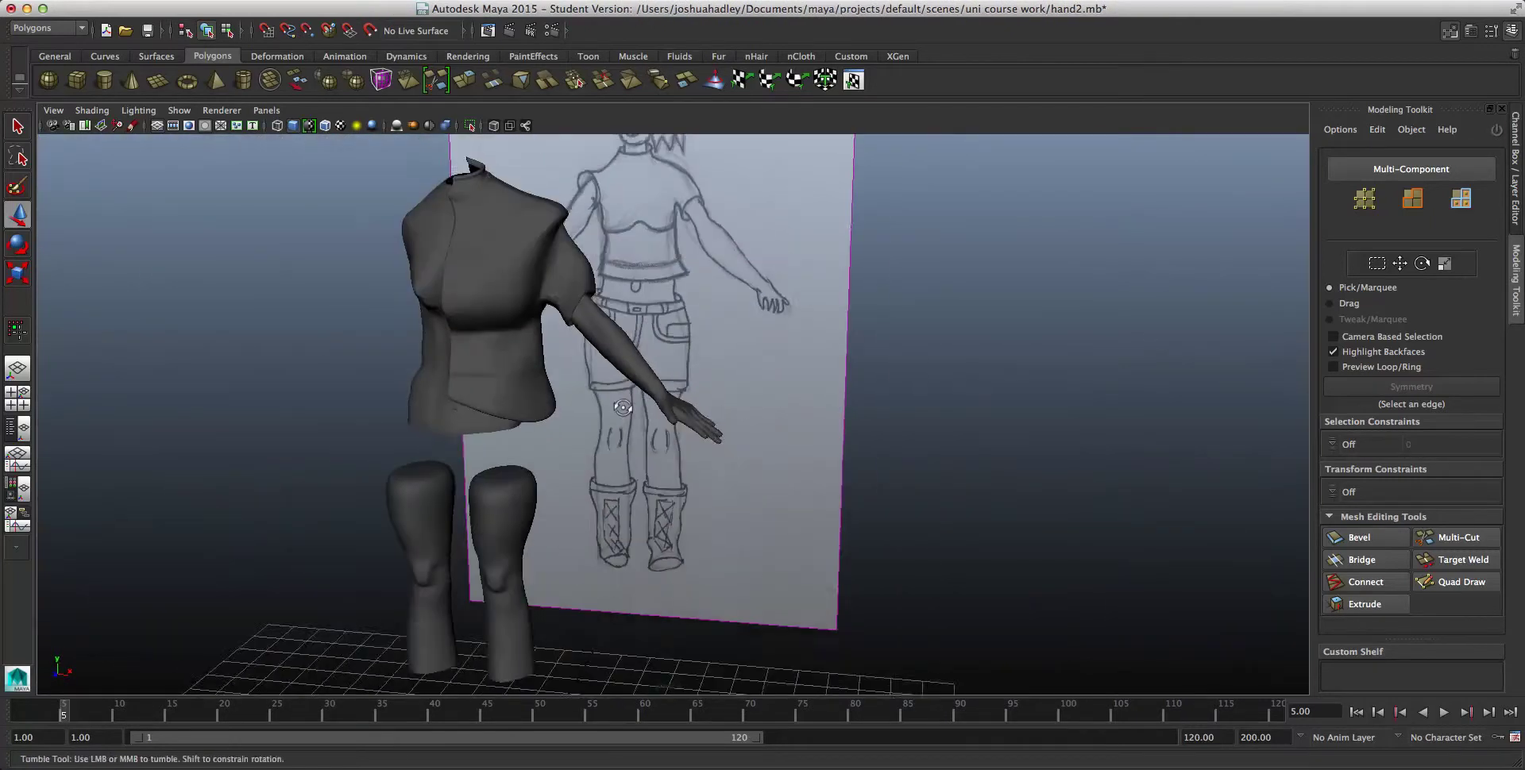
mouse_move(634, 428)
alt+mouse_down()
mouse_move(633, 409)
mouse_move(613, 412)
alt+mouse_up()
scroll(632, 409, up, 2)
scroll(633, 409, up, 3)
scroll(808, 461, up, 4)
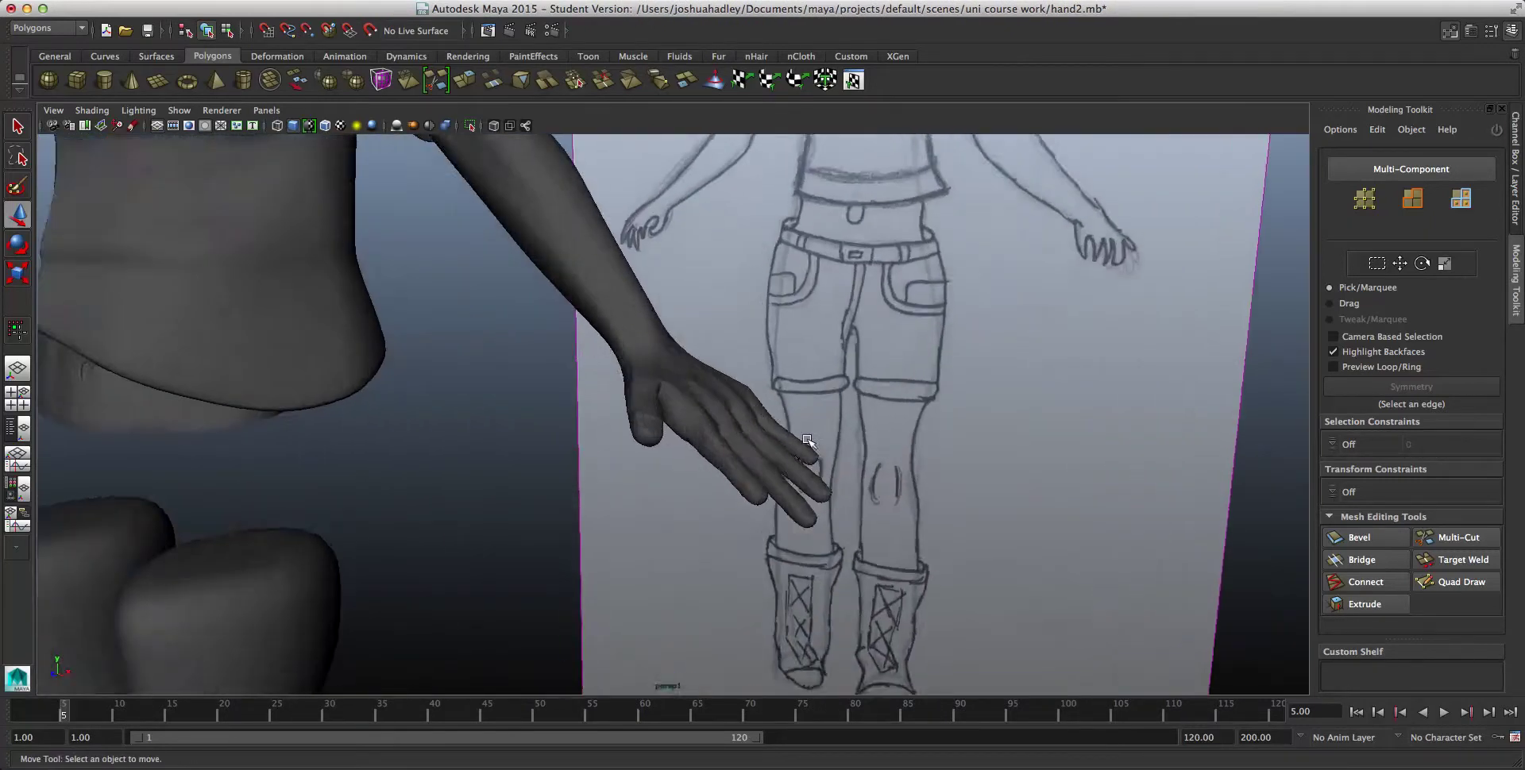
mouse_move(809, 460)
alt+mouse_down()
mouse_move(782, 439)
mouse_move(722, 438)
mouse_move(953, 518)
alt+mouse_up()
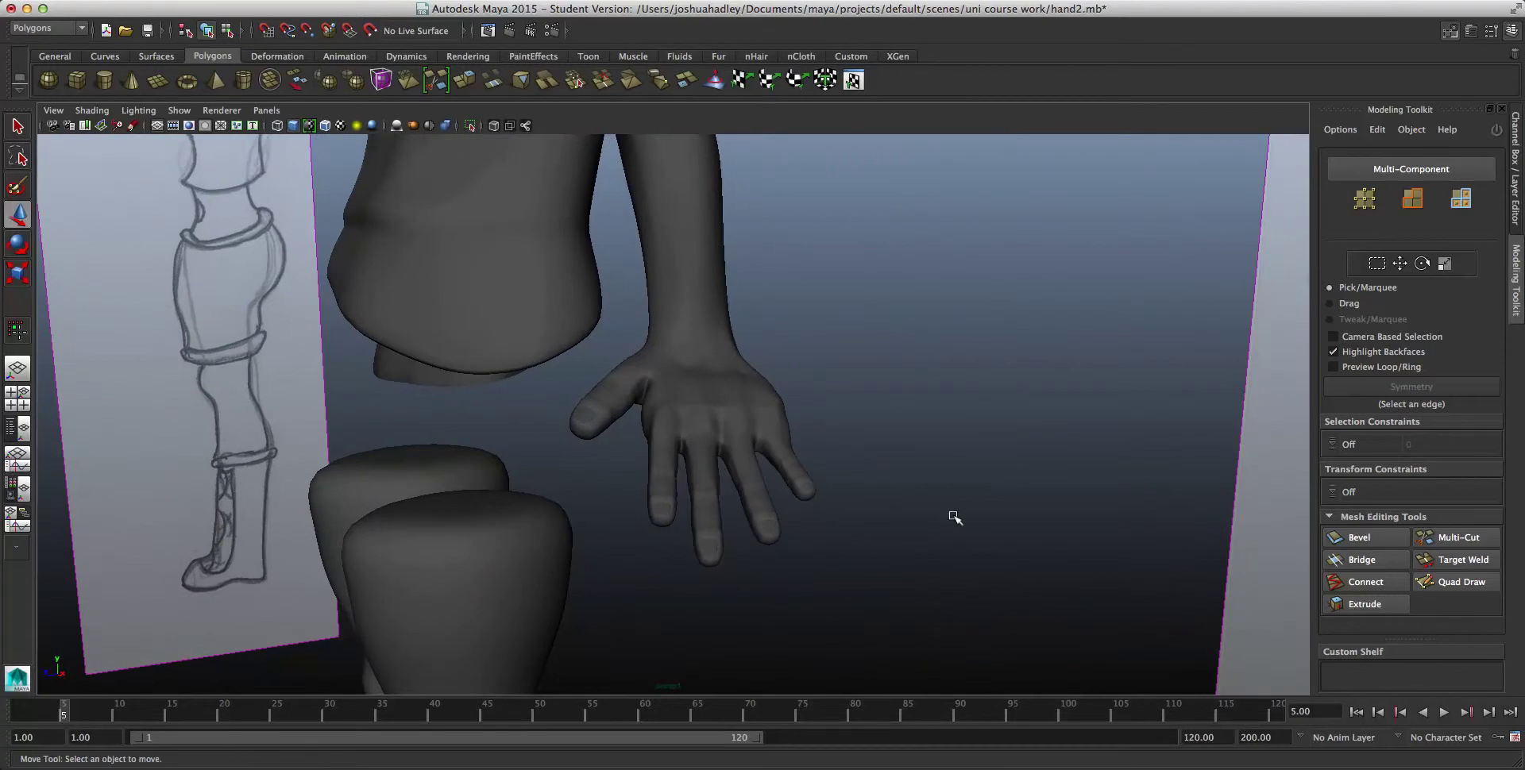
mouse_move(935, 603)
alt+mouse_down()
mouse_move(746, 604)
mouse_move(671, 480)
mouse_move(875, 502)
mouse_move(749, 453)
mouse_move(722, 330)
mouse_move(698, 599)
mouse_move(848, 535)
mouse_move(674, 399)
mouse_move(707, 443)
alt+mouse_up()
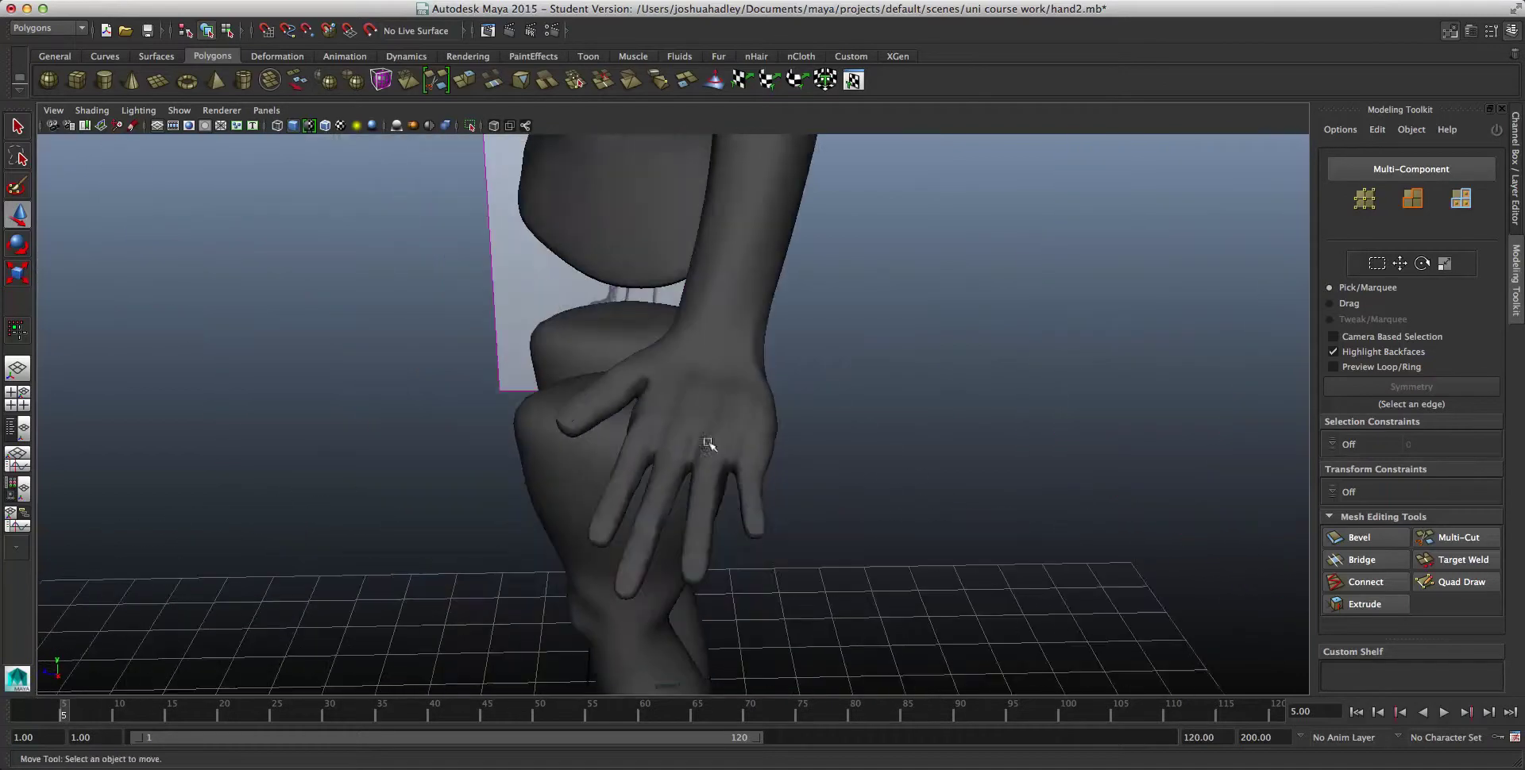
alt+drag(621, 393, 629, 415)
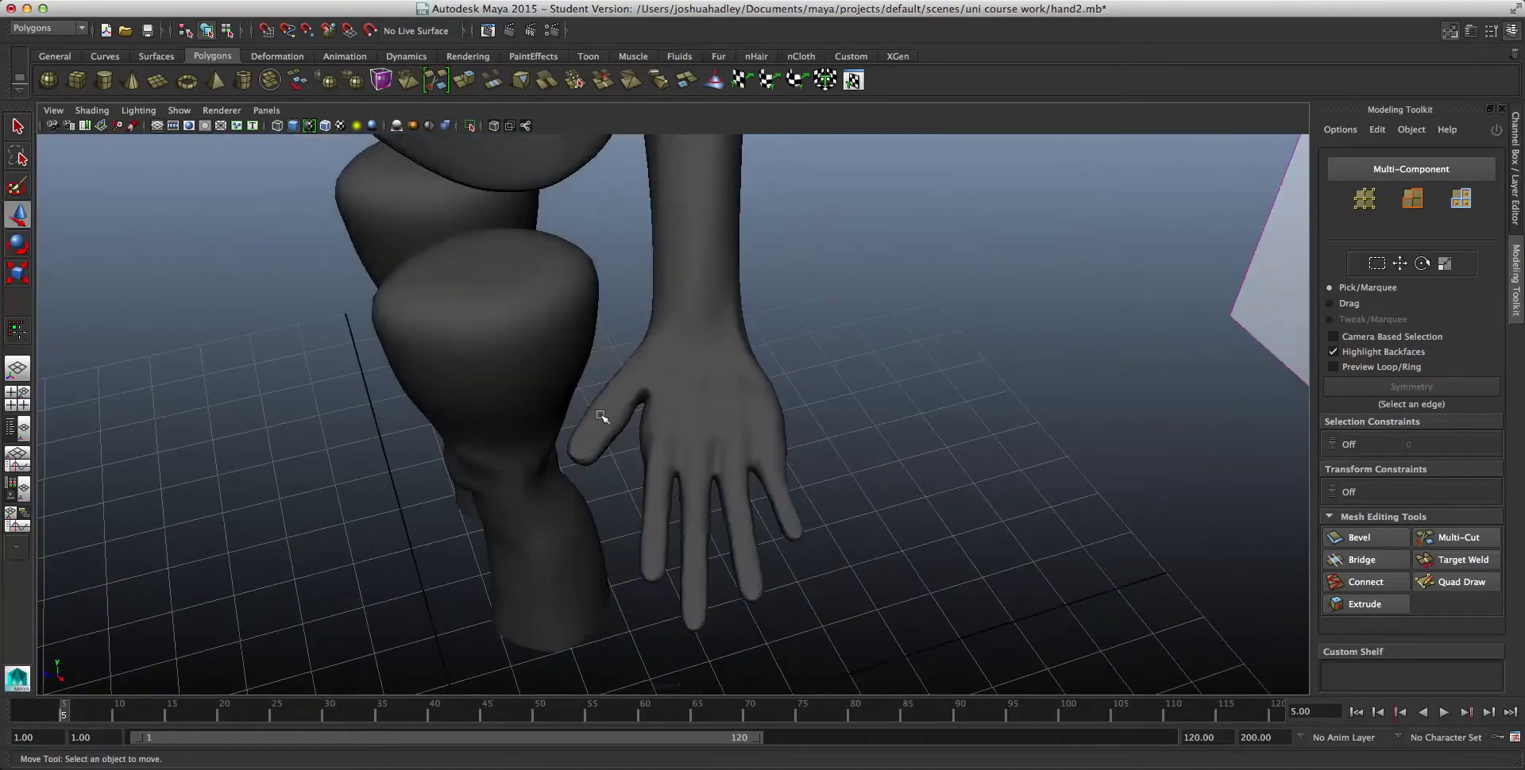
Step: Examine the shape and proportions of the thumb and fingers from the palm side and the back of the hand
click(601, 416)
click(926, 416)
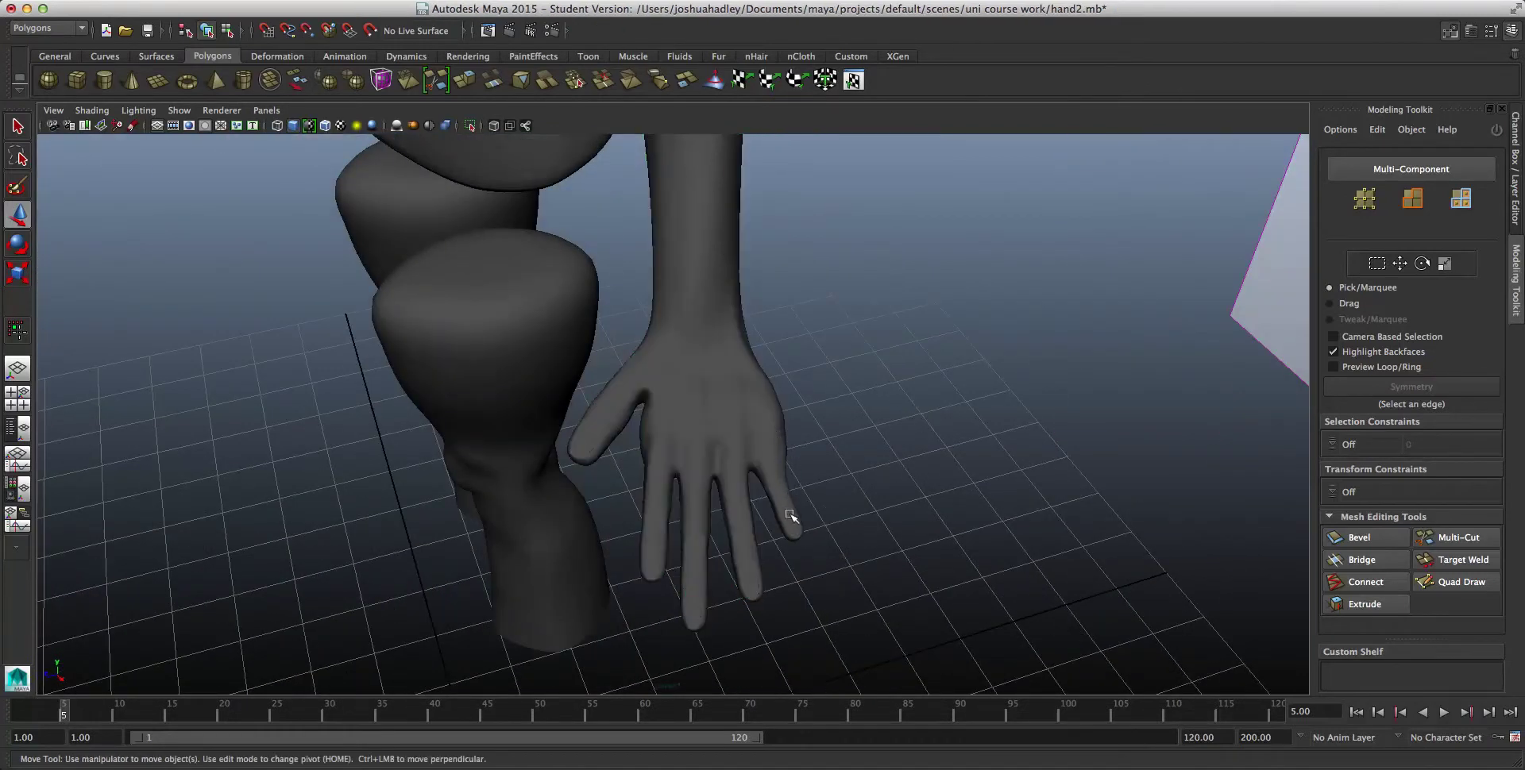
click(781, 438)
click(823, 501)
scroll(817, 639, down, 2)
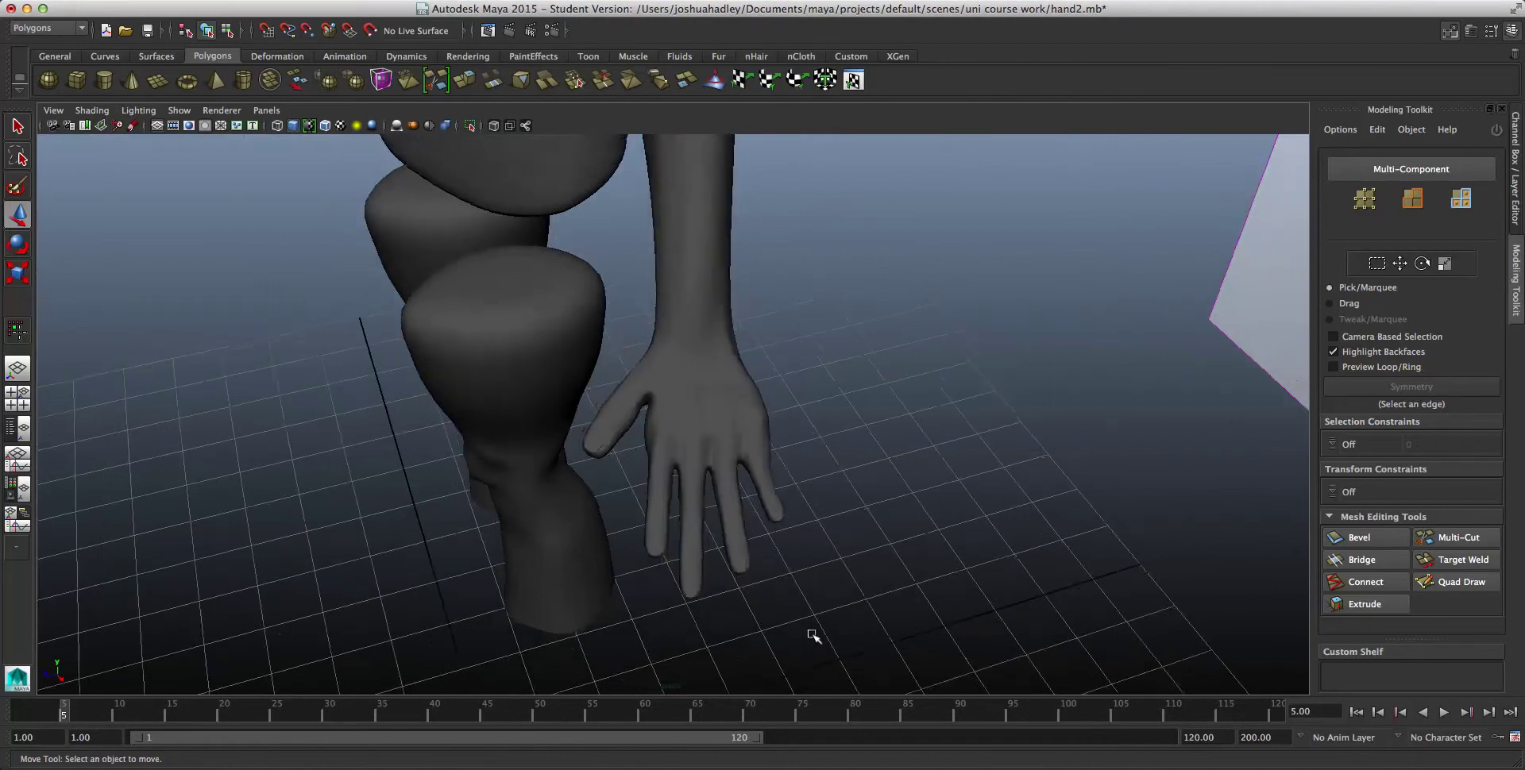
scroll(796, 514, up, 5)
click(796, 514)
mouse_move(834, 548)
alt+mouse_down()
mouse_move(990, 490)
mouse_move(908, 524)
mouse_move(612, 449)
mouse_move(850, 528)
mouse_move(817, 518)
mouse_move(950, 423)
mouse_move(929, 543)
mouse_move(891, 552)
alt+mouse_up()
scroll(1018, 514, down, 3)
click(1017, 513)
scroll(891, 553, up, 3)
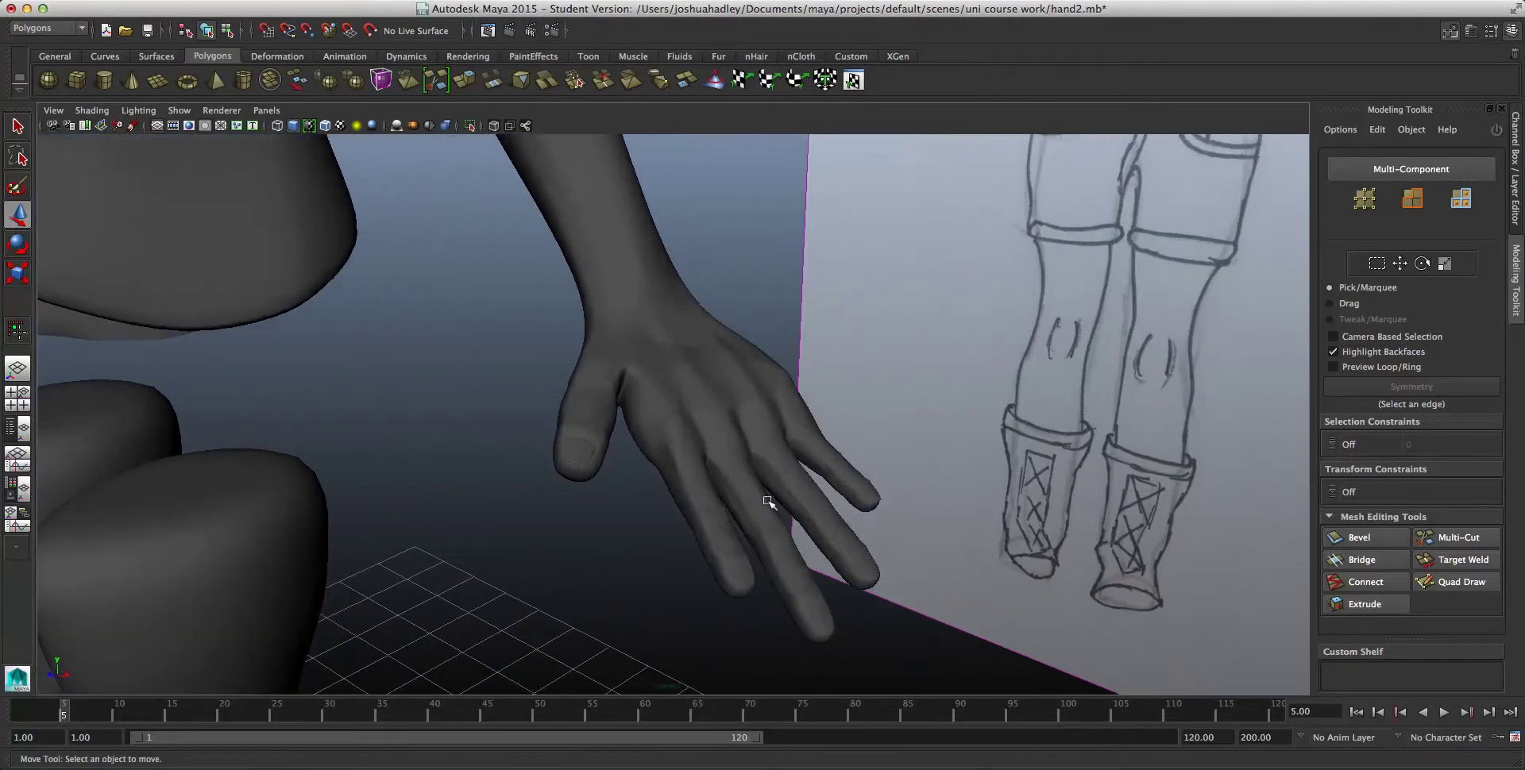
alt+drag(768, 502, 764, 450)
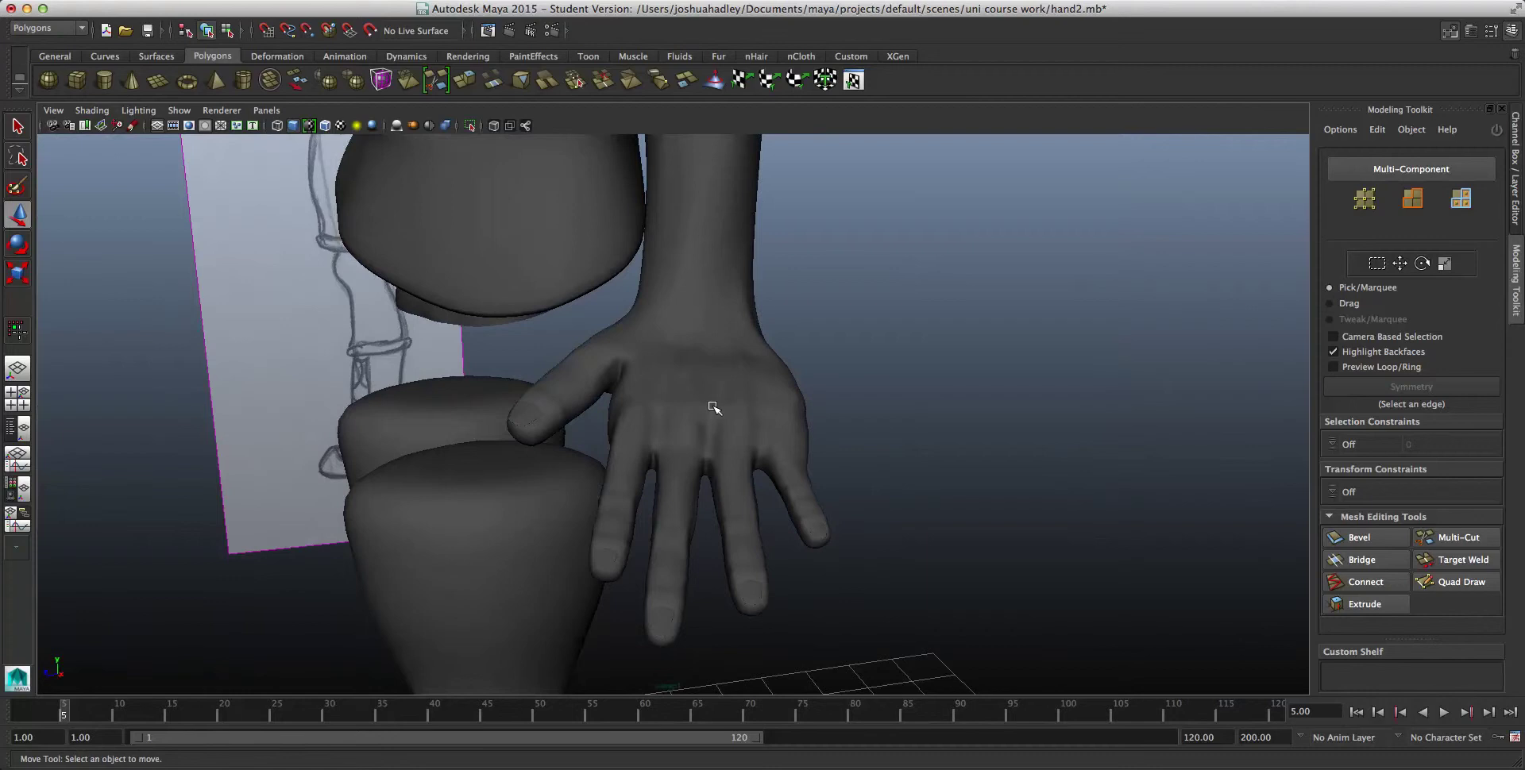
click(749, 485)
click(911, 532)
alt+drag(882, 467, 792, 436)
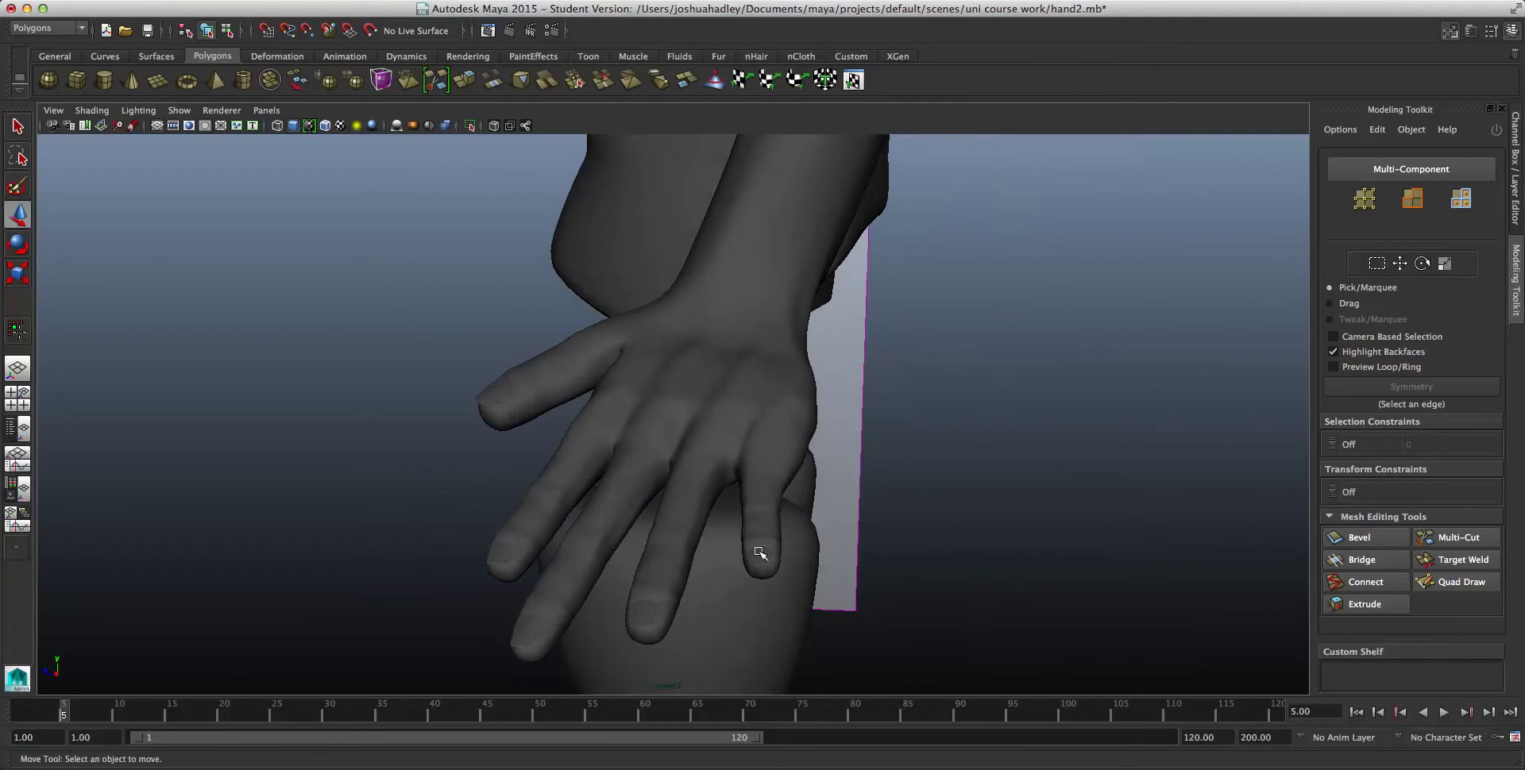
Step: Delete the ring of faces around the base of the index finger in the unsmoothed mesh
alt+drag(759, 553, 749, 467)
click(753, 468)
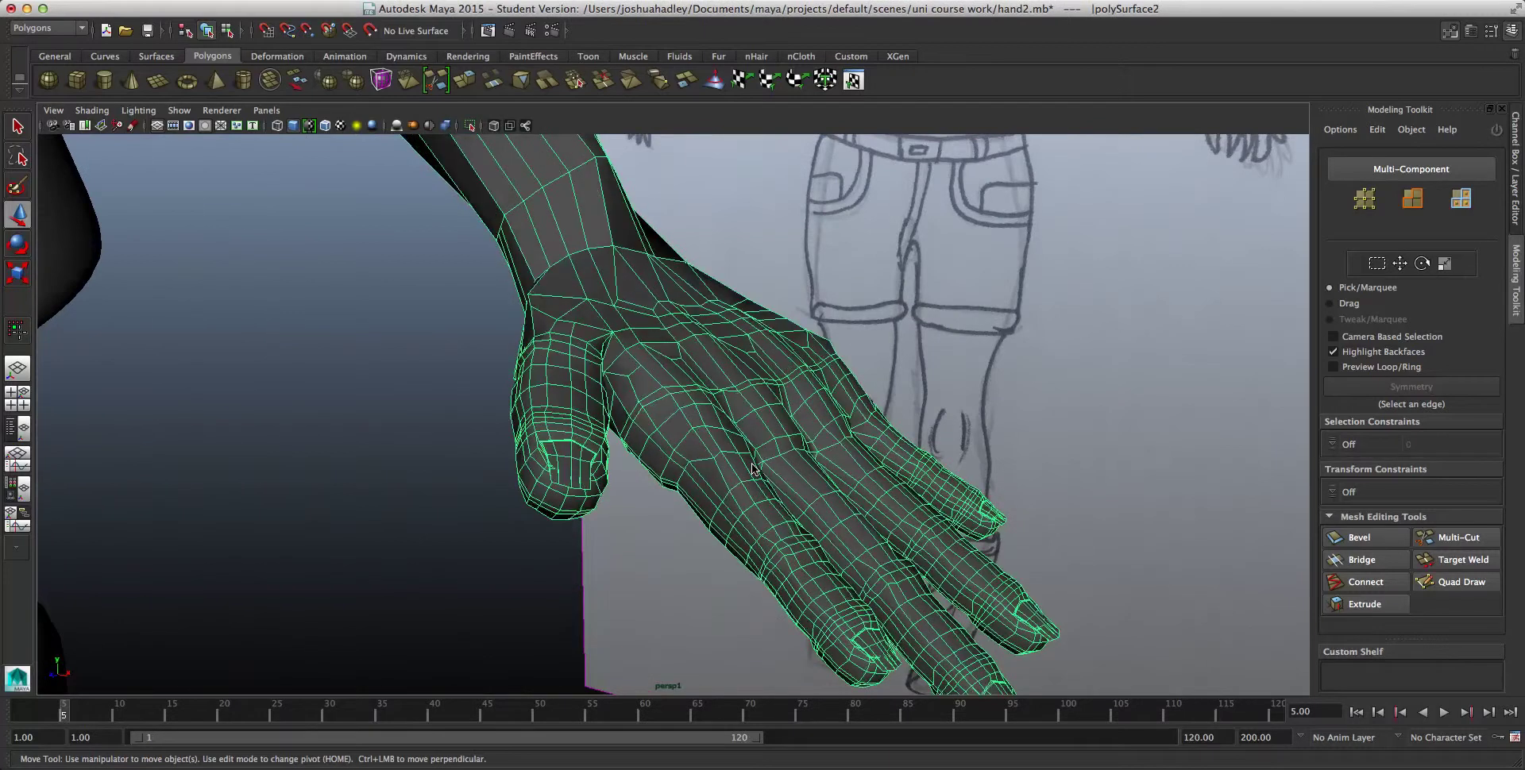
scroll(752, 467, up, 3)
mouse_move(751, 466)
ctrl+right_down()
mouse_move(734, 473)
mouse_move(753, 444)
mouse_move(756, 492)
ctrl+right_up()
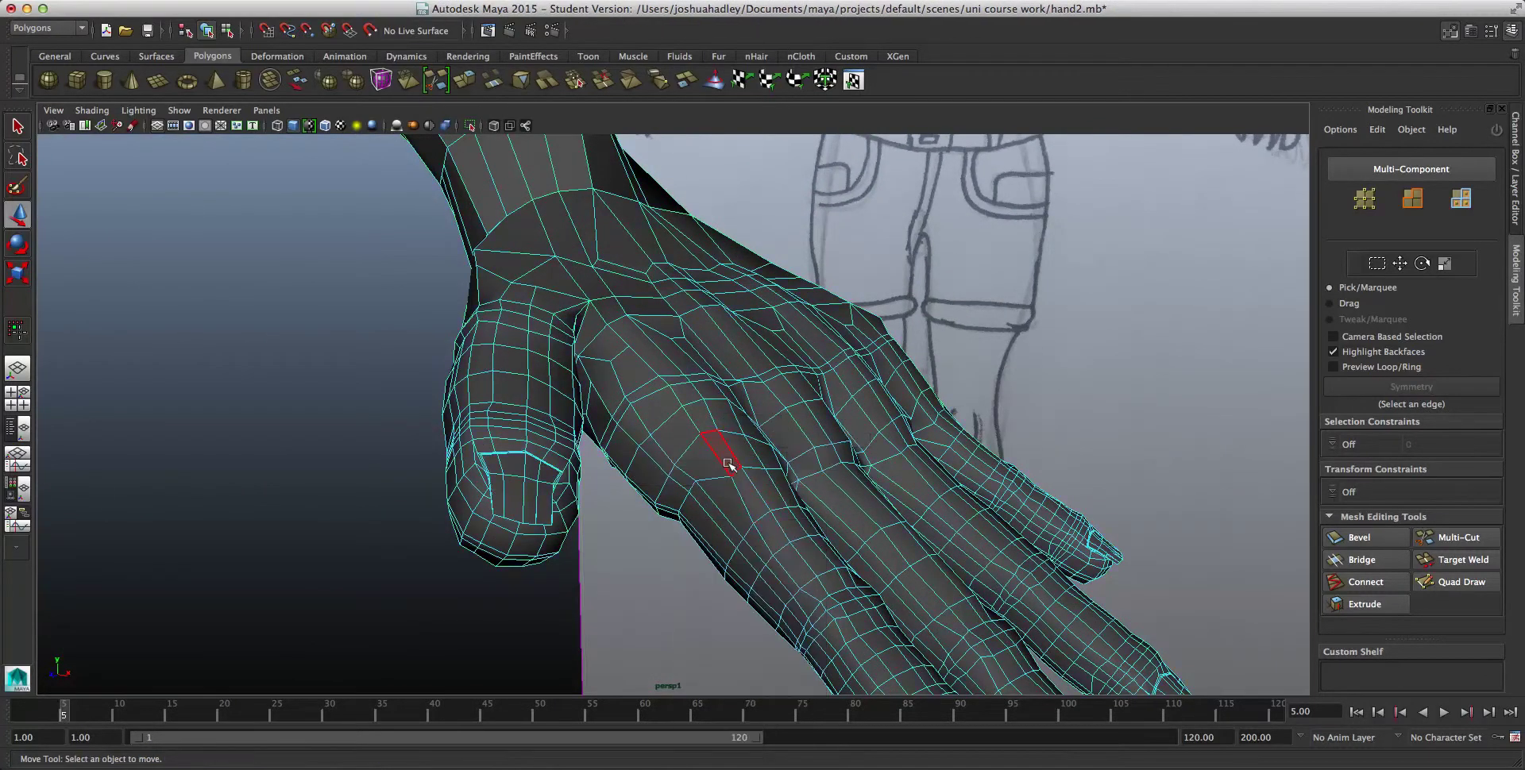
double_click(724, 462)
click(1064, 325)
click(720, 446)
shift+double_click(694, 459)
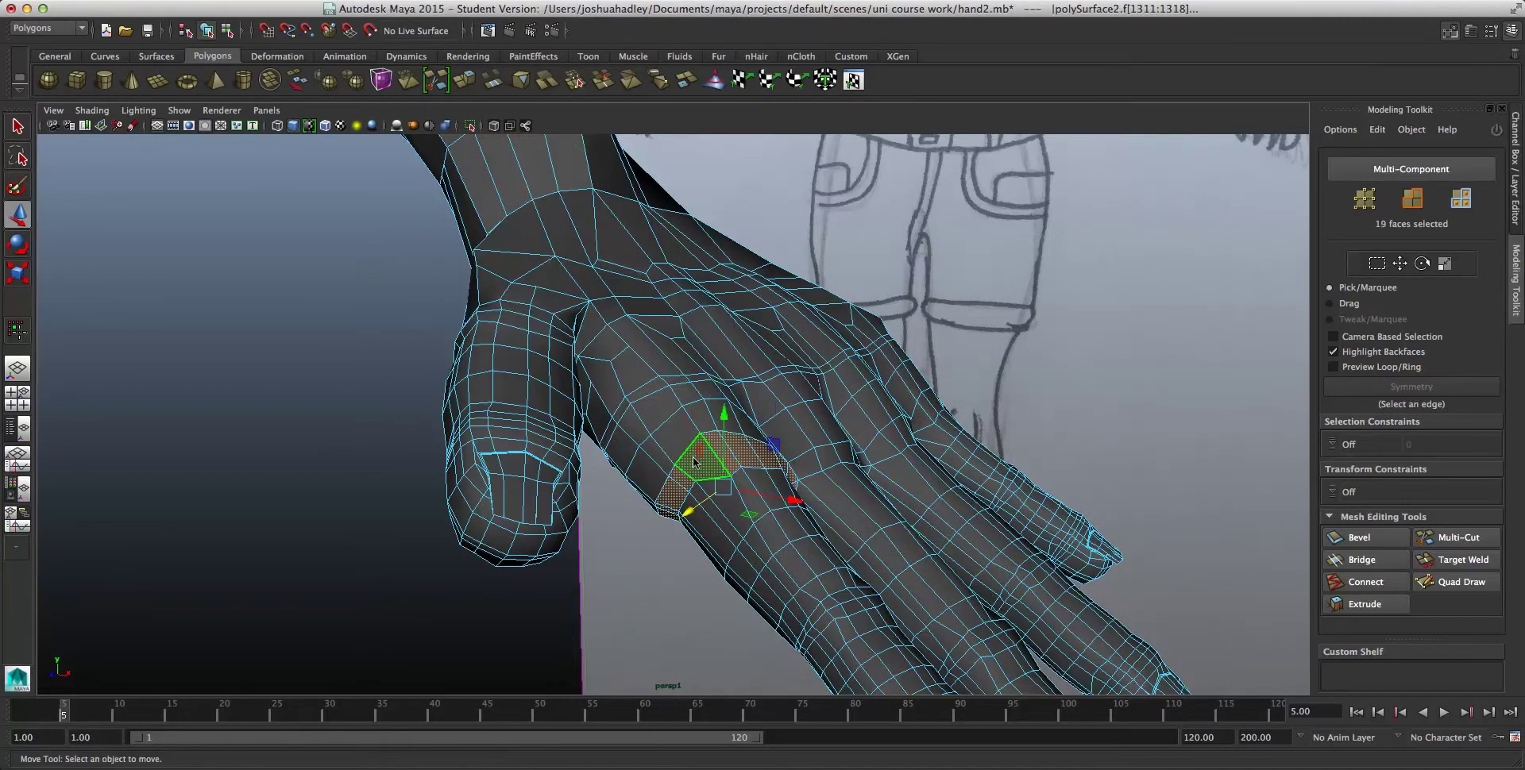
key(Delete)
Step: Select both open border edge loops around the gap at the base of the index finger
alt+drag(803, 443, 652, 487)
right_click(605, 343)
click(570, 338)
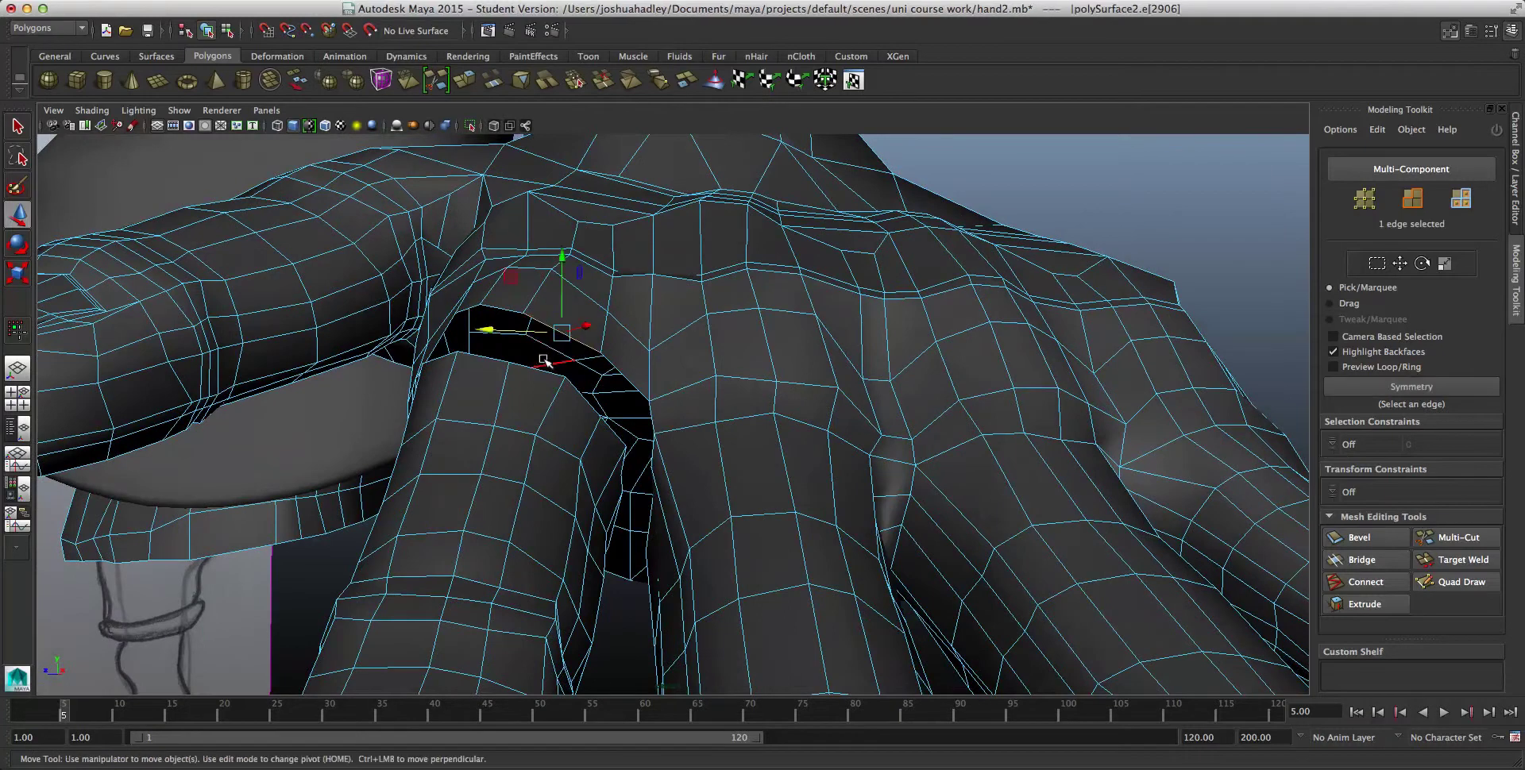
shift+click(535, 370)
shift+double_click(615, 361)
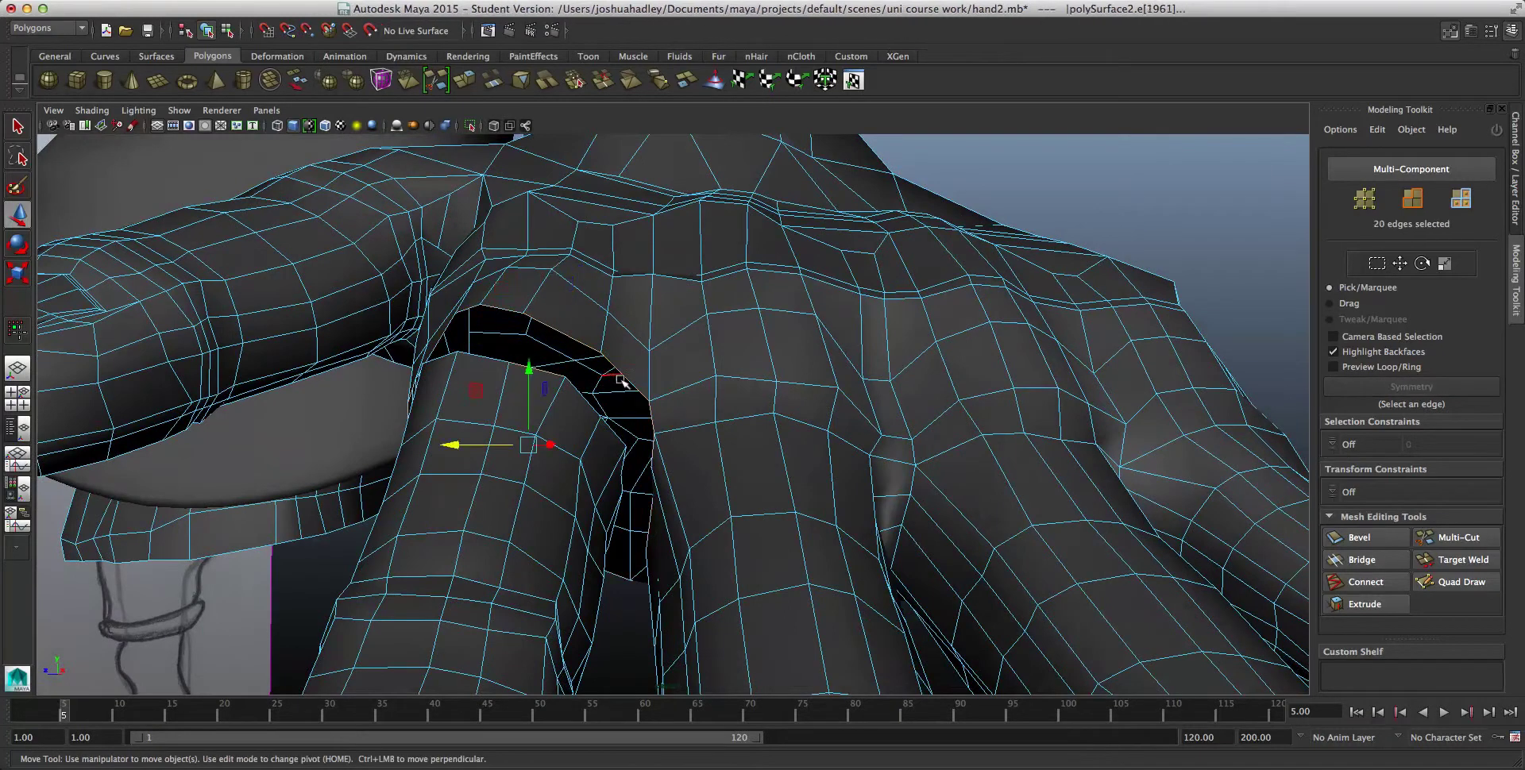
mouse_move(657, 475)
alt+mouse_down()
mouse_move(682, 483)
mouse_move(661, 481)
alt+mouse_up()
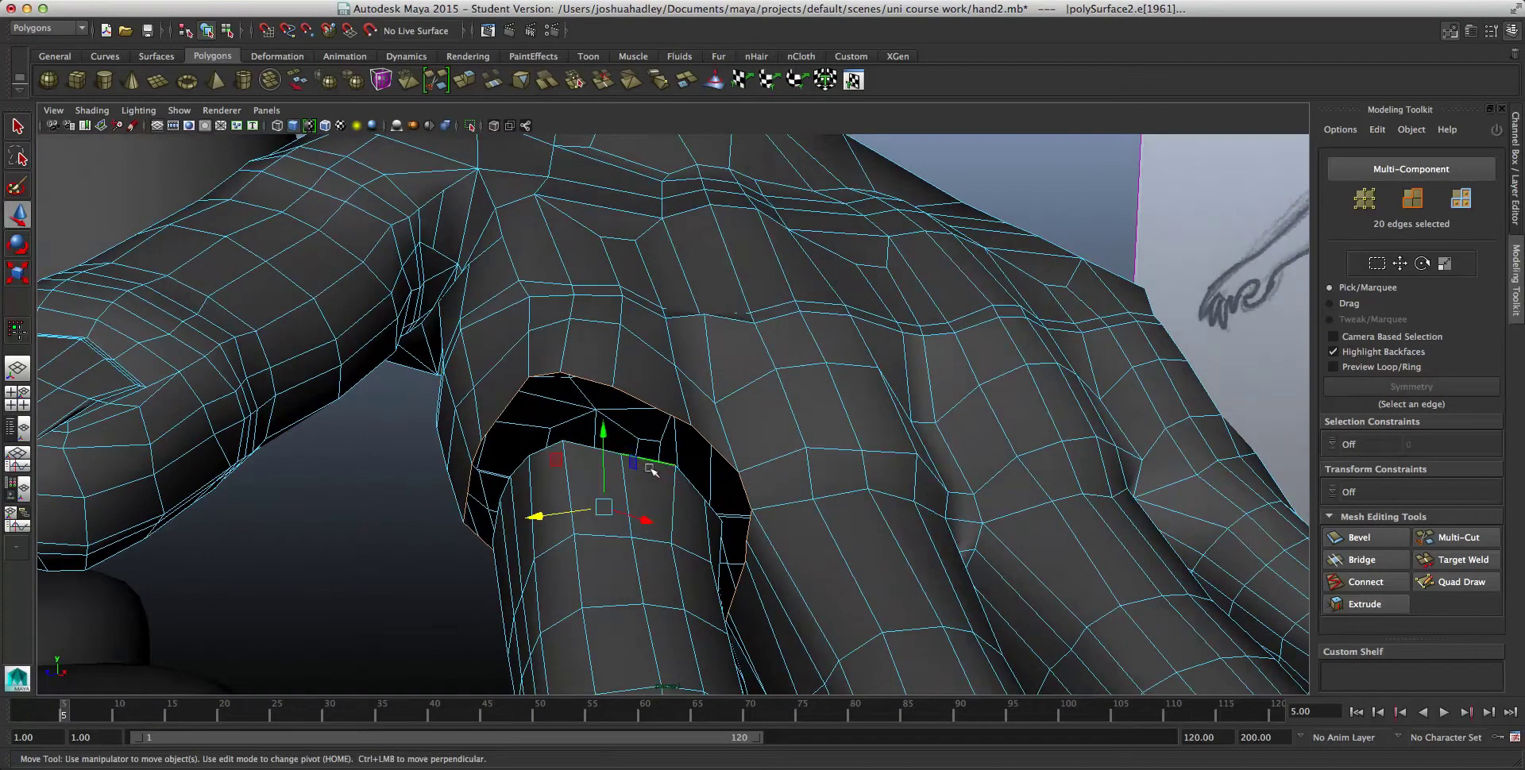
shift+double_click(583, 447)
click(544, 1)
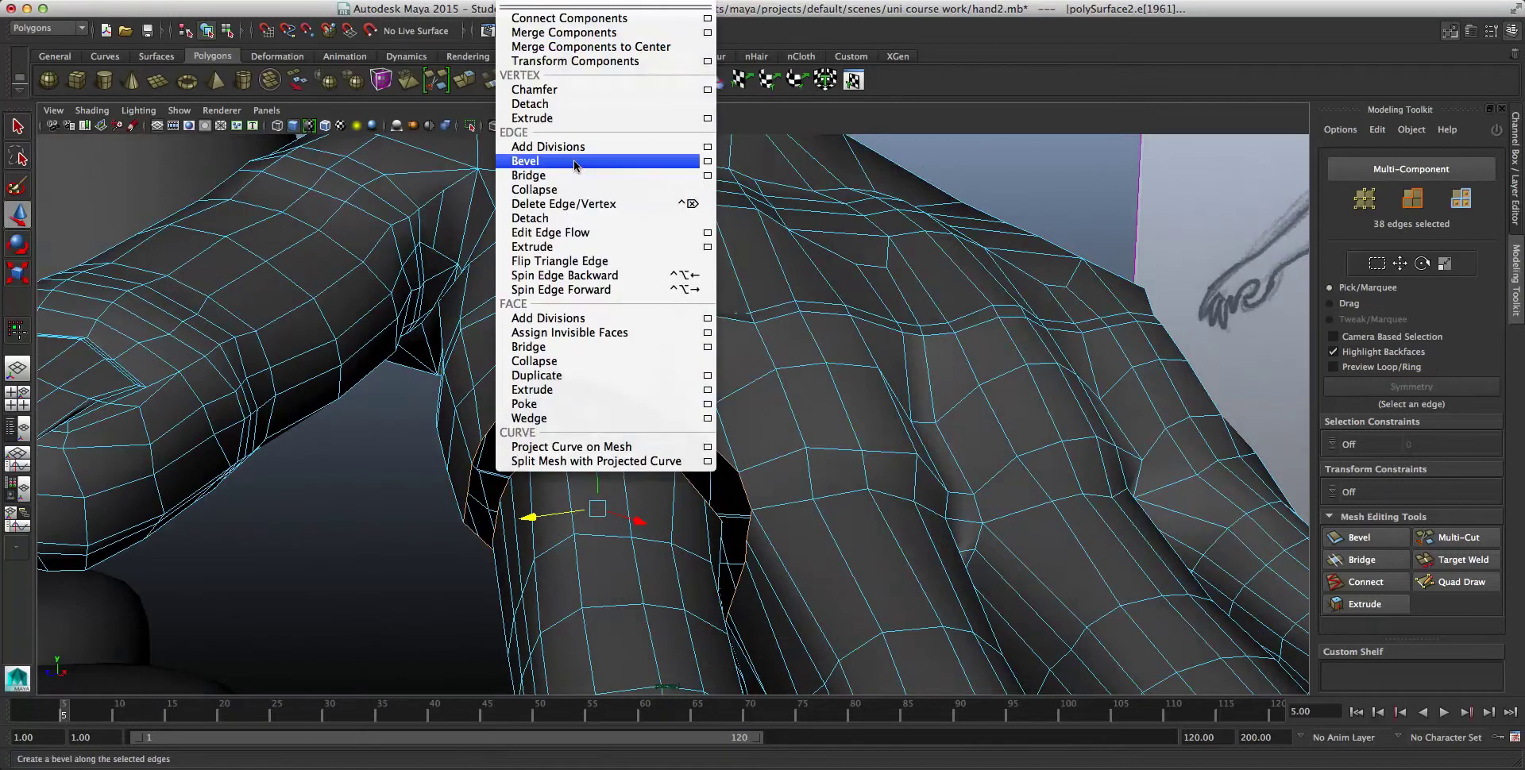
click(595, 164)
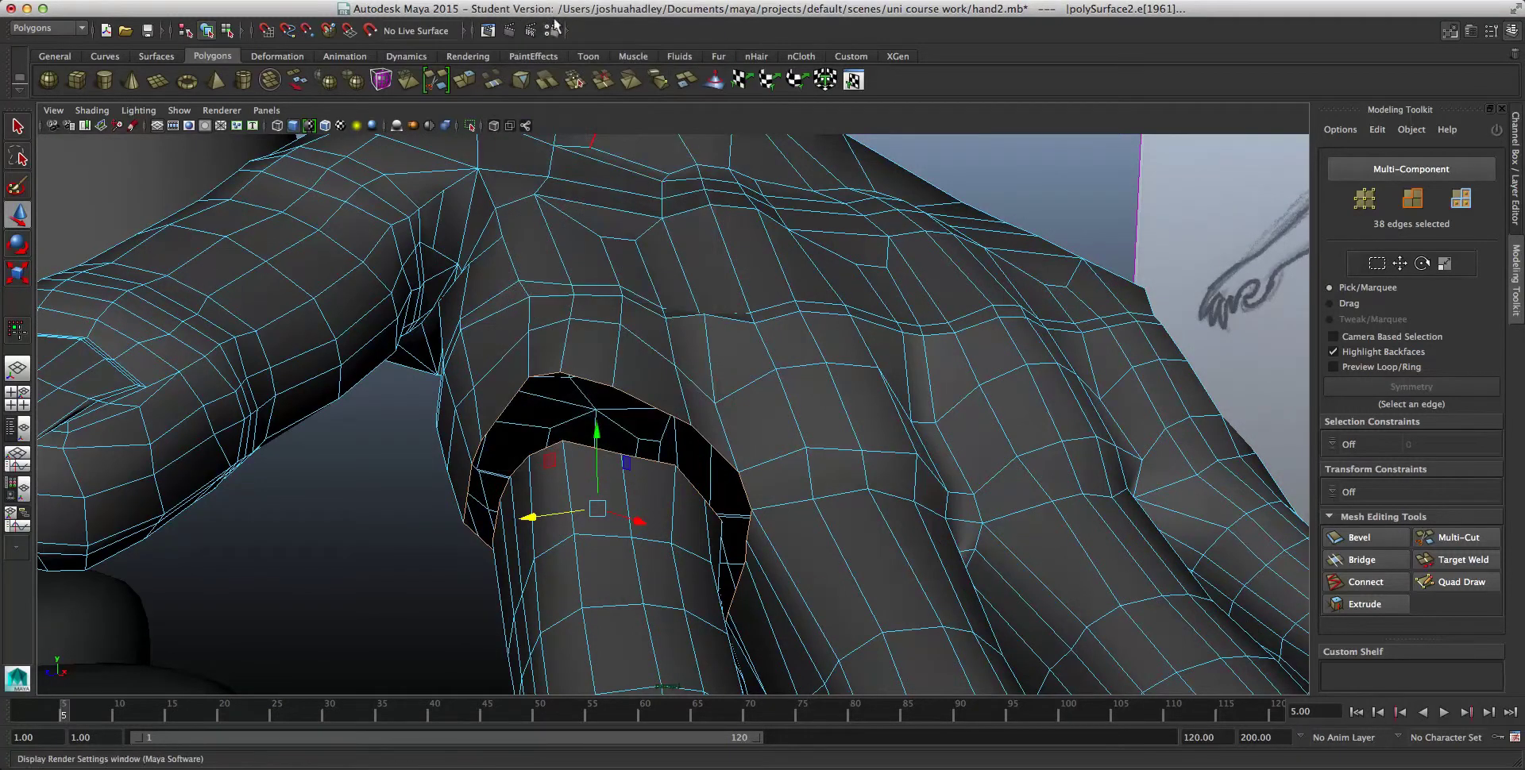
click(528, 1)
click(707, 161)
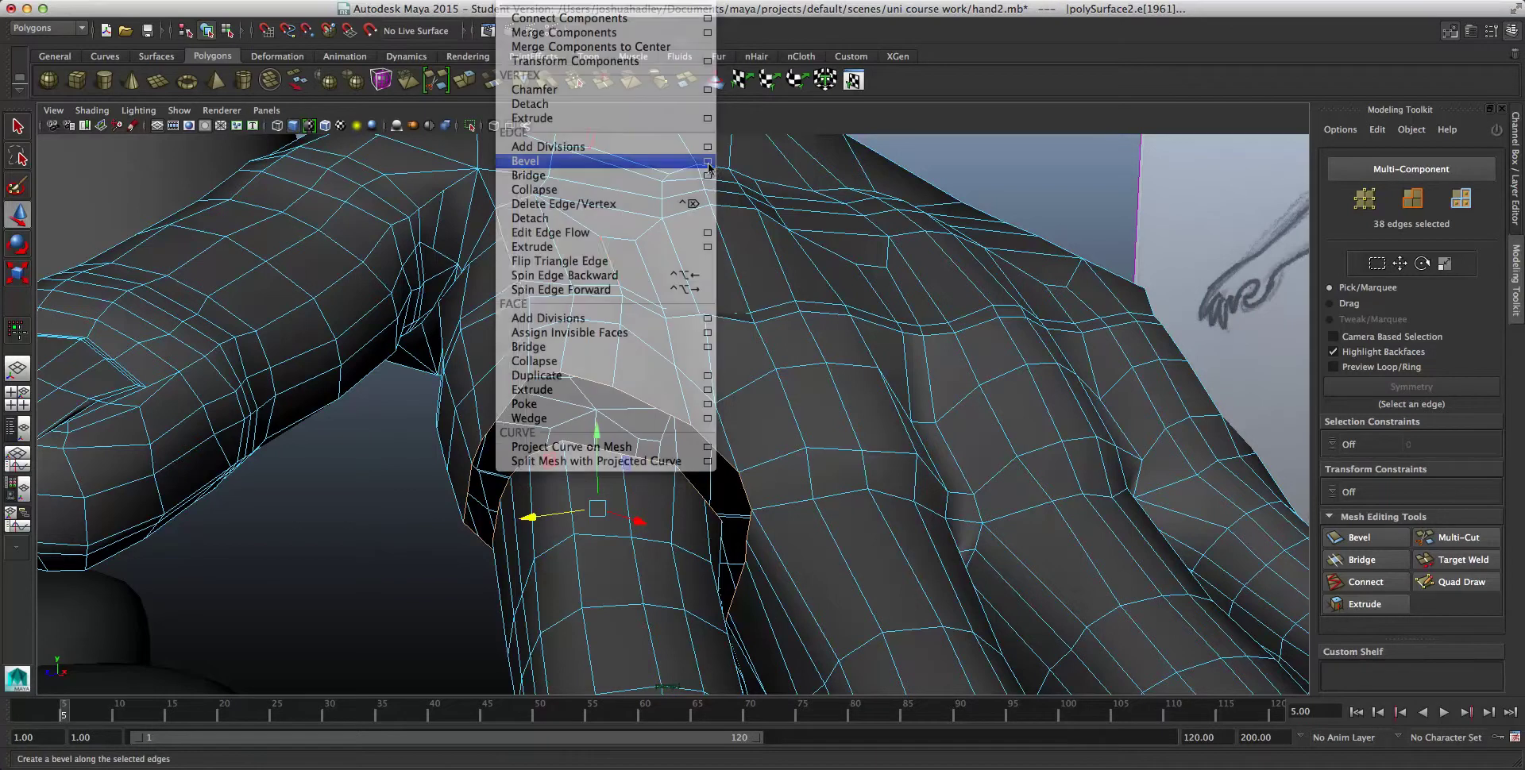
drag(334, 162, 999, 182)
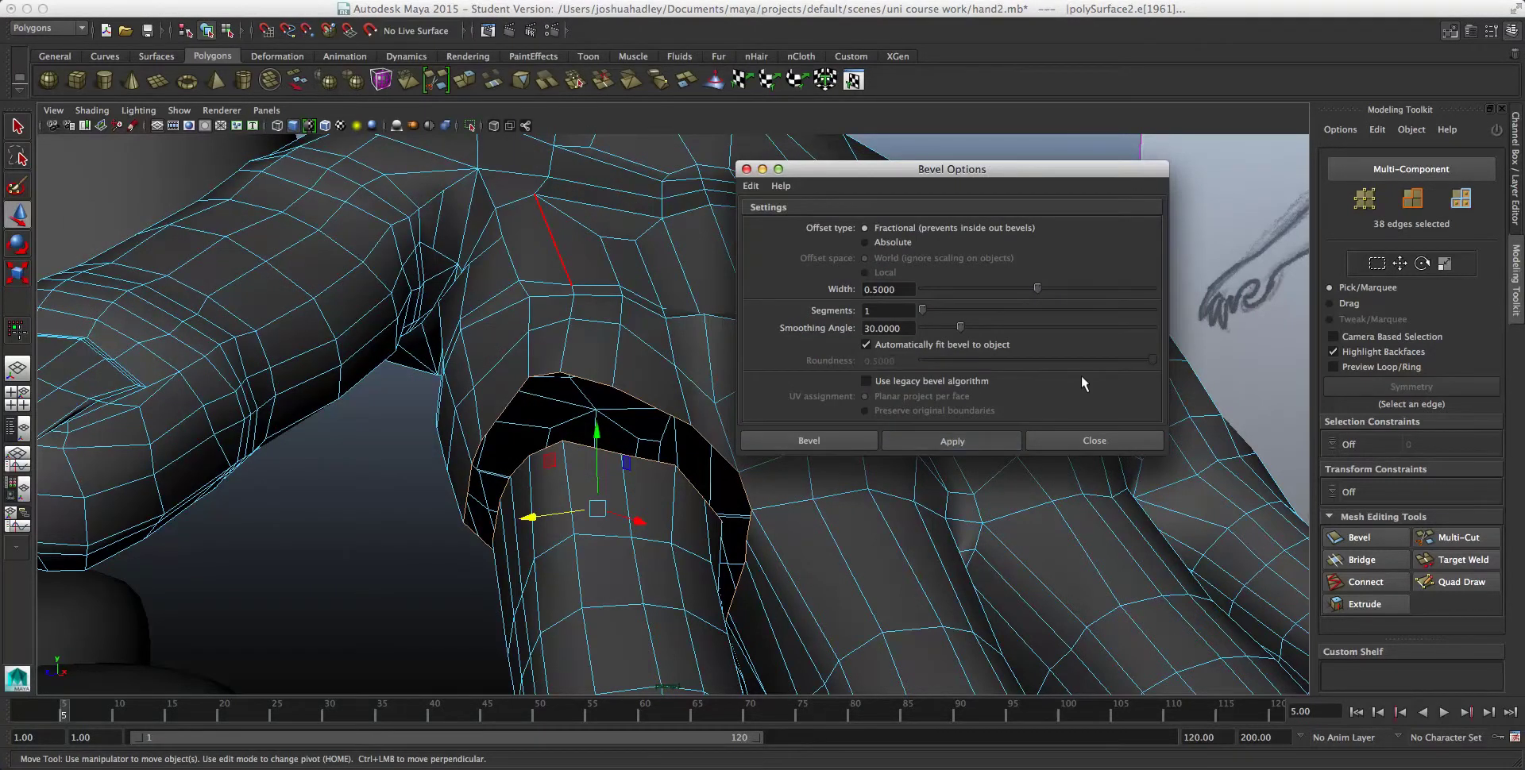
click(832, 434)
alt+drag(832, 433, 836, 486)
click(520, 2)
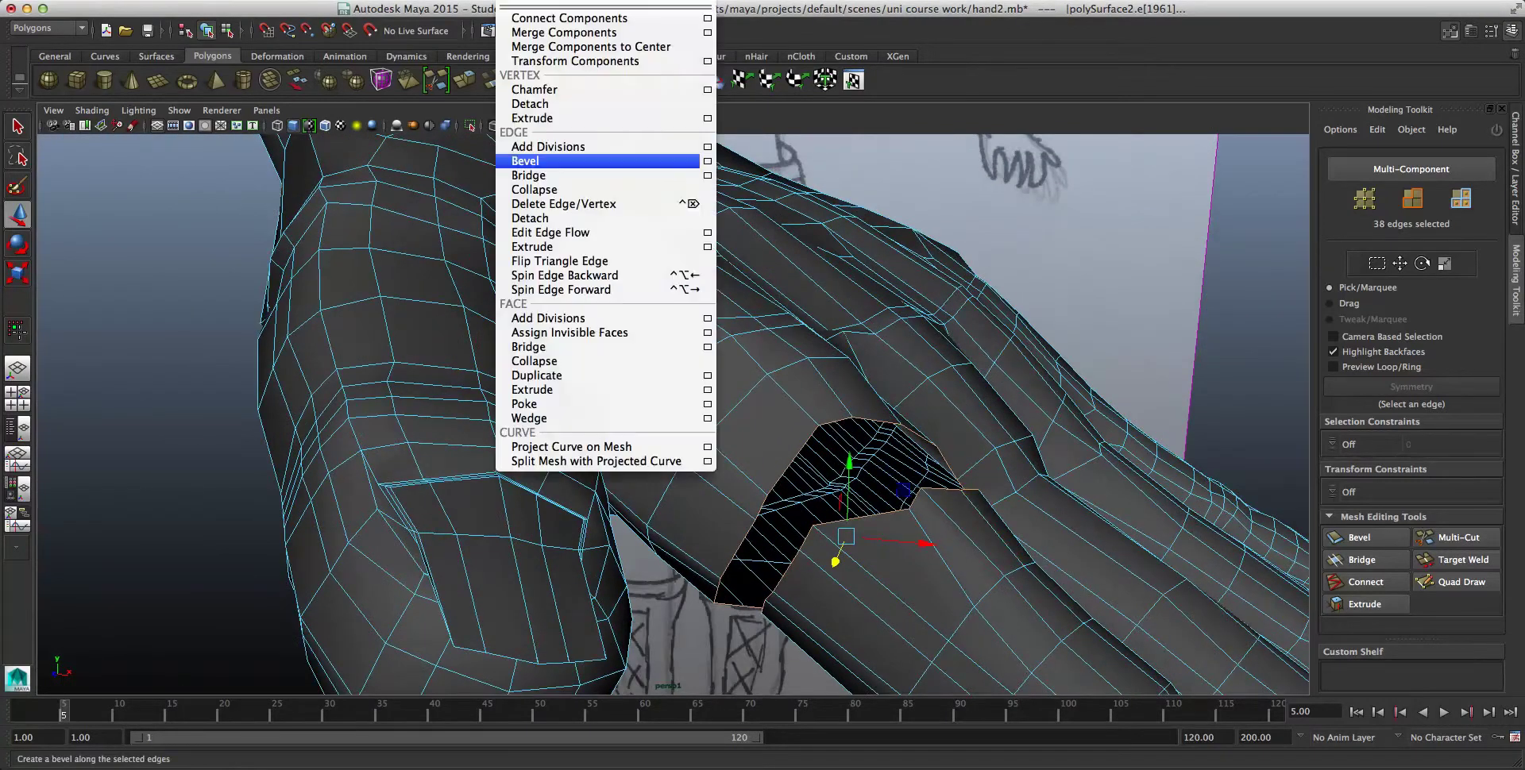
click(706, 161)
click(556, 4)
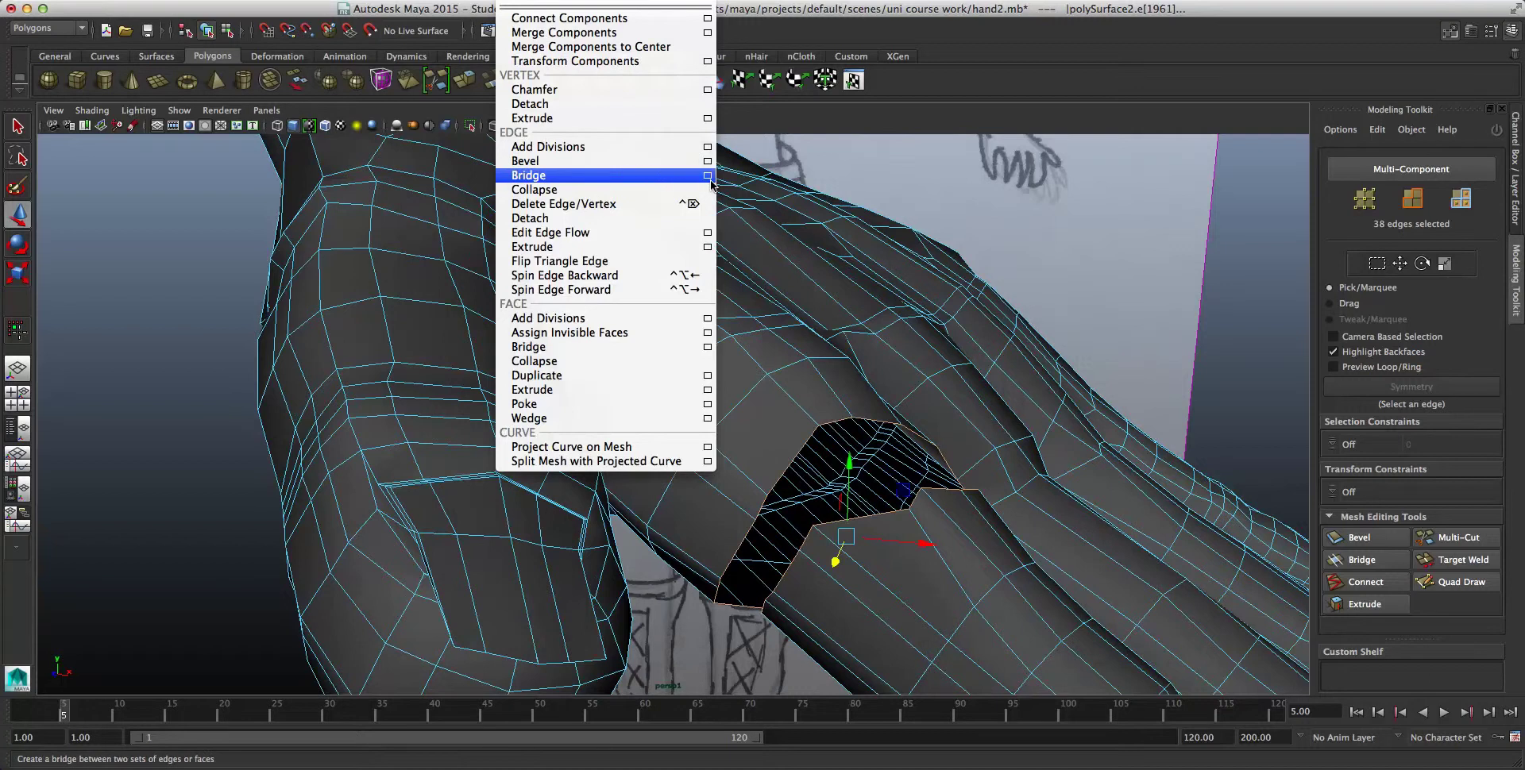
click(685, 146)
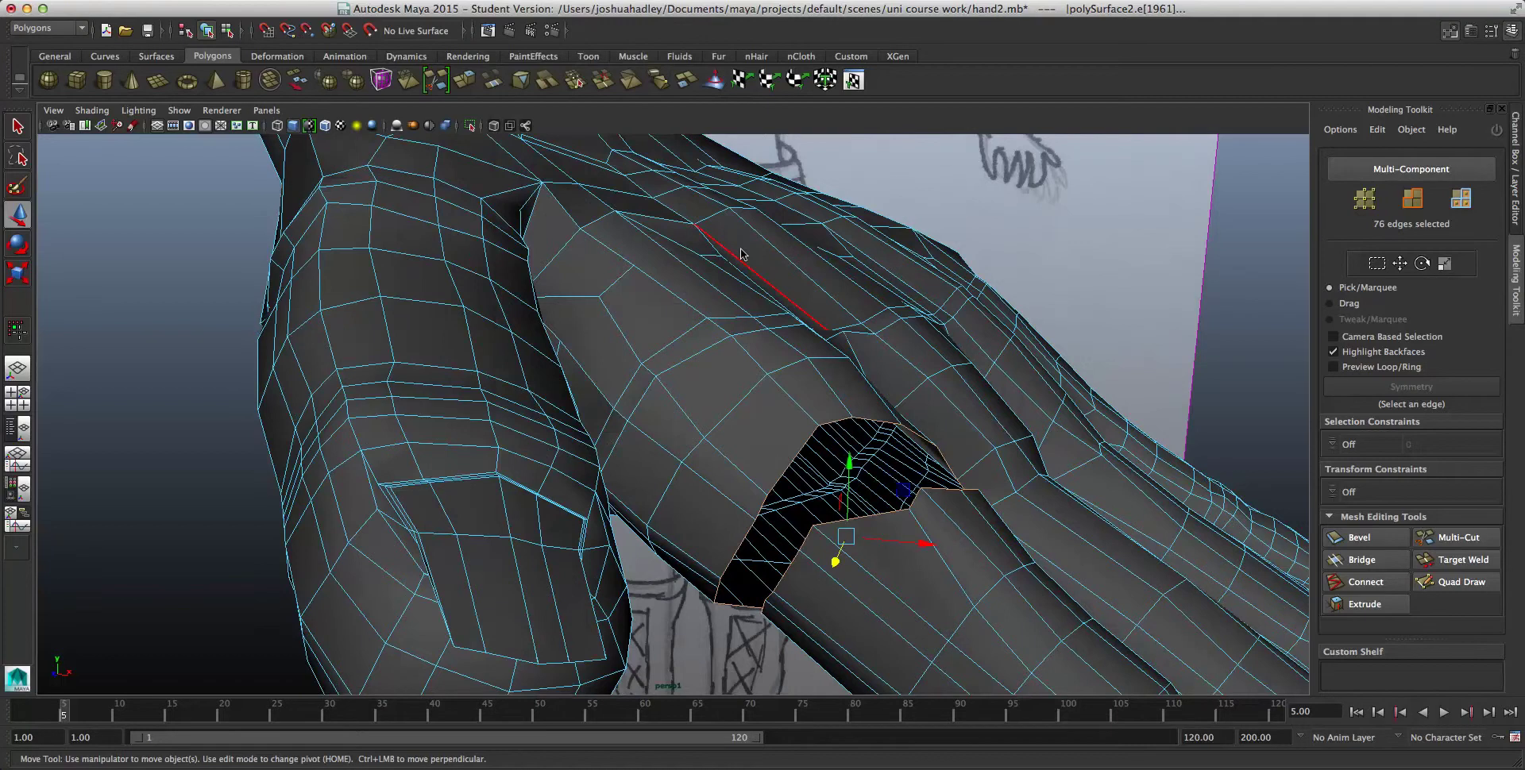
click(556, 3)
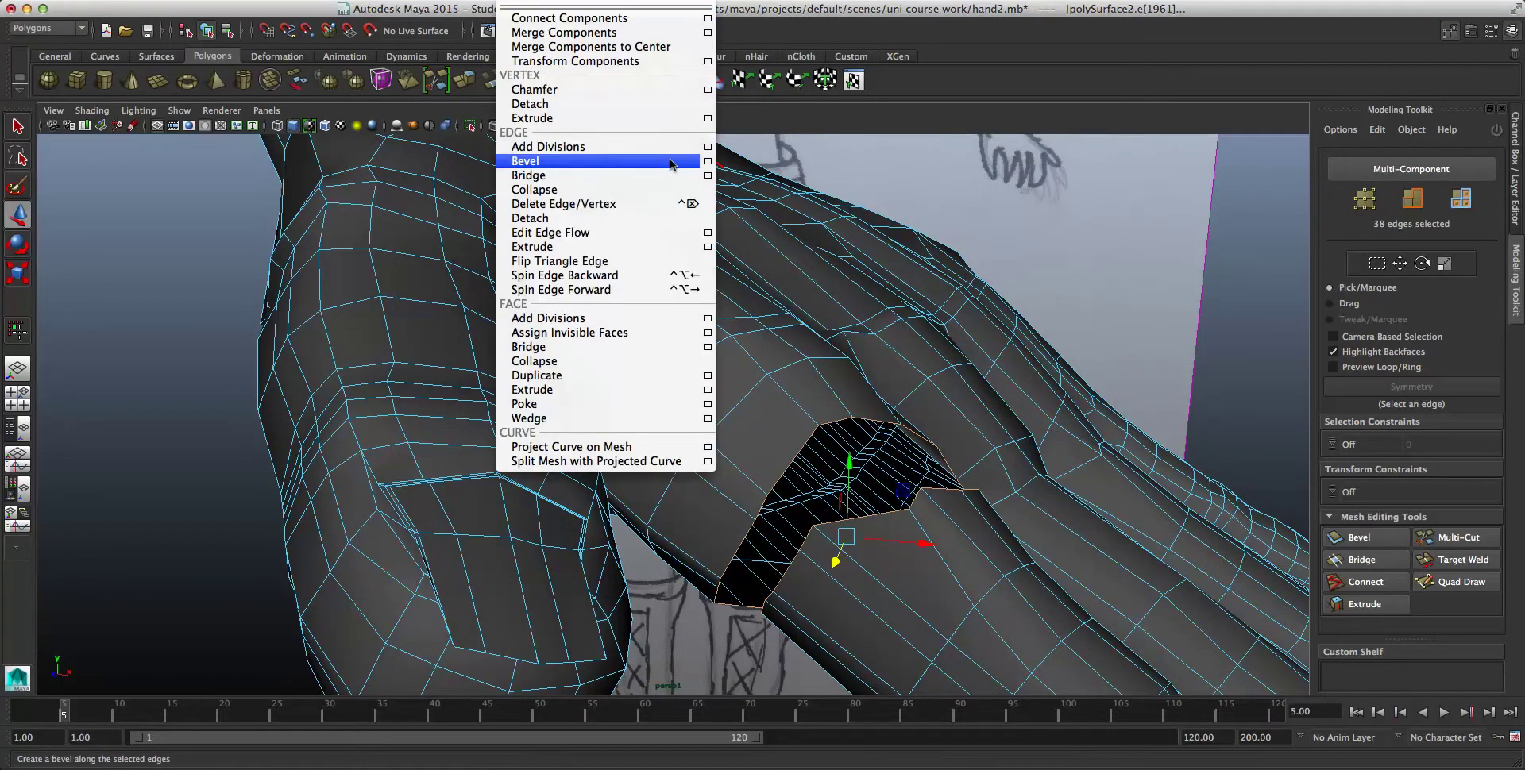
click(707, 162)
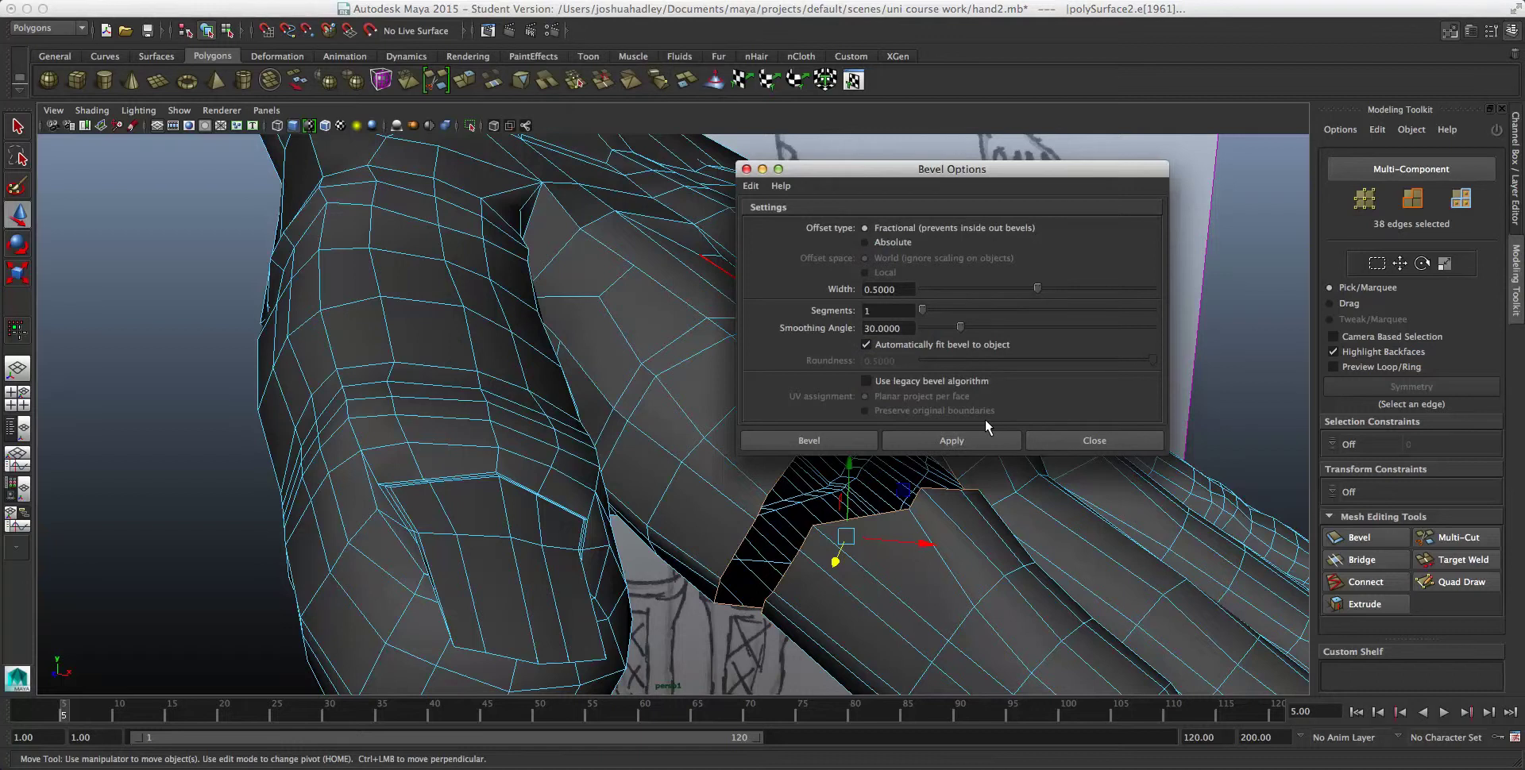
click(808, 440)
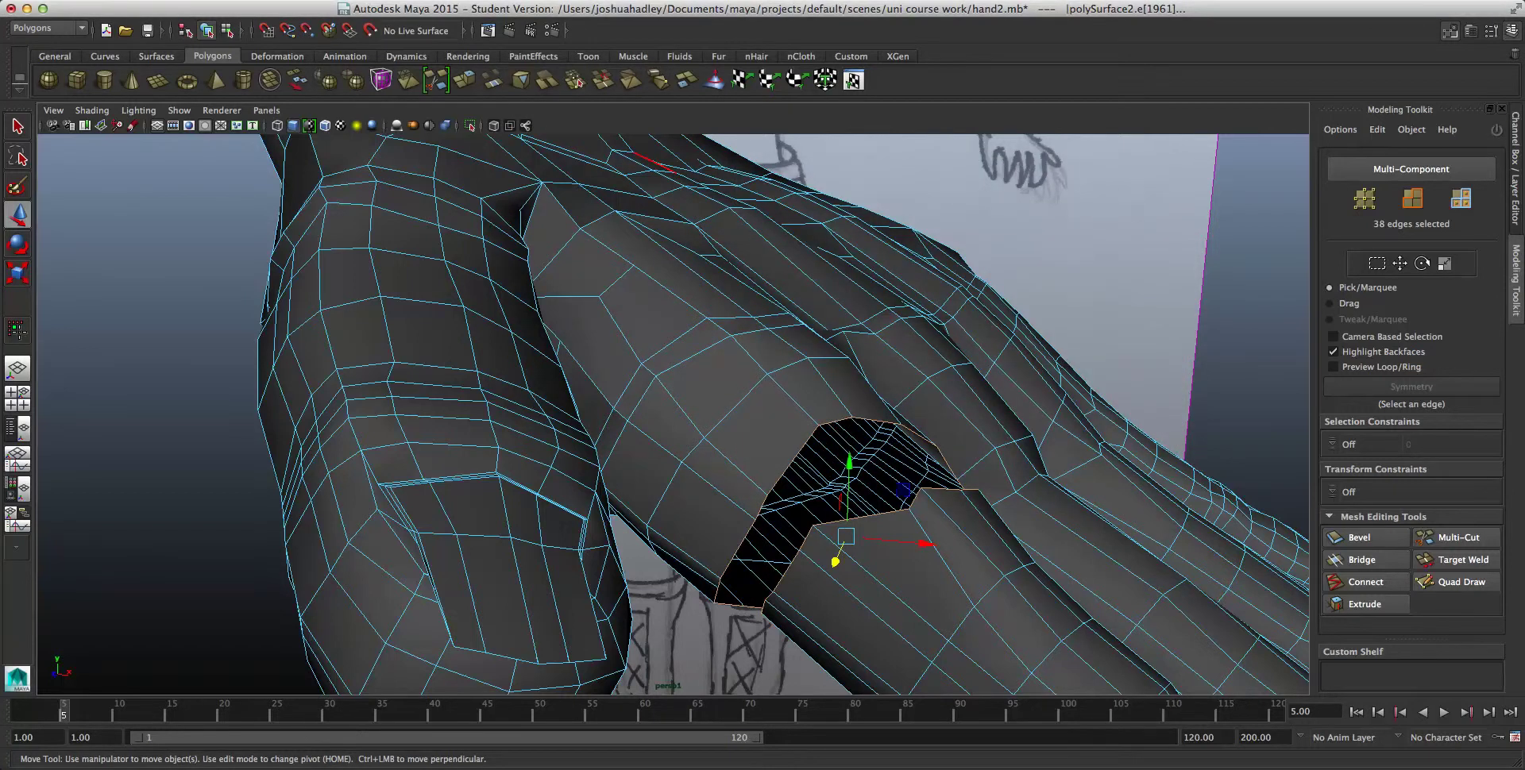
click(516, 3)
click(708, 161)
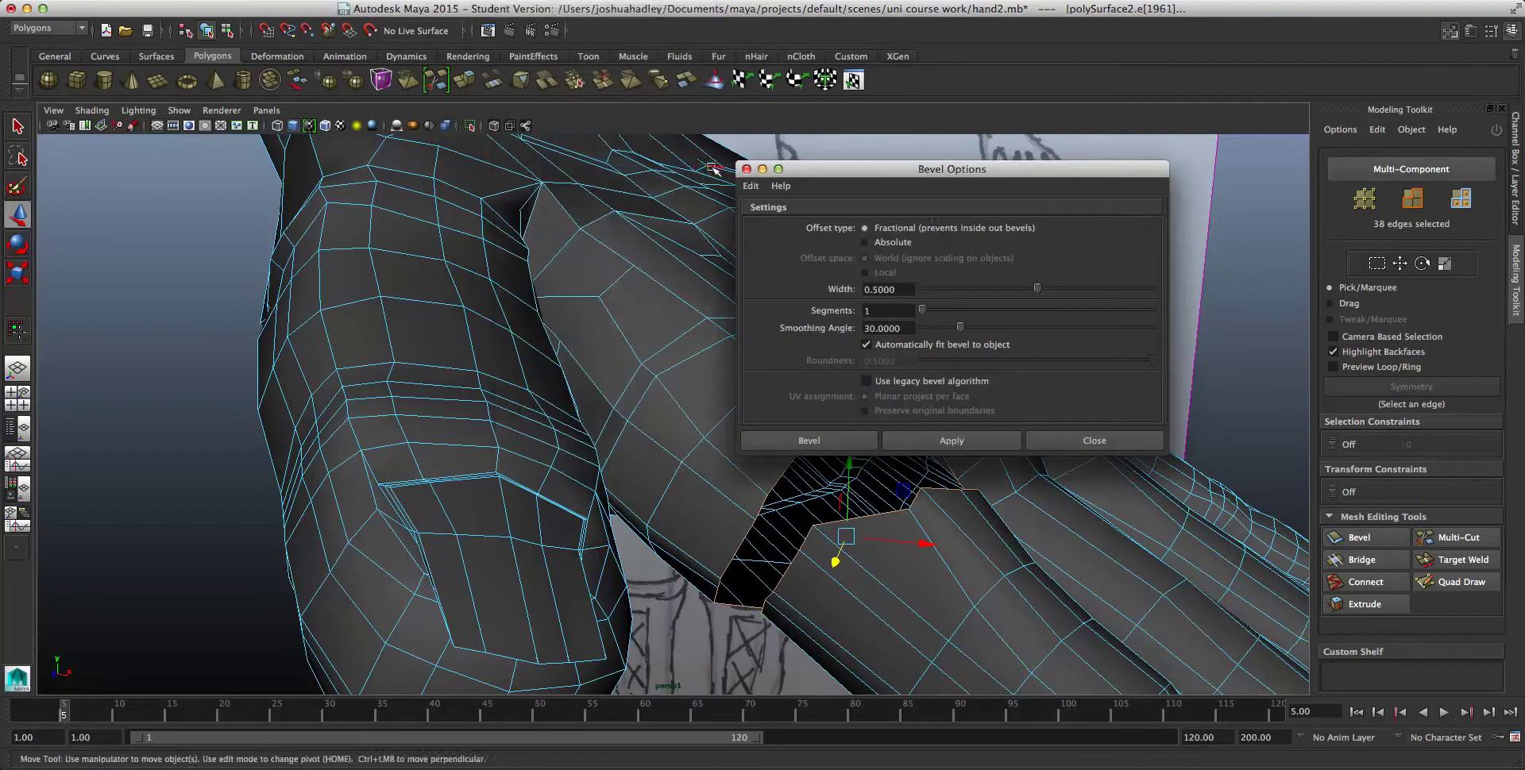
drag(927, 172, 360, 199)
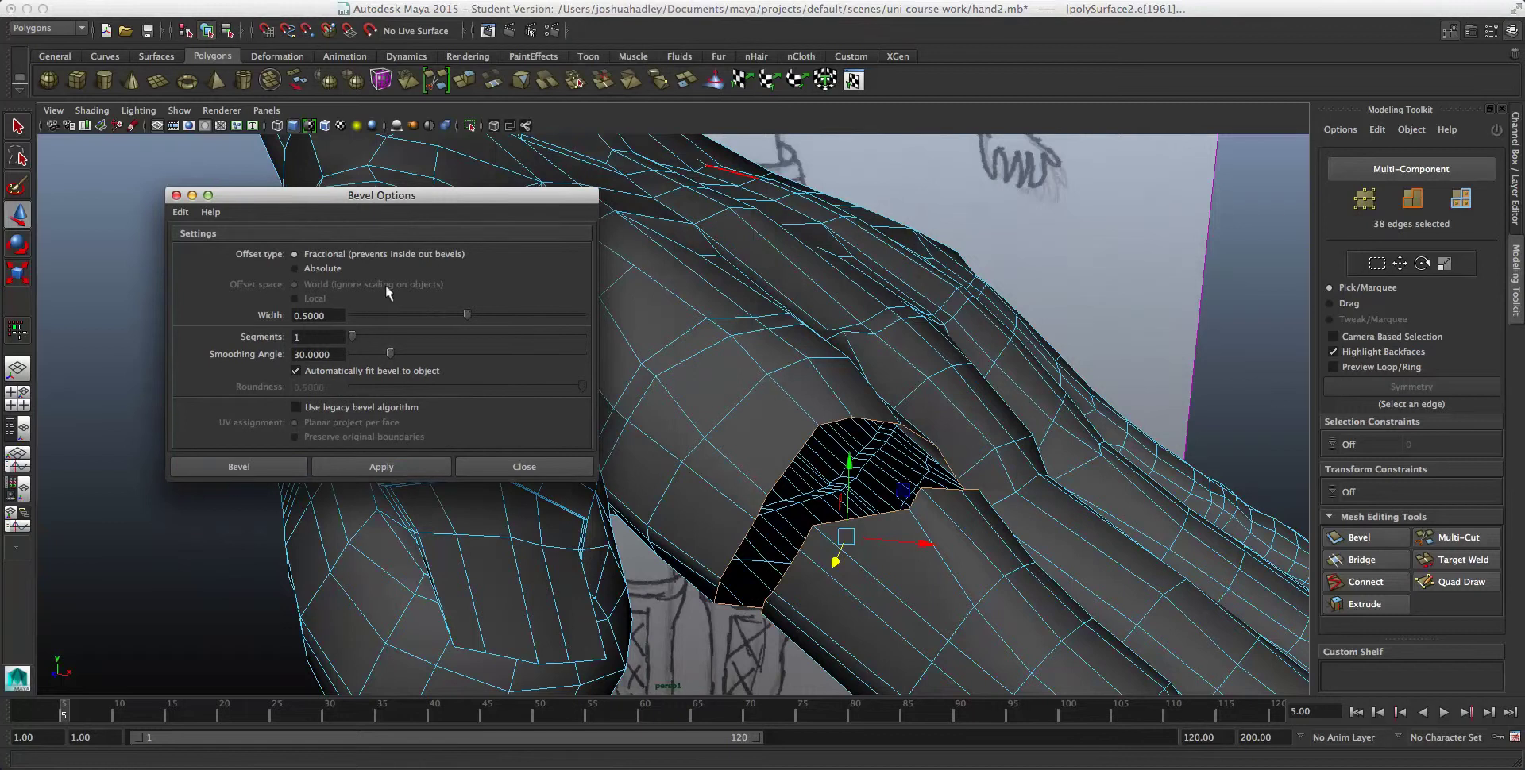
drag(362, 338, 379, 338)
click(498, 467)
Step: Try bridging the two border loops with a linear path and 2 divisions, and check the joint in smooth preview
click(525, 1)
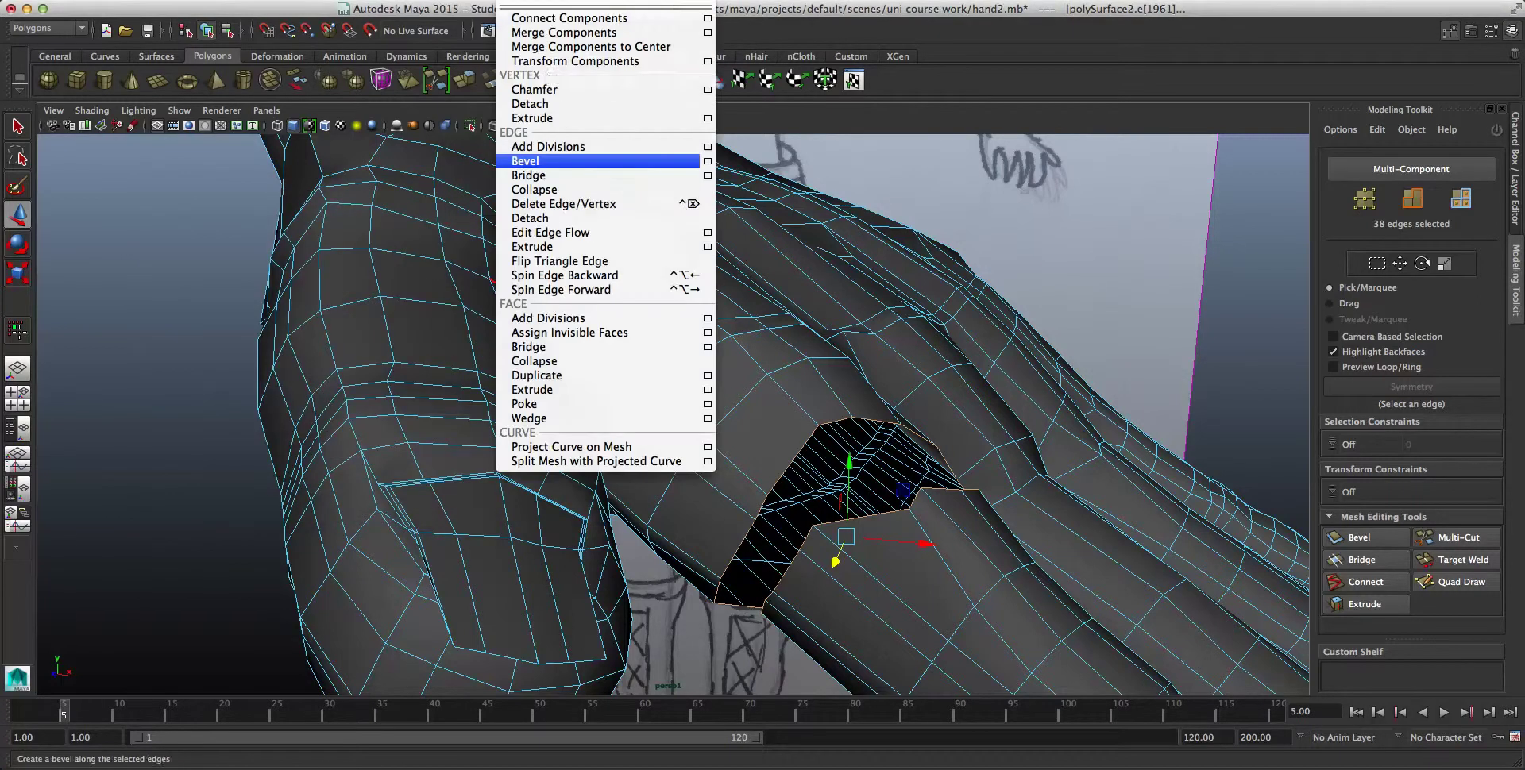
click(711, 176)
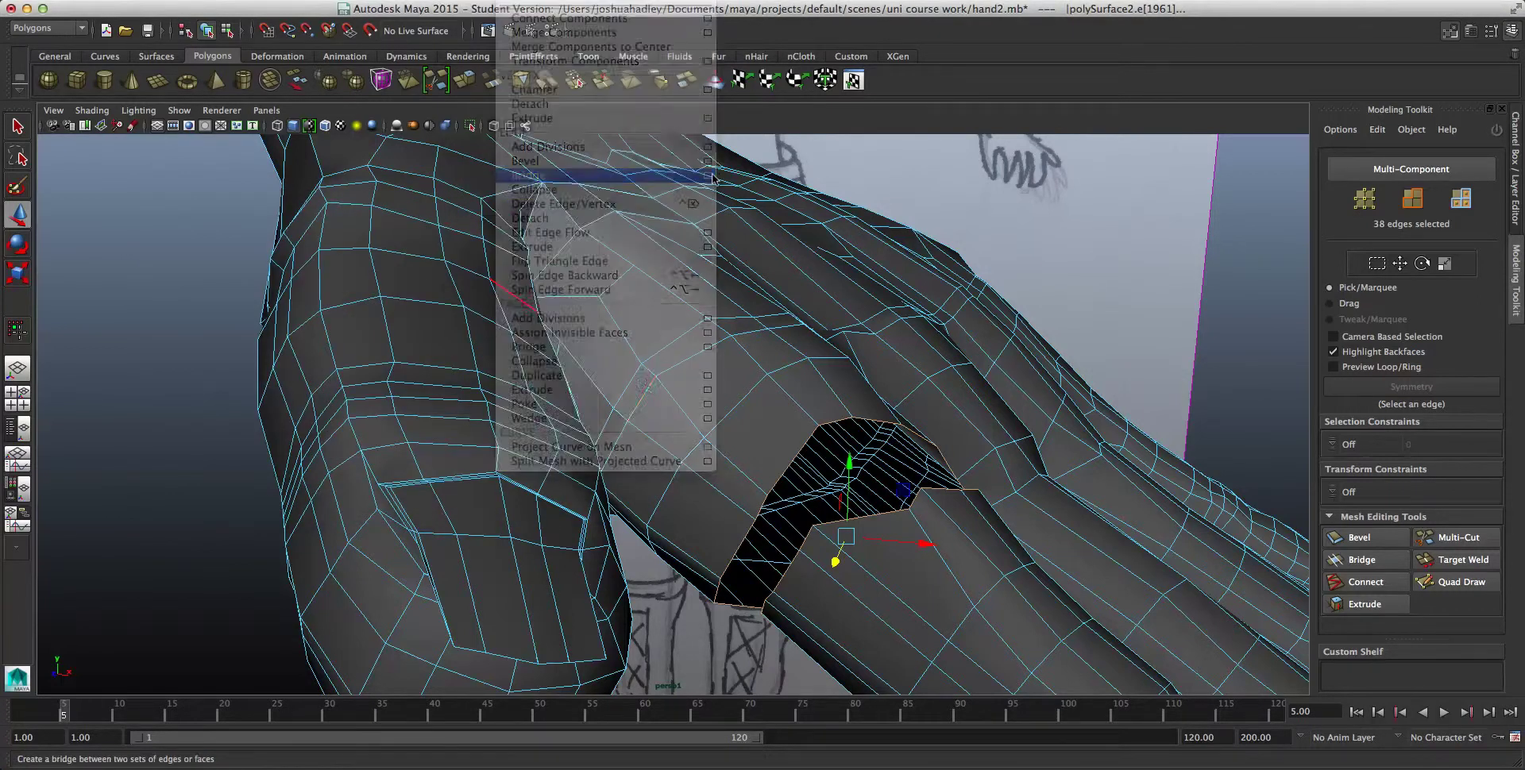
click(325, 291)
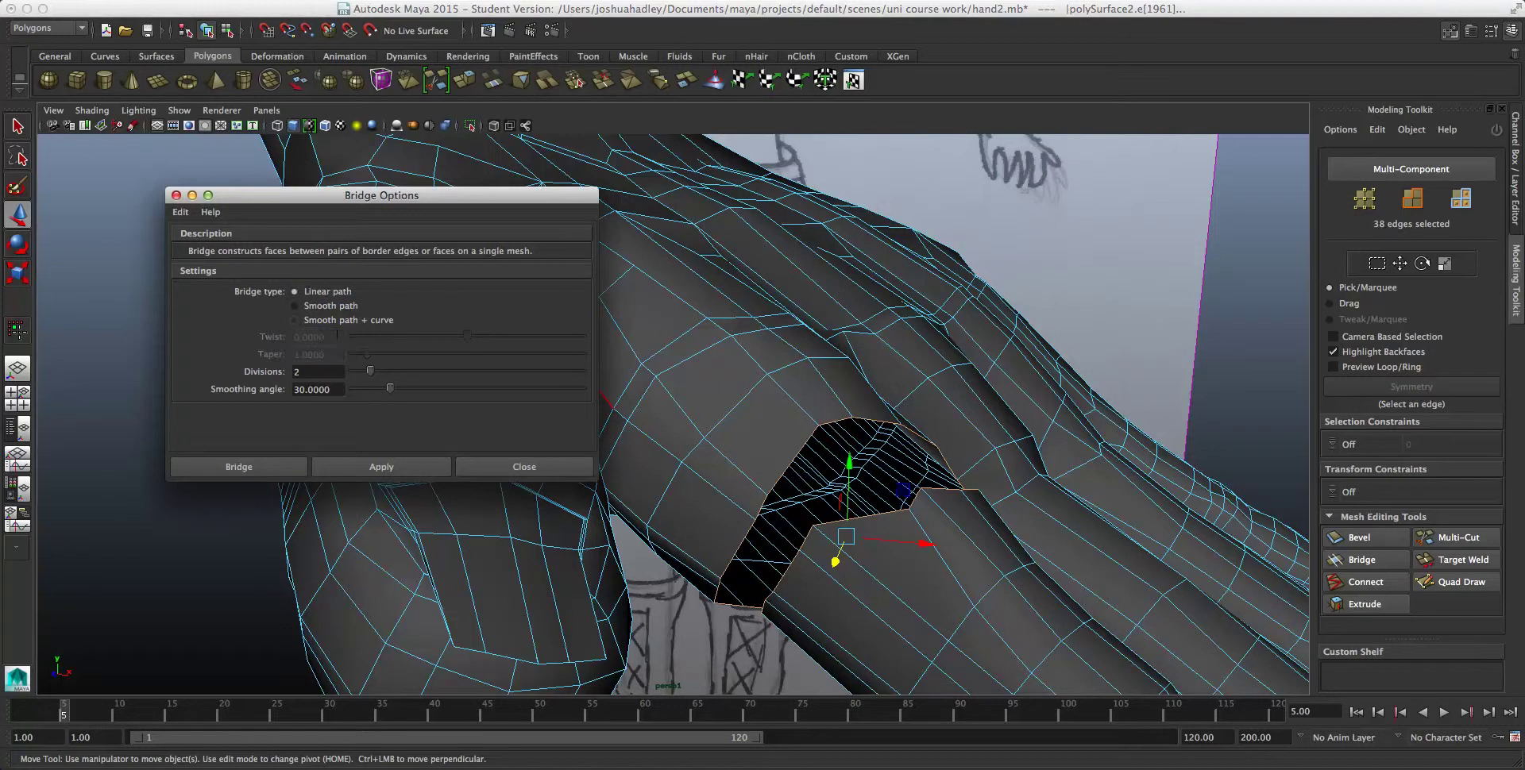
click(343, 465)
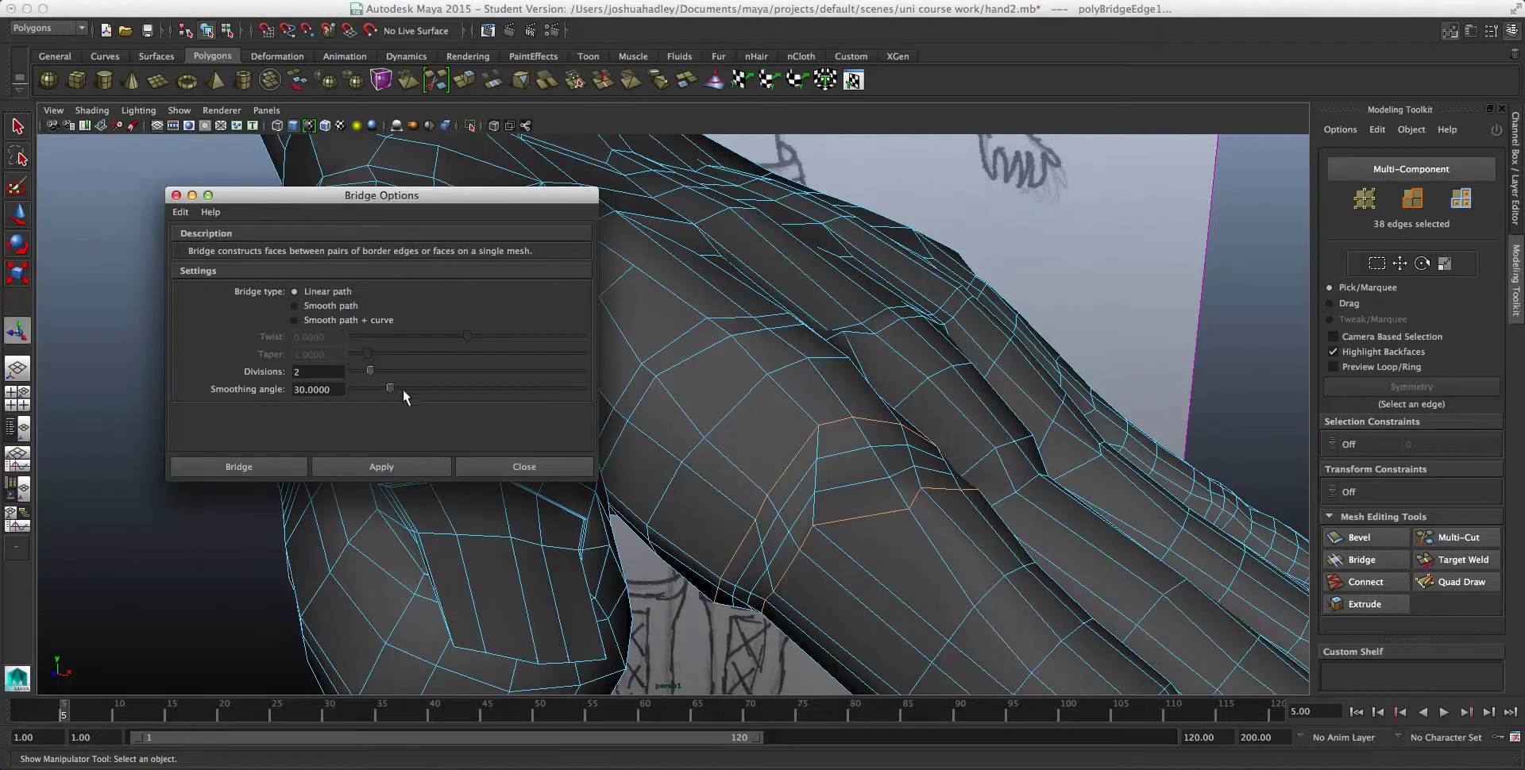
click(318, 321)
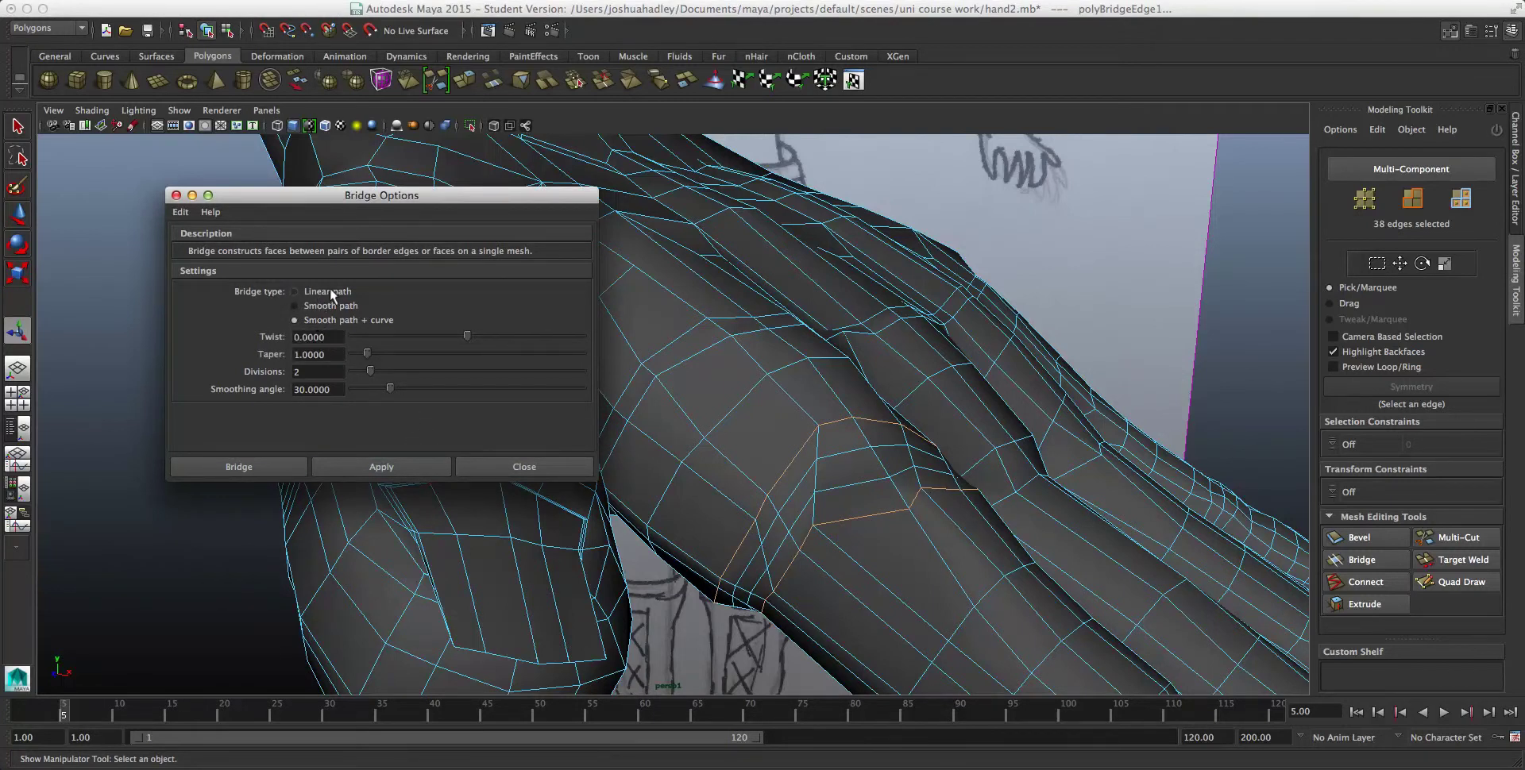
key(3)
key(1)
key(3)
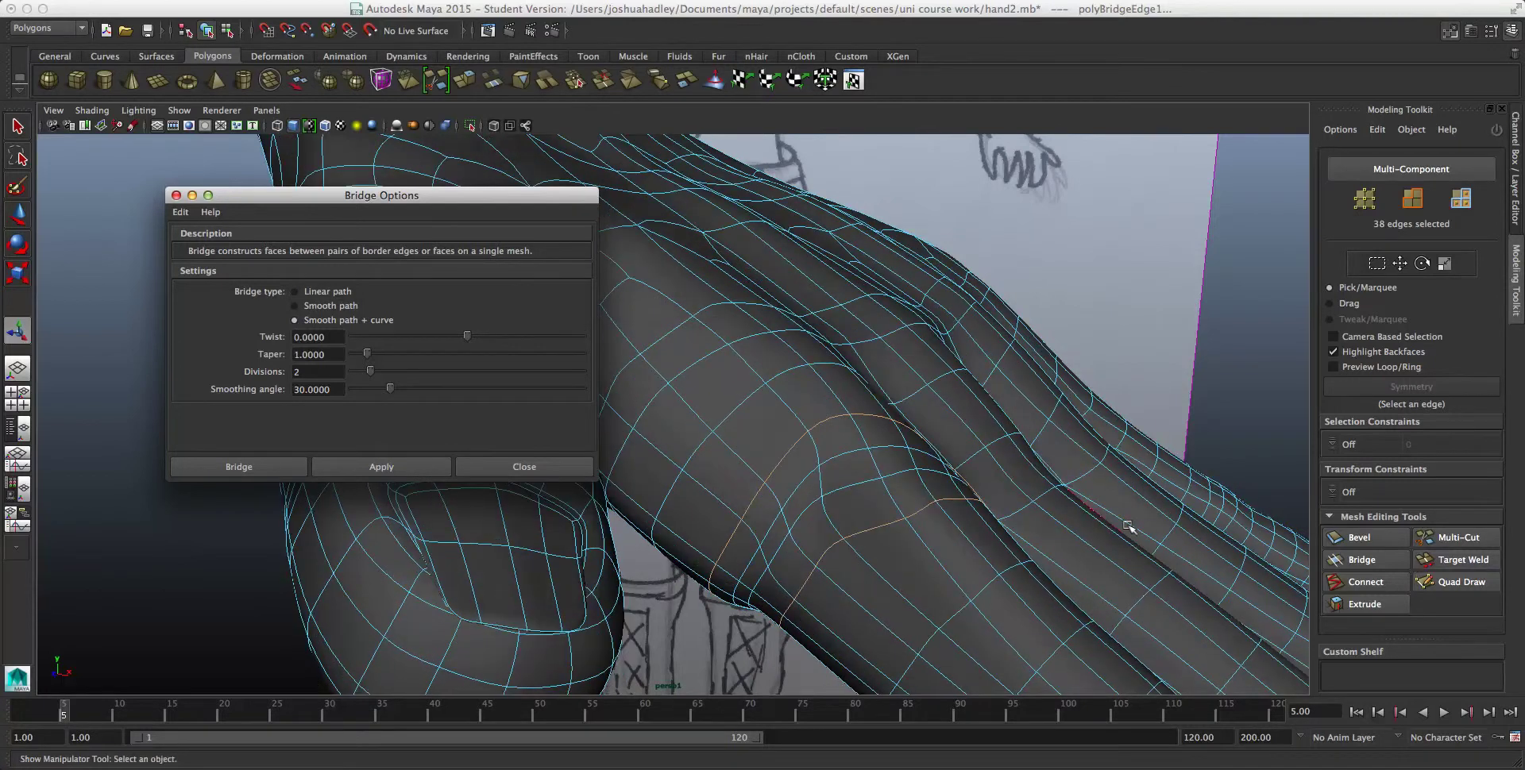
key(1)
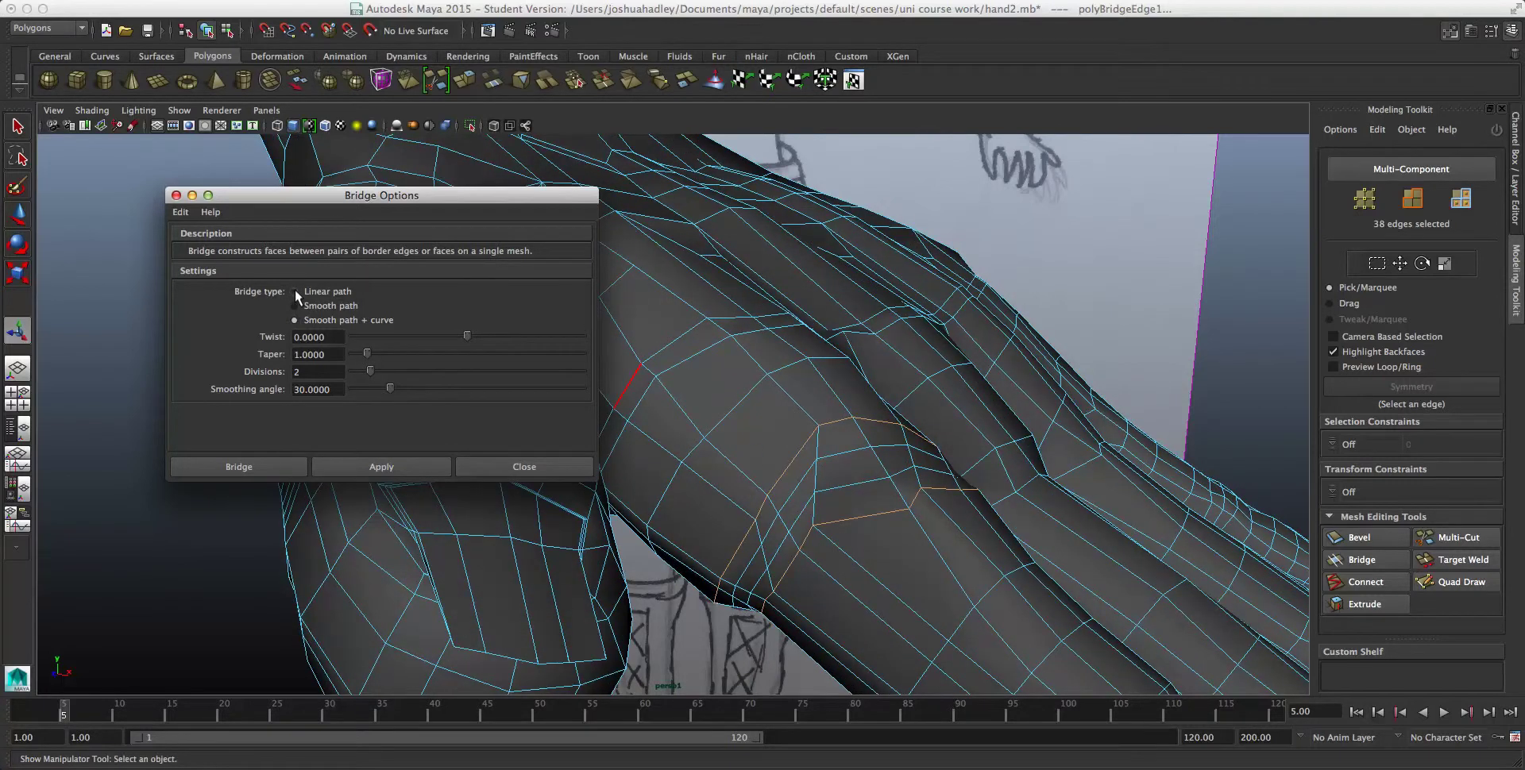
Step: Undo the bridge and rebuild it with a linear path, trying 1 division before settling on 0 divisions
click(296, 293)
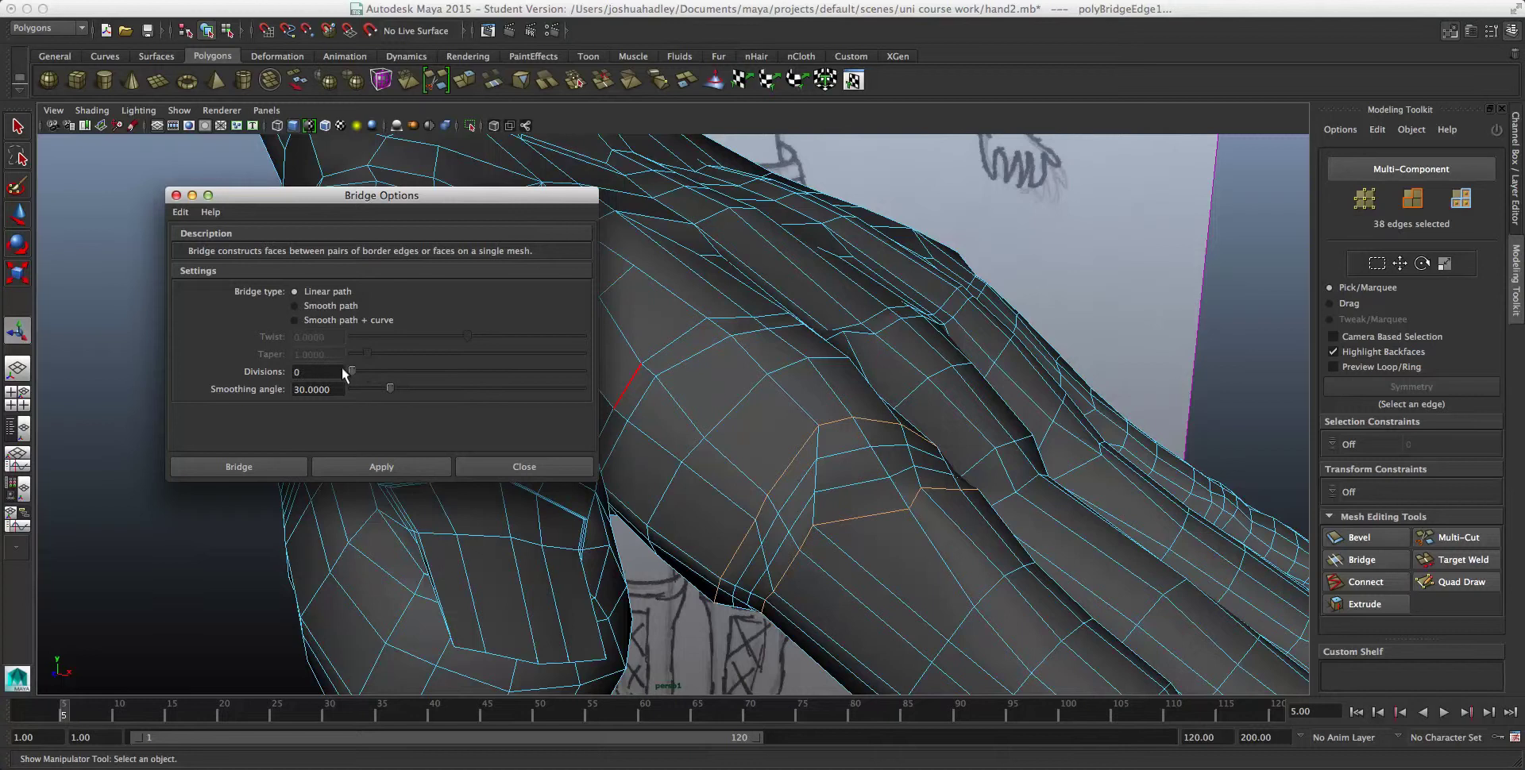
key(super+z)
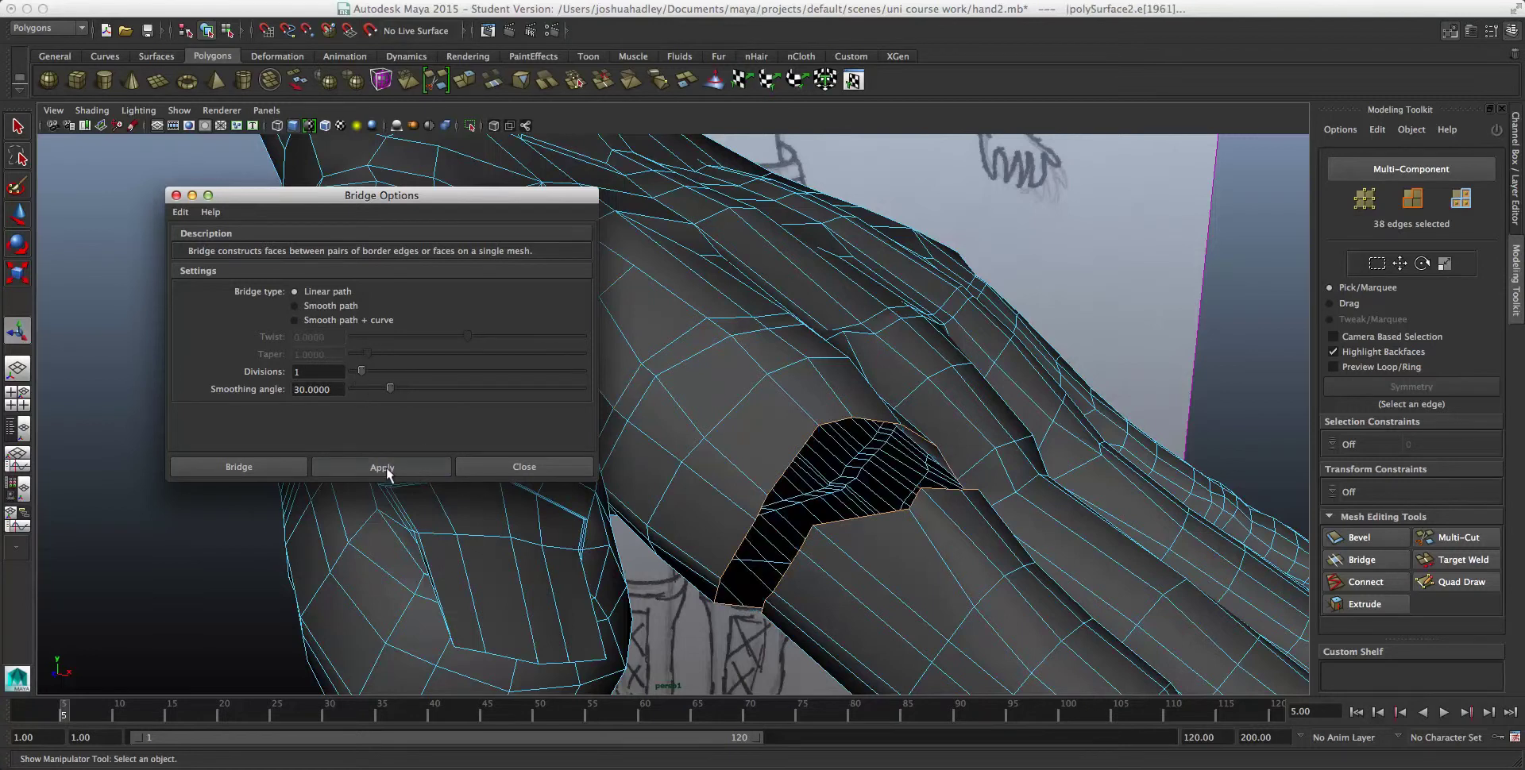
click(346, 466)
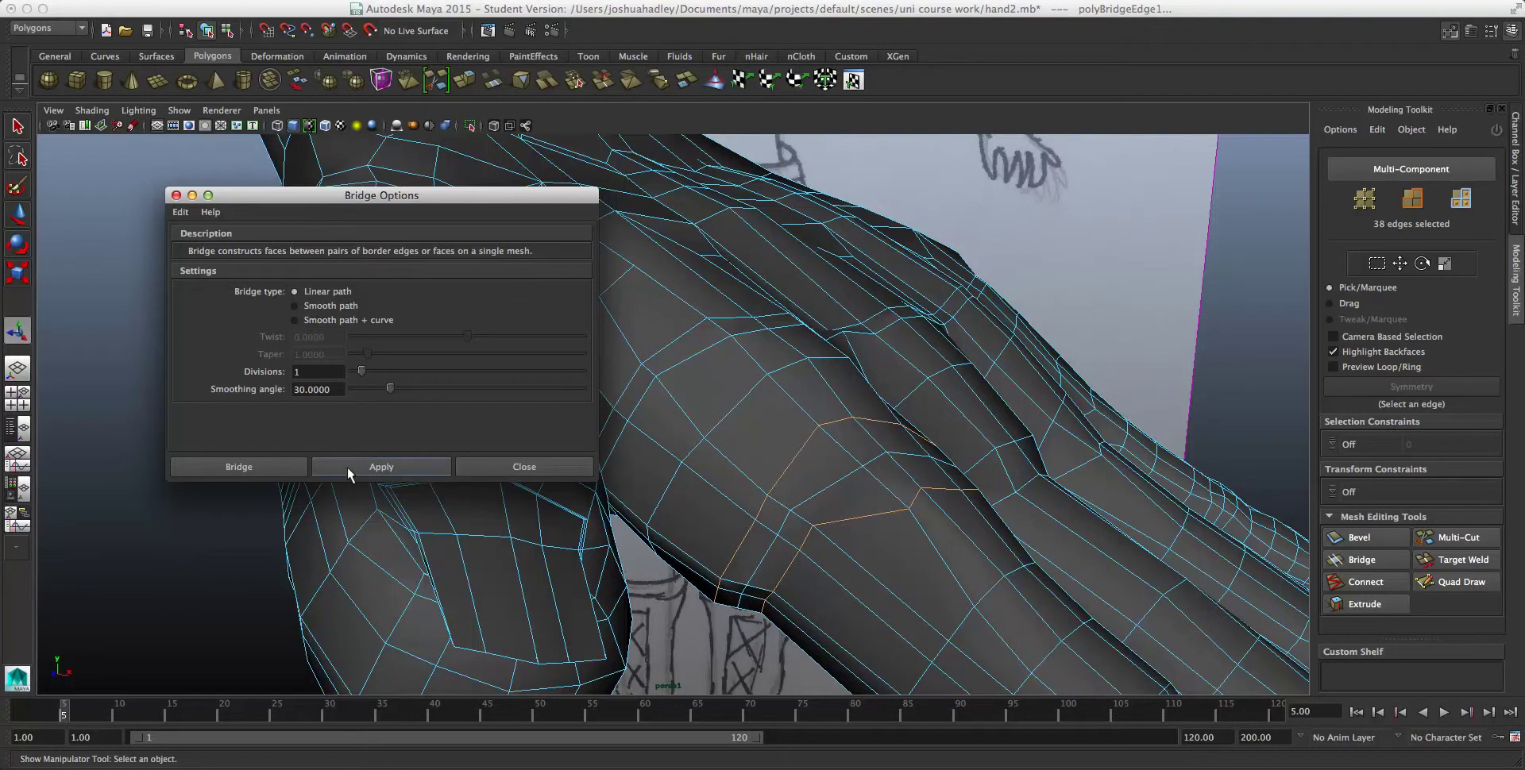
key(super+z)
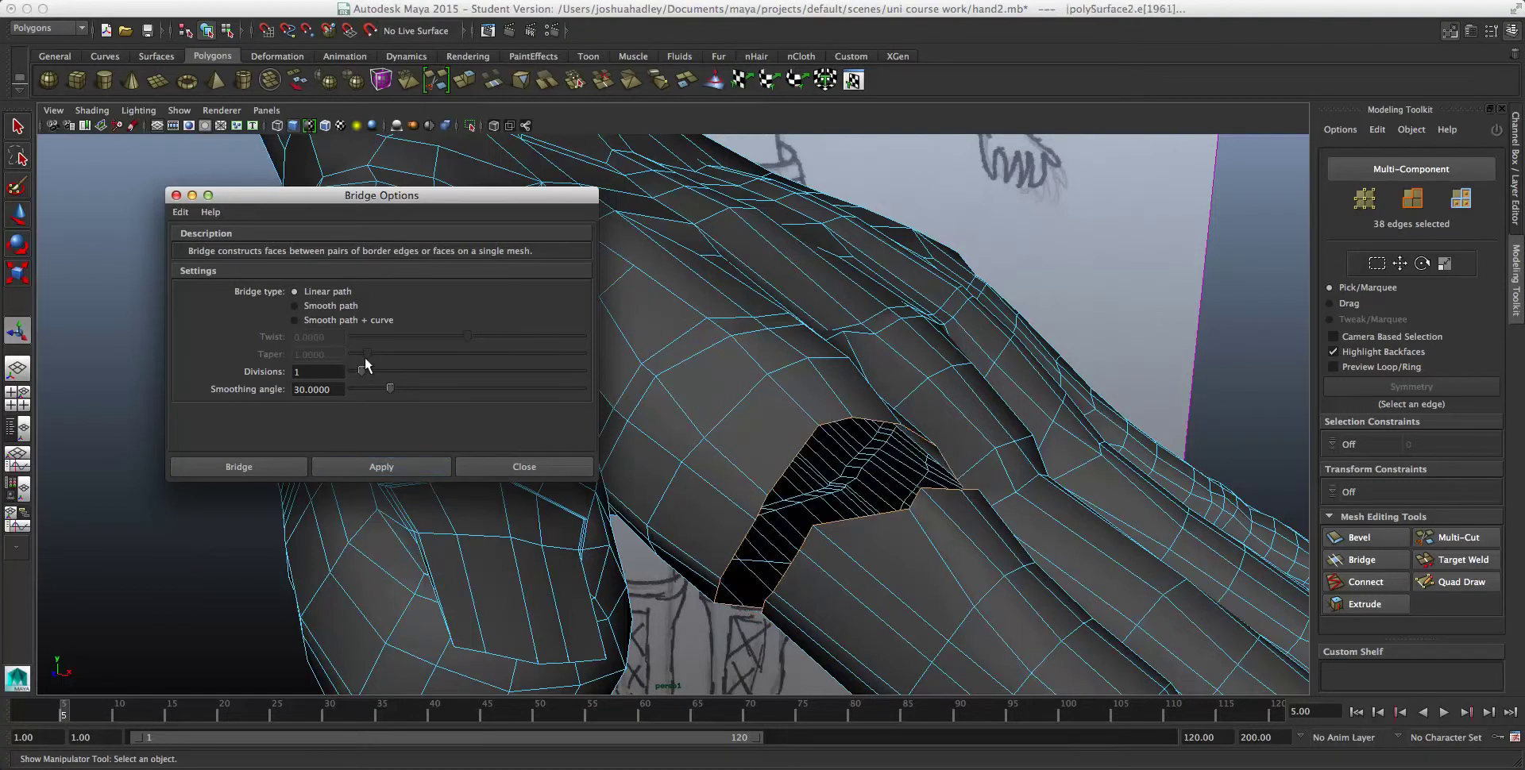
click(369, 459)
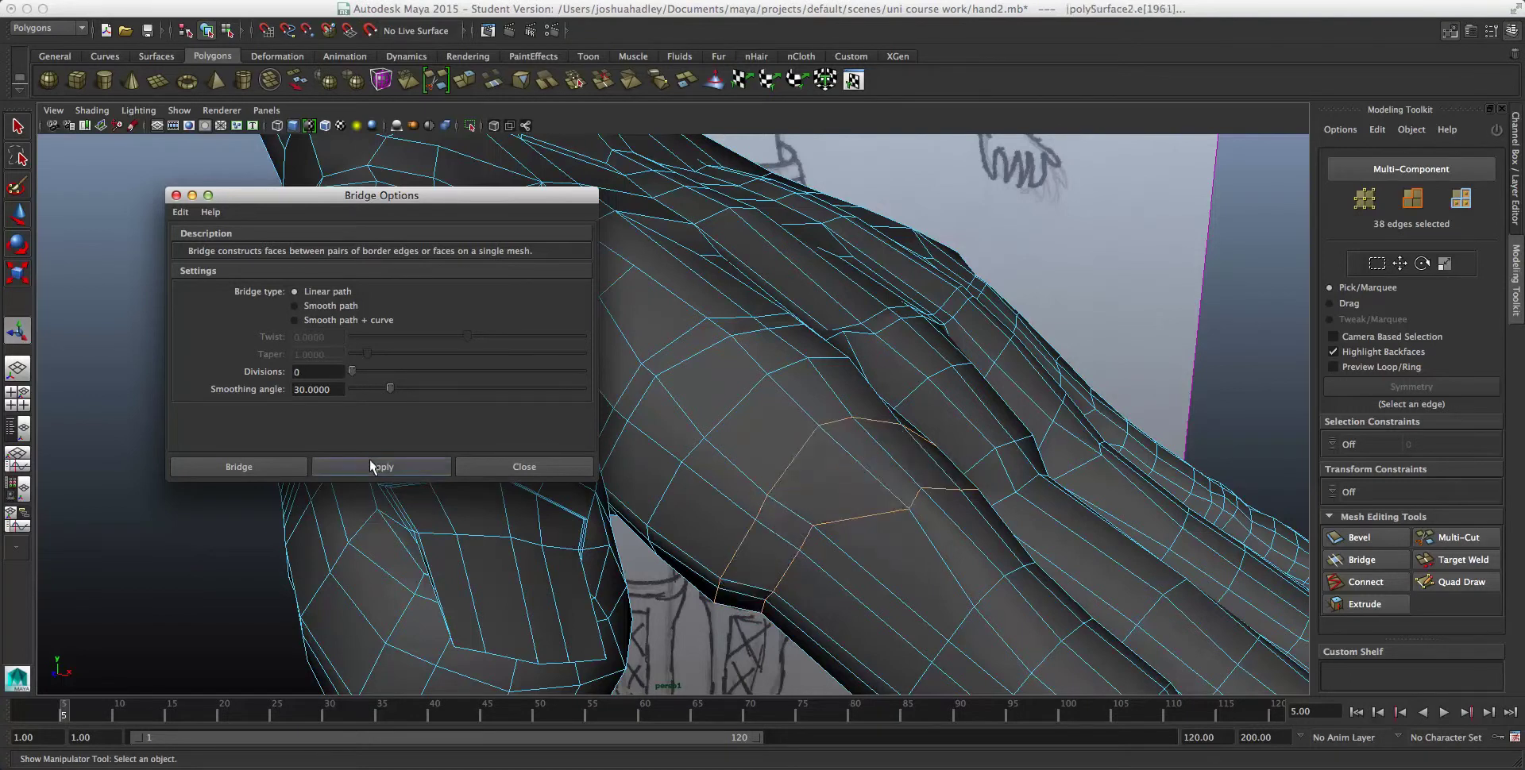
Step: Leave edge selection, select the whole hand mesh as an object and close the Bridge options
click(1194, 231)
right_drag(859, 463, 949, 429)
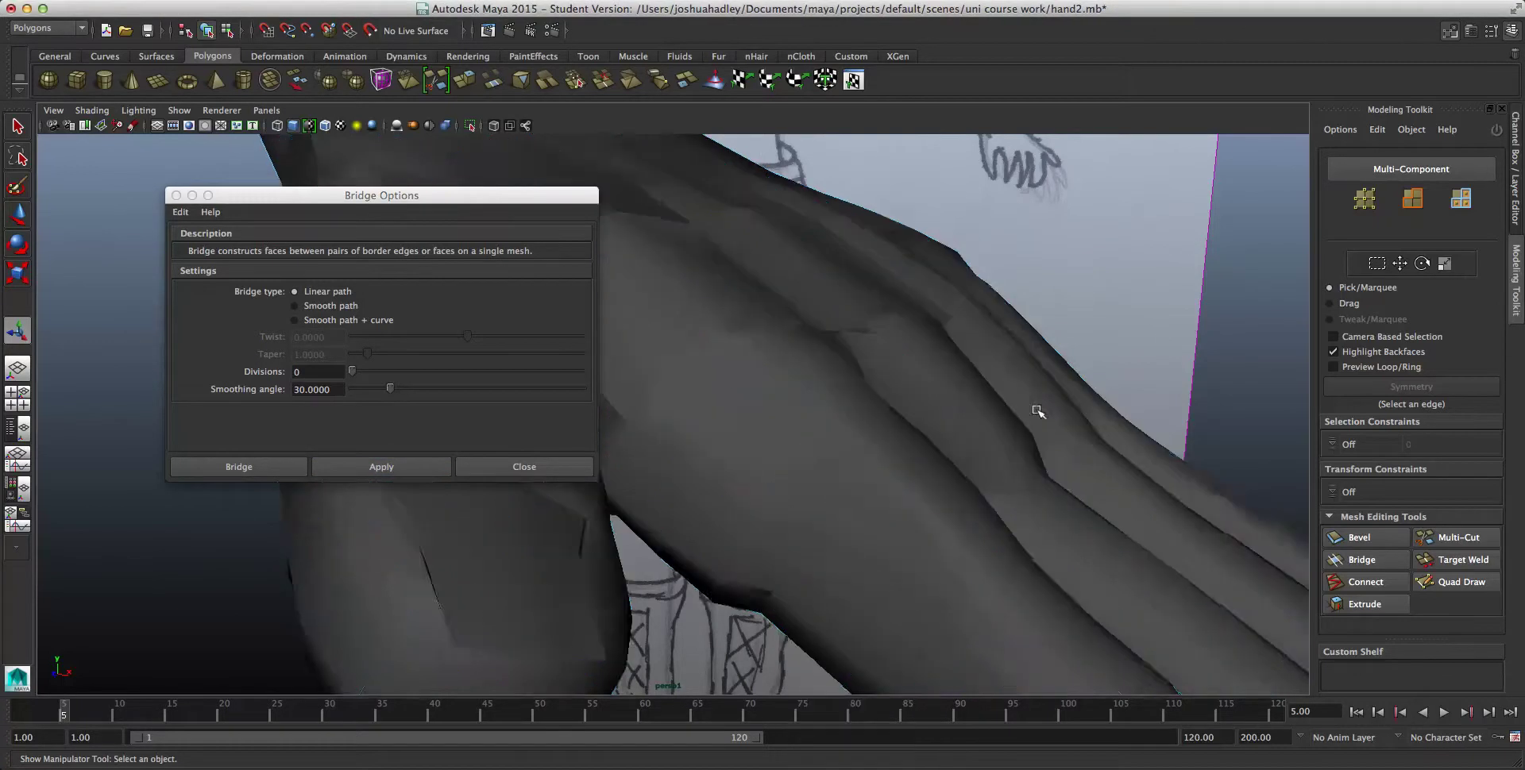
alt+right_drag(1038, 412, 934, 422)
click(715, 433)
alt+right_drag(706, 433, 763, 429)
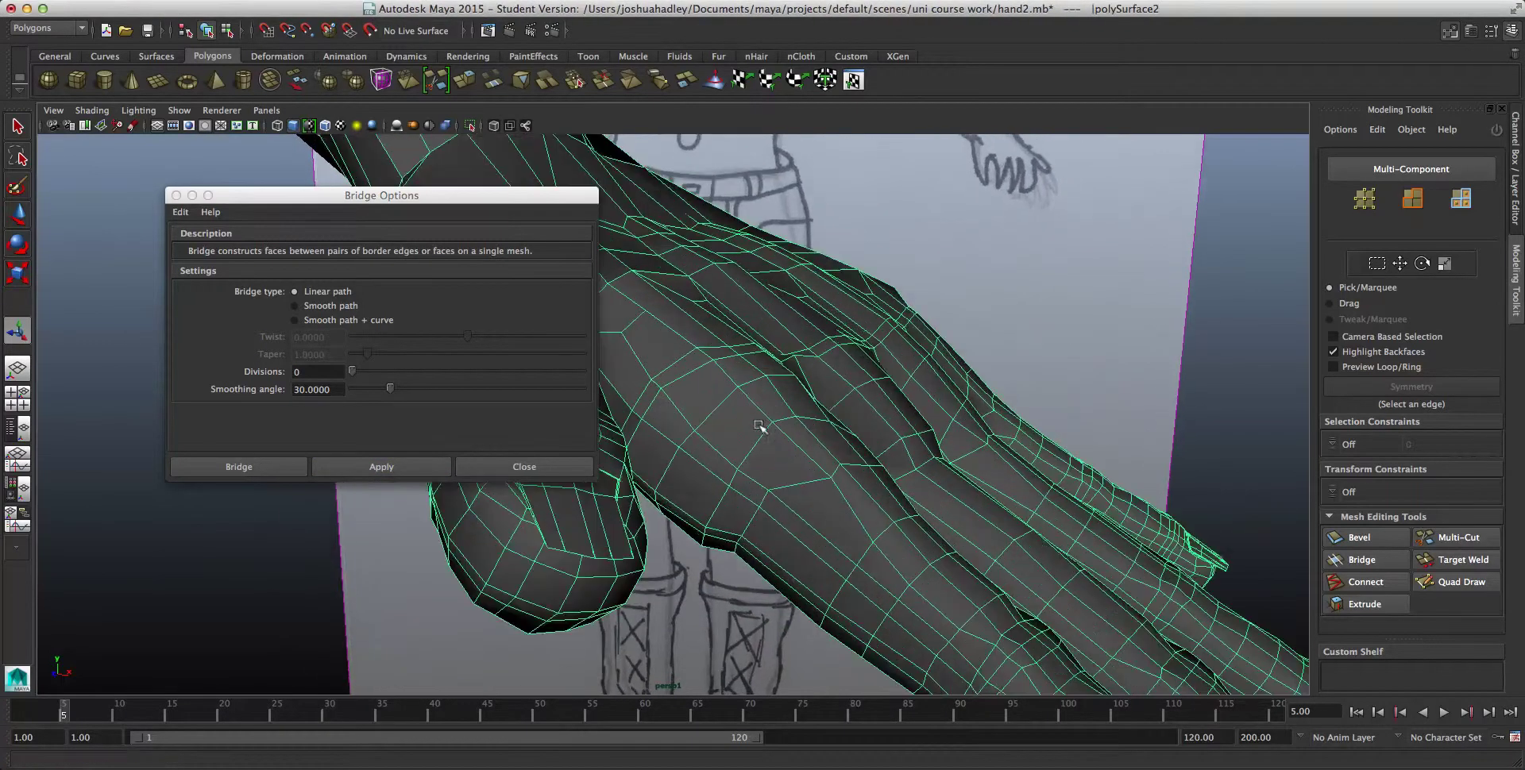
click(528, 464)
Step: Examine the rebuilt faces at the index finger's base and the mesh between the neighbouring fingers
alt+drag(979, 415, 613, 269)
alt+drag(586, 224, 713, 365)
alt+drag(793, 469, 810, 541)
scroll(714, 441, up, 5)
alt+middle_drag(810, 541, 708, 434)
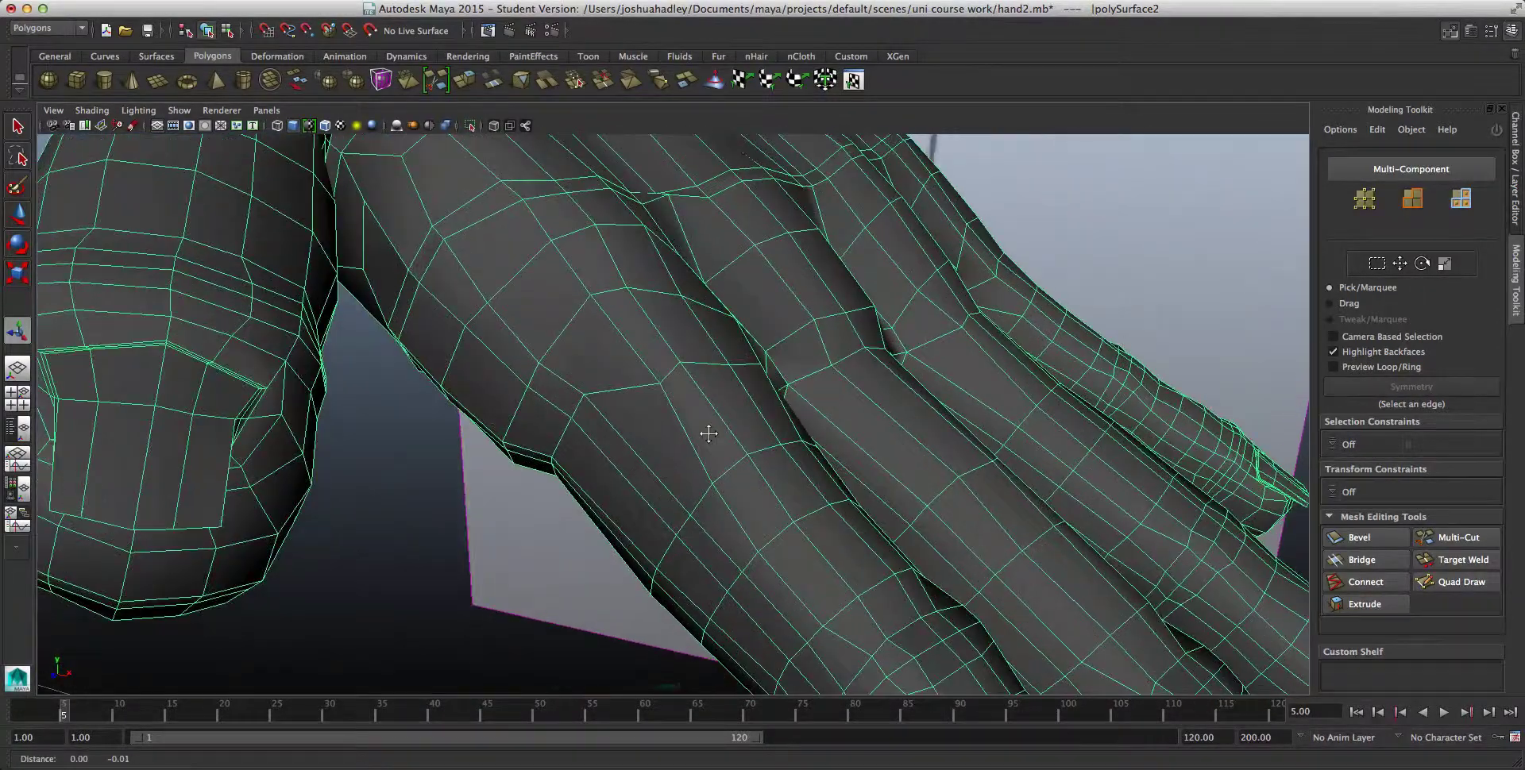
scroll(712, 436, down, 3)
alt+drag(711, 436, 681, 458)
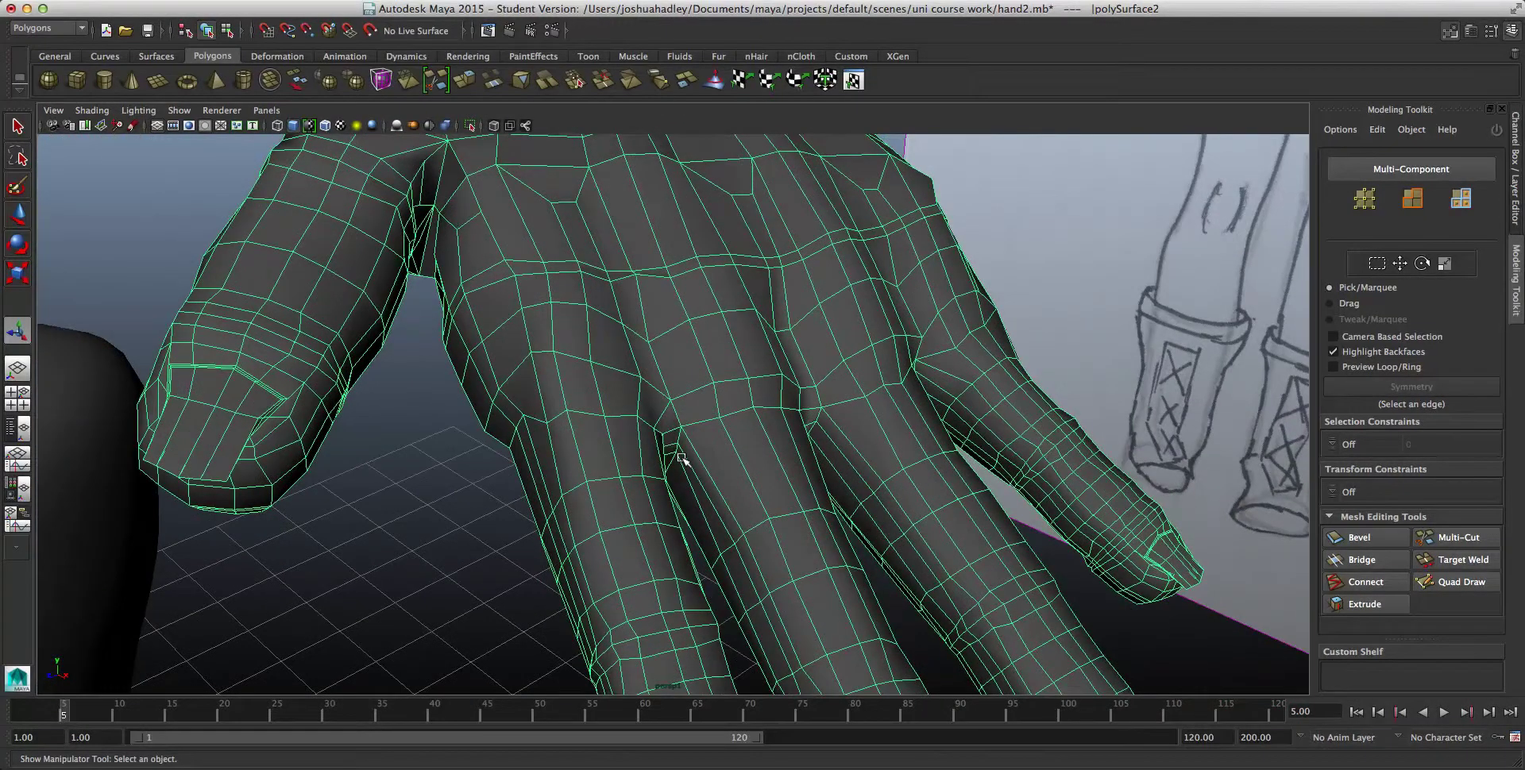